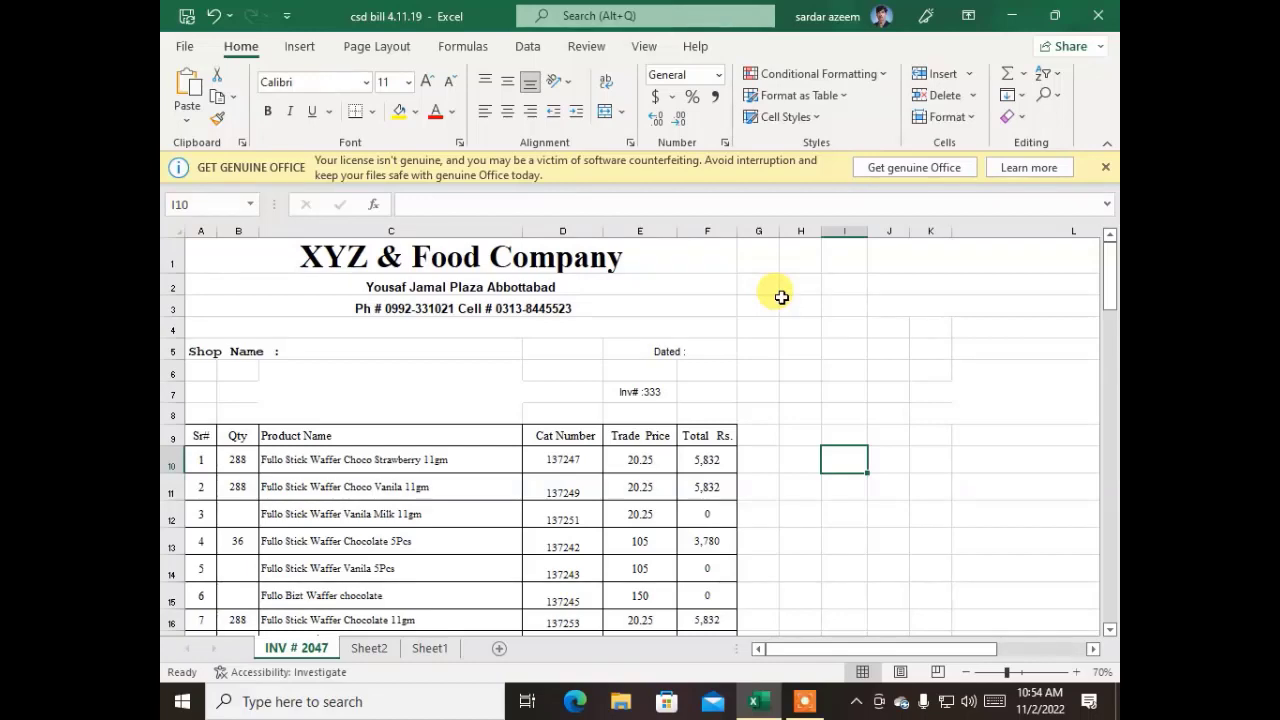
Dismiss the licence notice and copy the merged company title "XYZ & Food Company" in row 1 of the bill
click(1108, 170)
click(844, 295)
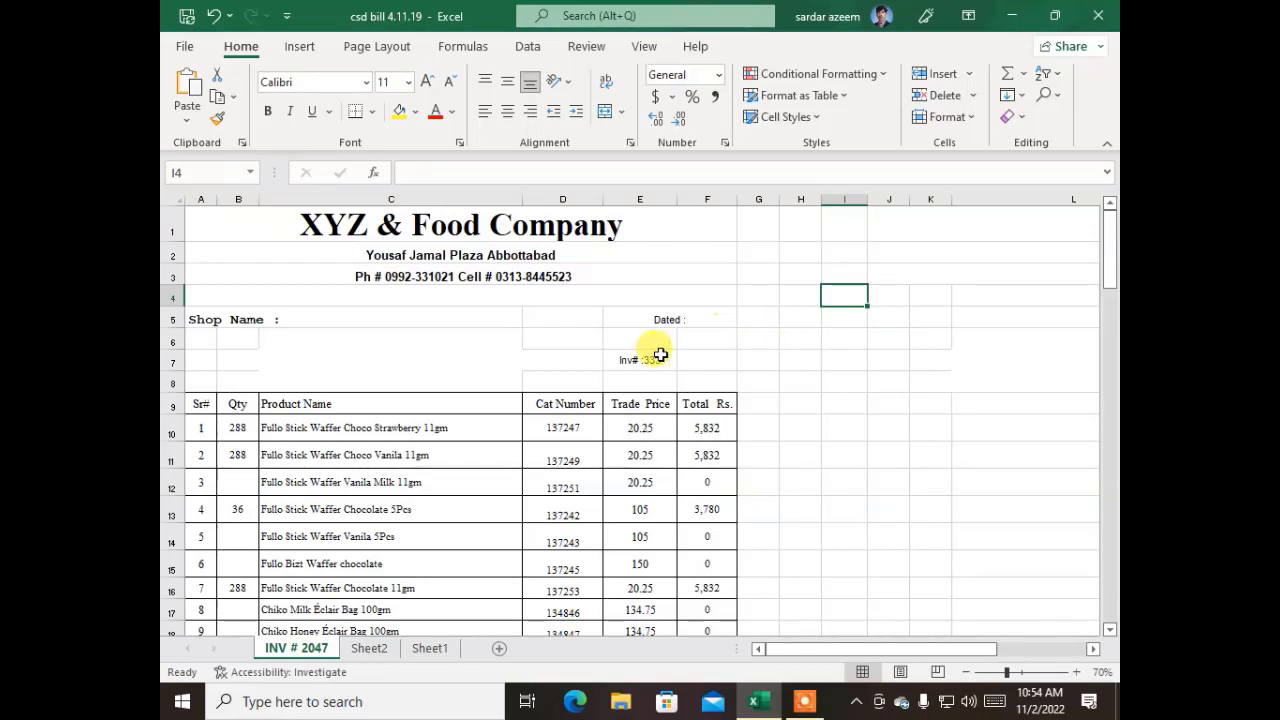
click(482, 228)
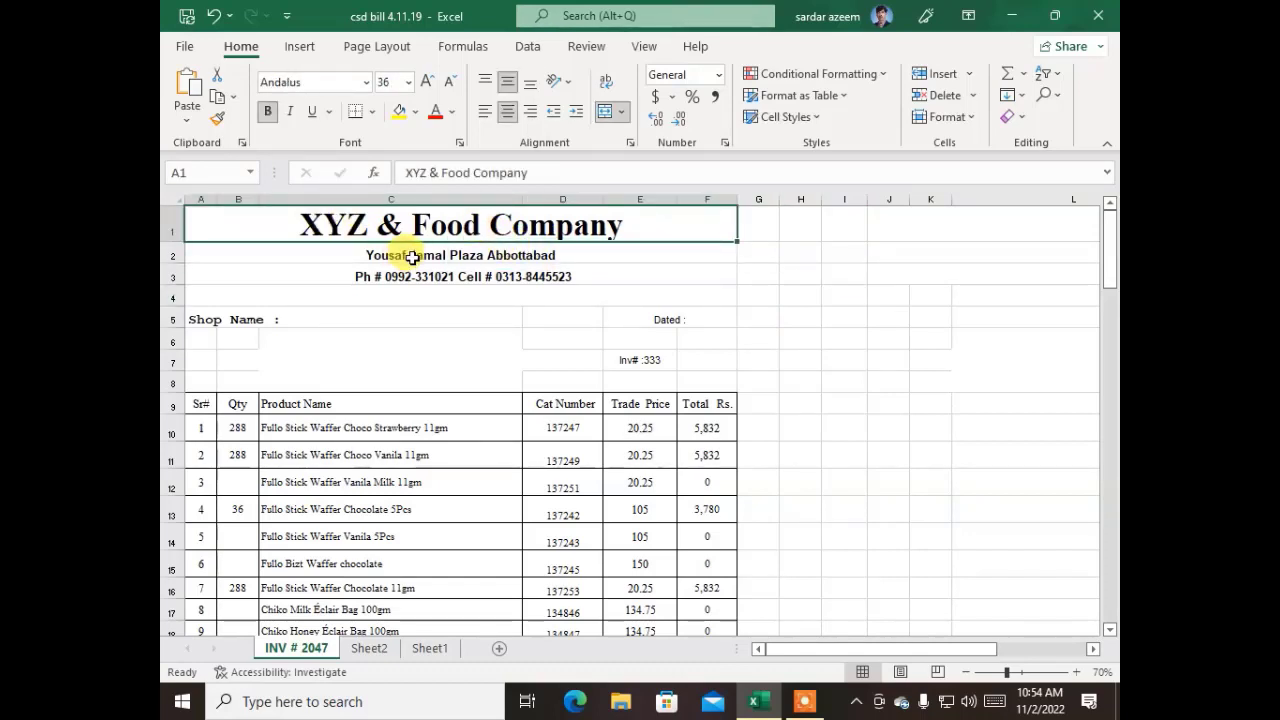
key(ctrl+c)
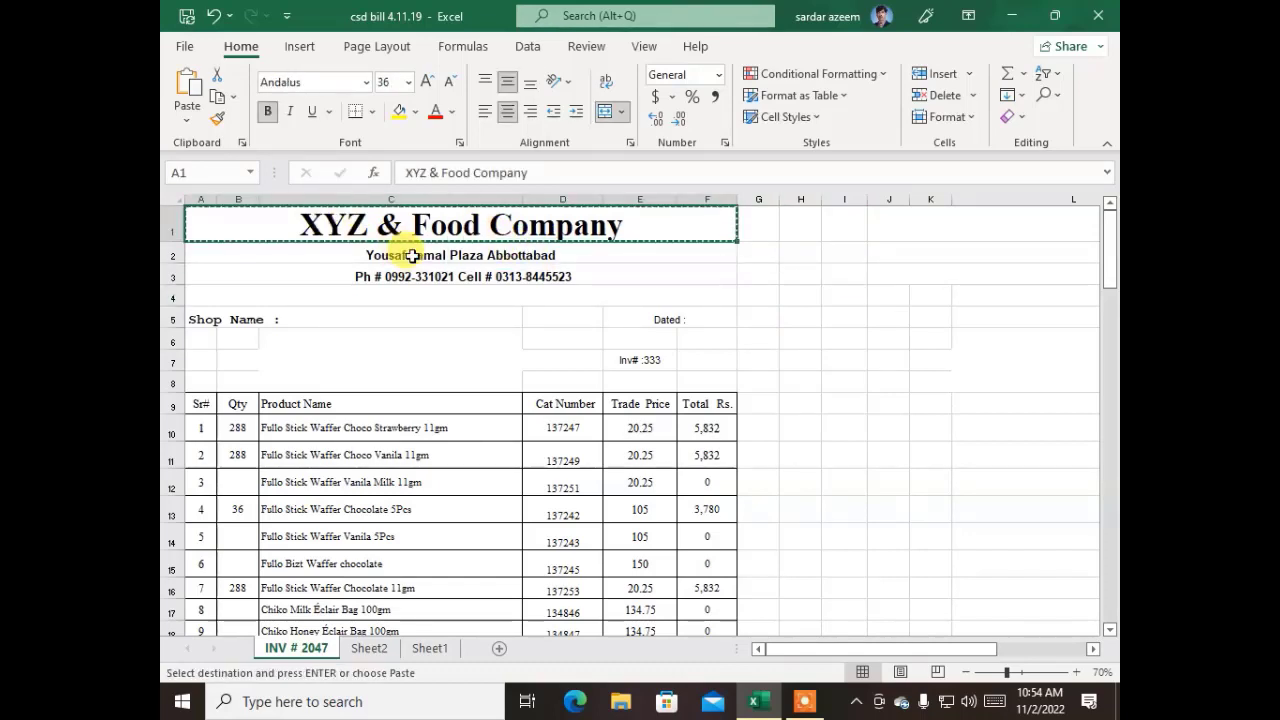
Create a blank workbook and paste the copied company title into it at cell A1
click(183, 50)
click(218, 134)
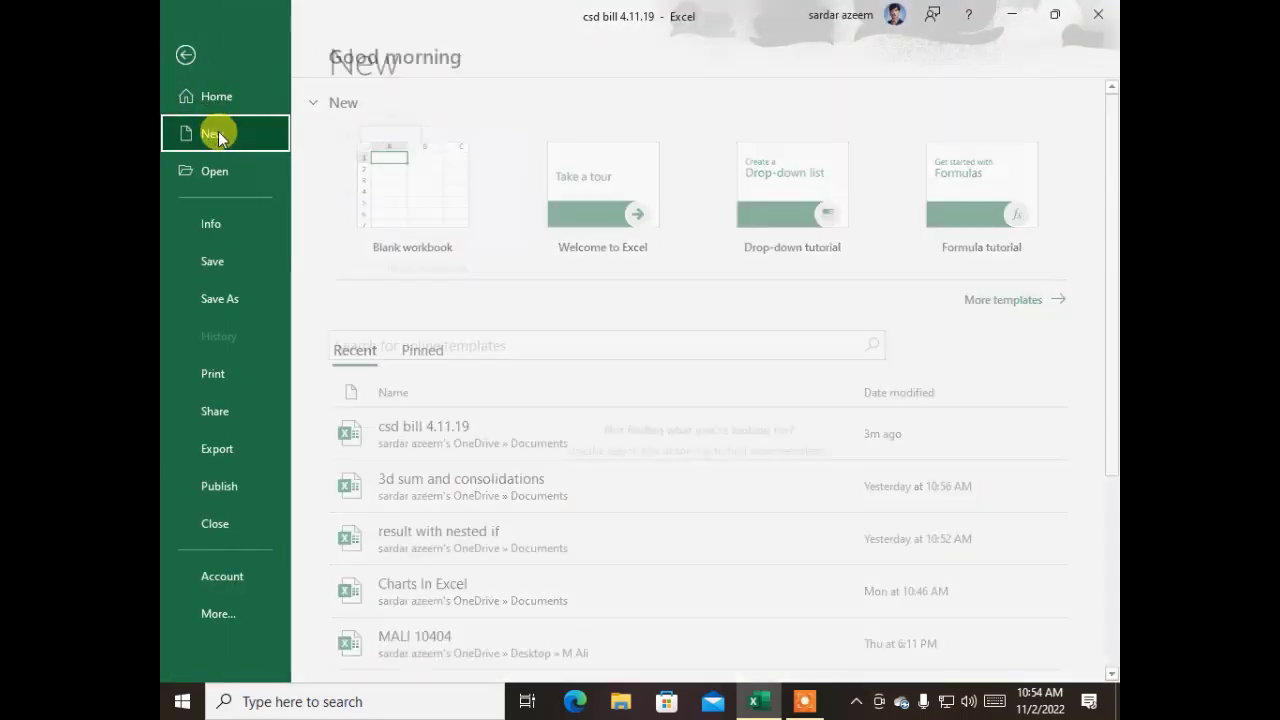
click(357, 155)
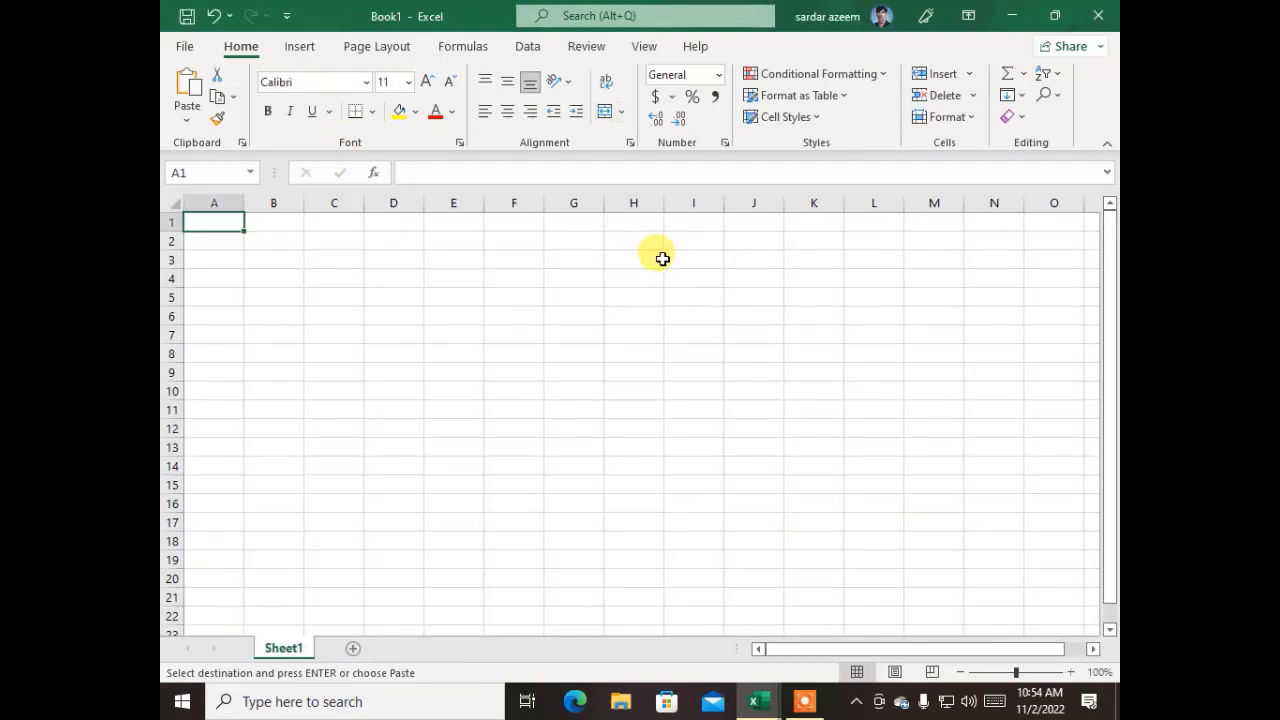
key(ctrl+v)
click(537, 332)
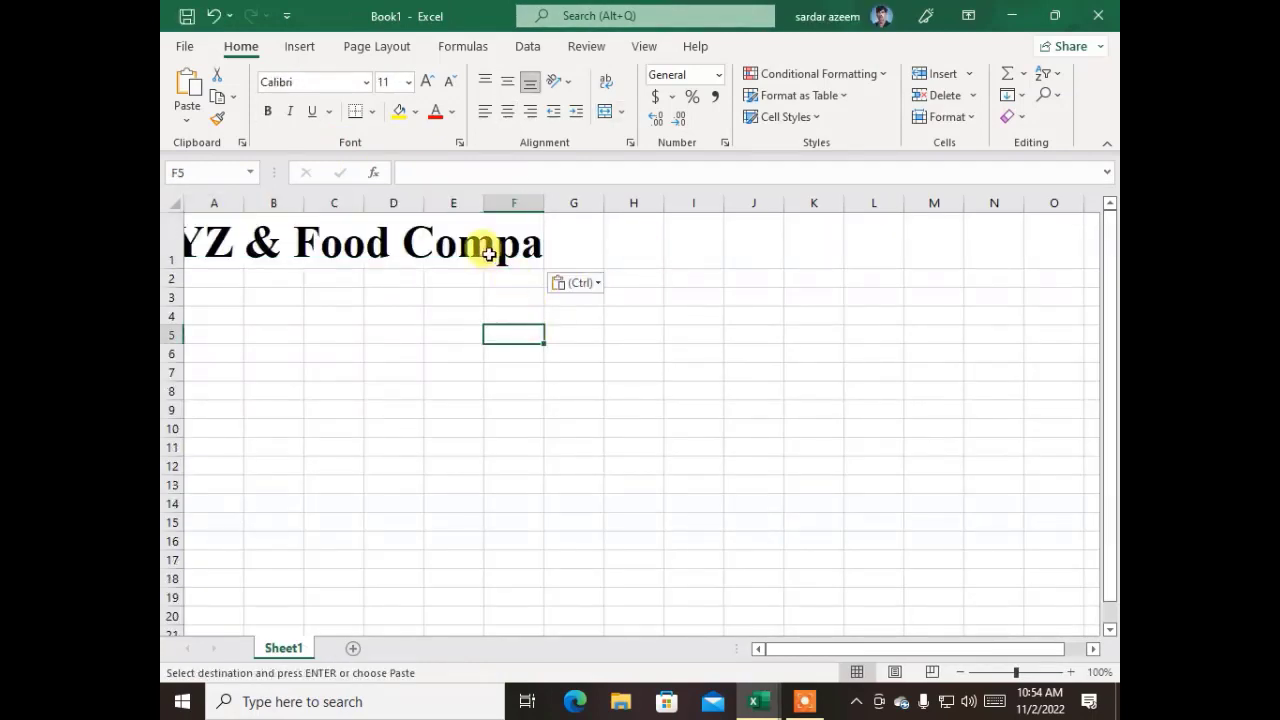
click(696, 241)
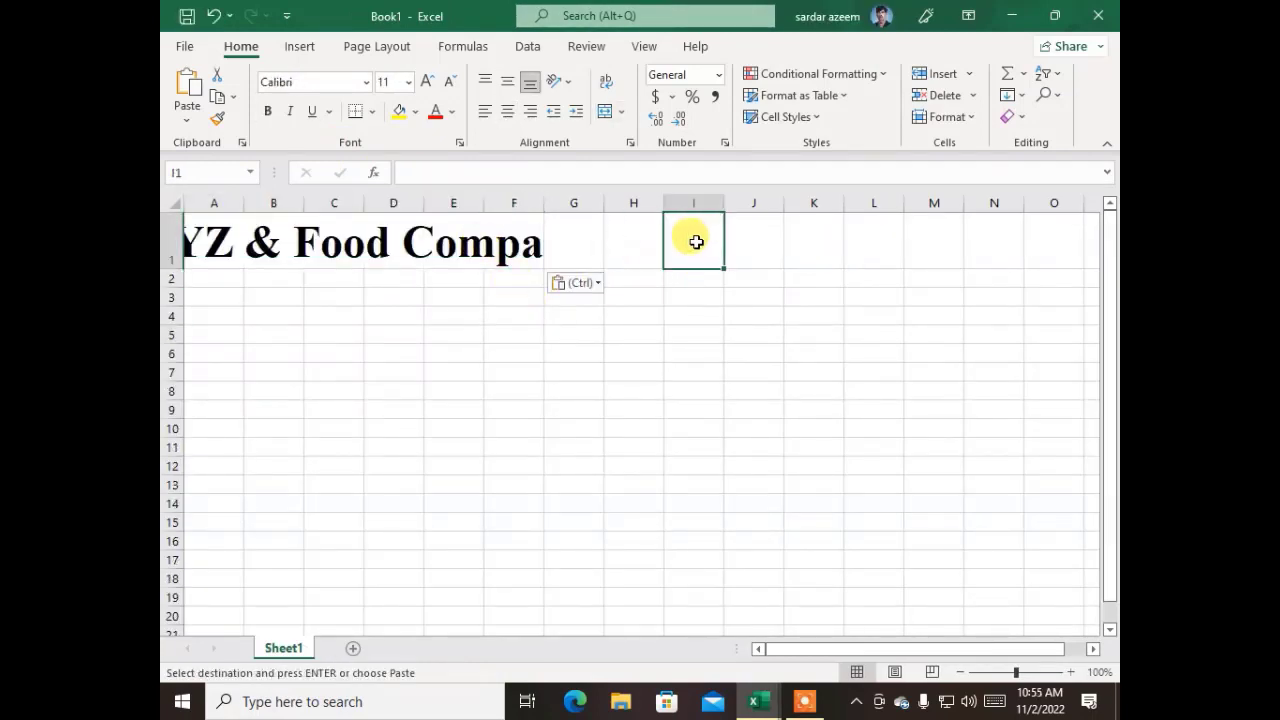
drag(685, 235, 205, 240)
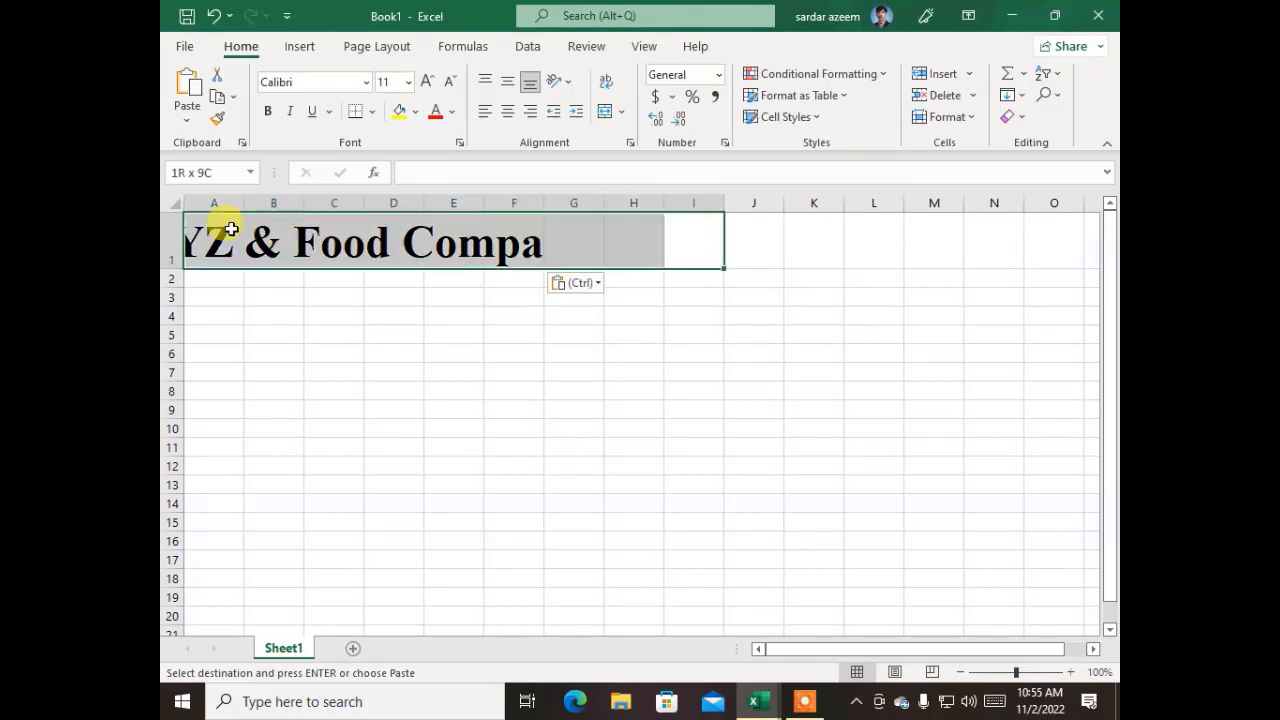
click(465, 352)
Copy the company address line from row 2 of csd bill 4.11.19 into cell A2 of Book1
click(212, 282)
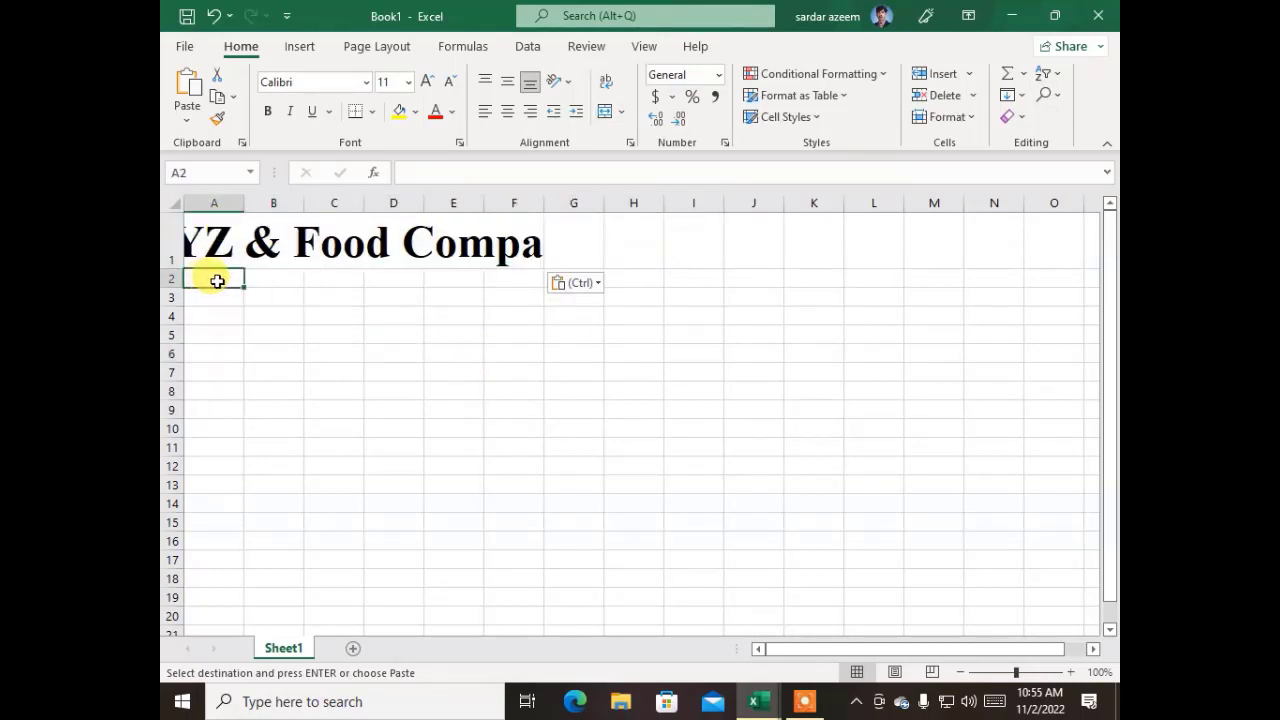
mouse_move(758, 700)
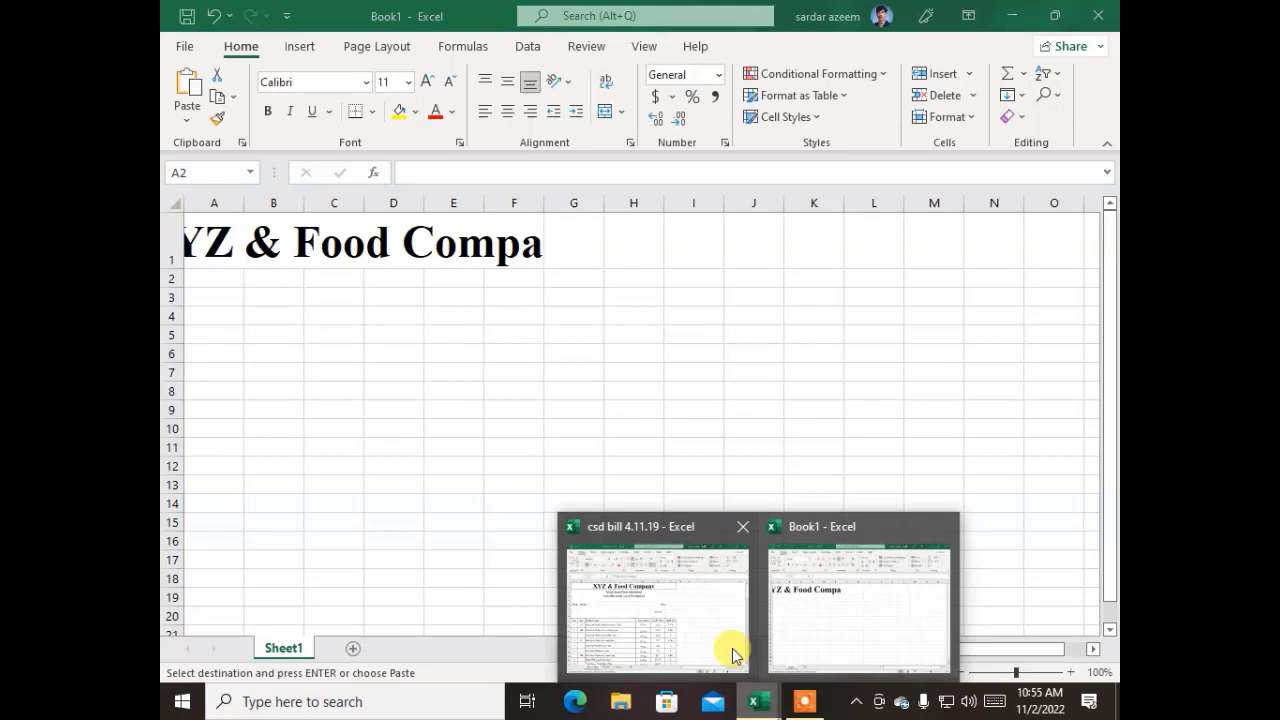
click(653, 585)
click(408, 256)
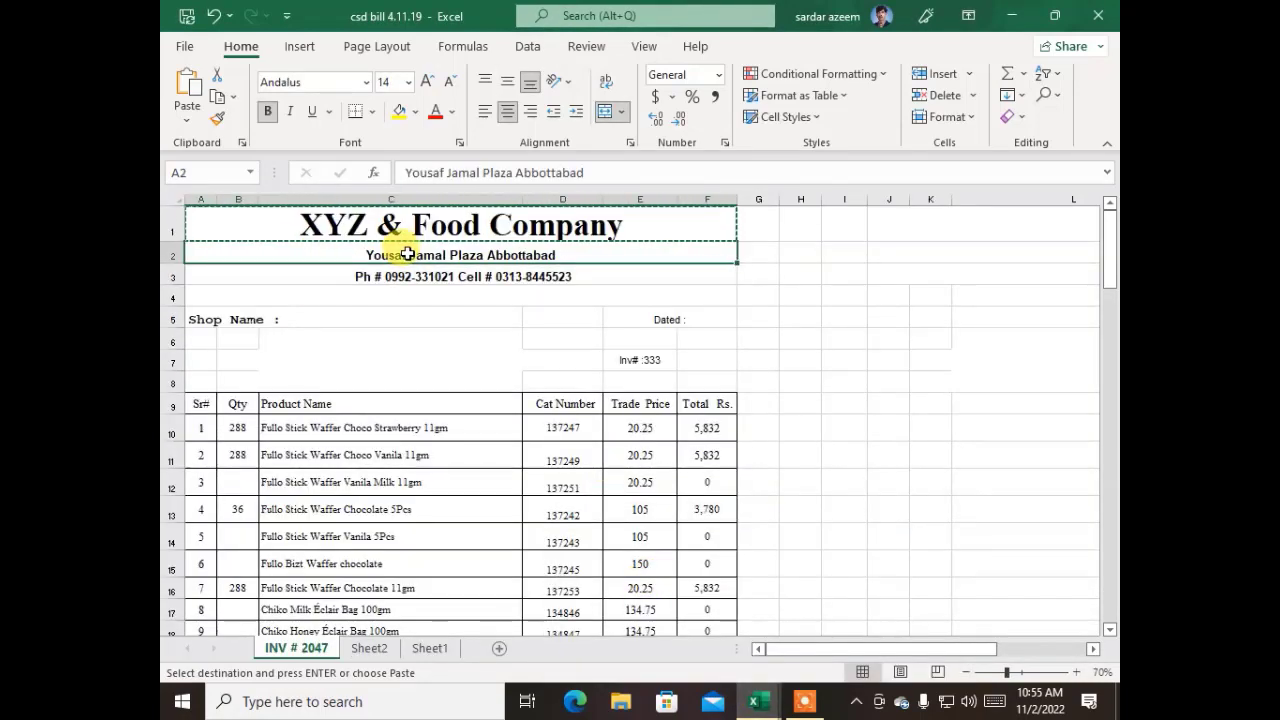
key(ctrl+c)
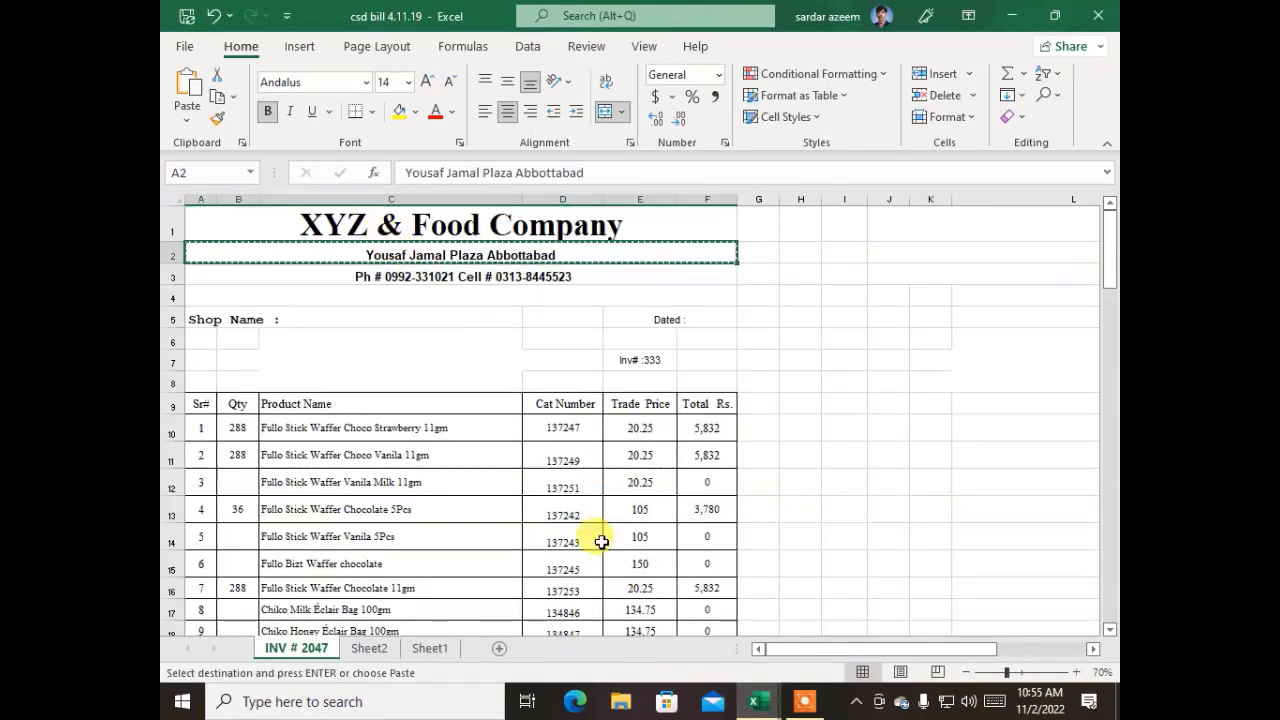
mouse_move(758, 701)
click(808, 625)
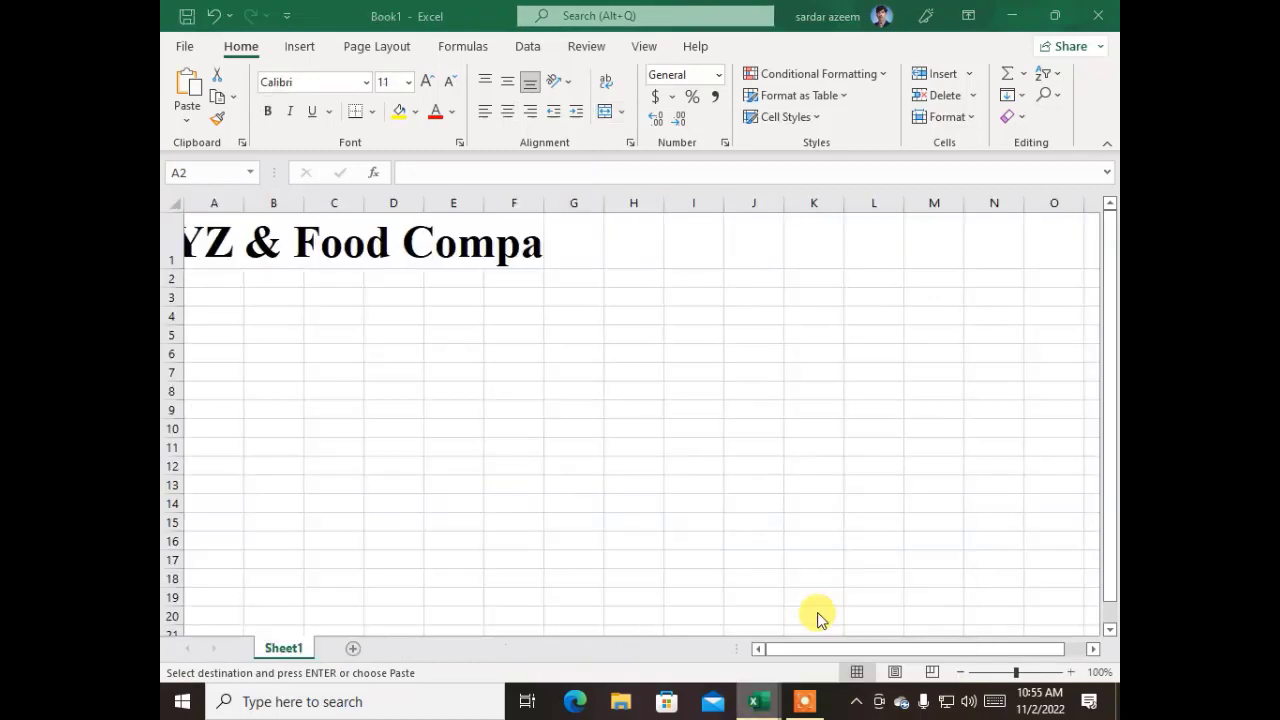
key(ctrl+v)
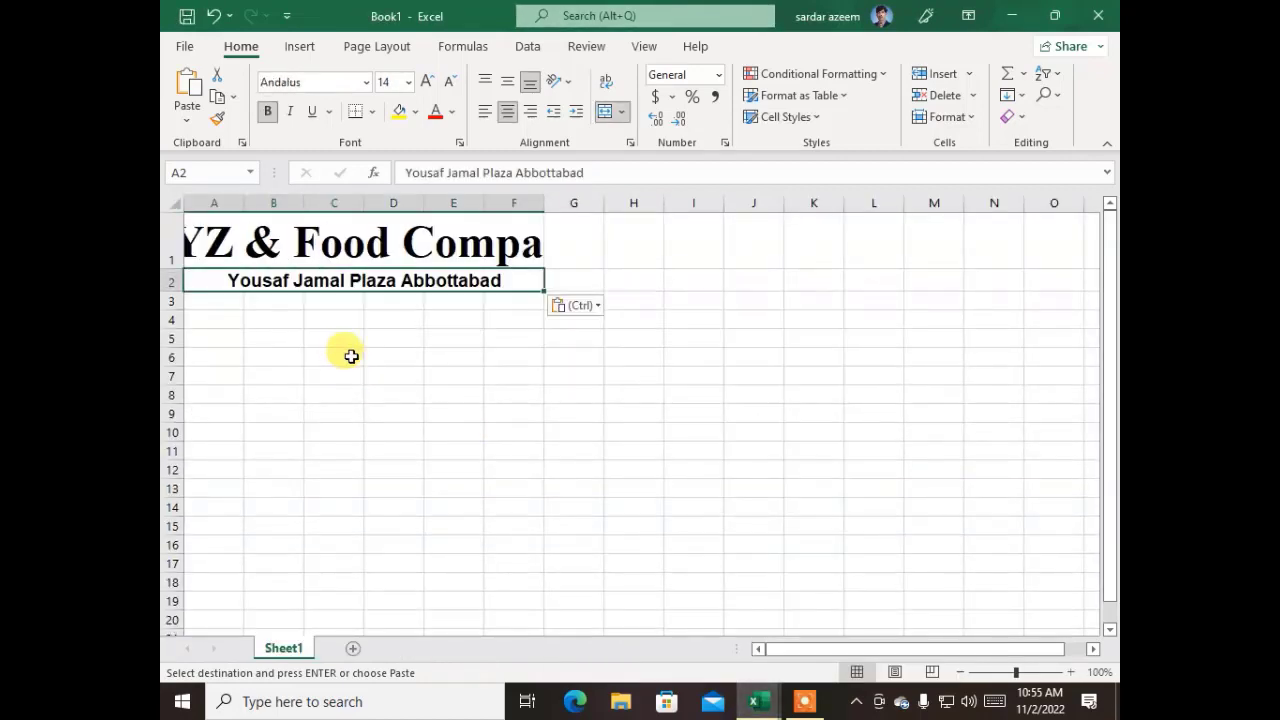
click(408, 426)
Copy the phone and cell number line from row 3 of csd bill 4.11.19 into cell A3 of Book1
click(233, 299)
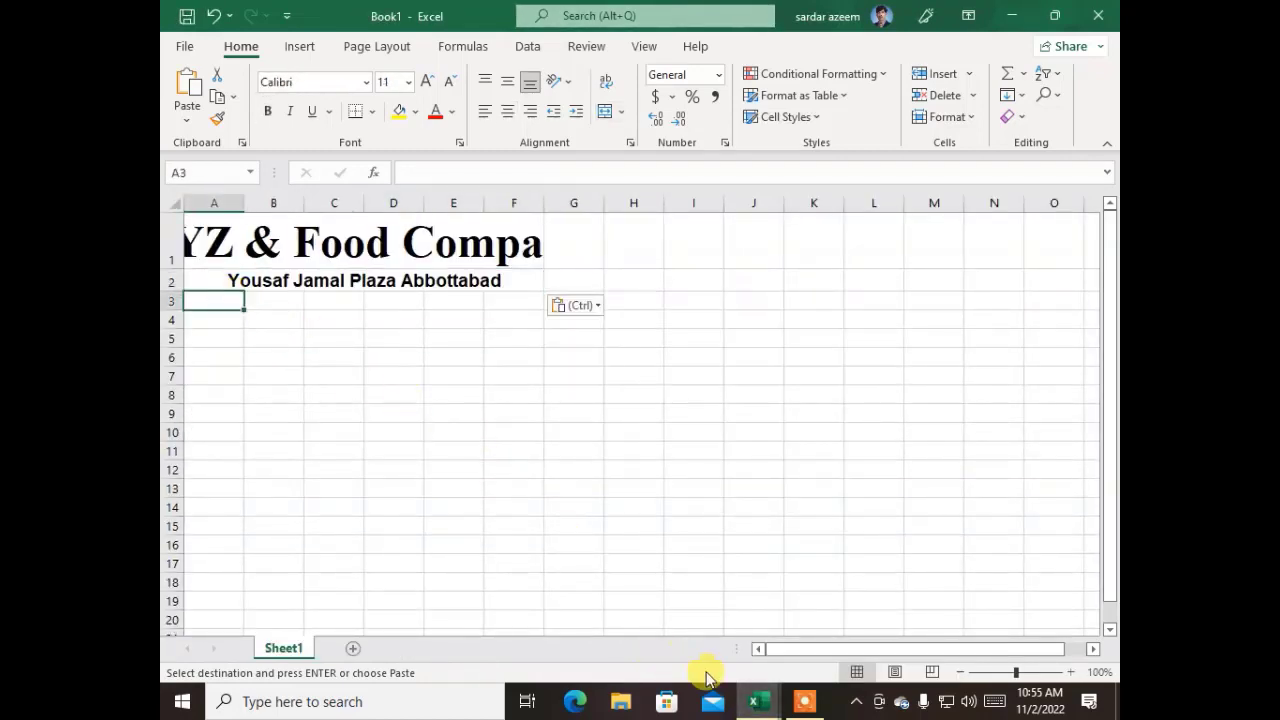
mouse_move(767, 707)
click(714, 641)
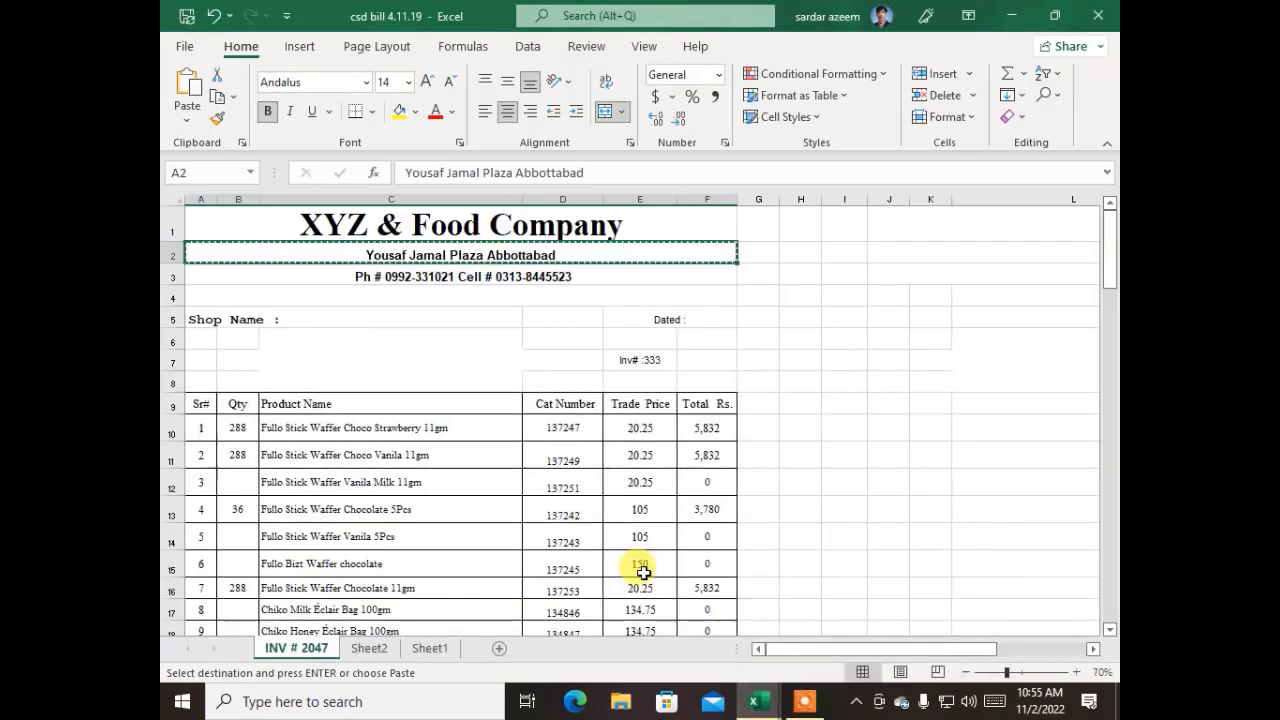
click(410, 281)
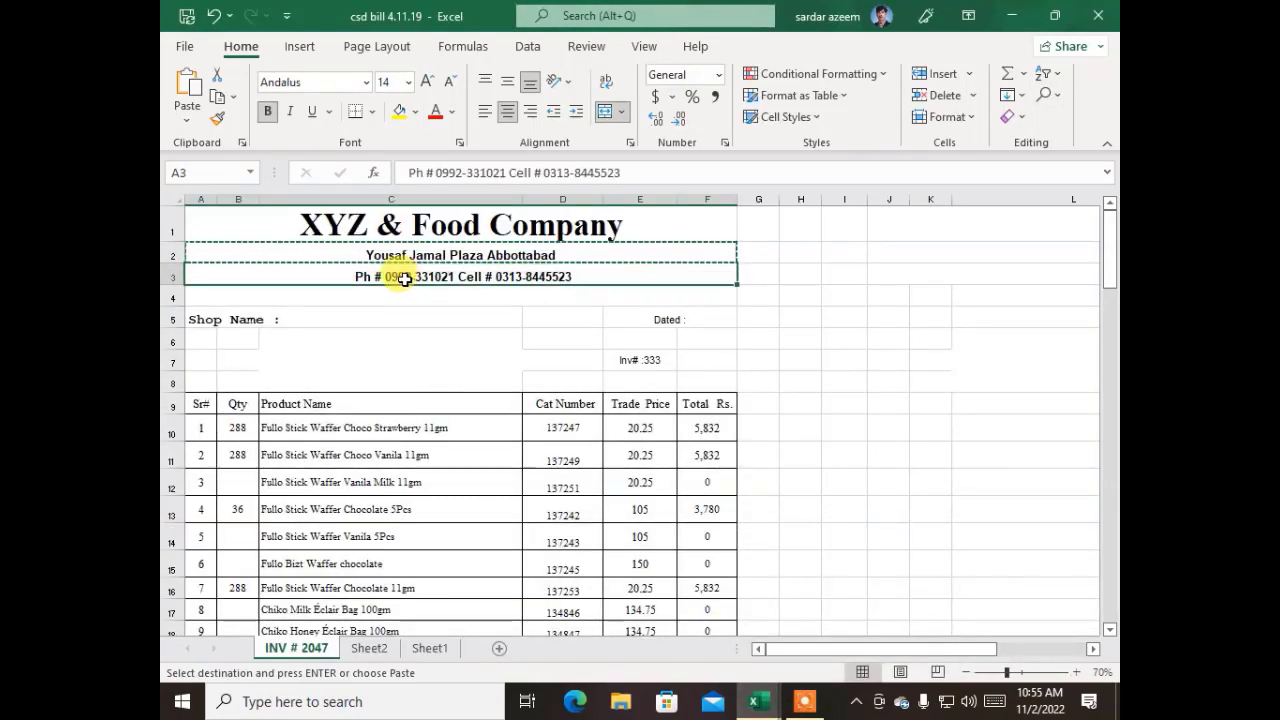
key(ctrl+c)
mouse_move(758, 701)
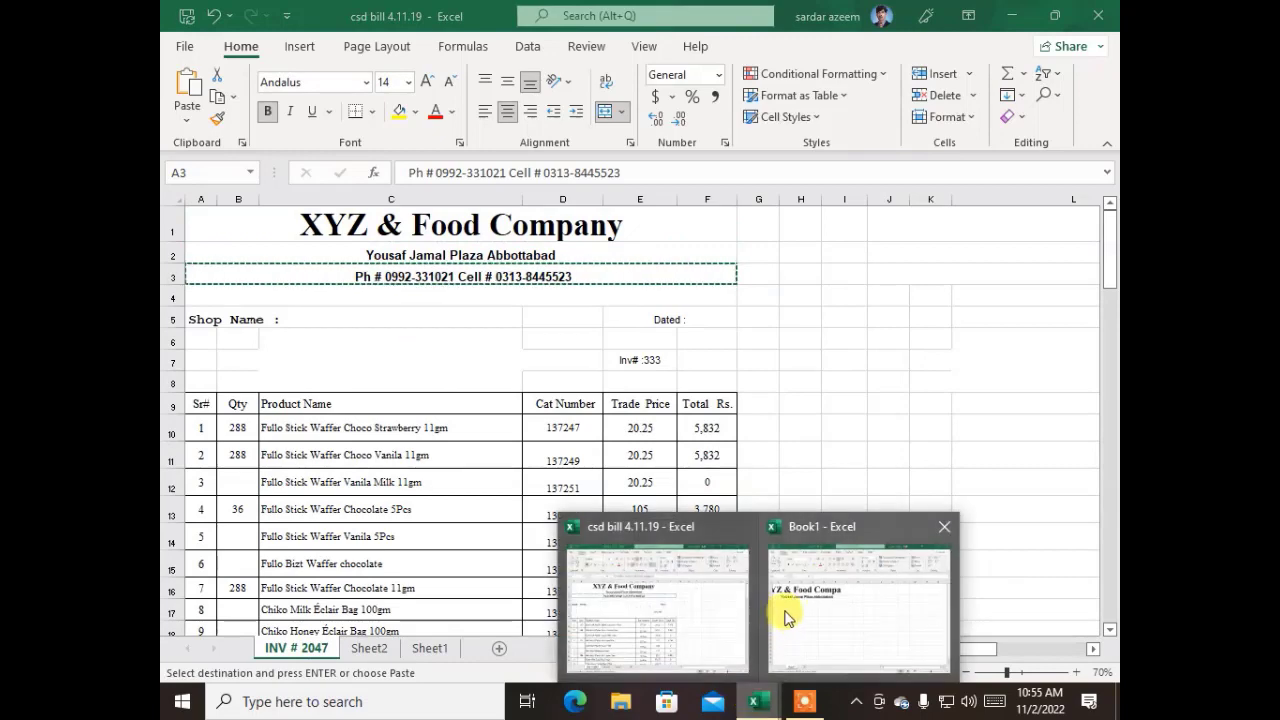
click(786, 614)
key(ctrl+v)
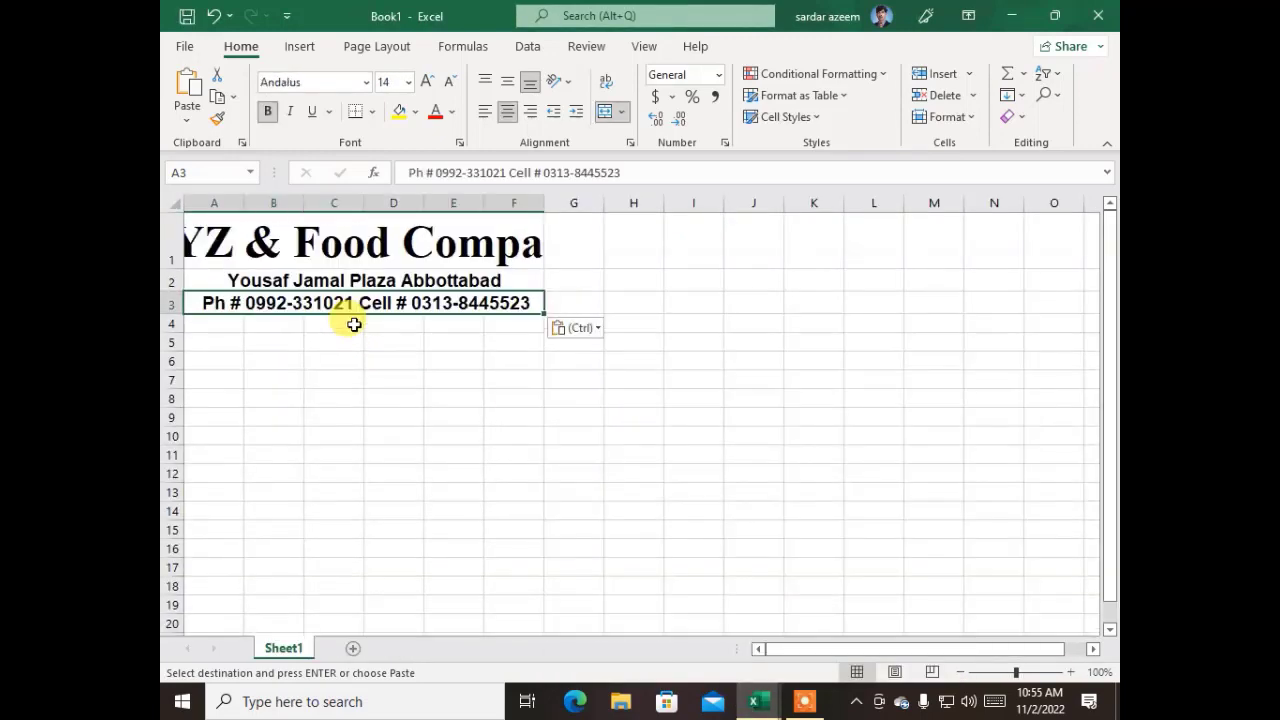
click(399, 430)
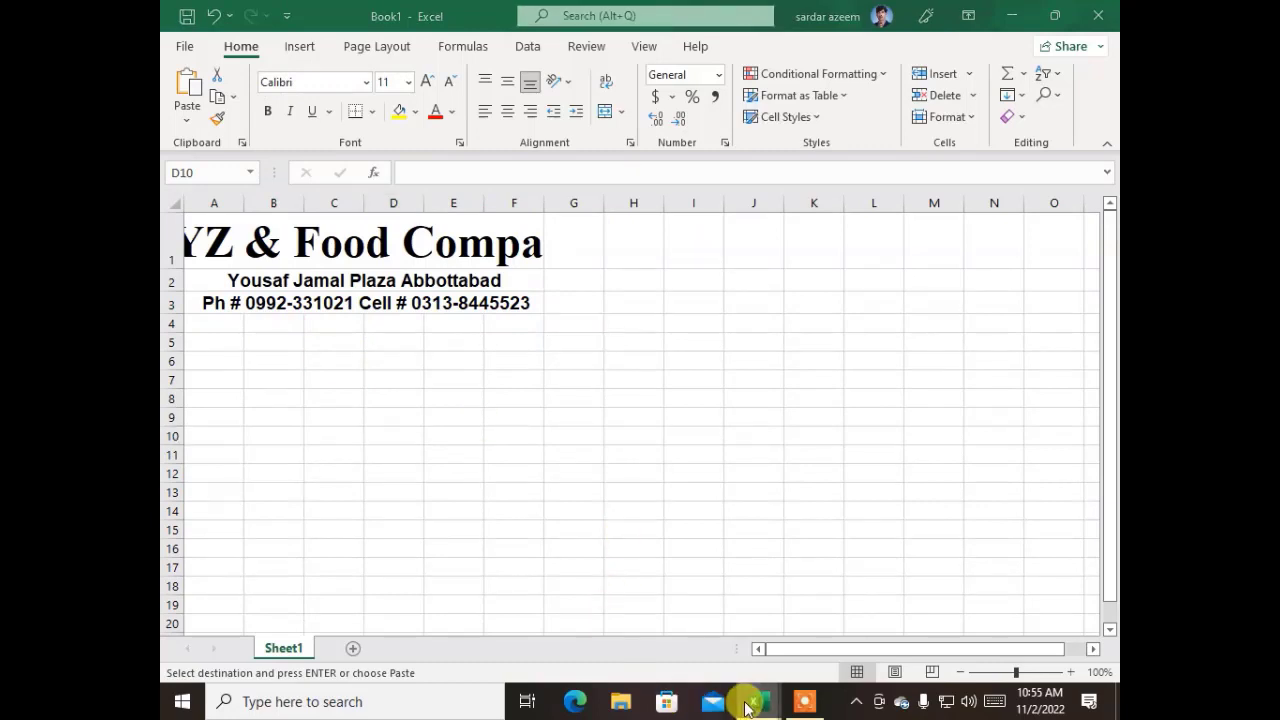
Copy the "Shop Name :" label from cell A5 of csd bill 4.11.19 into cell A4 of Book1
mouse_move(758, 701)
click(723, 622)
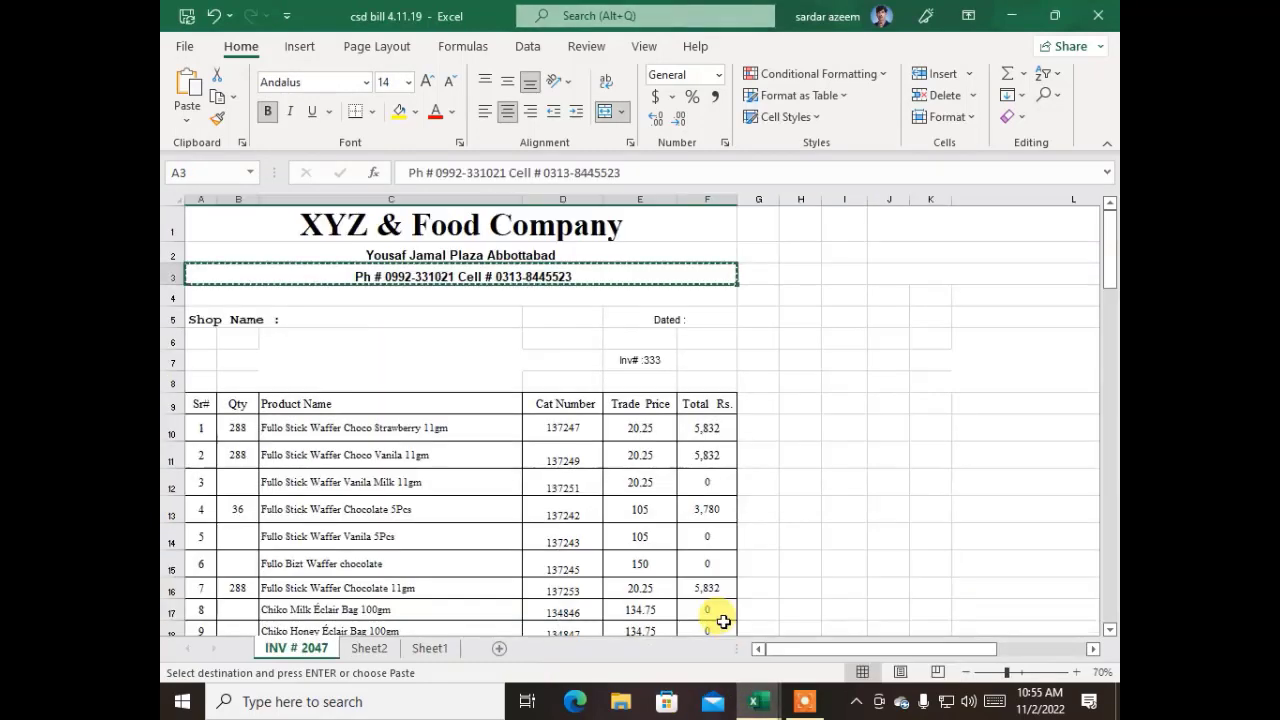
click(240, 318)
click(206, 320)
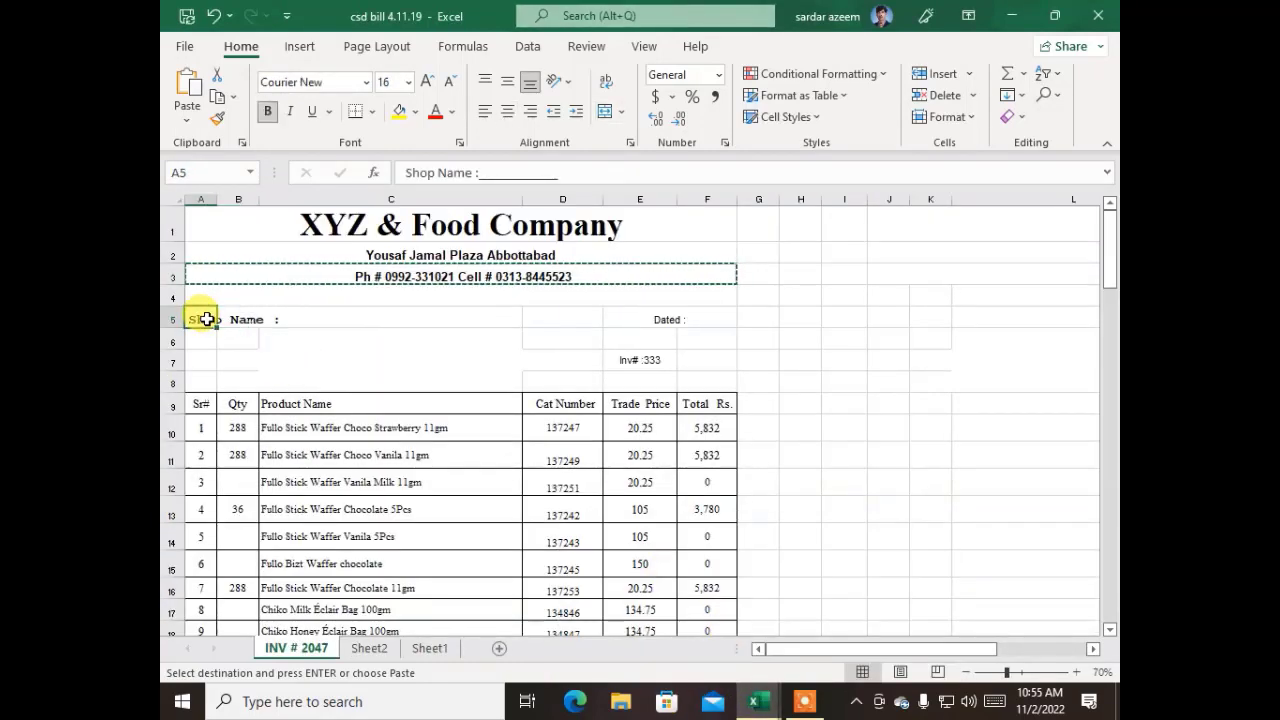
key(ctrl+c)
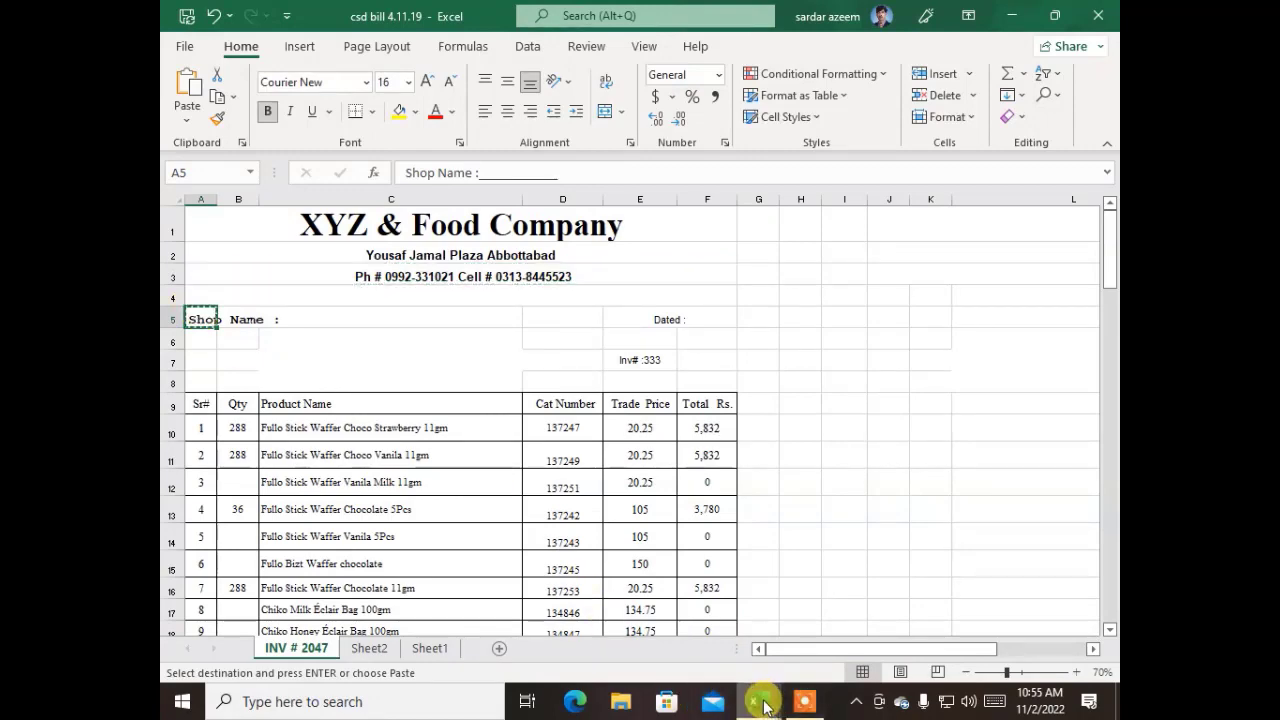
mouse_move(758, 698)
click(808, 640)
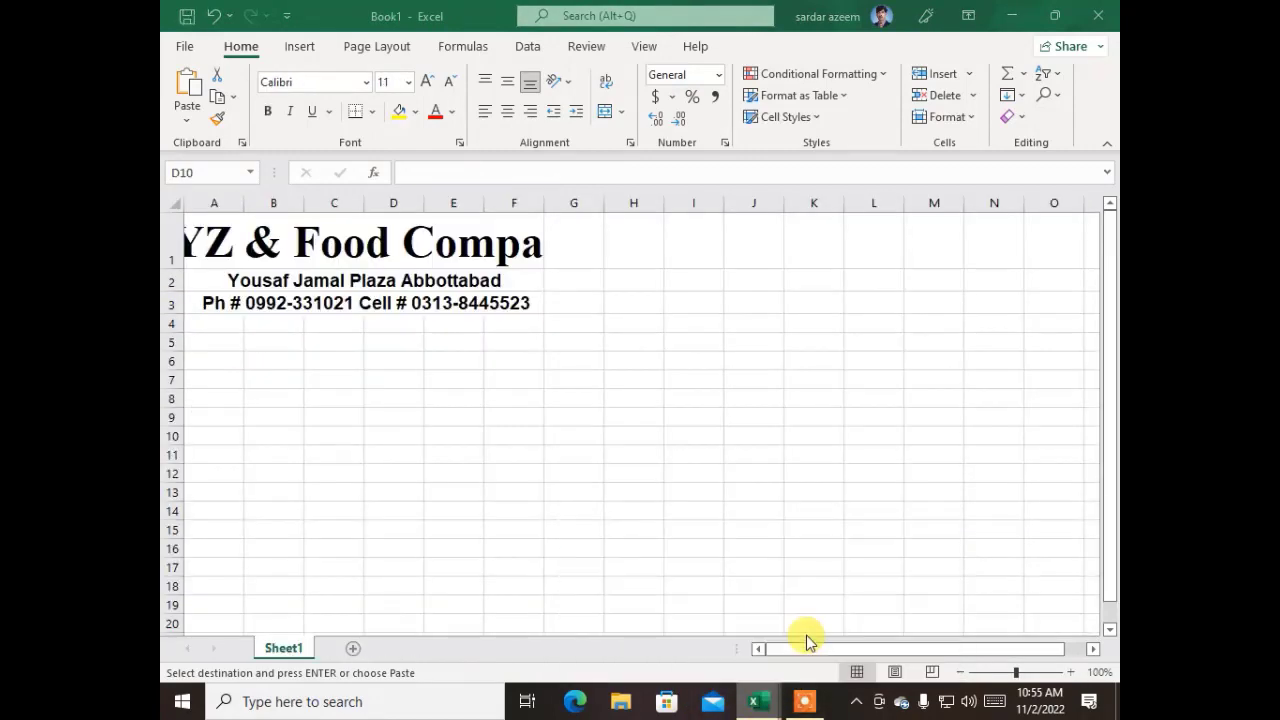
click(217, 327)
key(ctrl+v)
click(326, 457)
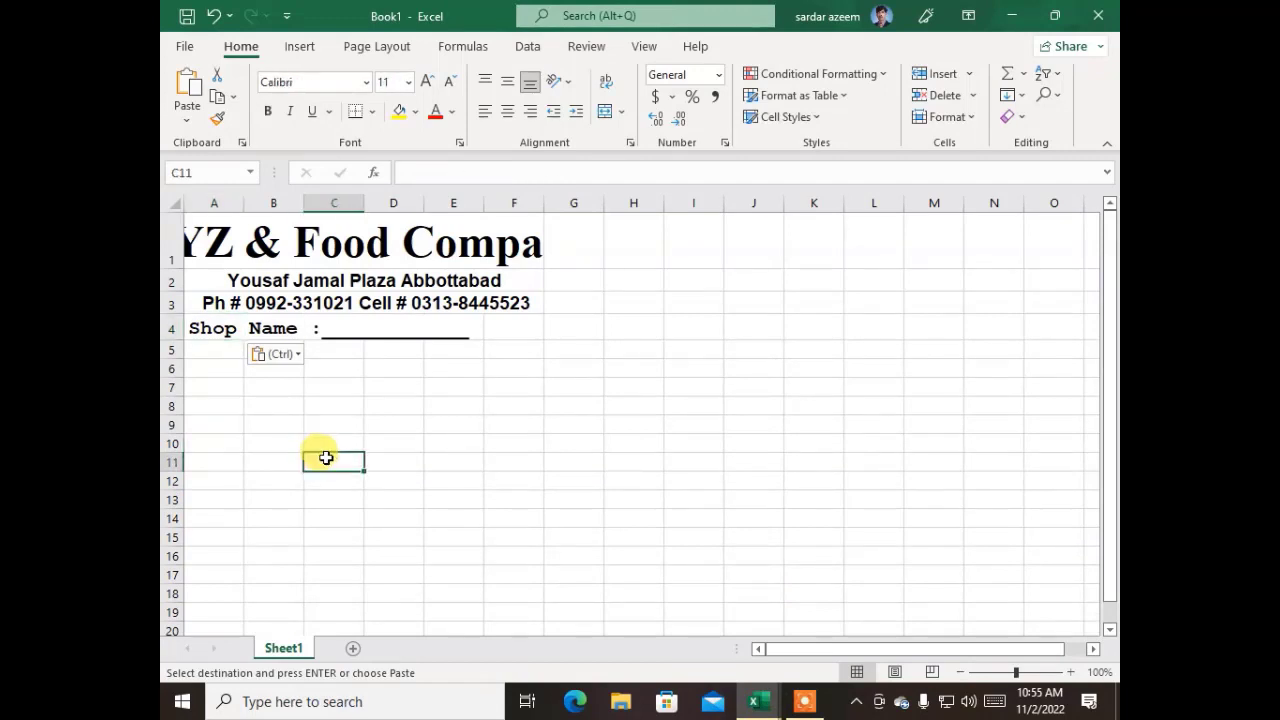
Copy the merged "Dated :" label at E5 of csd bill 4.11.19 into cell G4 of Book1
click(760, 683)
click(712, 632)
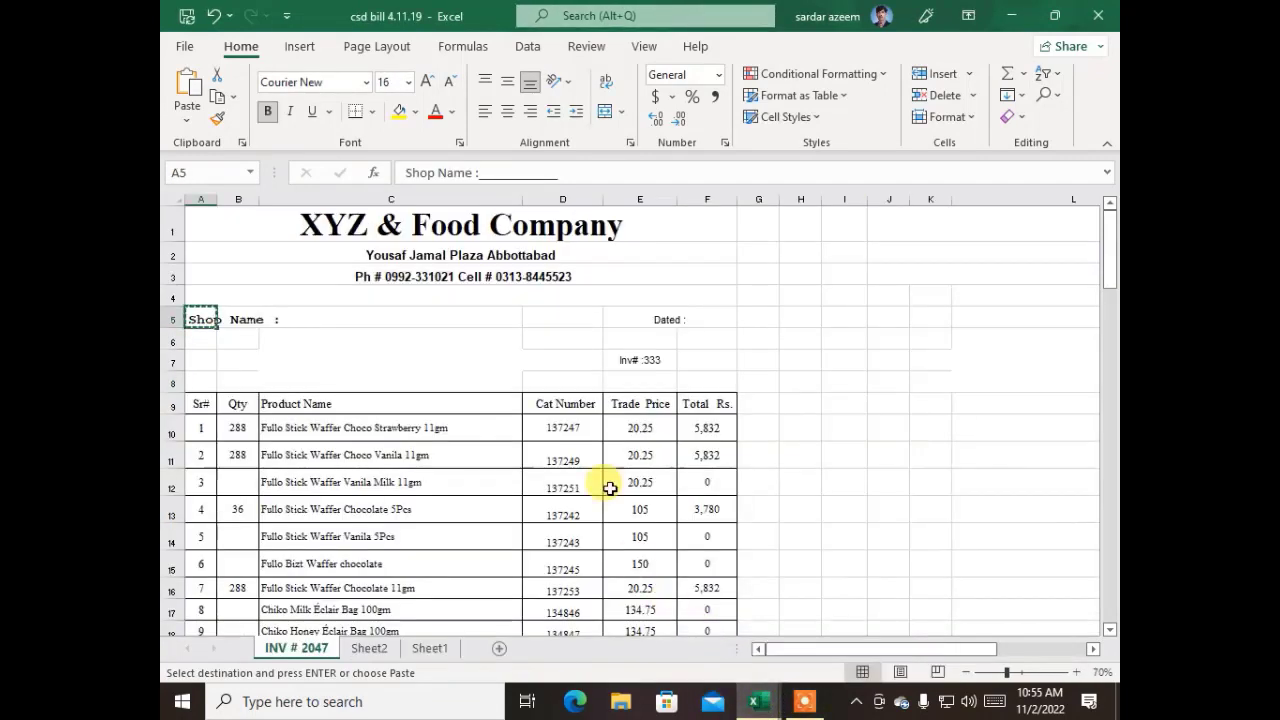
click(669, 317)
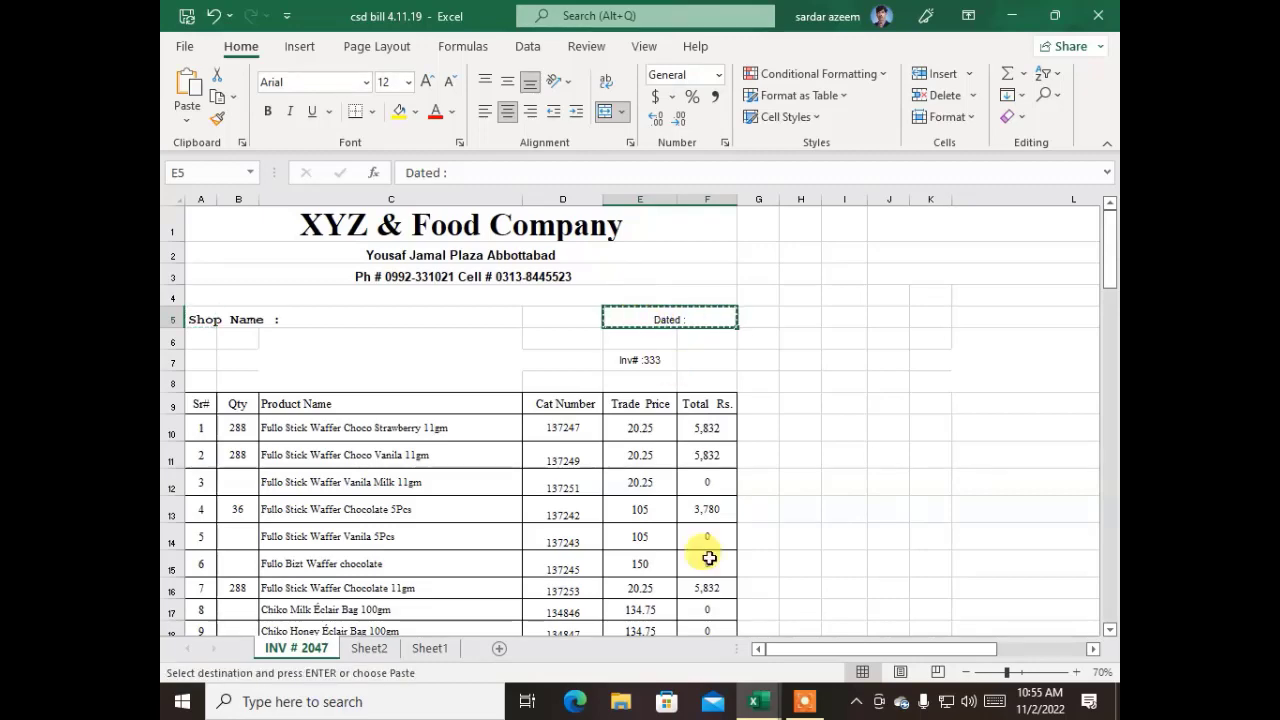
key(ctrl+c)
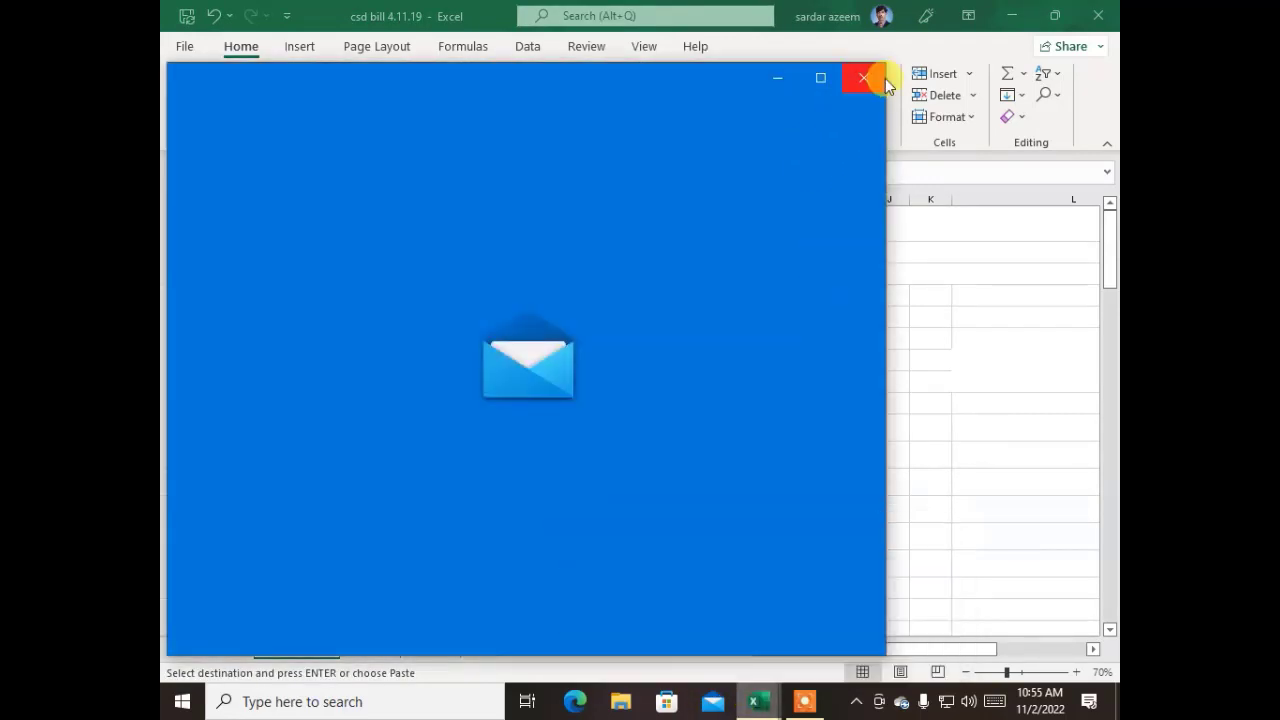
click(868, 79)
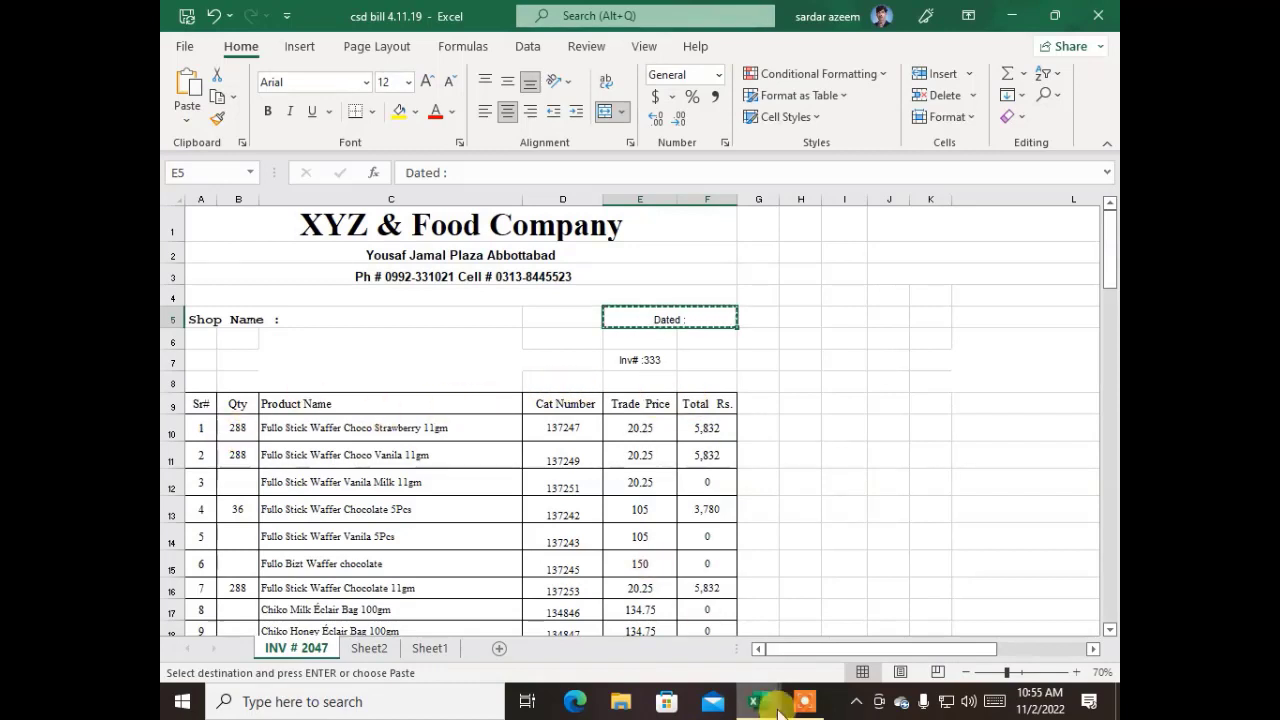
mouse_move(775, 684)
click(813, 650)
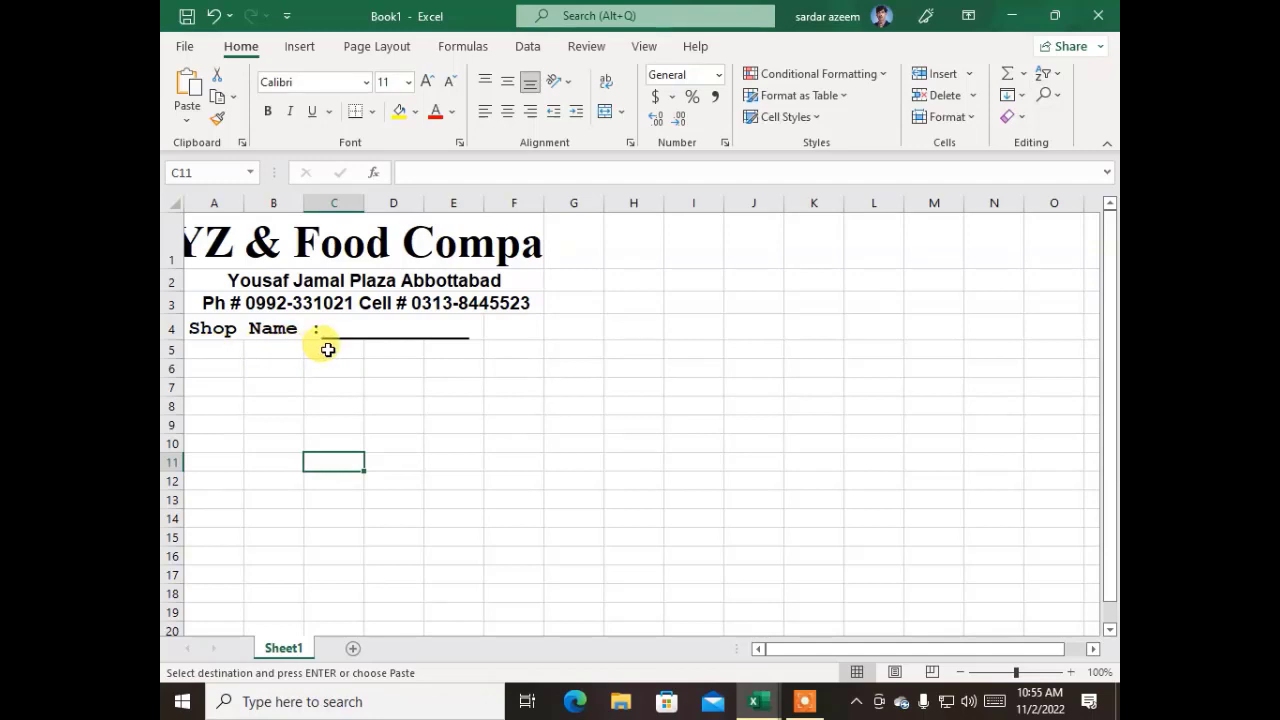
click(574, 326)
key(ctrl+v)
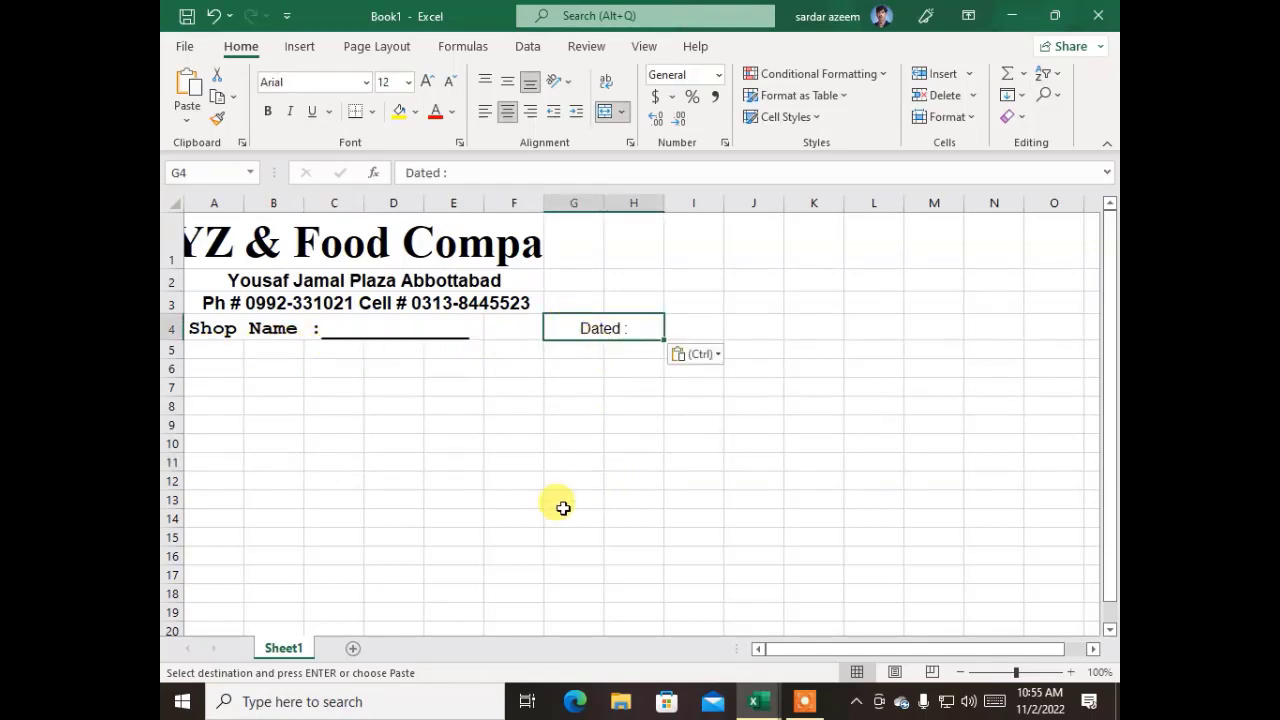
click(530, 500)
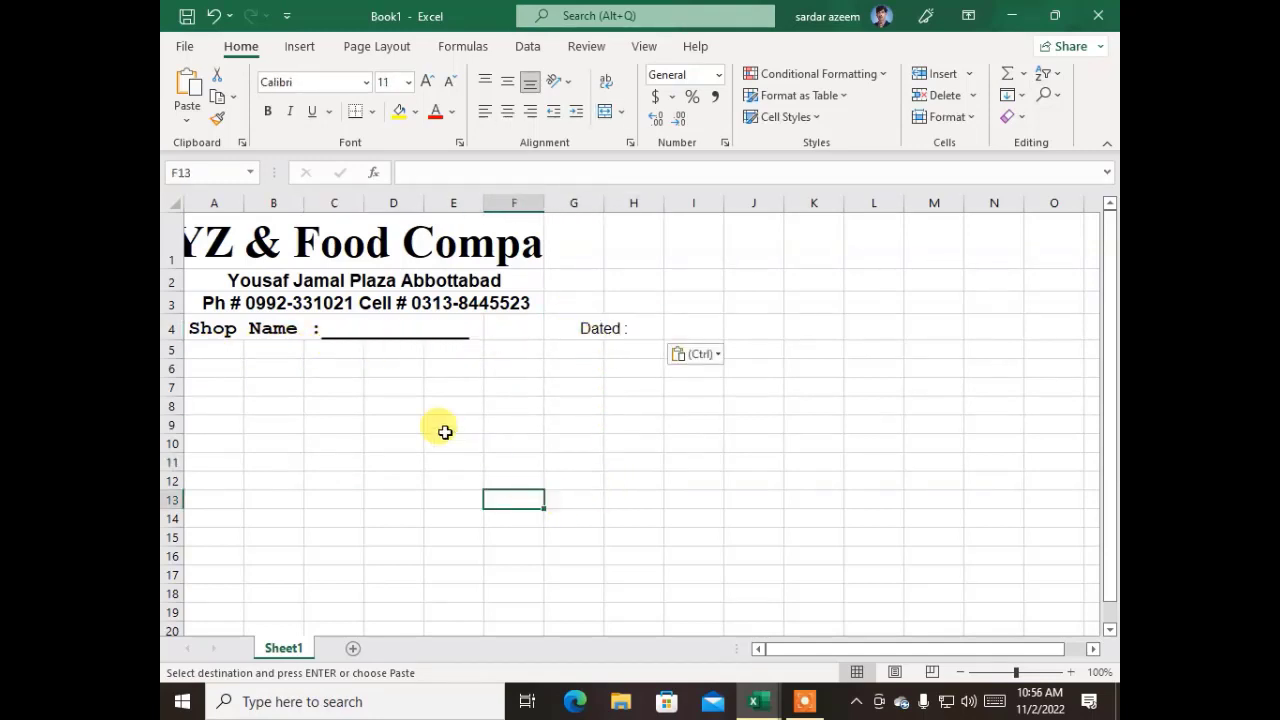
Copy the table header row A9:F9 from csd bill 4.11.19 into row 6 of Book1, starting at cell A6
click(207, 371)
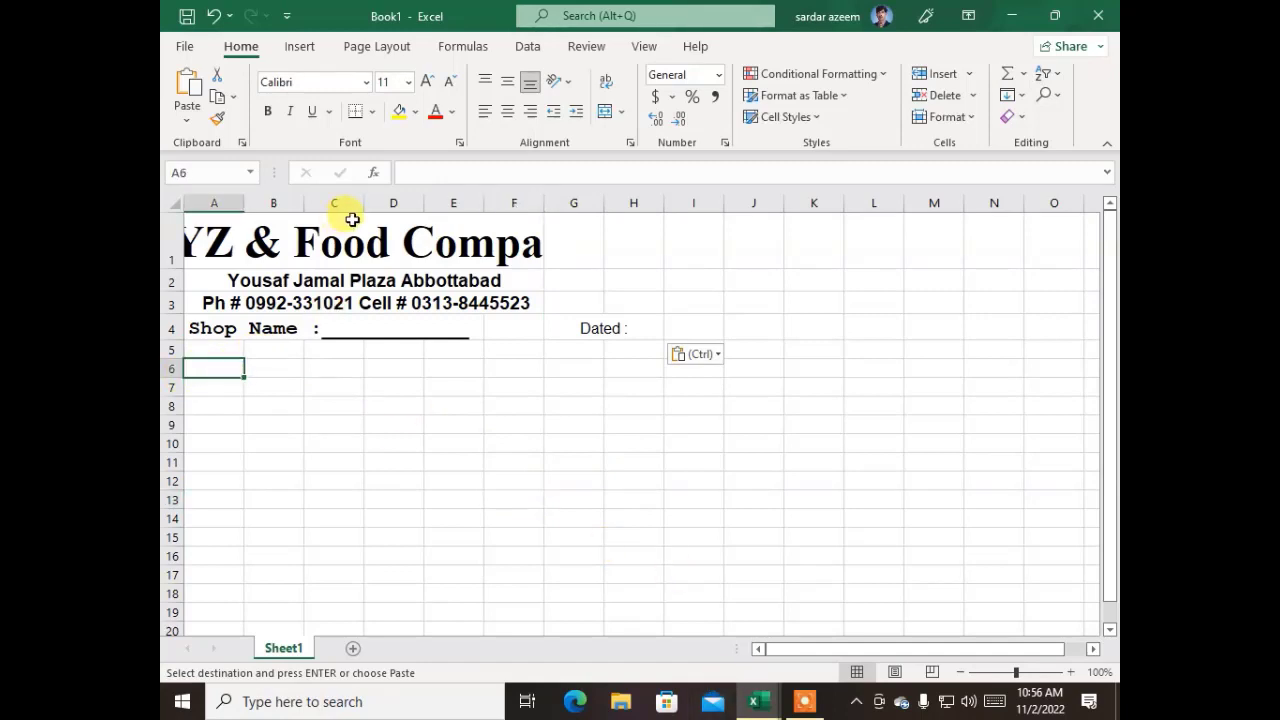
mouse_move(749, 688)
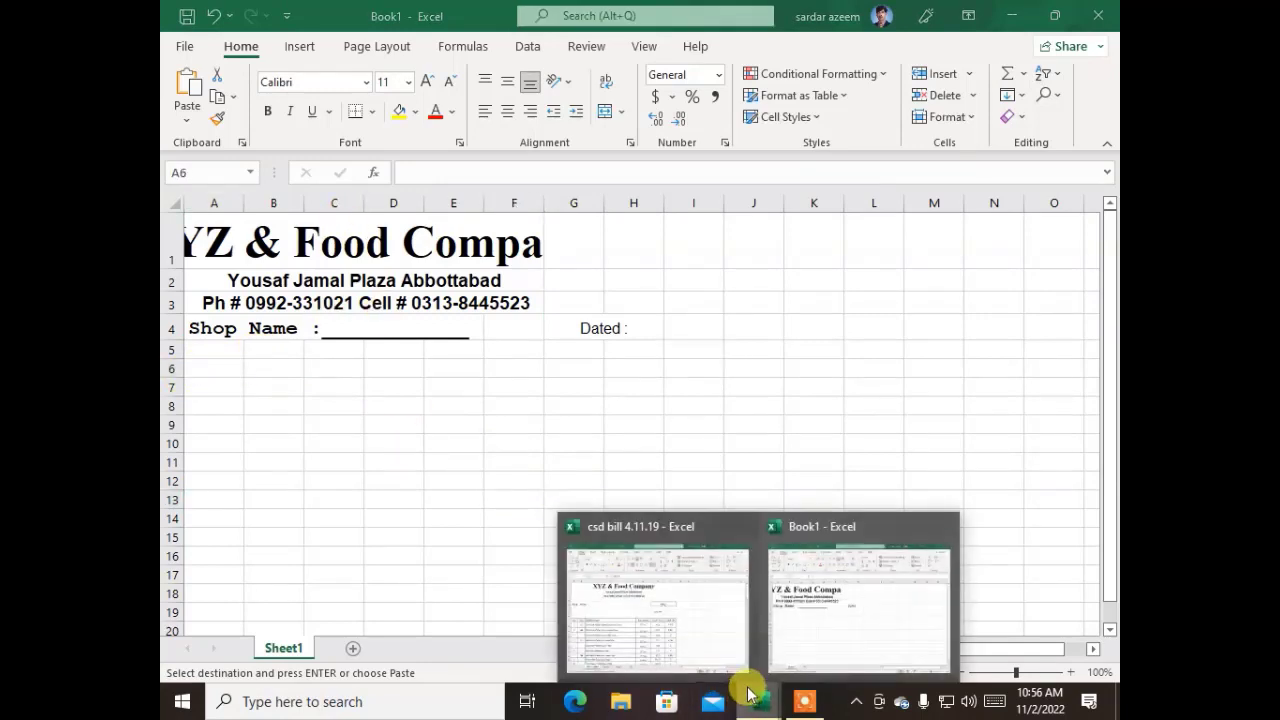
click(671, 623)
drag(705, 403, 188, 409)
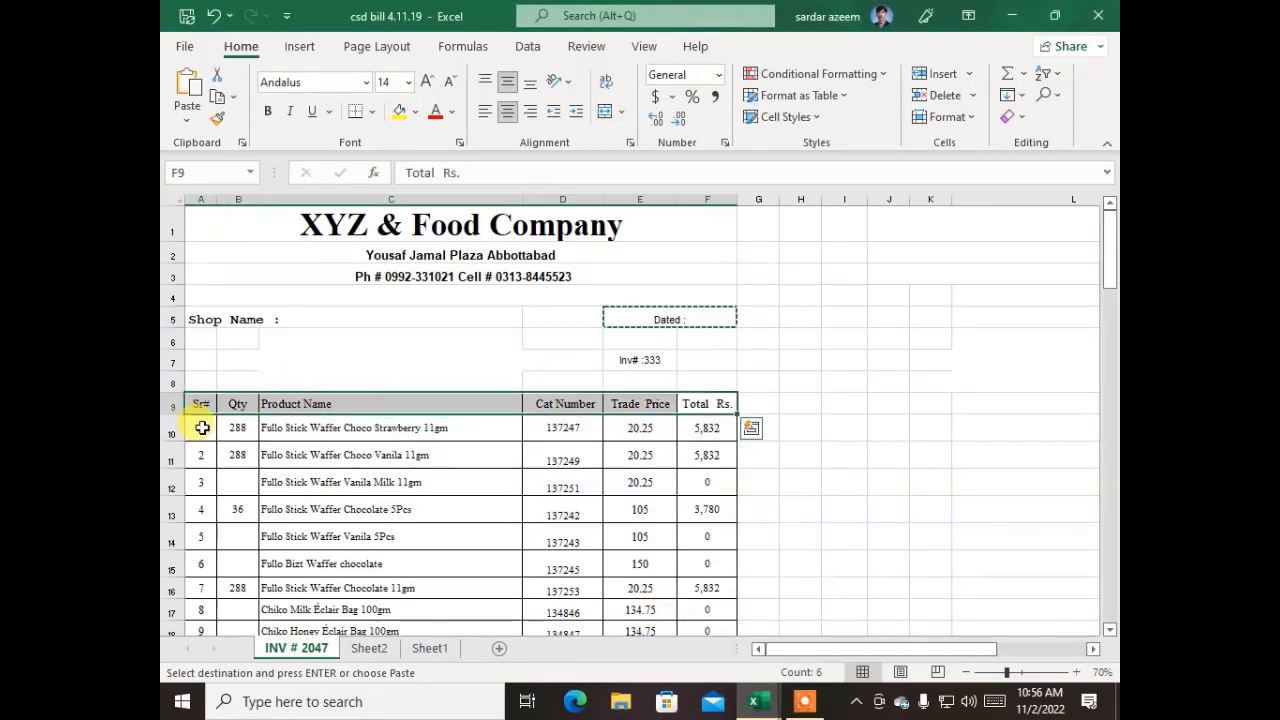
key(ctrl+c)
mouse_move(757, 688)
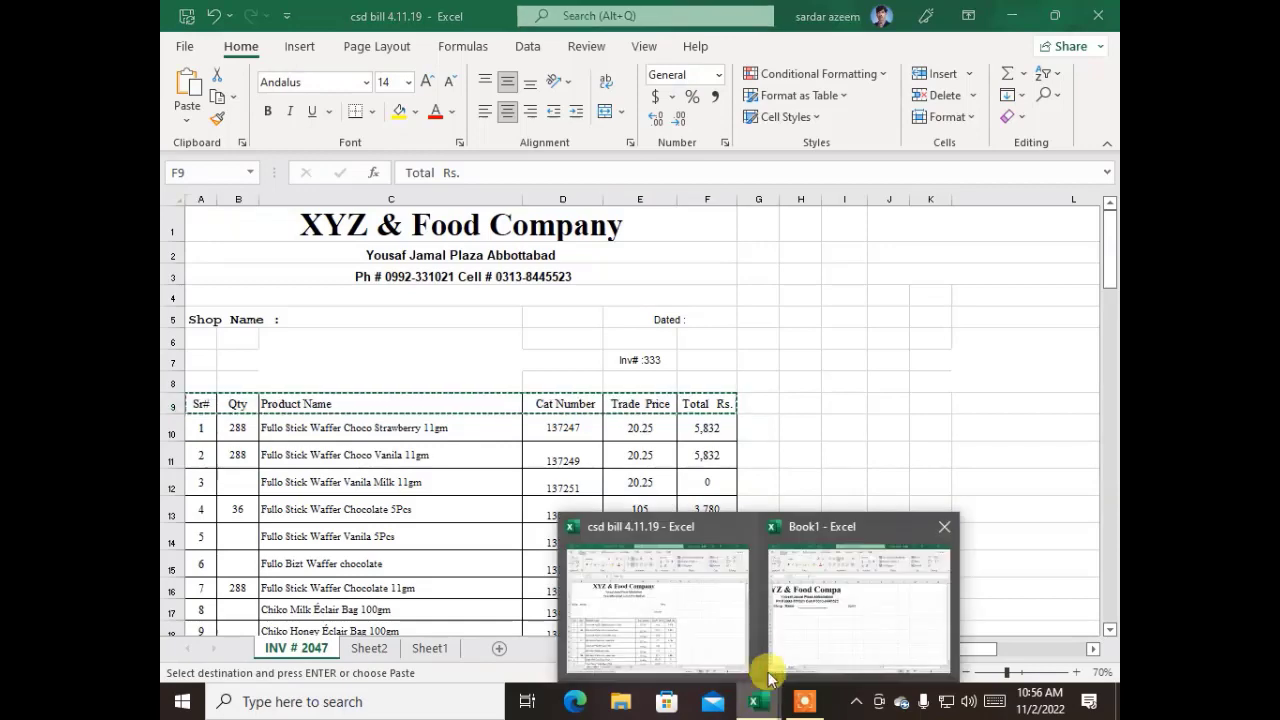
click(707, 636)
click(761, 699)
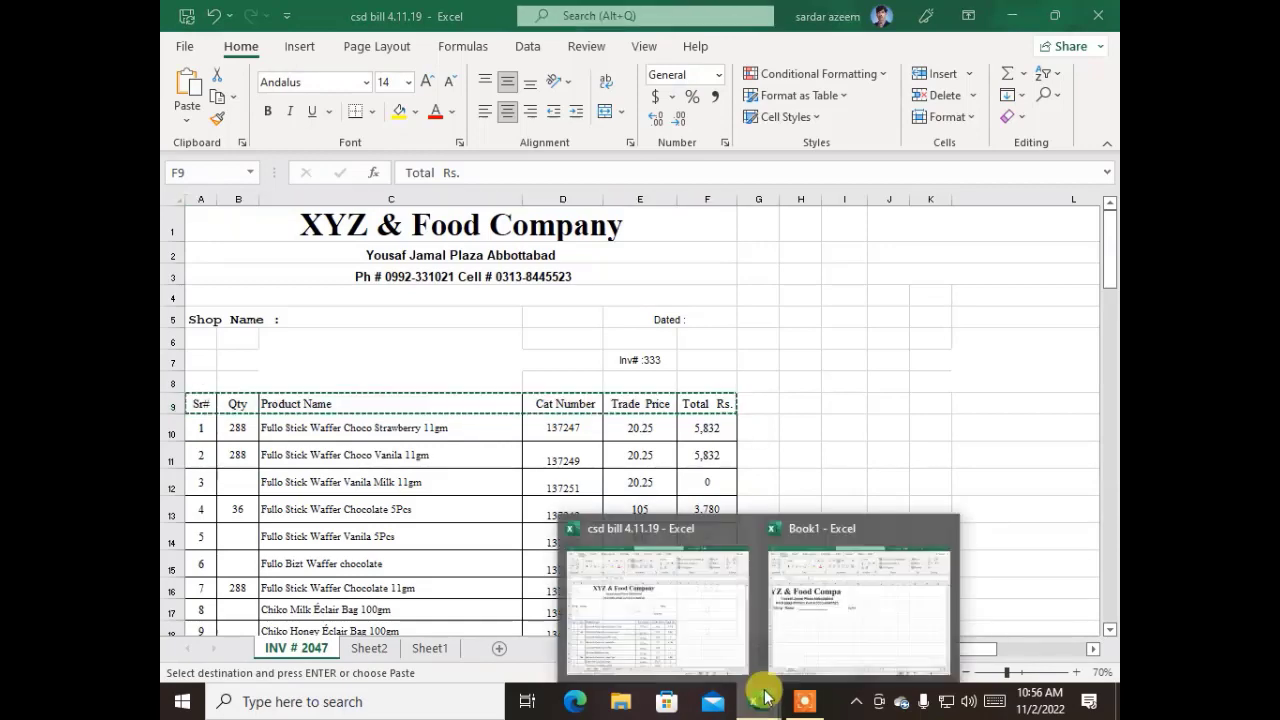
click(824, 646)
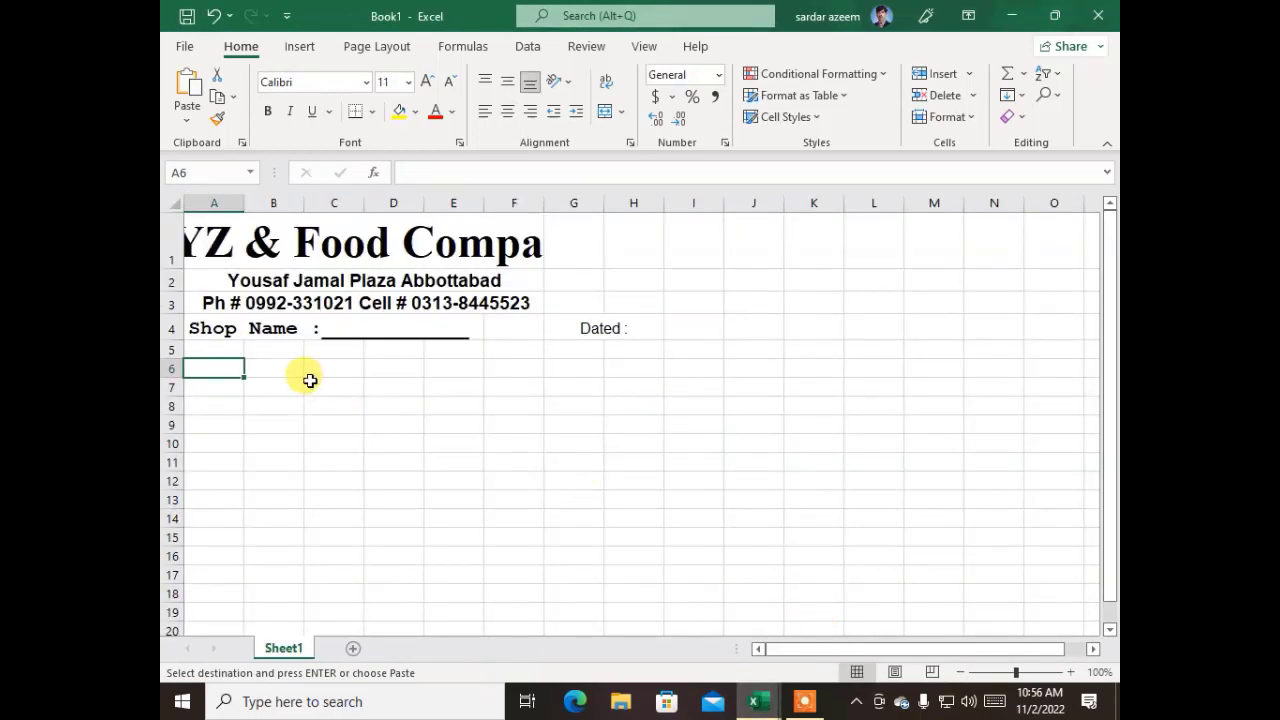
key(ctrl+v)
Widen columns C through F in Book1 so the company heading and the table header labels fit completely
click(329, 485)
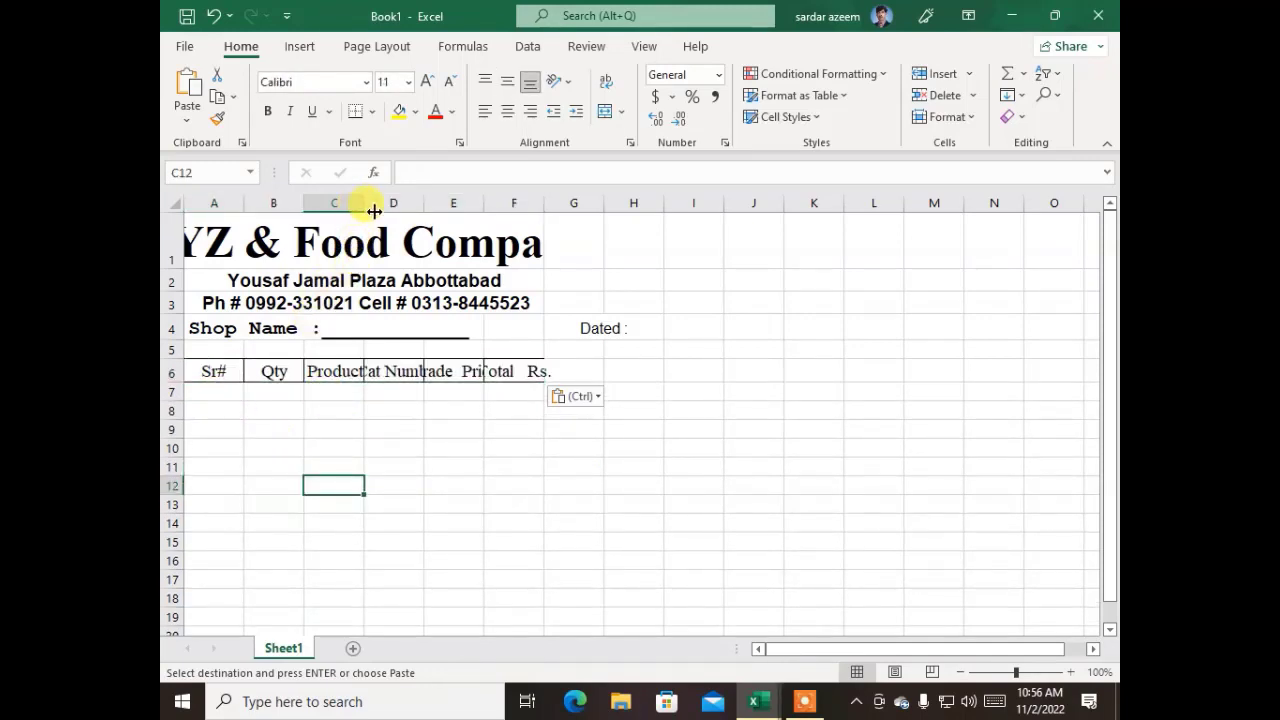
drag(374, 211, 962, 206)
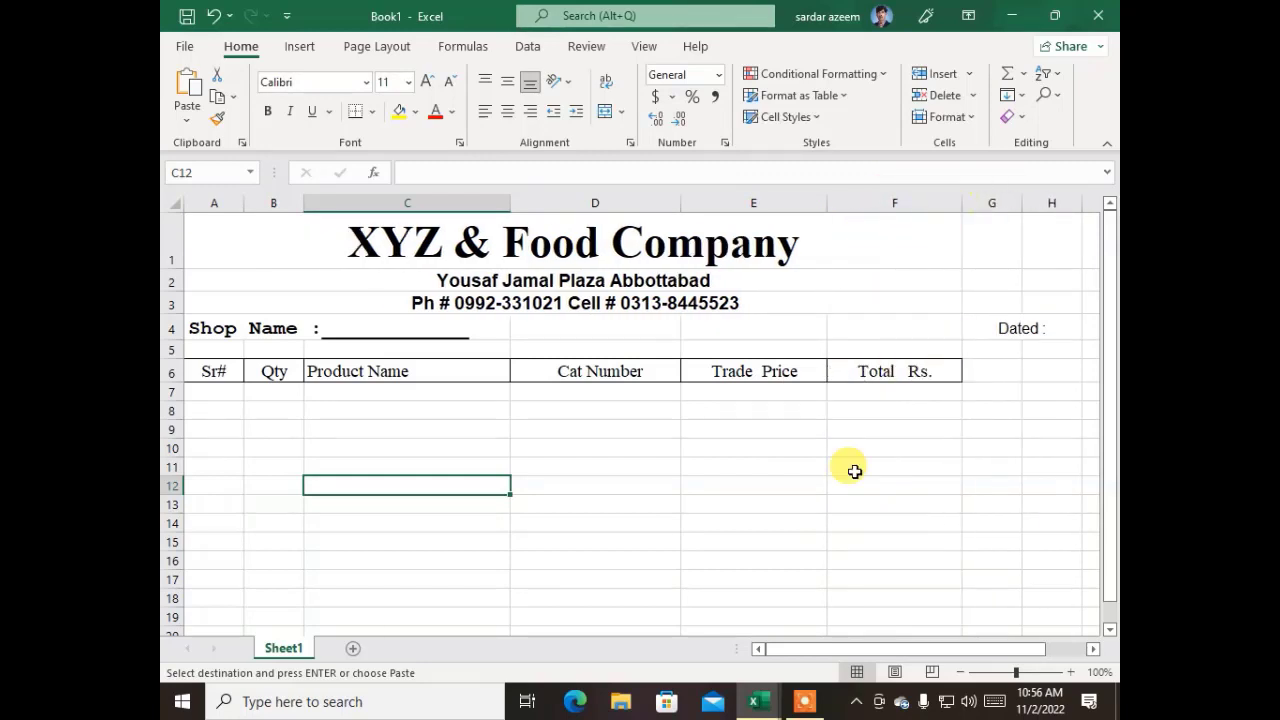
click(789, 487)
Move the merged "Dated :" label from G4 to E4 and add an underscore blank line after it
click(1002, 326)
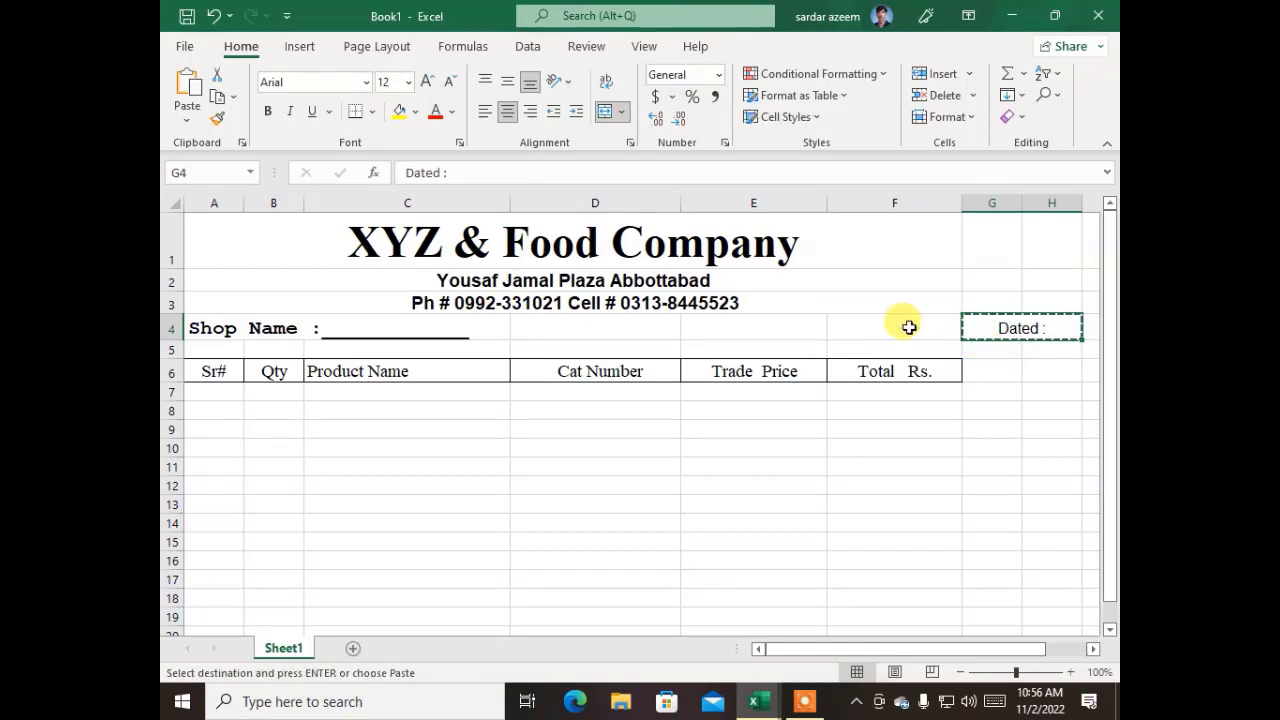
click(704, 327)
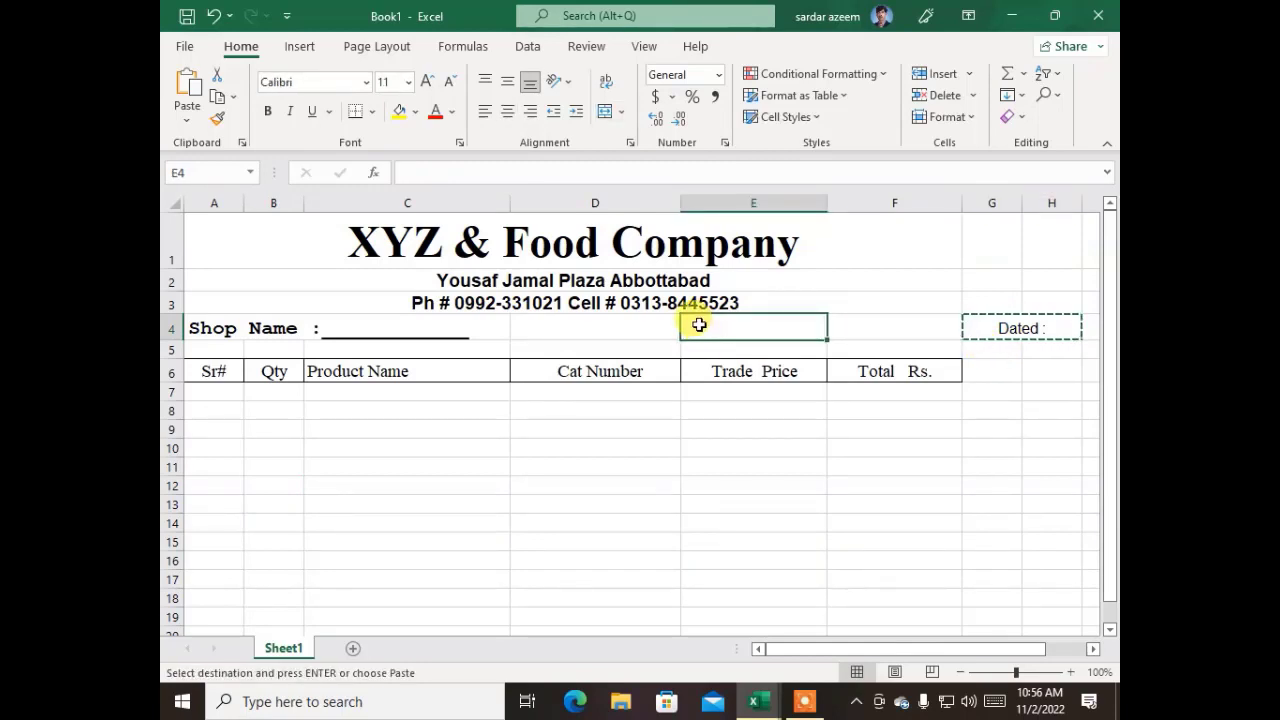
key(ctrl+v)
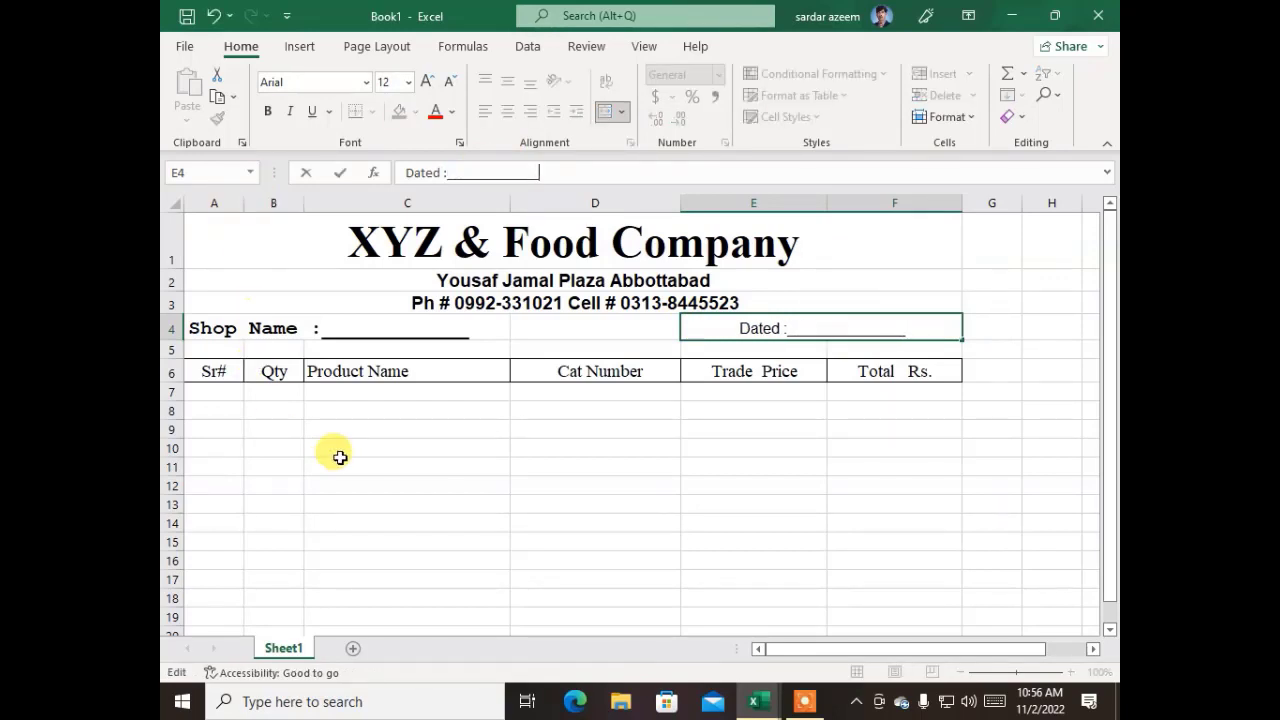
drag(405, 467, 411, 448)
click(355, 416)
click(258, 405)
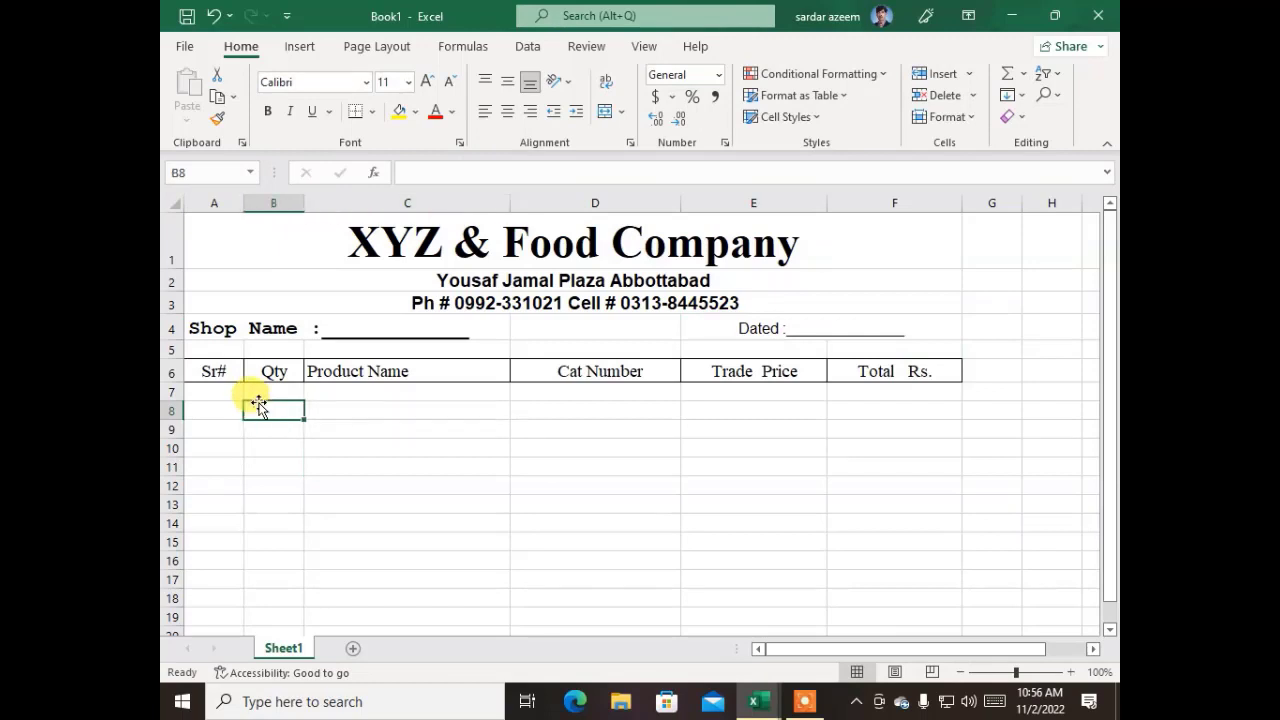
Enter serial numbers 1 and 2 in cells A7 and A8 under the Sr# header
click(205, 395)
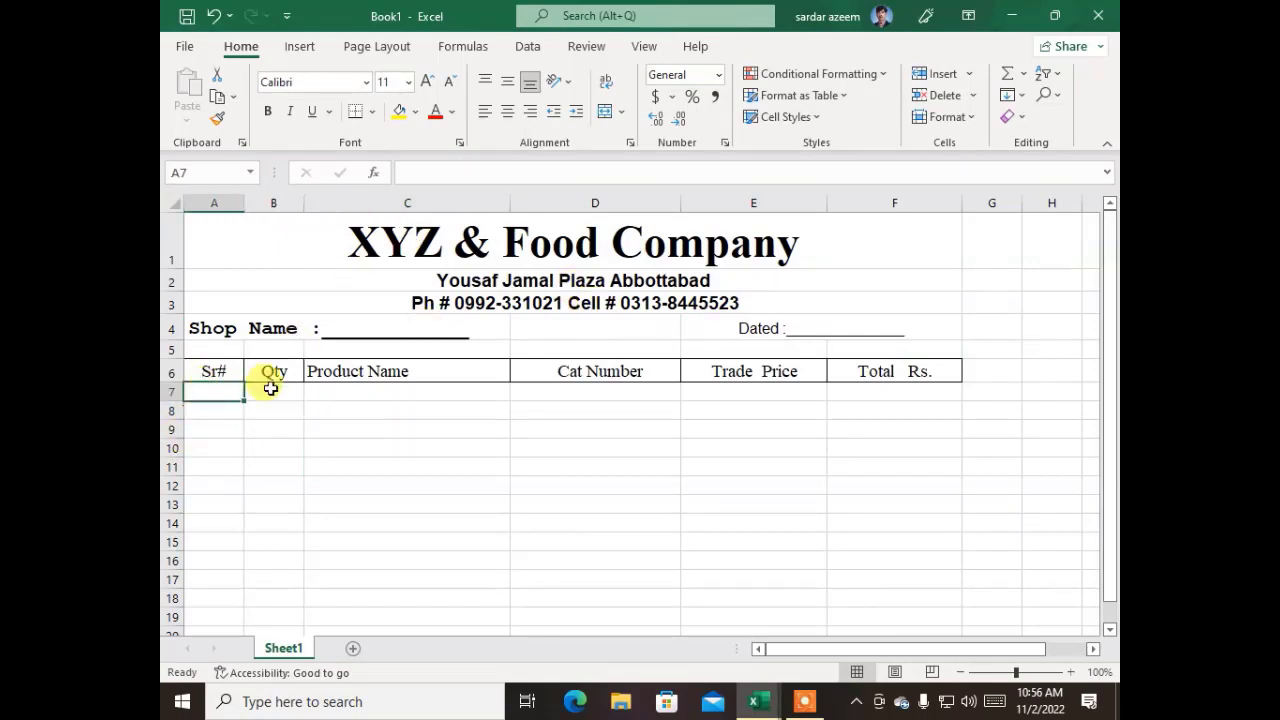
text(1)
key(Return)
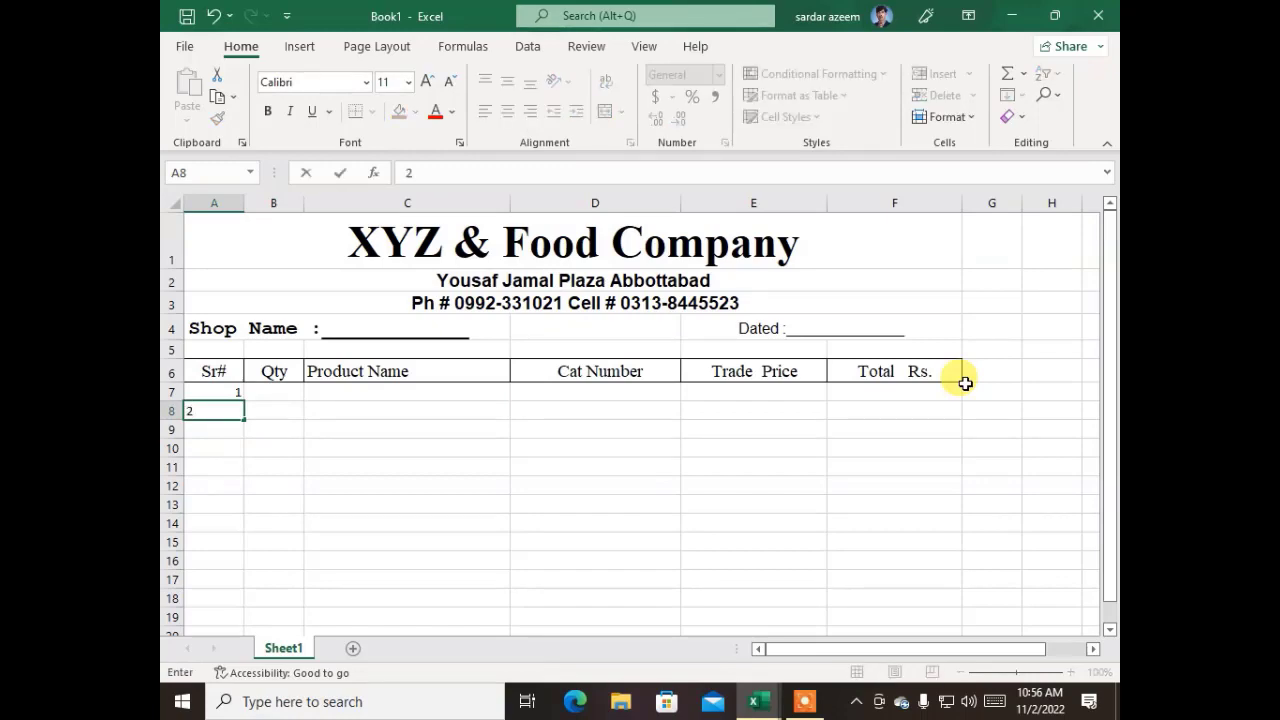
key(Return)
key(Up)
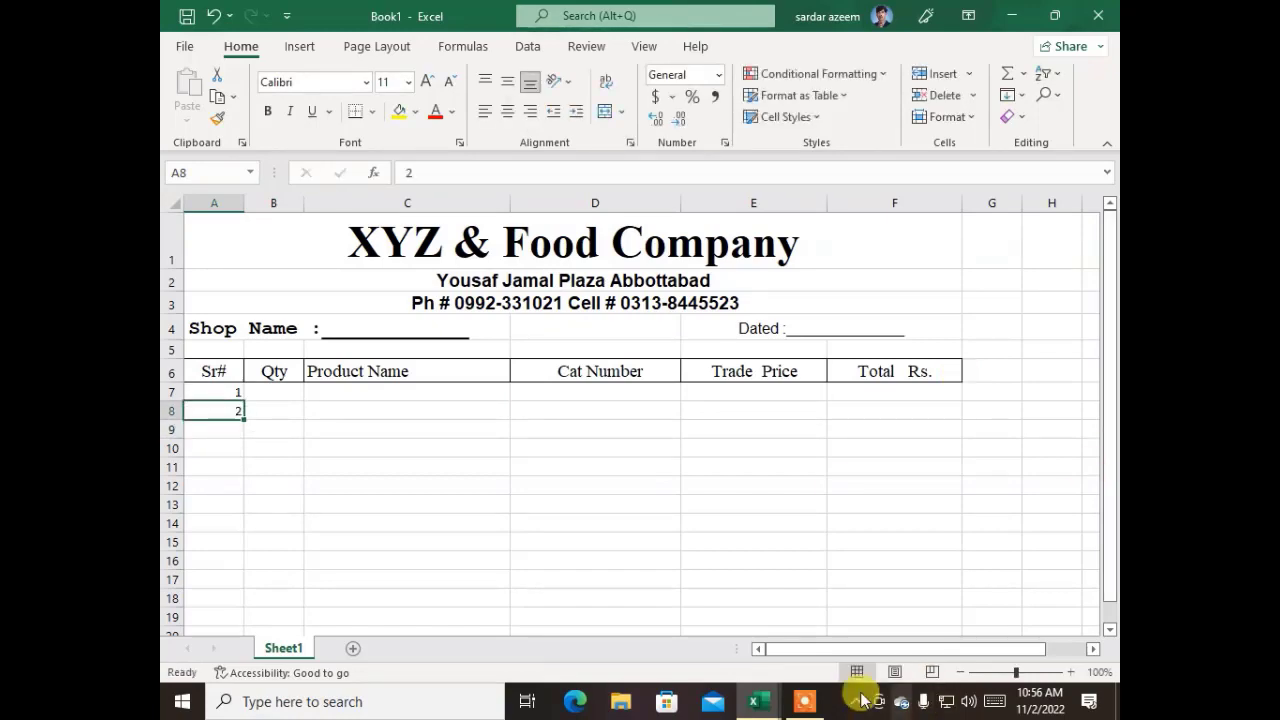
Check in csd bill 4.11.19 how far the serial numbers of the product list run, and return to Book1
mouse_move(757, 700)
click(734, 629)
scroll(355, 495, down, 15)
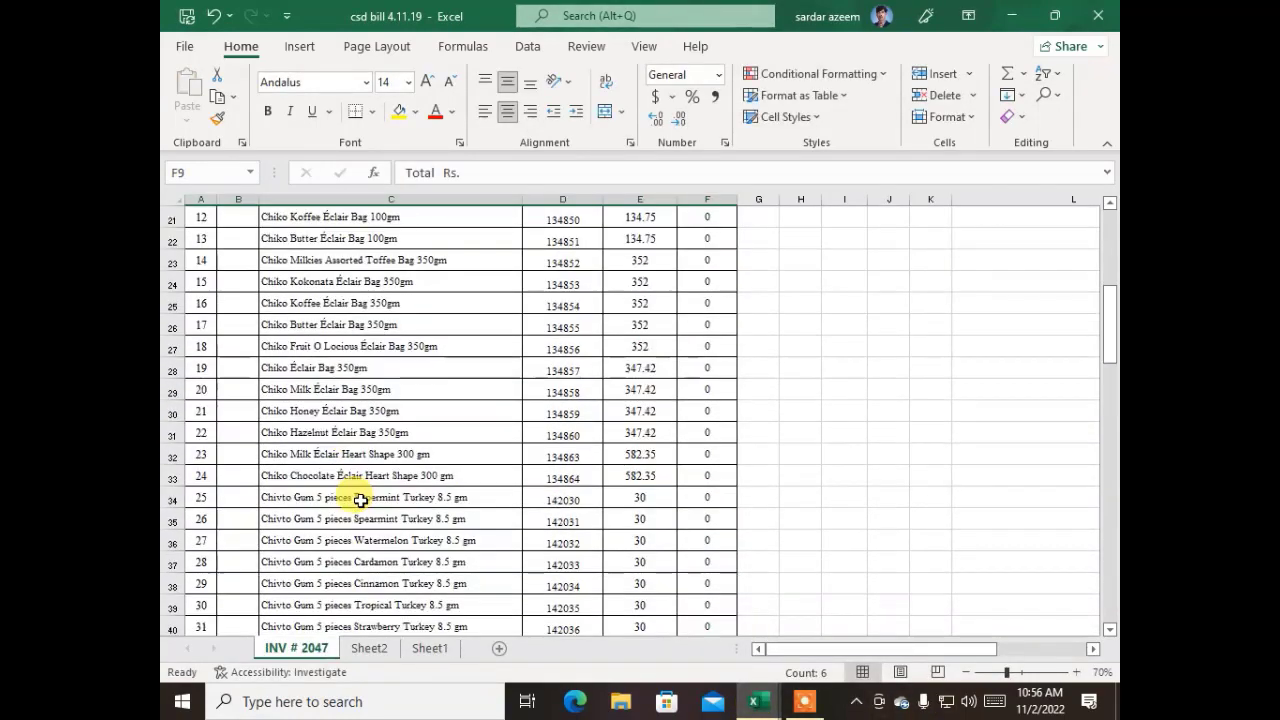
scroll(360, 500, up, 1)
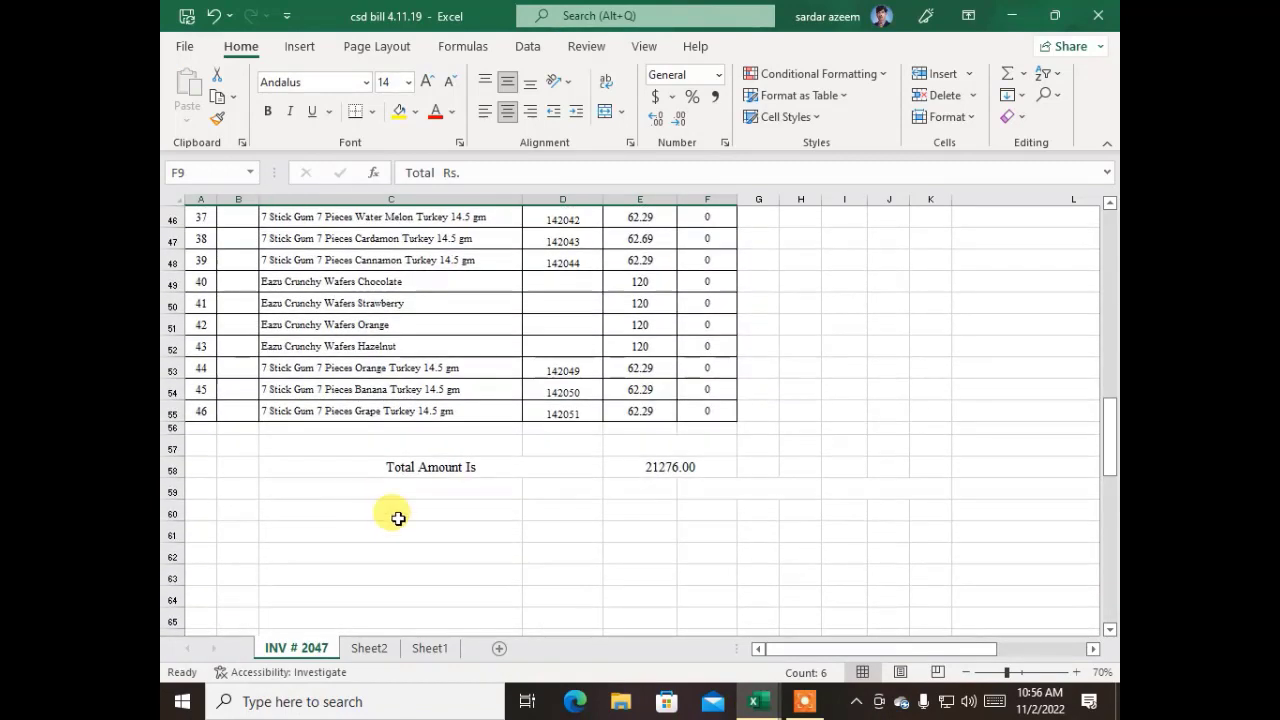
mouse_move(760, 706)
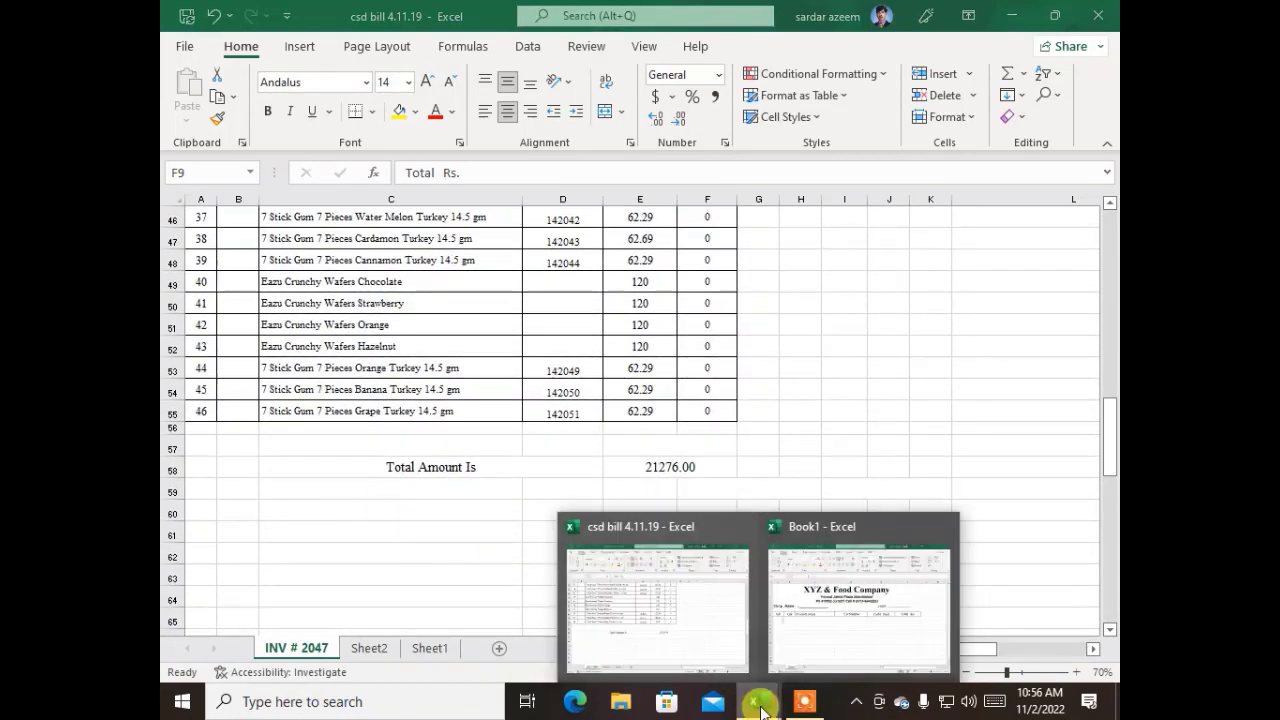
click(710, 648)
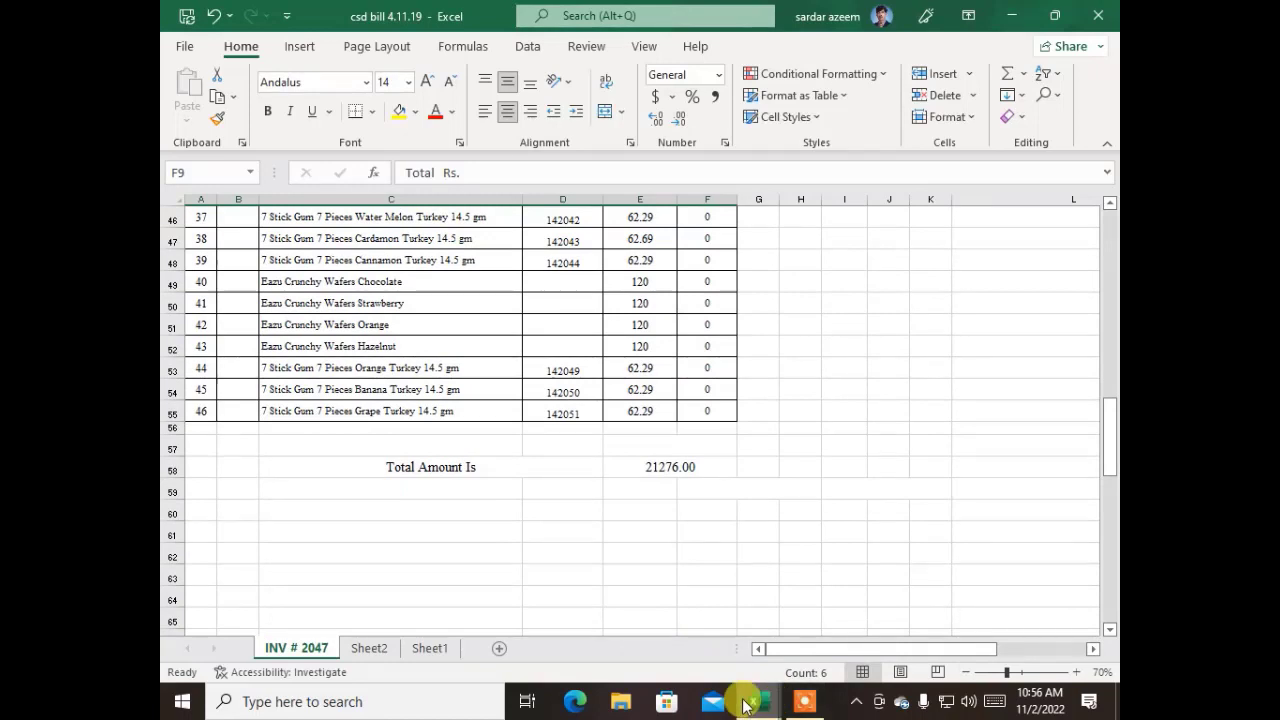
mouse_move(758, 700)
click(781, 656)
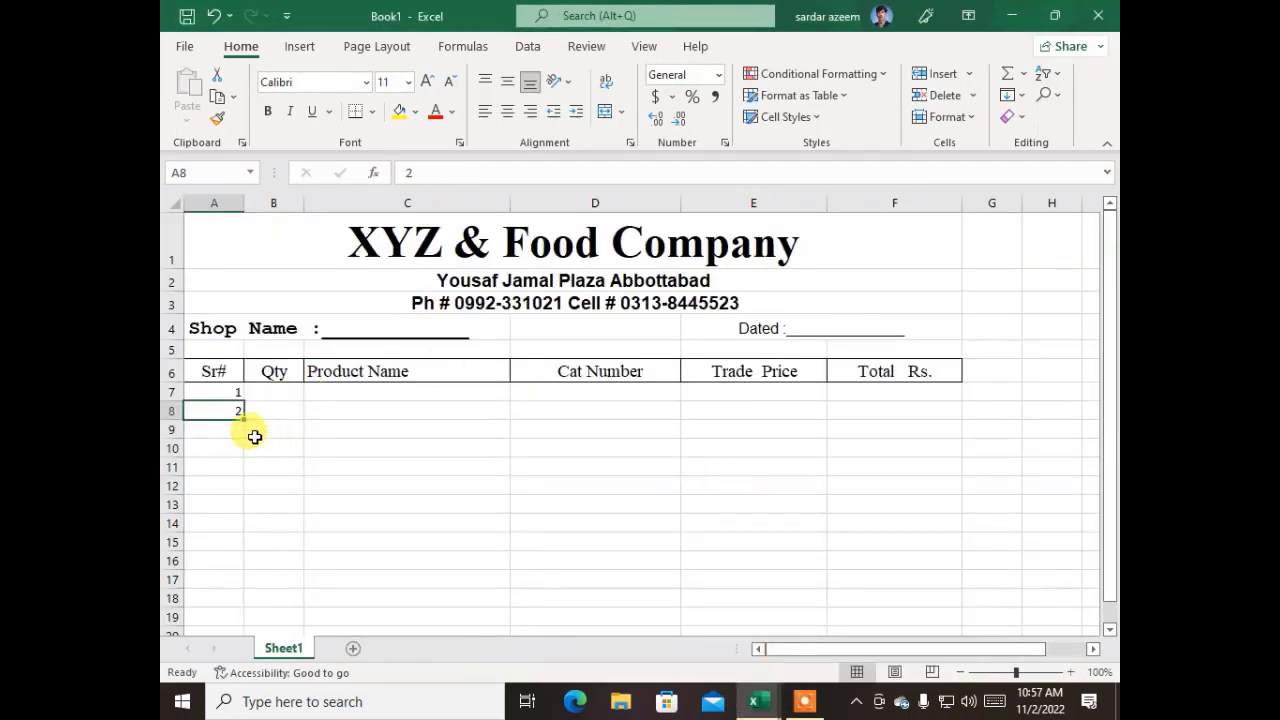
Extend the serial number series from A7:A8 down to 50 in cell A56 and return to the top of the sheet
click(215, 391)
mouse_move(215, 403)
mouse_down()
mouse_move(241, 421)
mouse_move(249, 480)
mouse_move(235, 672)
mouse_move(247, 679)
mouse_move(214, 574)
mouse_move(240, 483)
mouse_move(237, 399)
mouse_up()
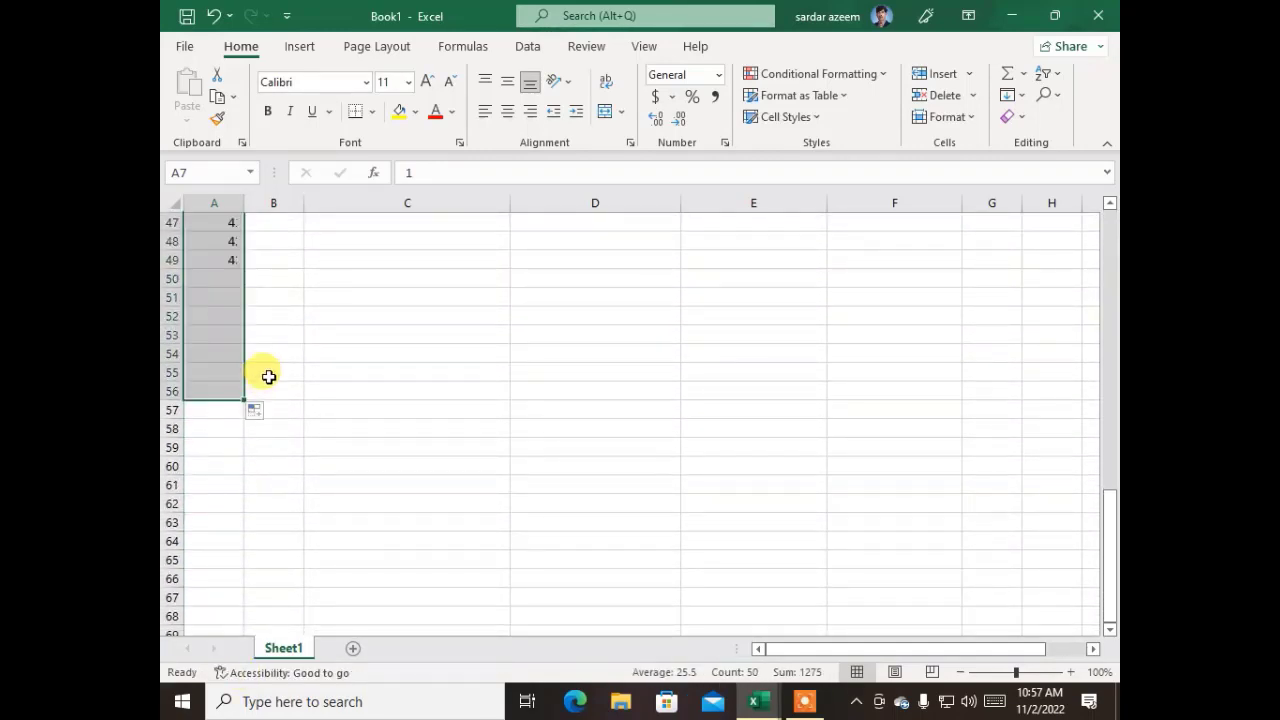
click(266, 372)
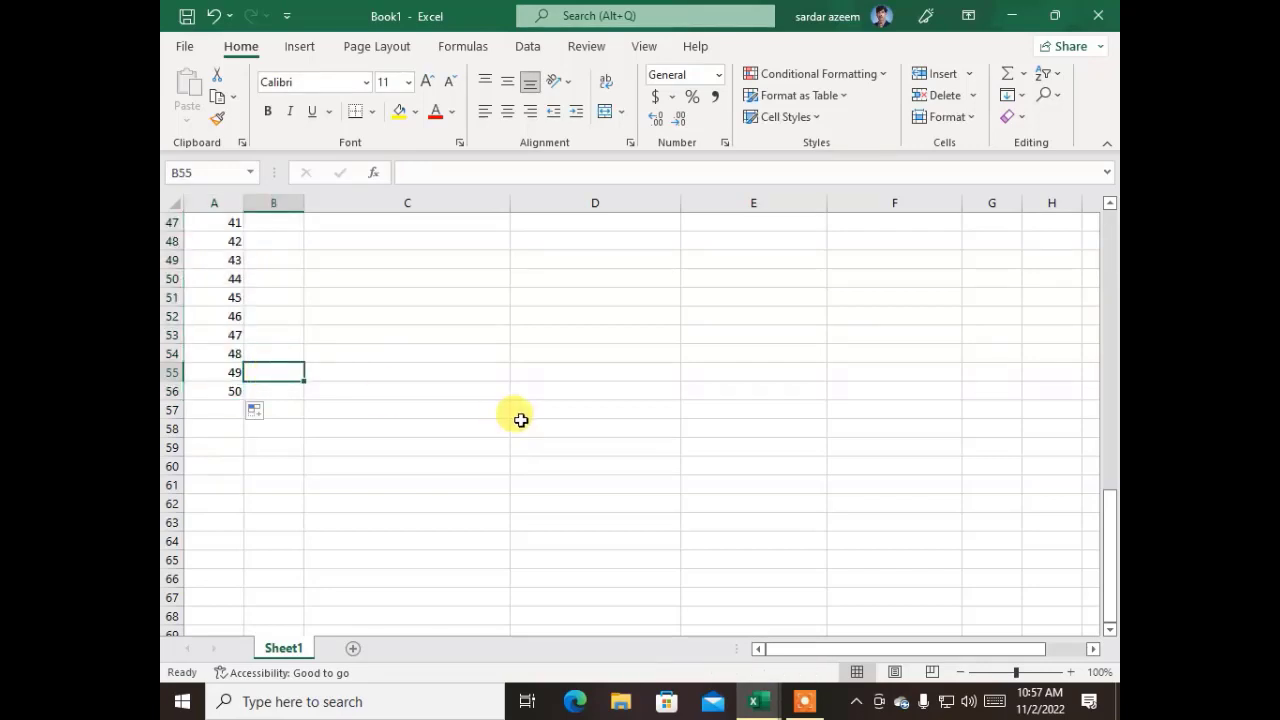
key(ctrl+Up)
key(ctrl+Home)
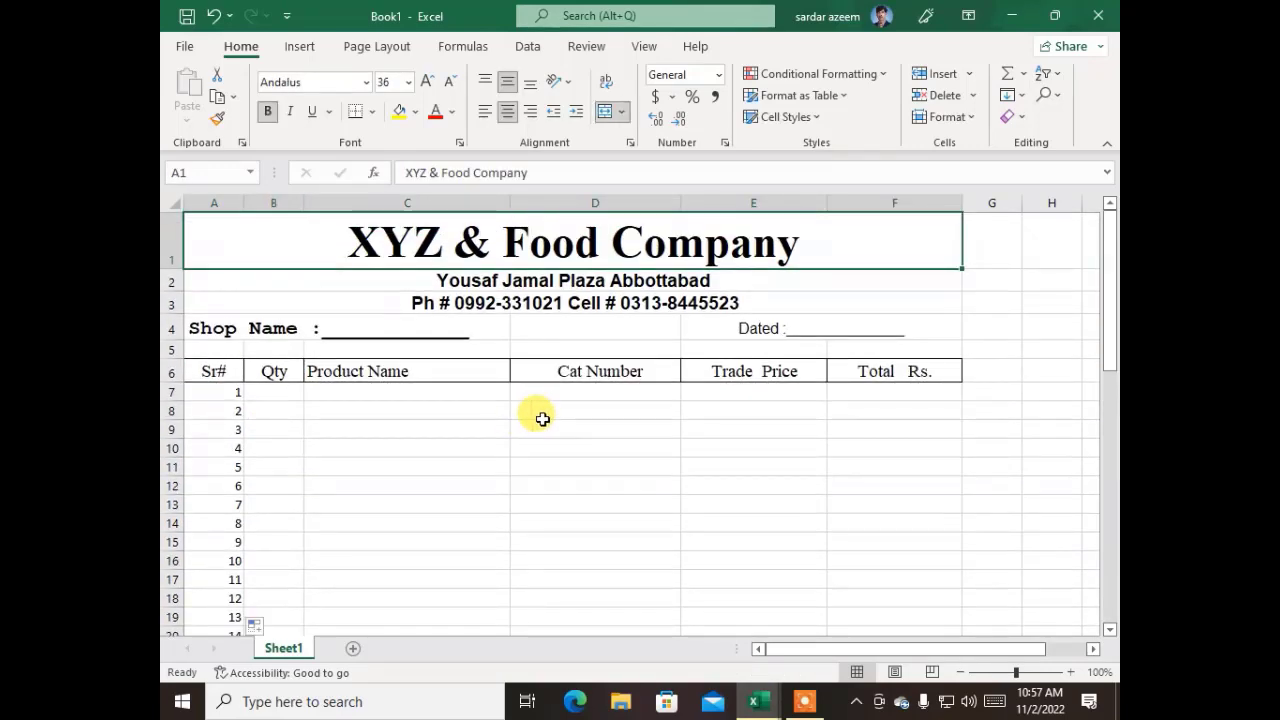
Widen column C slightly and copy the product names C10:C55 from csd bill 4.11.19 into Book1, starting at cell C7
click(411, 392)
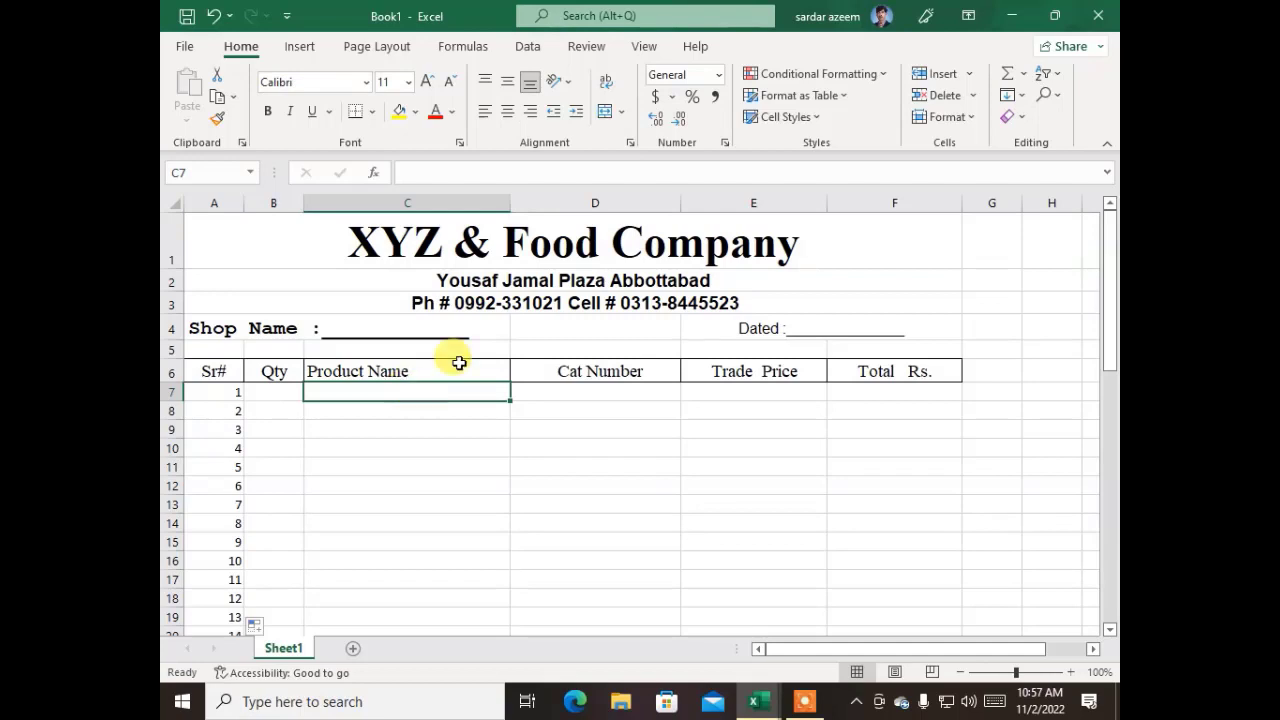
drag(505, 206, 538, 207)
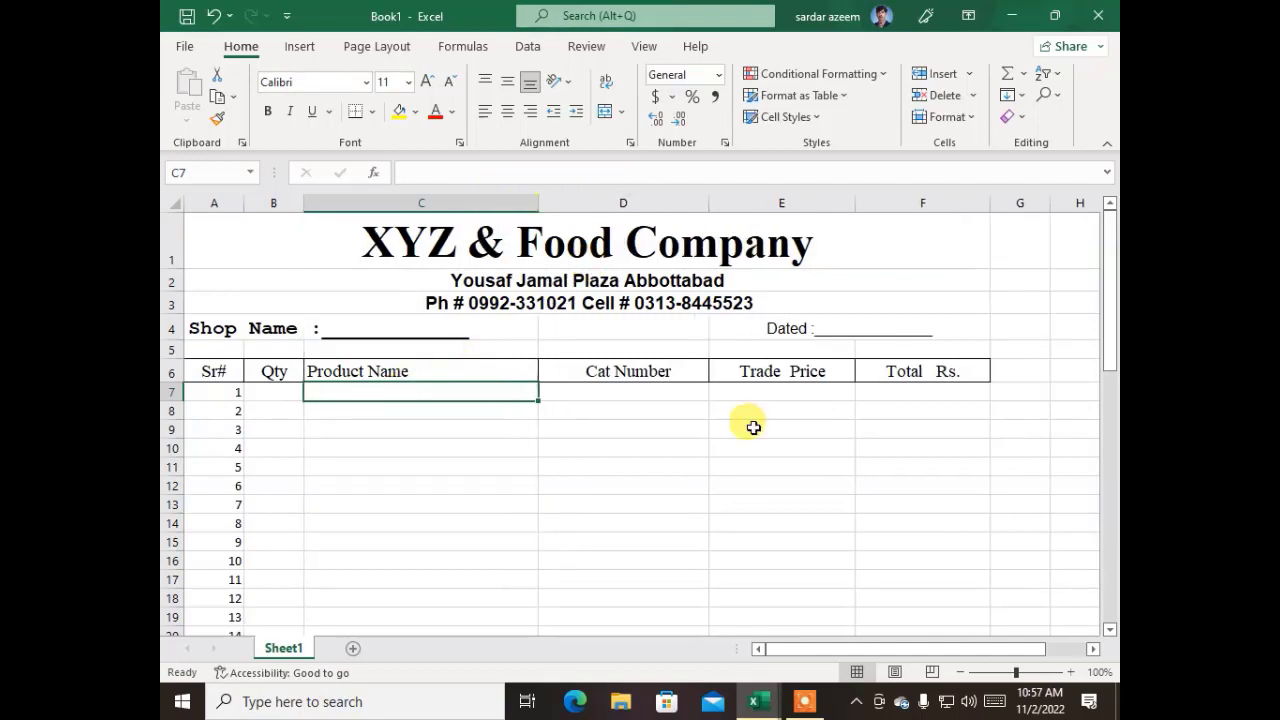
mouse_move(740, 695)
click(614, 643)
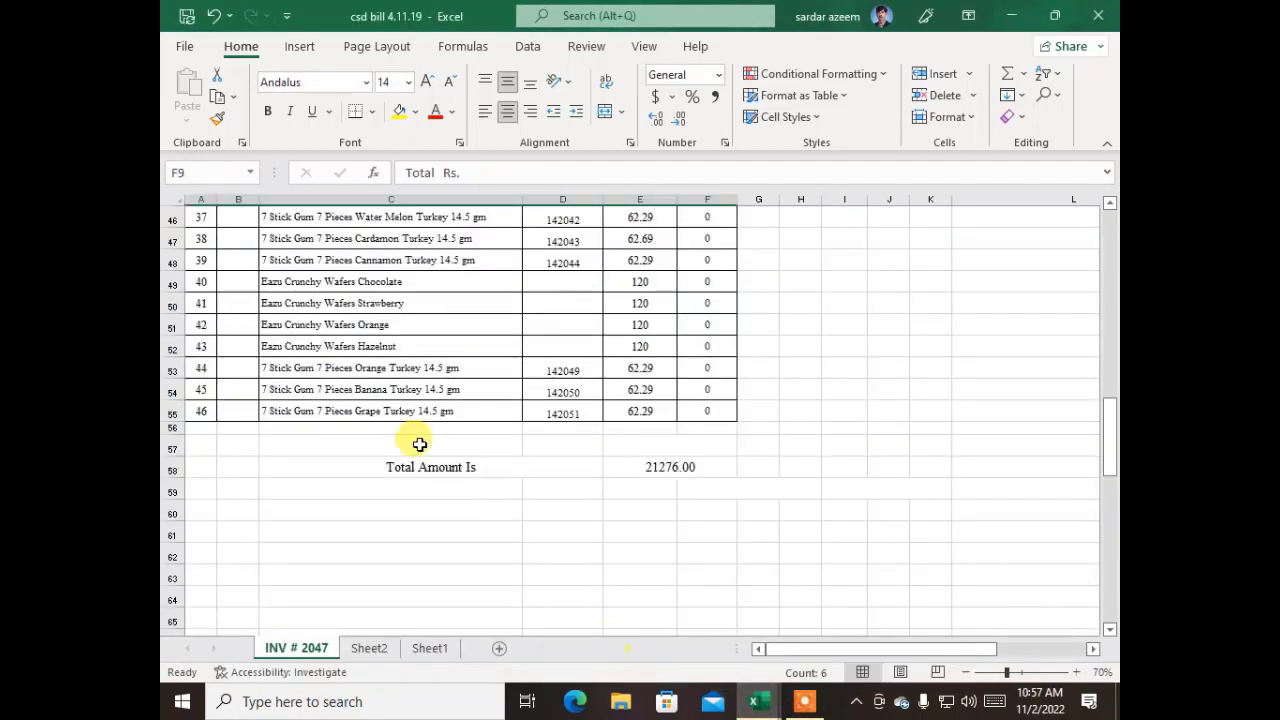
drag(343, 410, 298, 262)
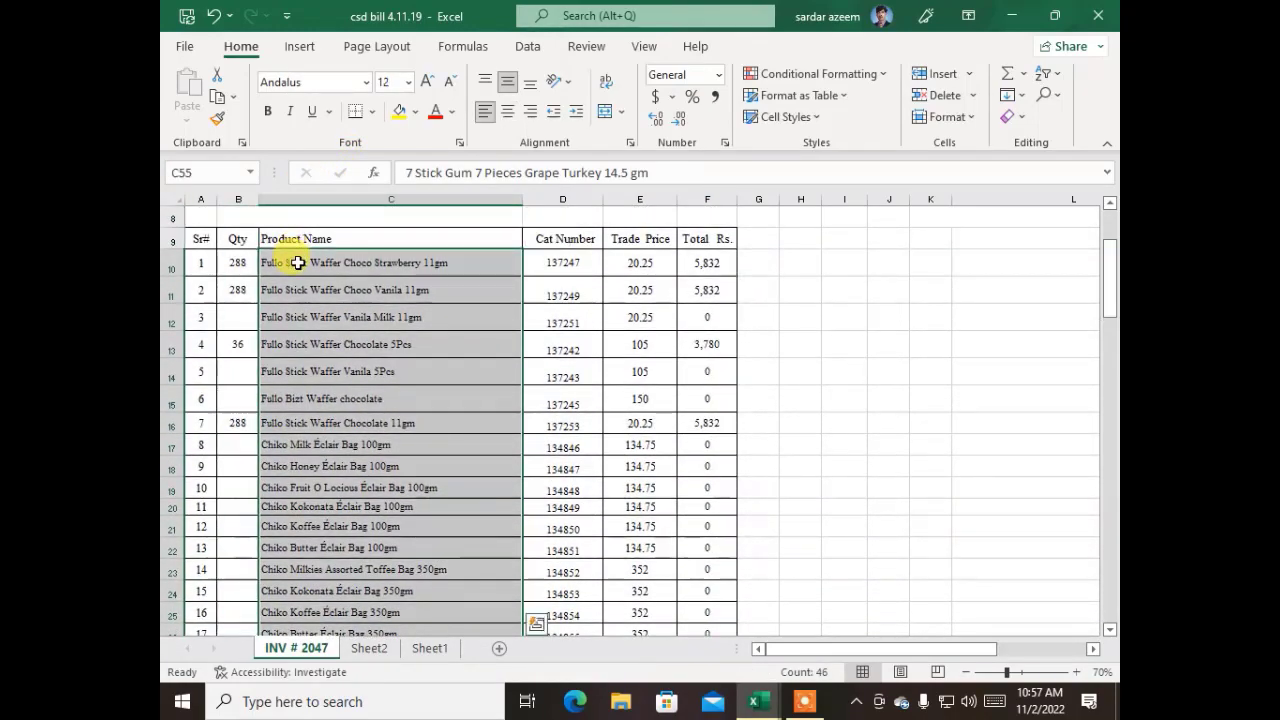
right_click(300, 263)
click(350, 192)
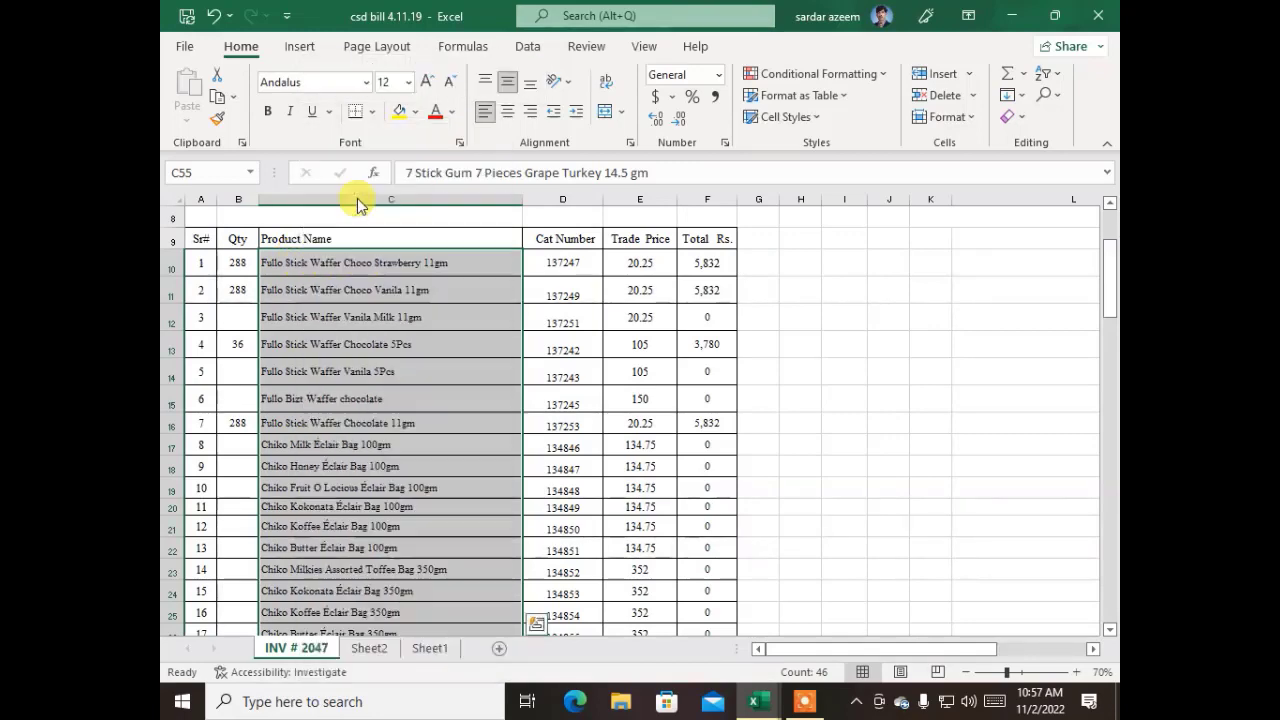
scroll(357, 200, down, 13)
mouse_move(757, 701)
click(760, 612)
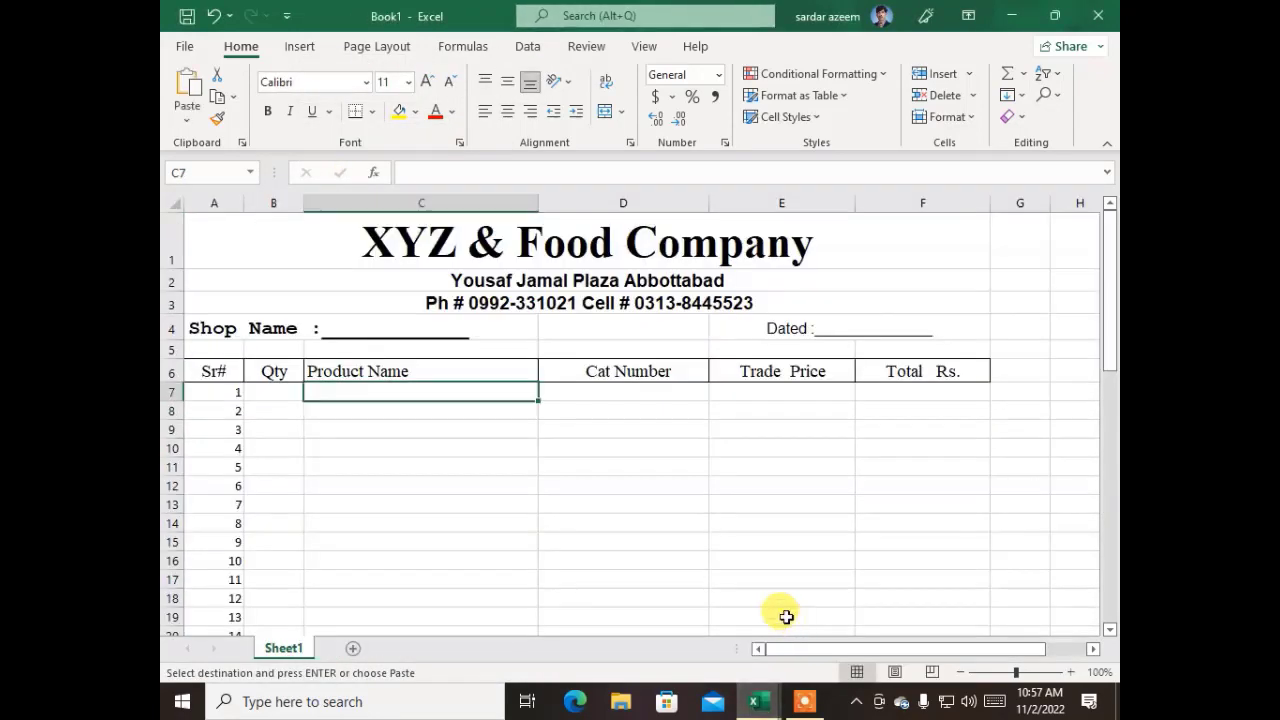
key(ctrl+v)
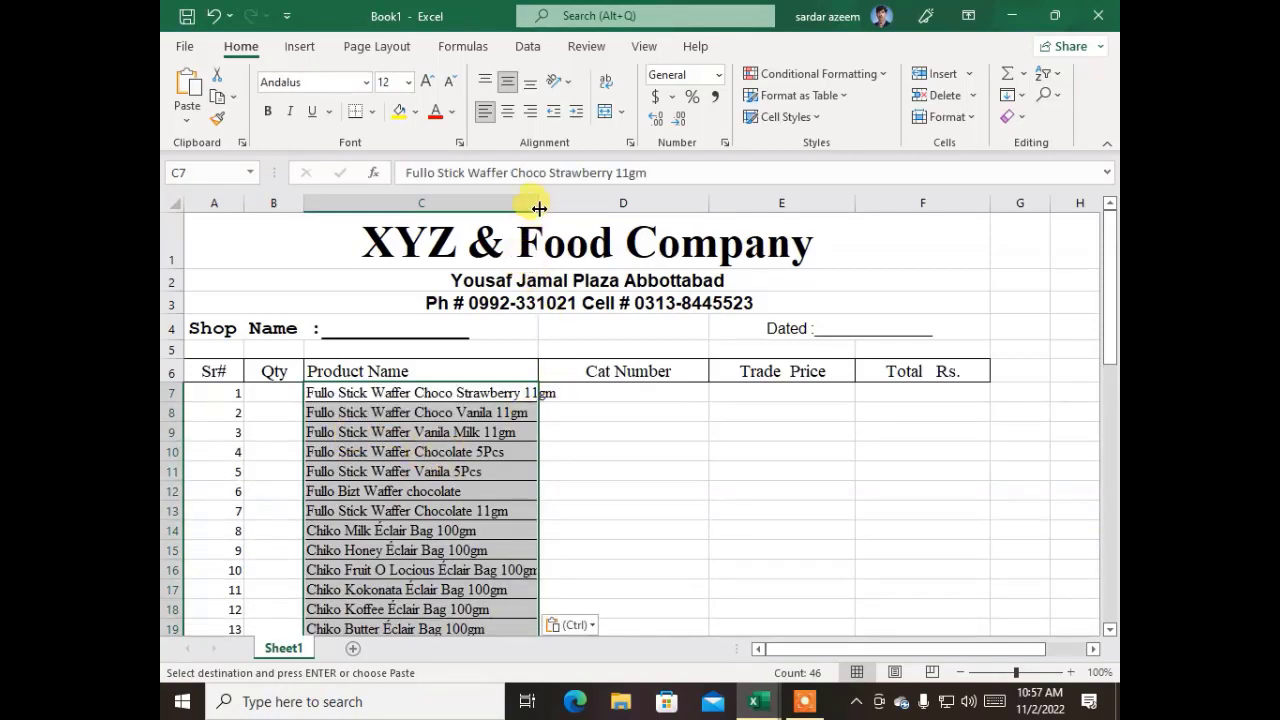
Widen the Product Name column further so that the longest product name fits inside it
drag(540, 200, 616, 200)
click(646, 428)
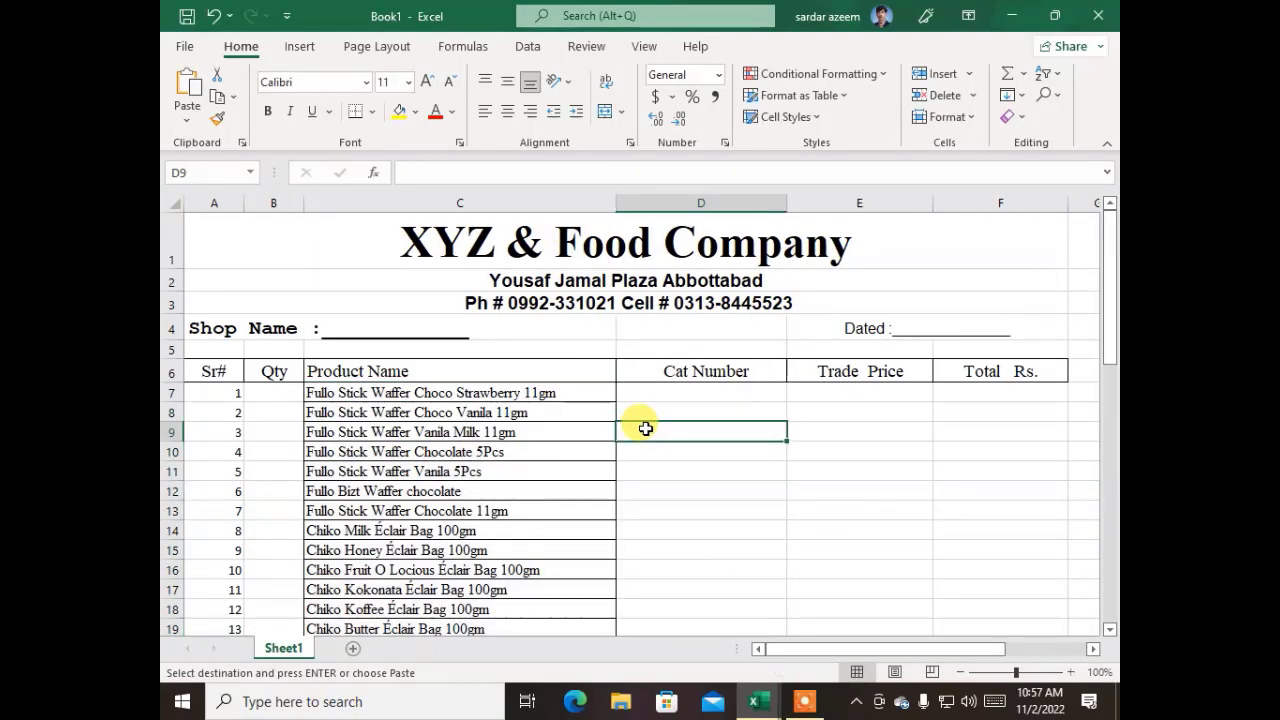
click(538, 430)
Check the Cat Number values in csd bill 4.11.19, starting at cell D10, and return to cell D7 of Book1
click(686, 400)
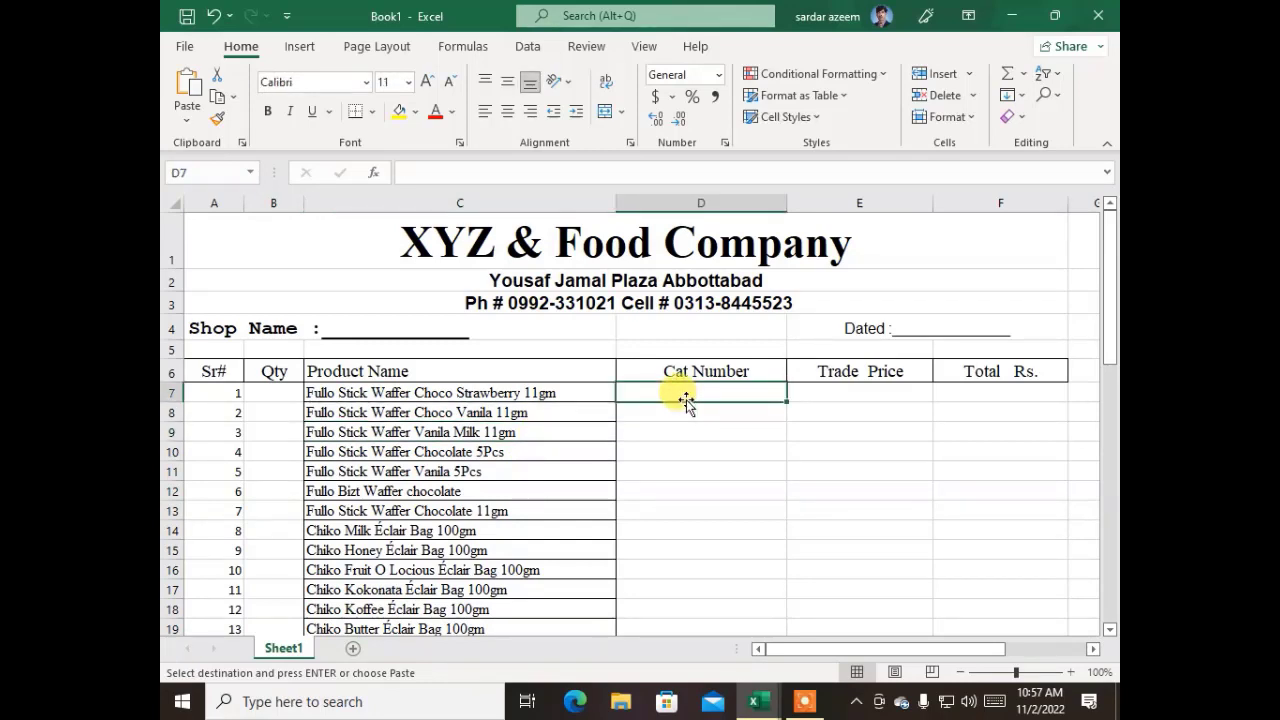
mouse_move(752, 700)
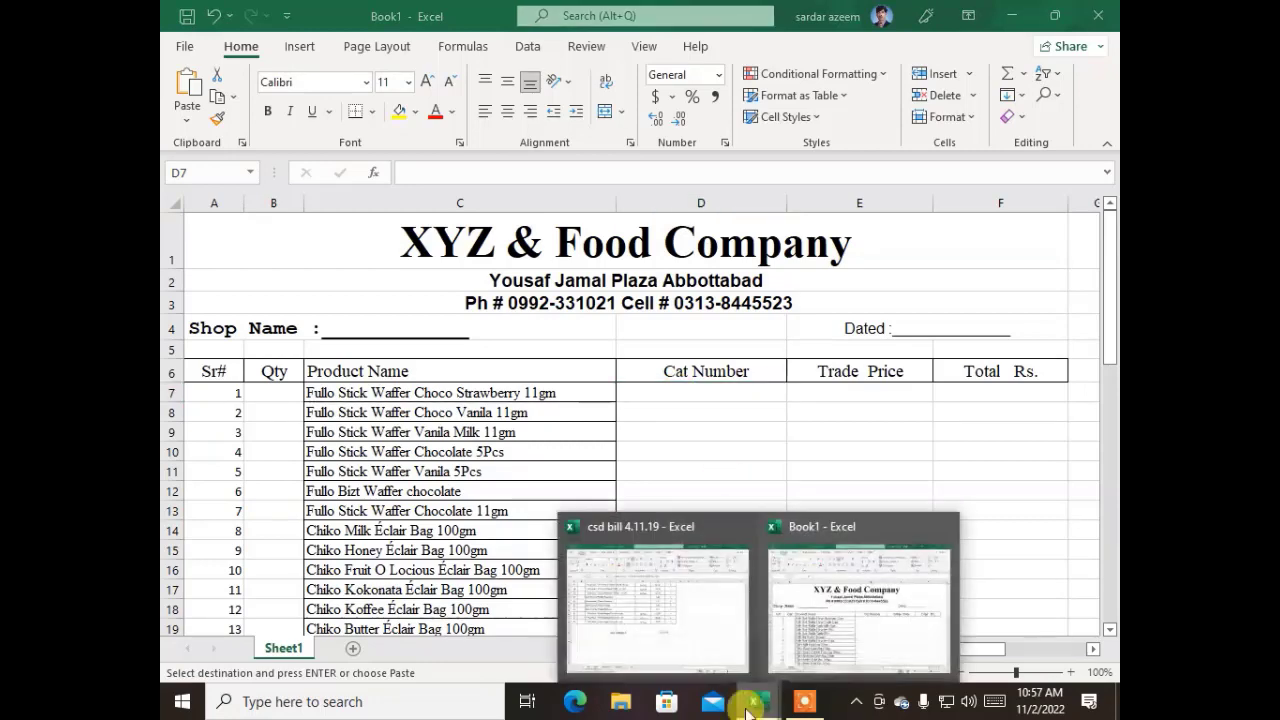
click(663, 650)
scroll(535, 370, up, 7)
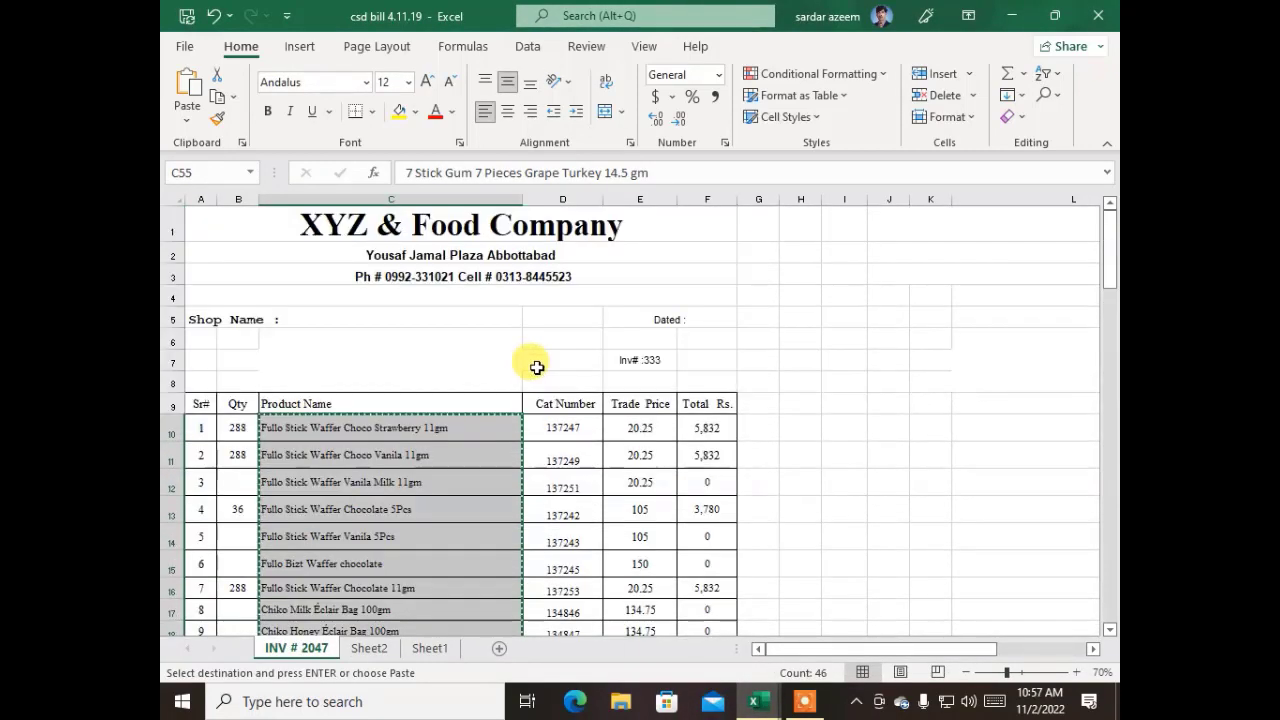
click(558, 428)
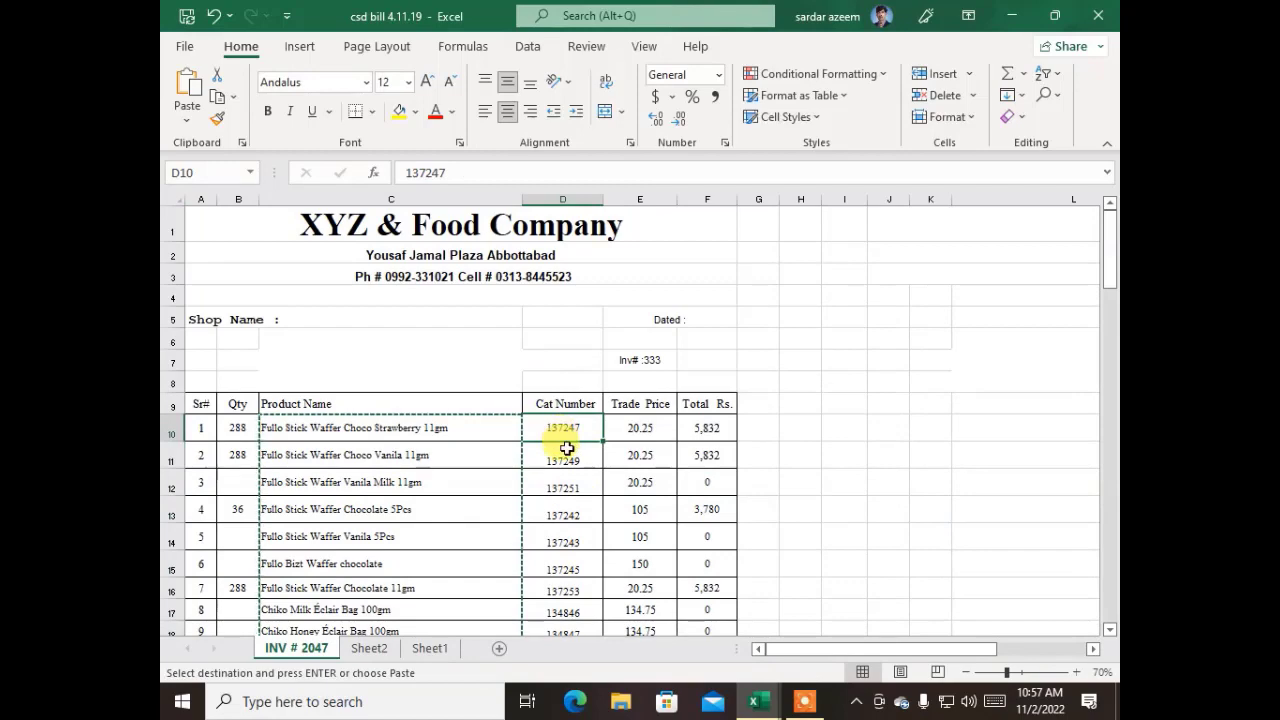
click(780, 698)
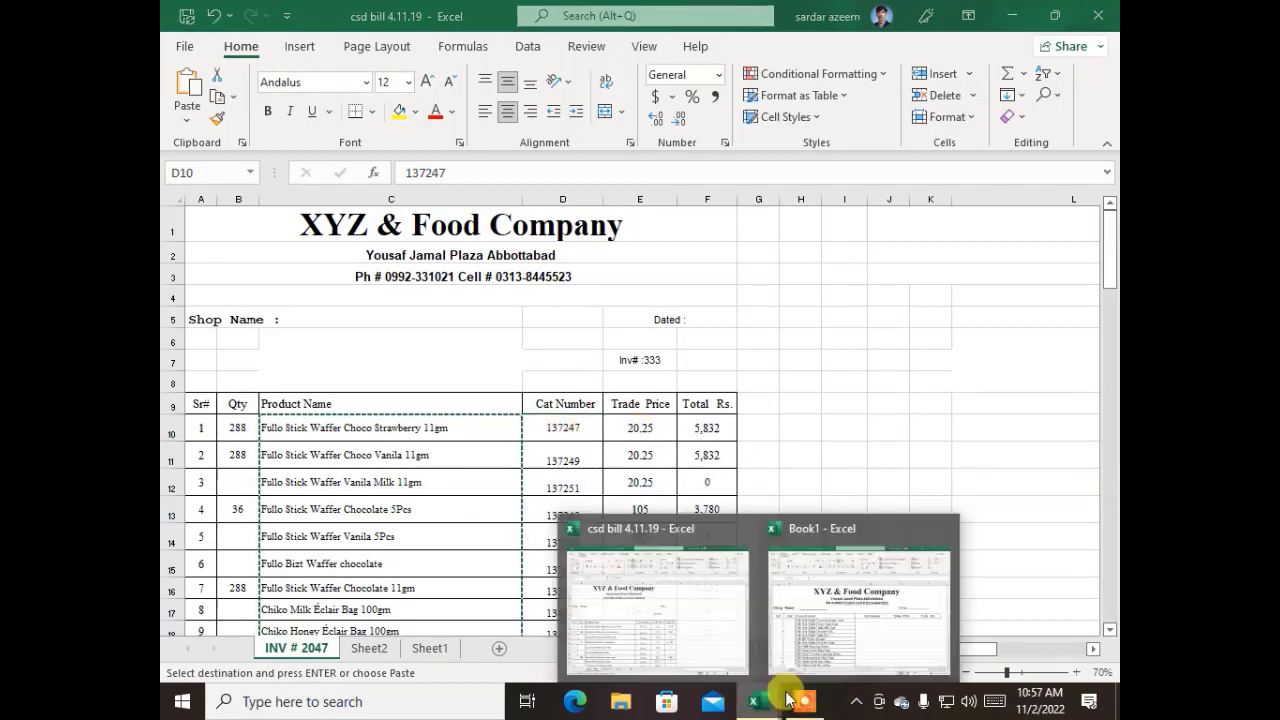
click(829, 634)
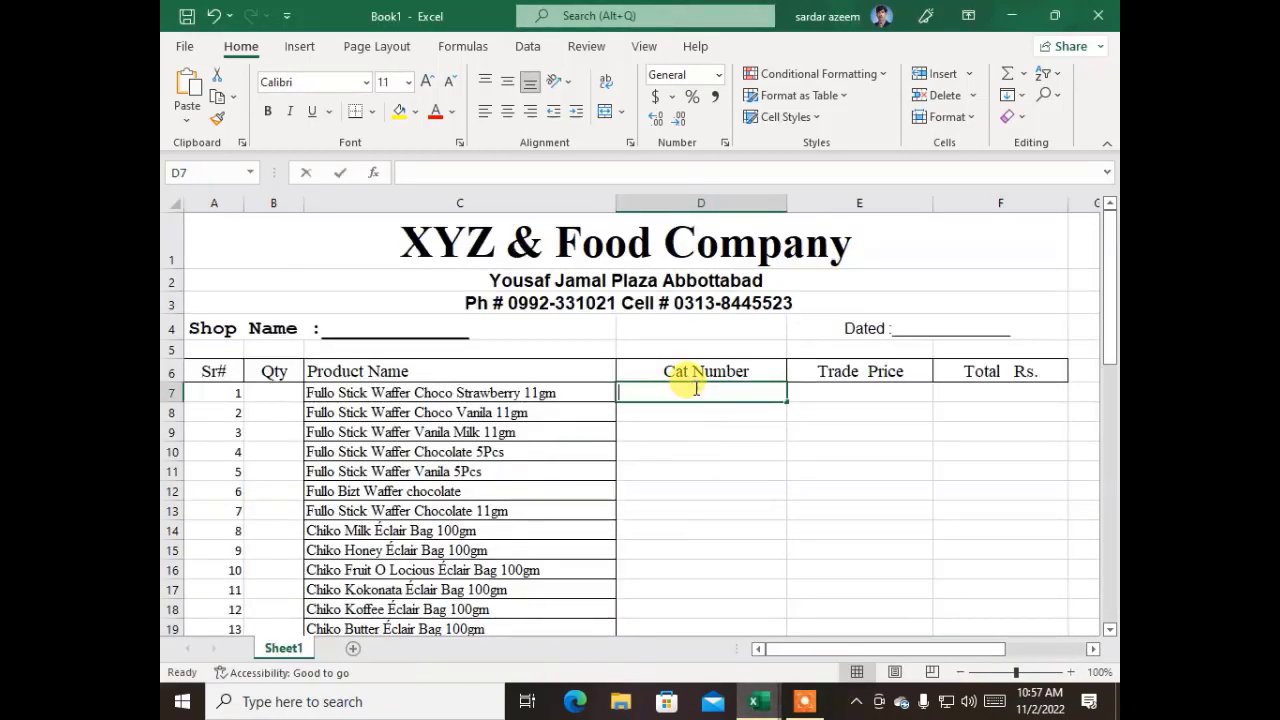
Enter the first two catalogue numbers, 15450 in cell D7 and 15451 in cell D8
text(15450)
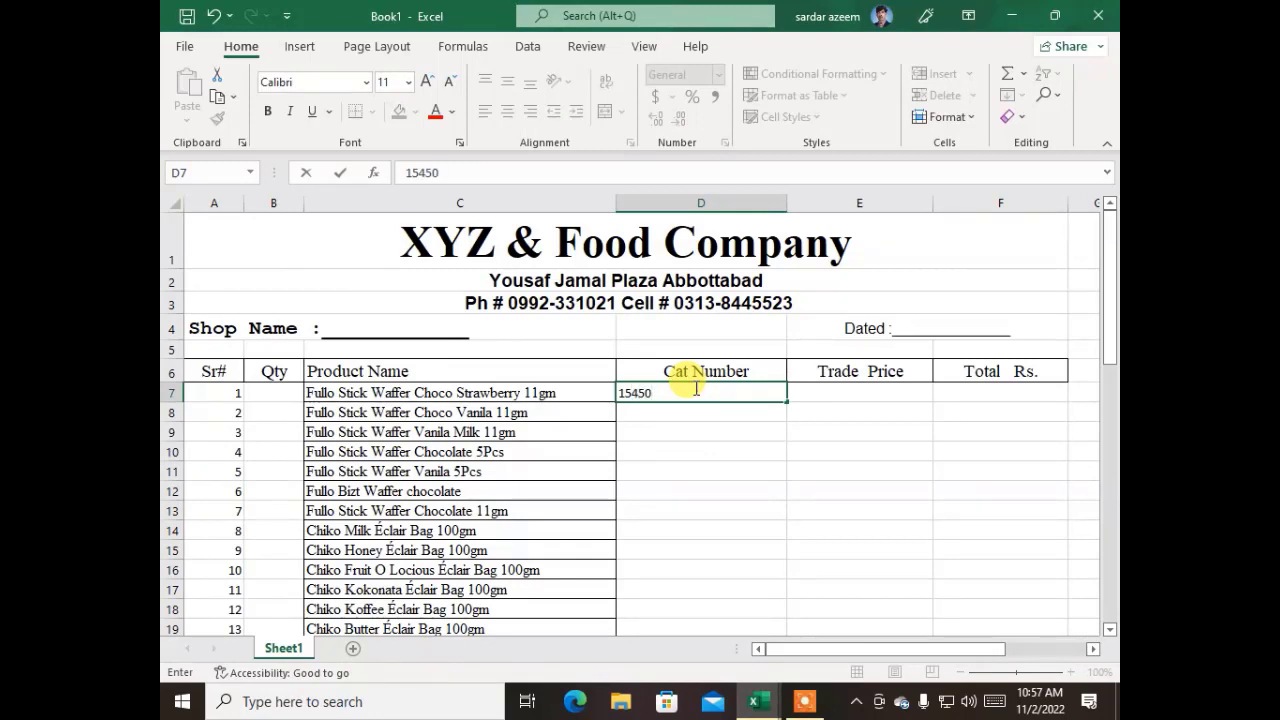
key(Return)
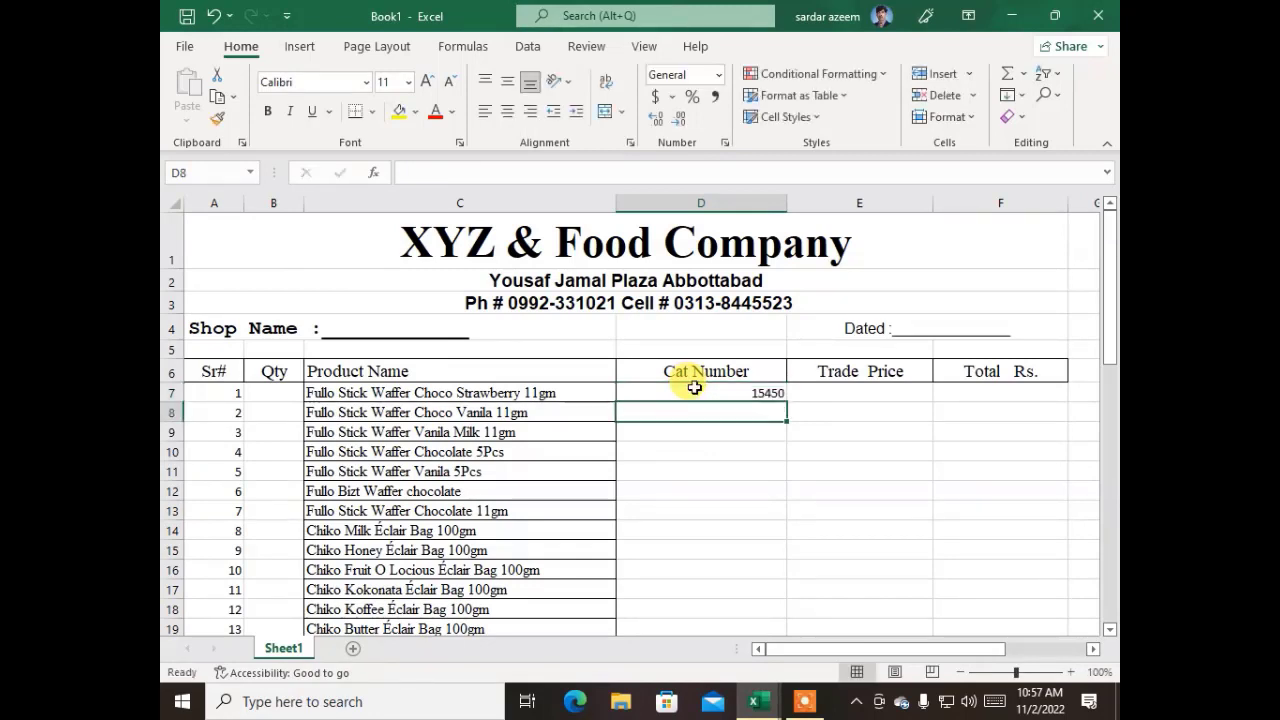
text(1545)
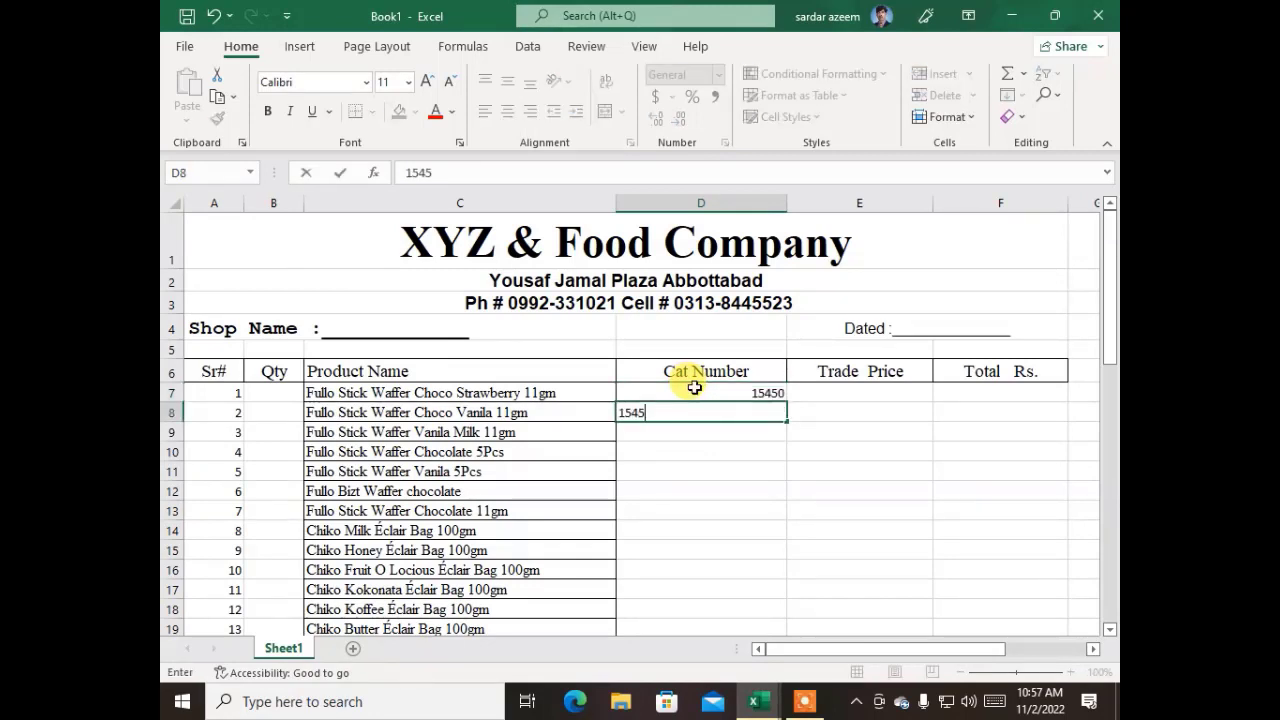
text(1)
key(Return)
Extend the catalogue number series from D7:D8 down to 15499 in cell D56
click(694, 388)
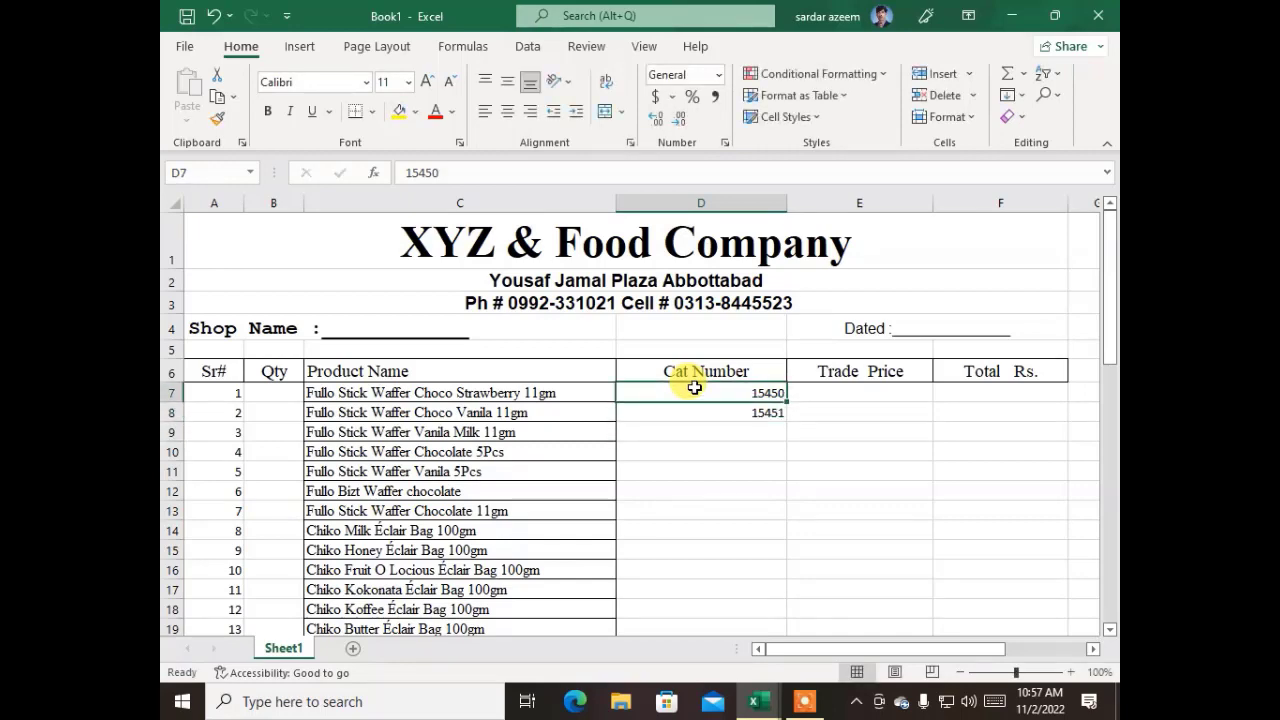
key(shift+Down)
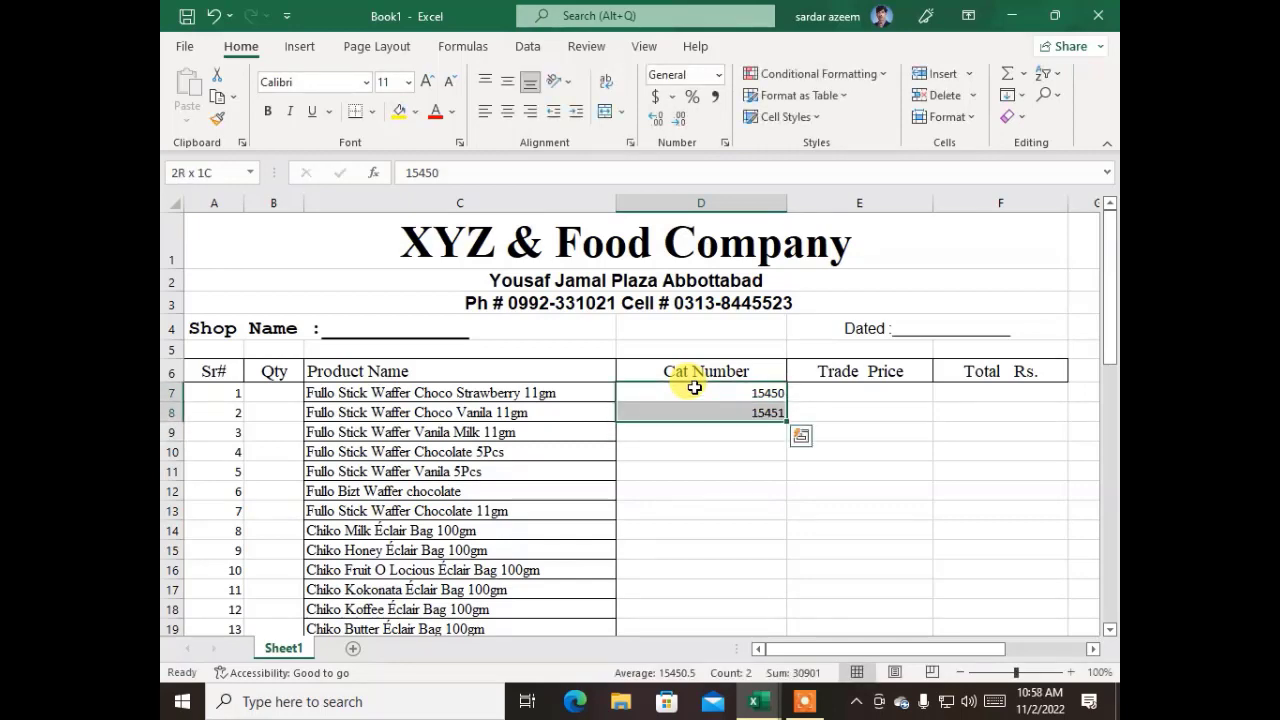
double_click(789, 427)
scroll(745, 460, down, 12)
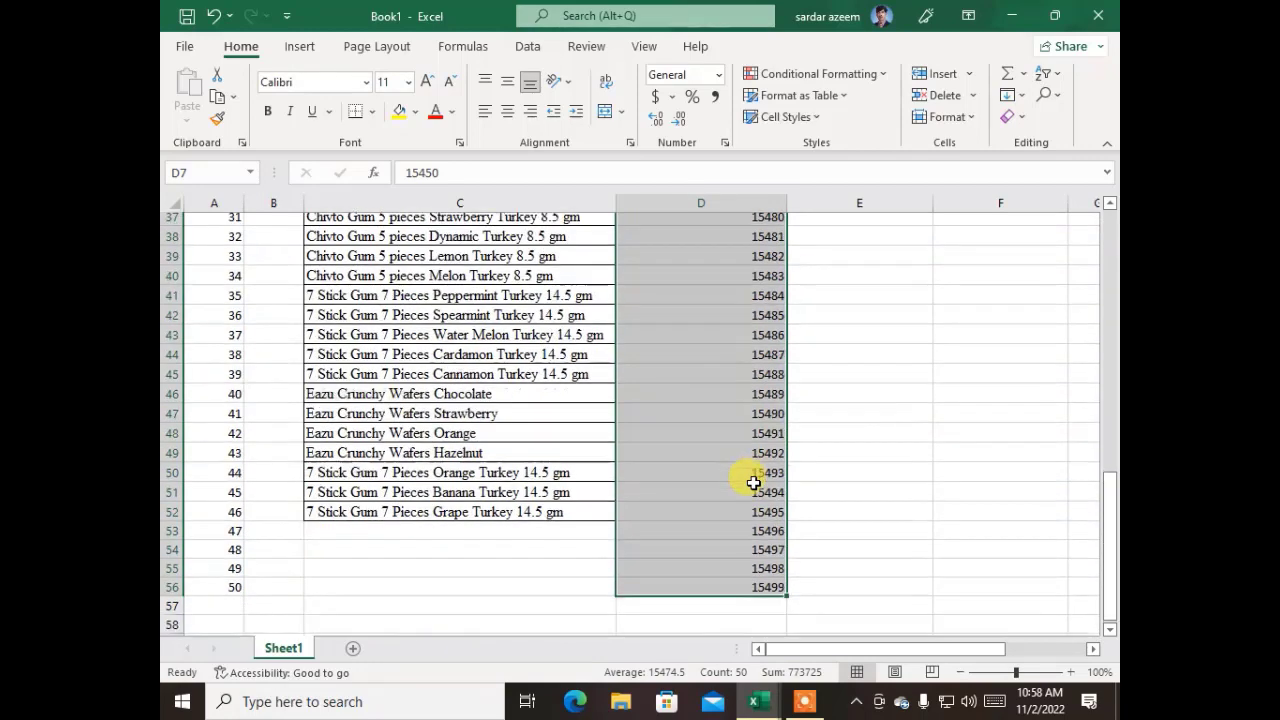
scroll(753, 483, down, 2)
click(645, 569)
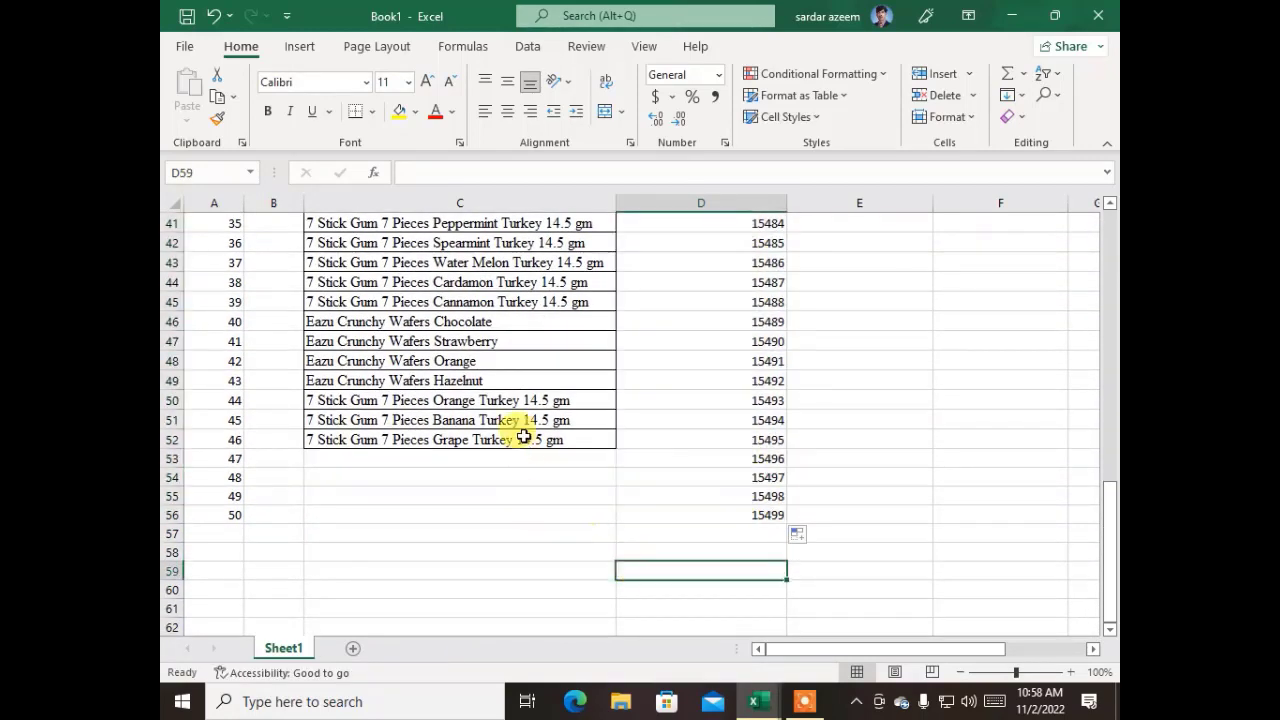
Copy the last five product names, C48:C52, and paste them directly below the list, starting at cell C53
drag(515, 440, 499, 362)
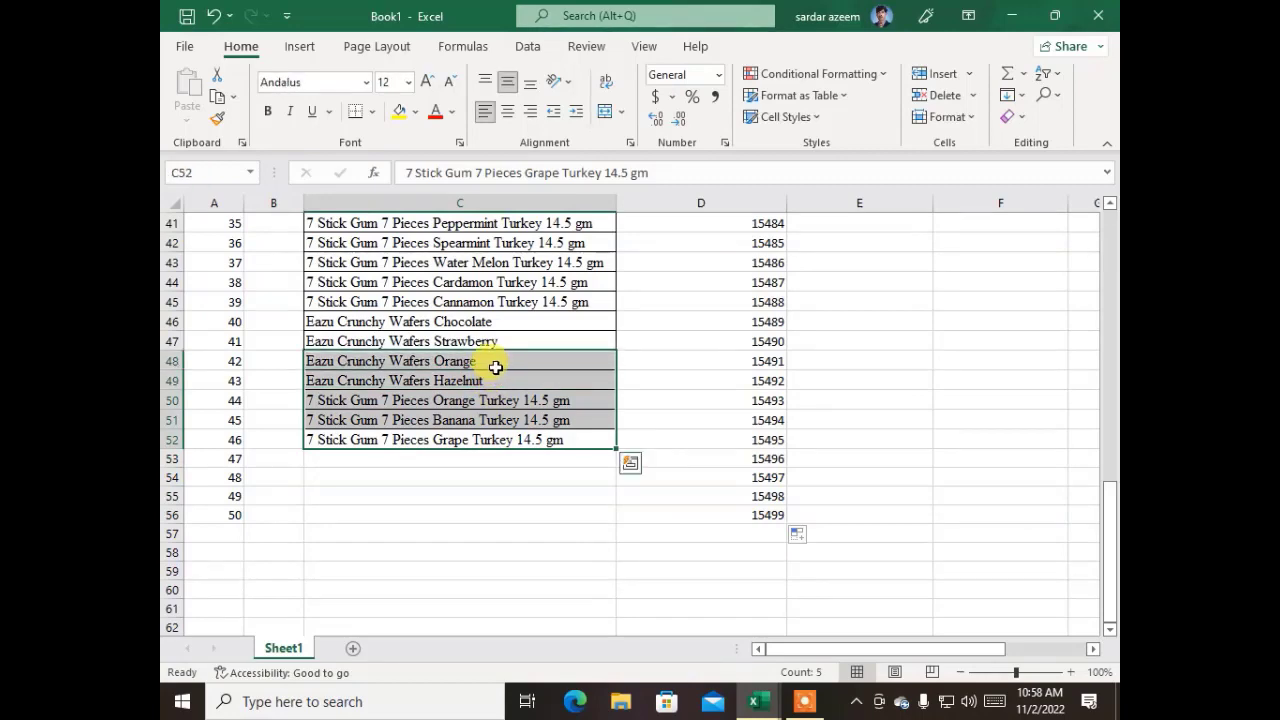
key(ctrl+c)
click(417, 458)
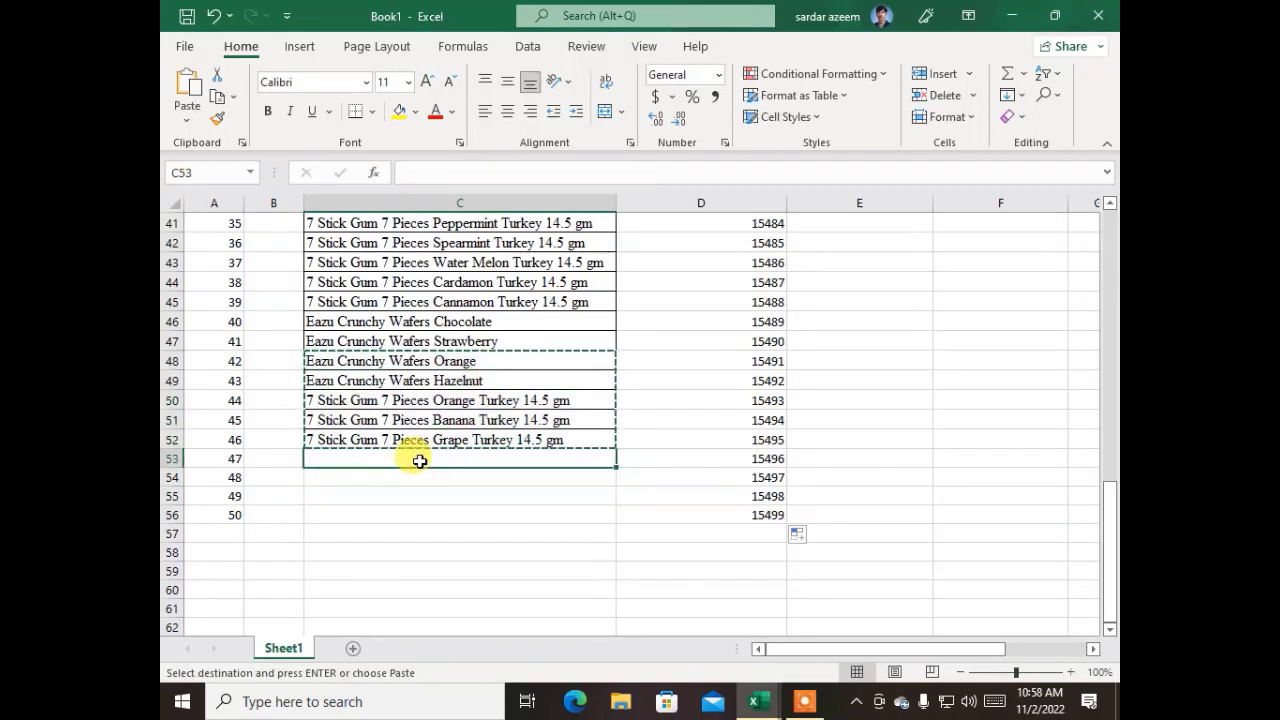
key(ctrl+v)
click(463, 519)
scroll(488, 522, up, 3)
scroll(482, 540, down, 5)
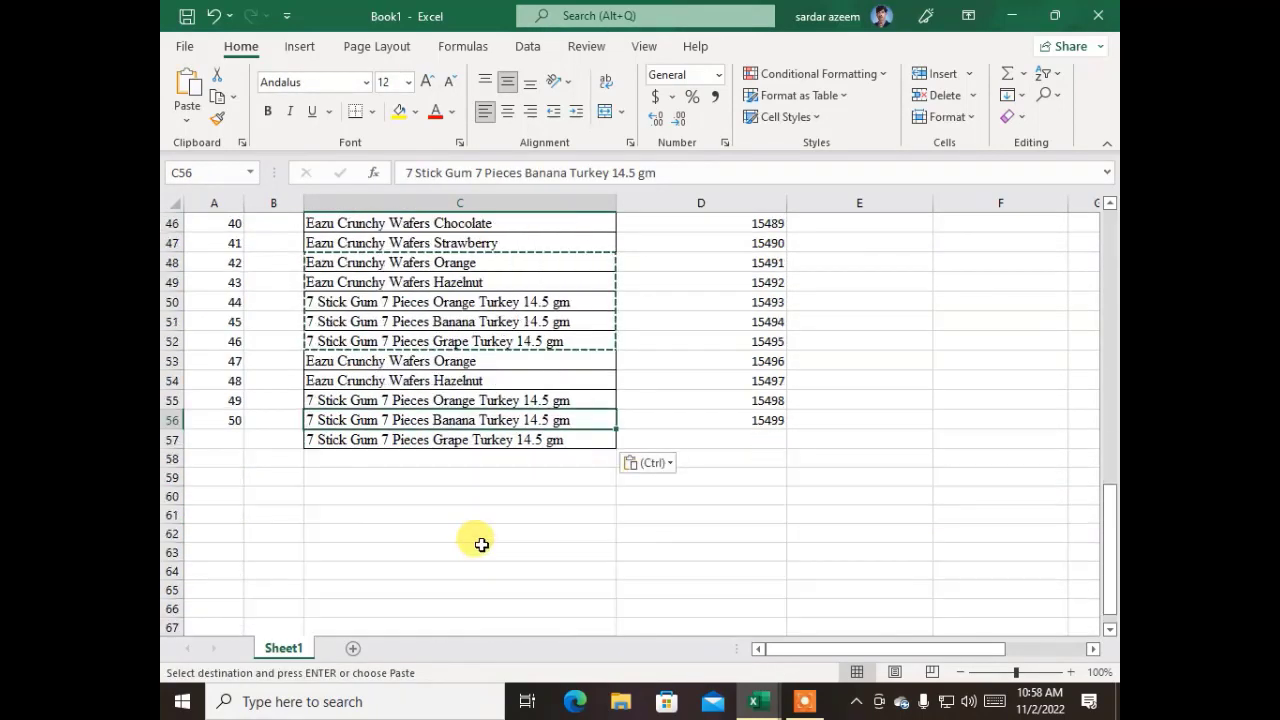
Clear the surplus product name in cell C57, below serial number 50, and return to the top of the sheet
click(405, 440)
key(Delete)
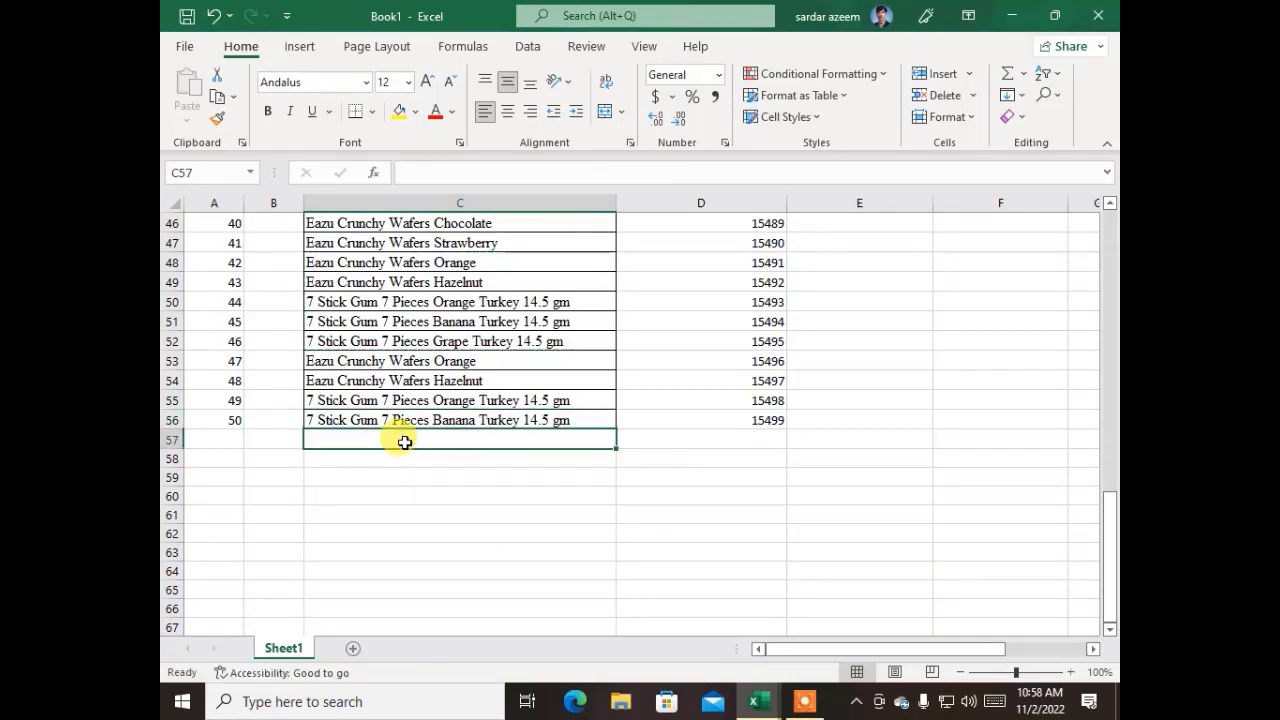
key(Up)
key(Up)
scroll(664, 431, up, 15)
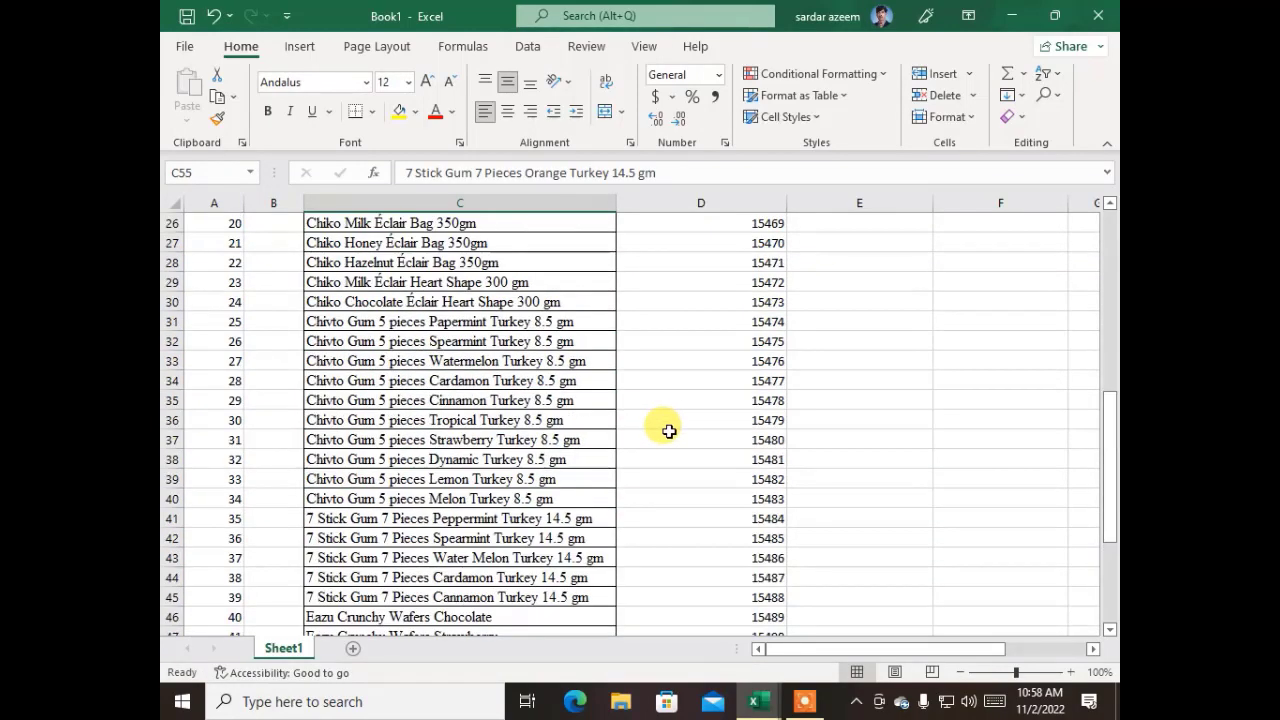
scroll(664, 431, up, 1)
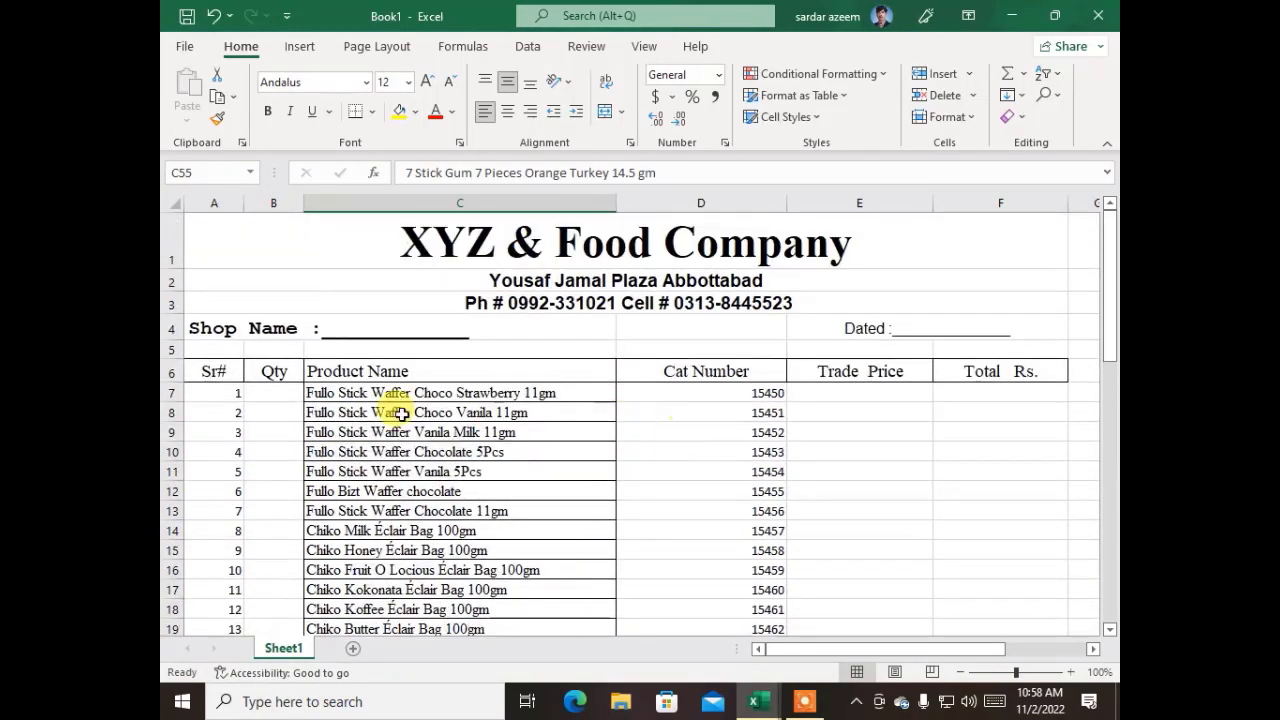
click(259, 390)
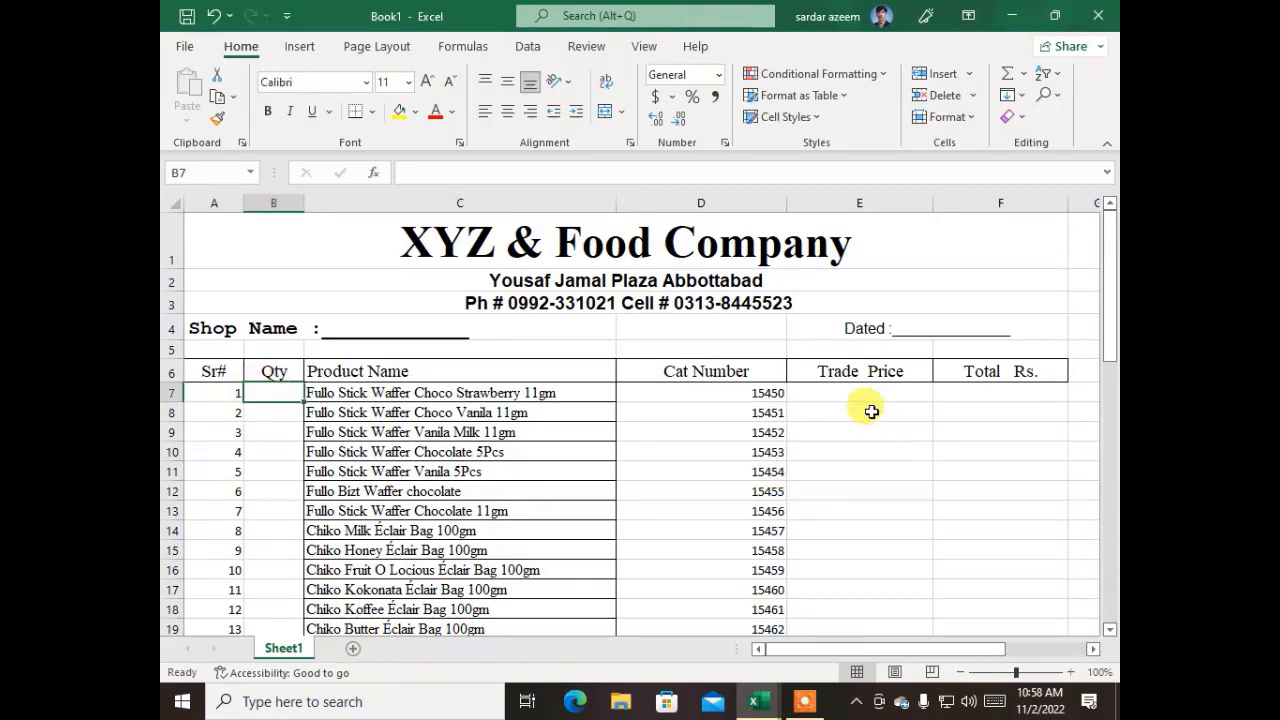
click(843, 391)
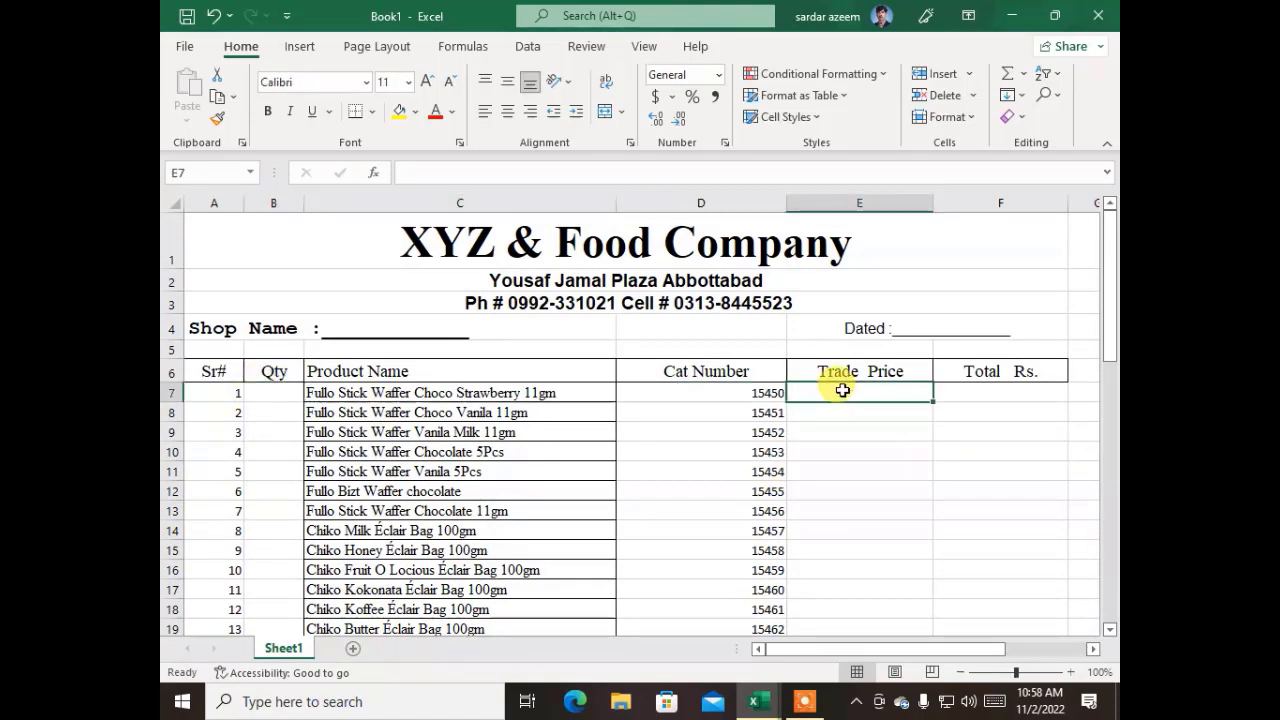
click(978, 394)
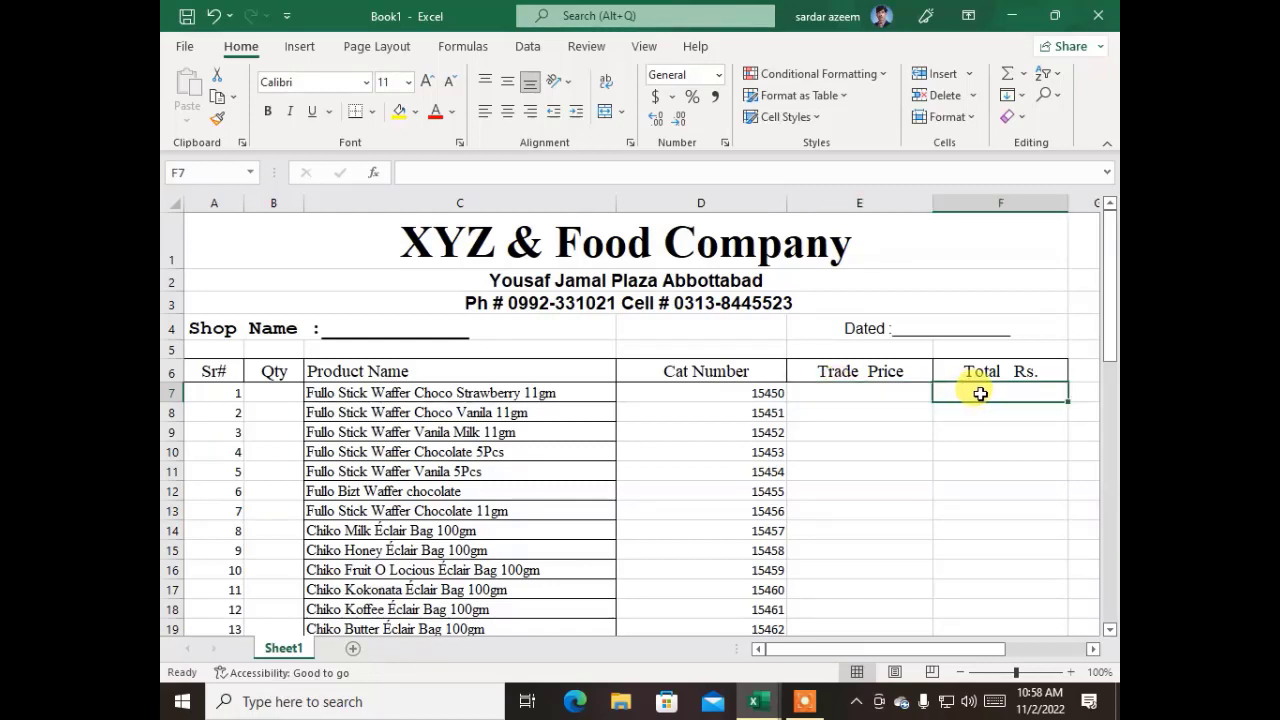
click(267, 389)
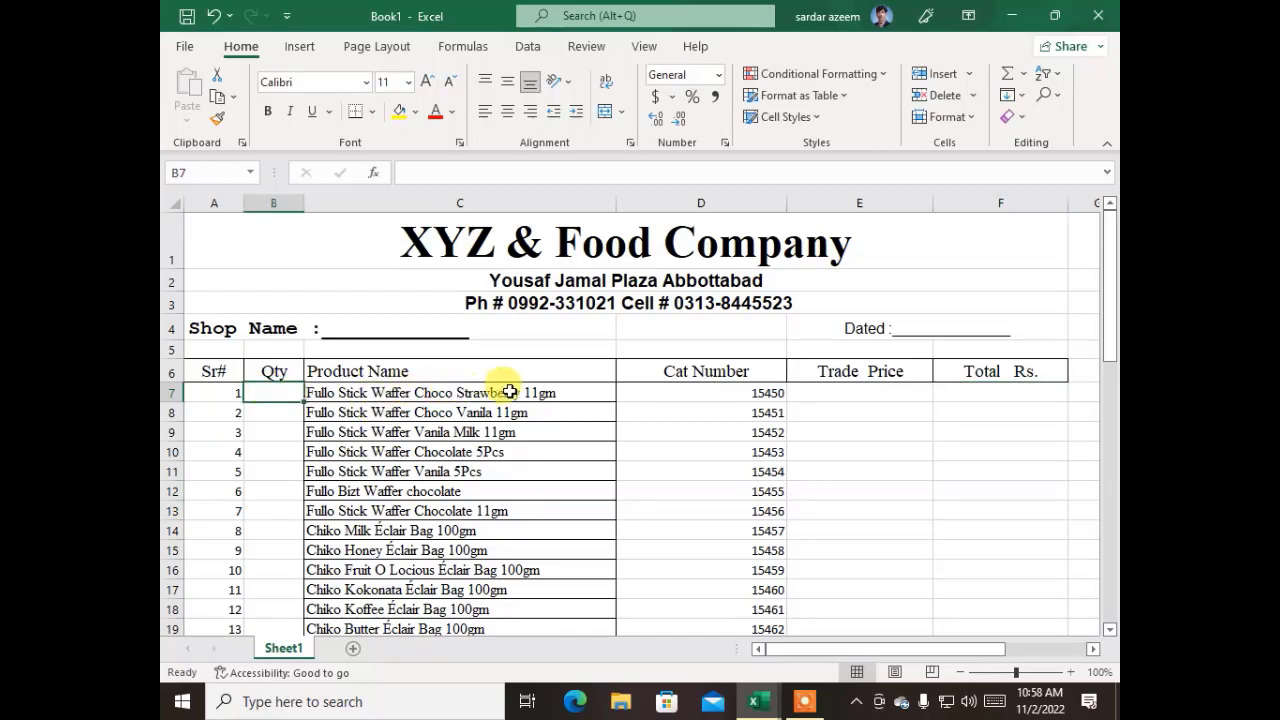
Insert the shop name Madina Cash And Carry into the underscore line of the Shop Name label in cell A4
click(344, 330)
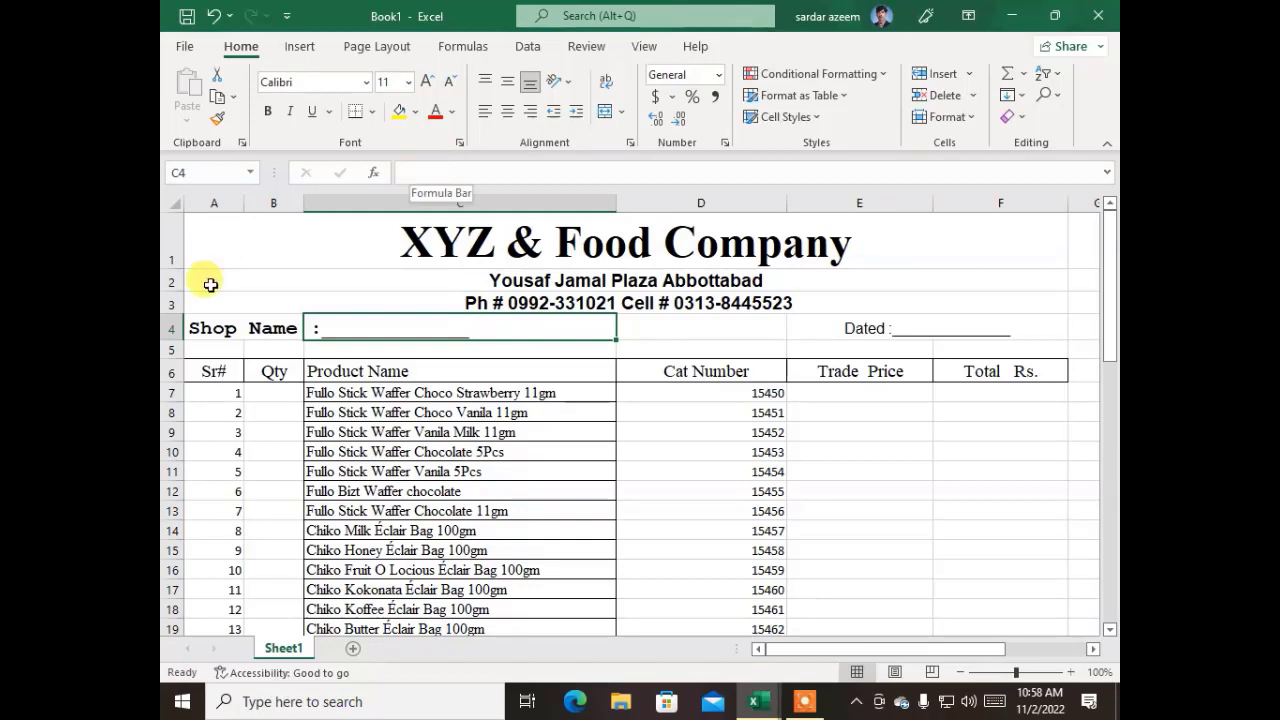
click(218, 326)
click(493, 172)
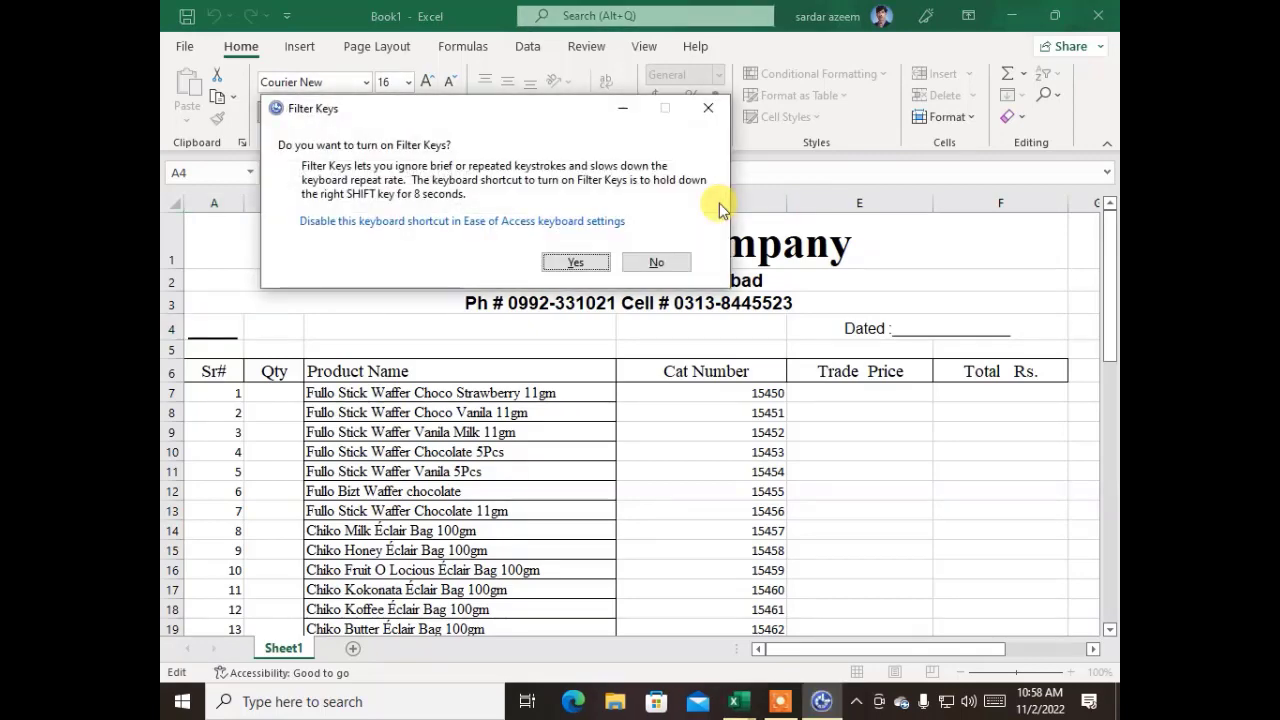
click(652, 262)
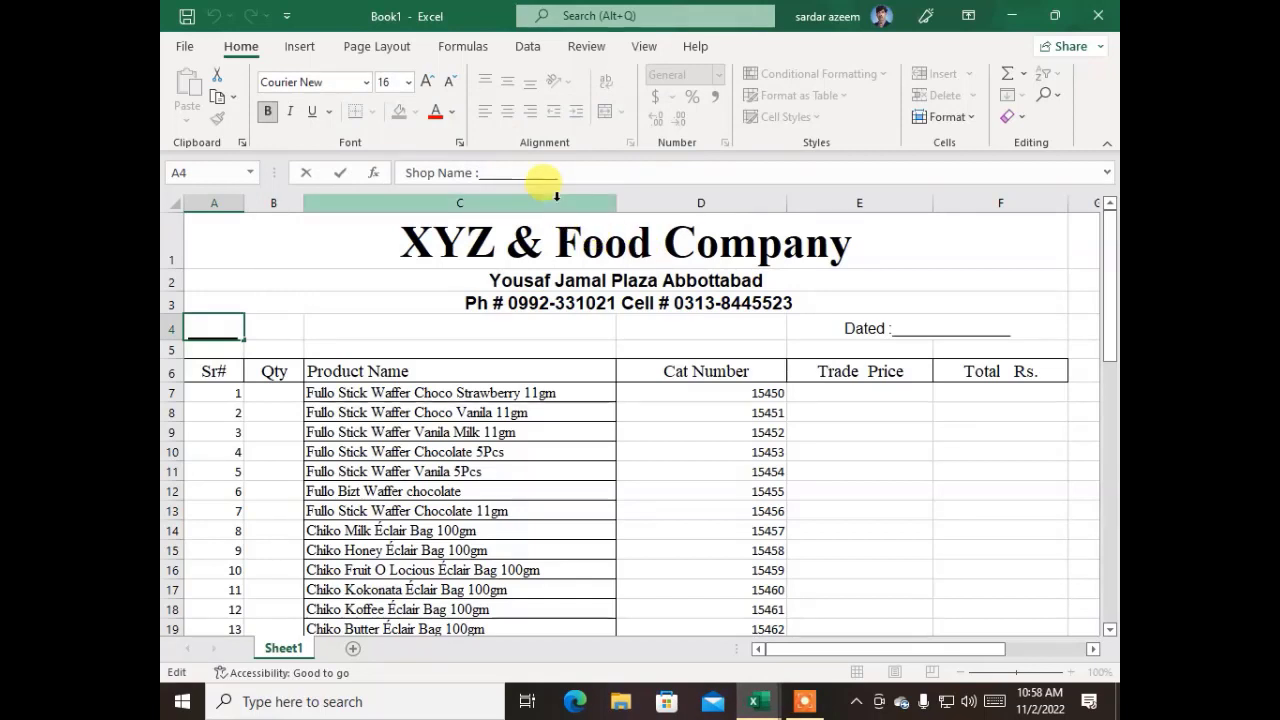
text(adina)
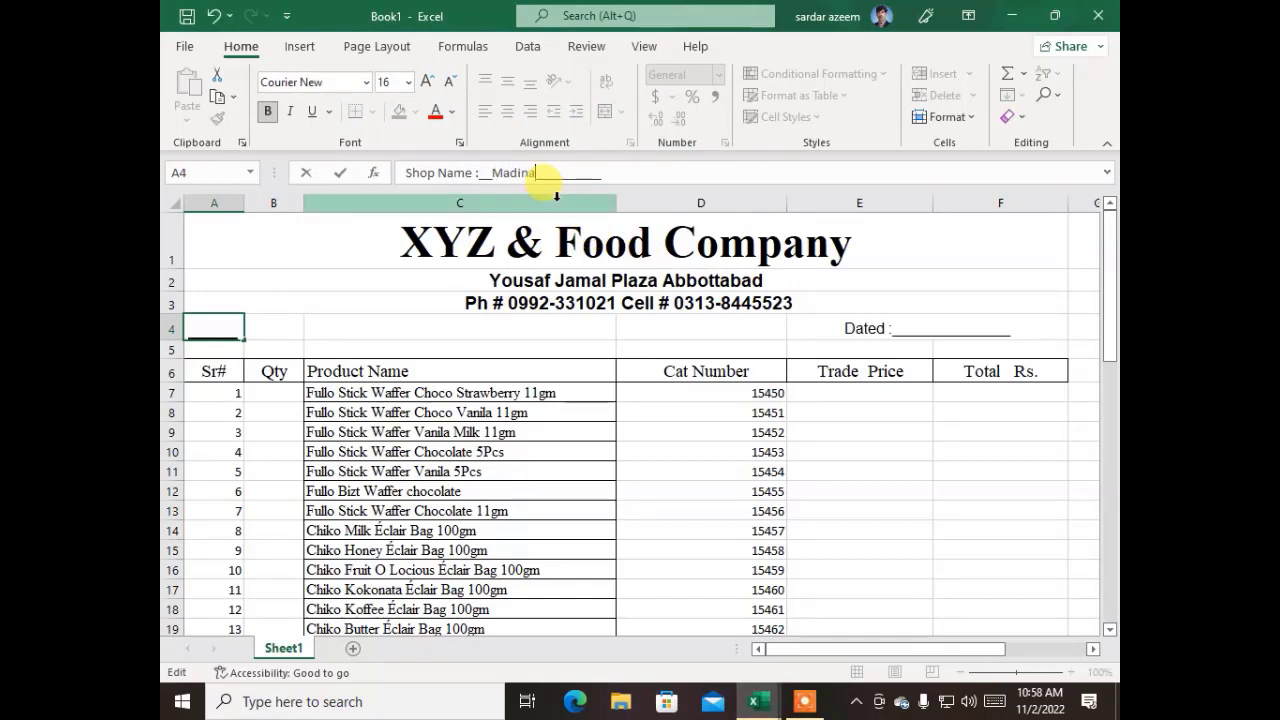
text( Cash And Carry)
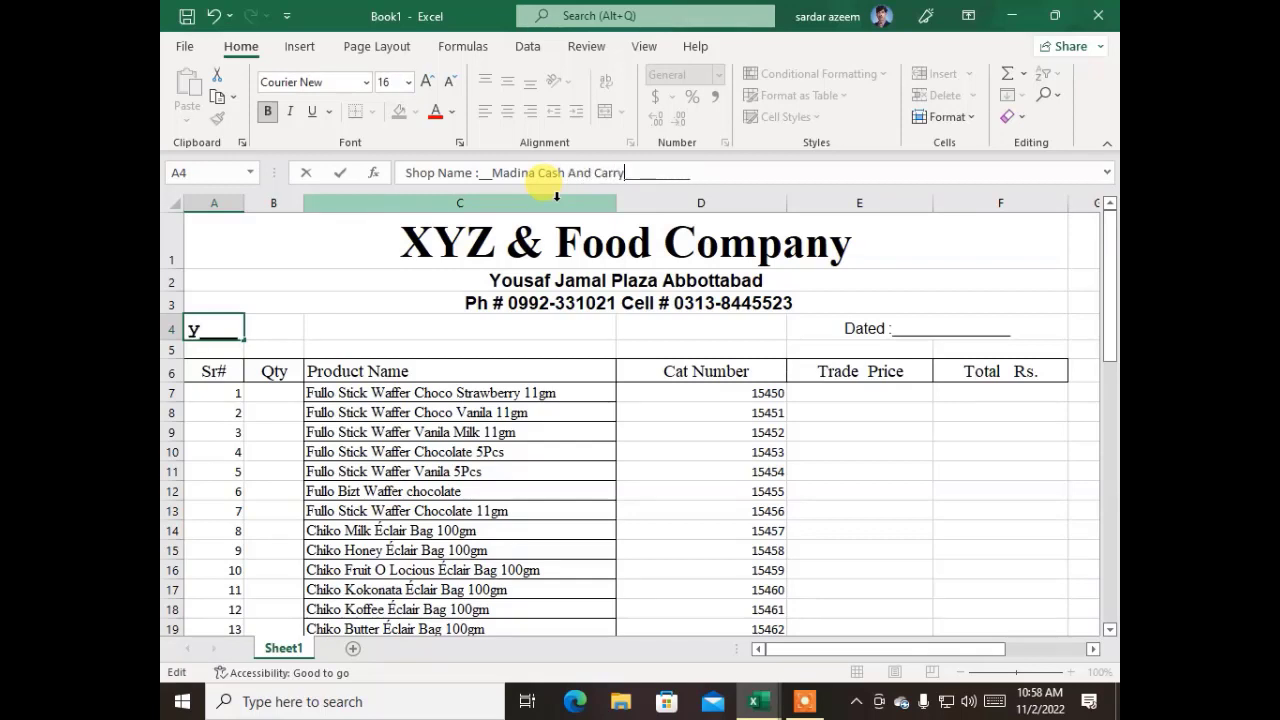
text(_)
click(320, 372)
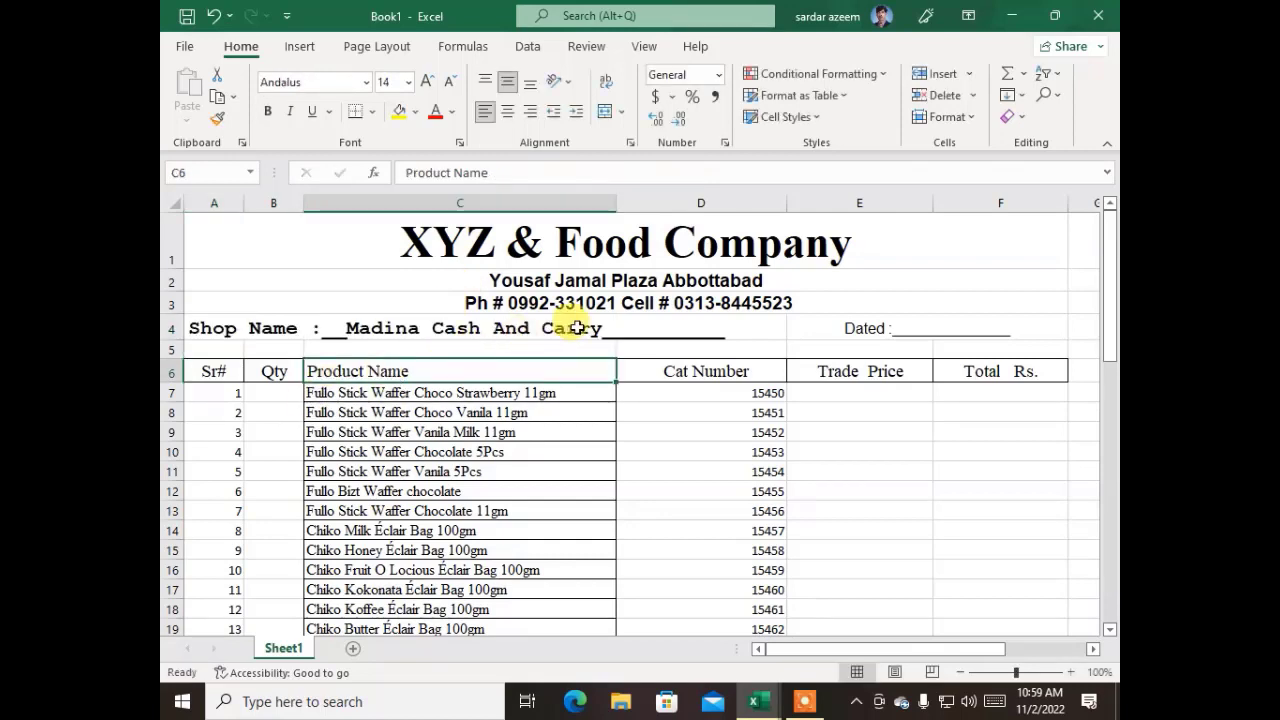
Remove the underscores before and after Madina Cash And Carry in the Shop Name label in cell A4
click(523, 326)
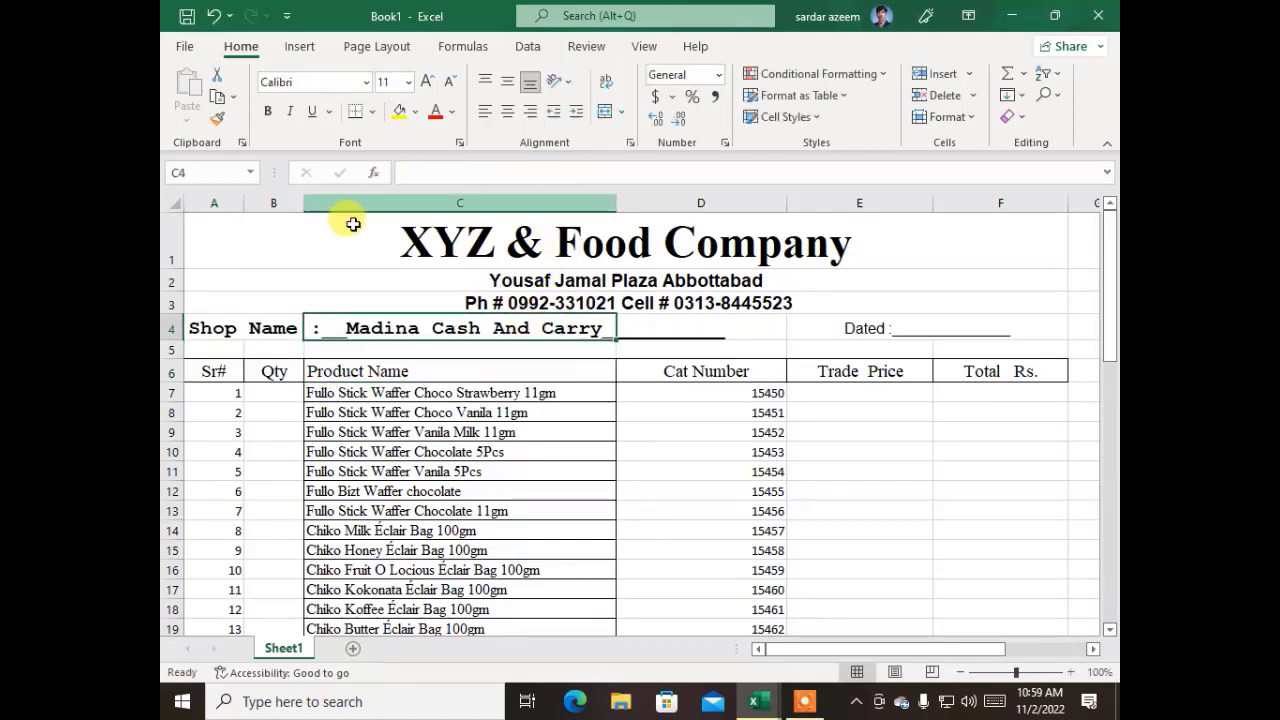
click(214, 325)
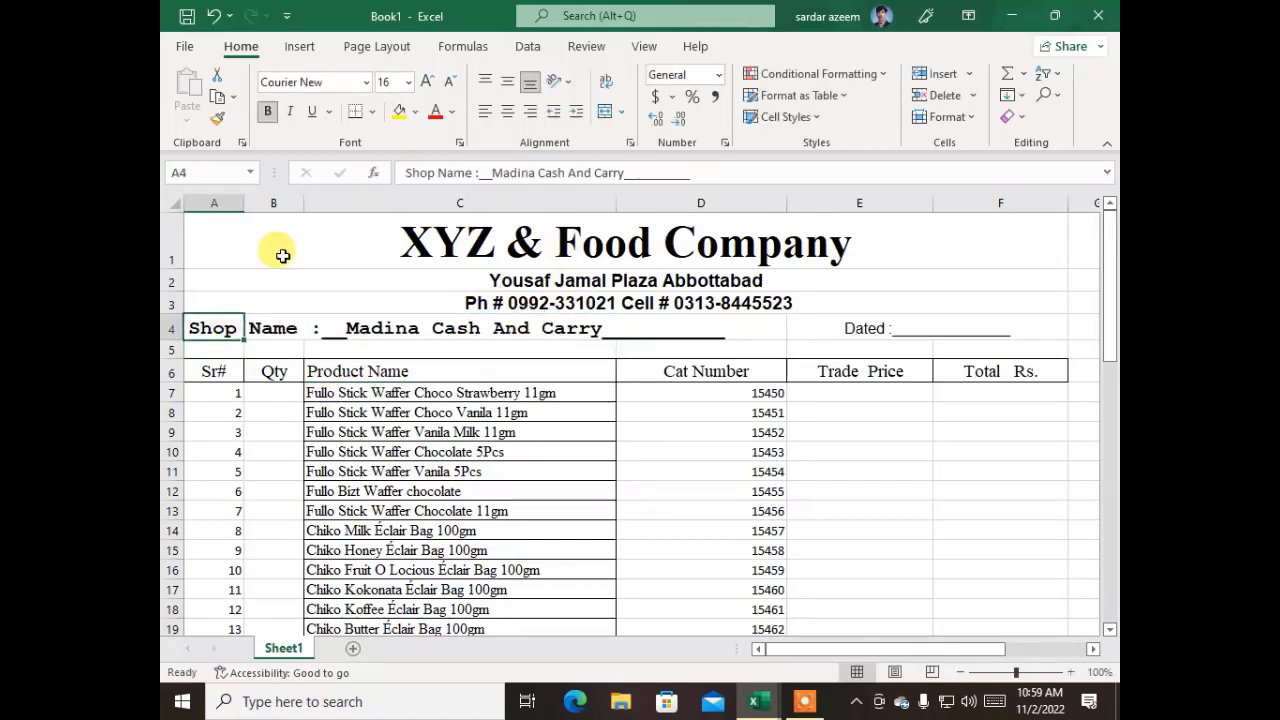
click(480, 172)
key(Delete)
key(Delete)
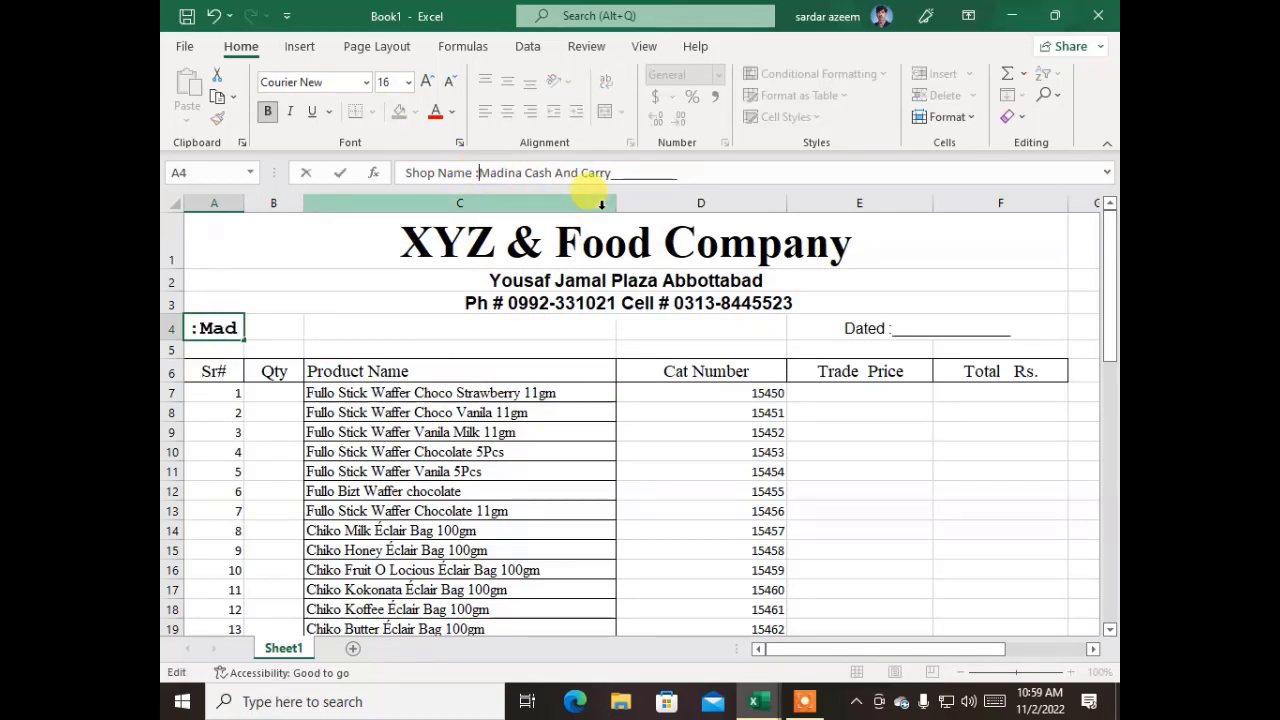
key(Right)
key(Right)
key(Right)
key(Right)
key(Right)
key(Right)
key(Right)
key(Right)
key(Right)
key(Right)
key(Right)
key(Right)
key(Right)
key(Right)
key(Right)
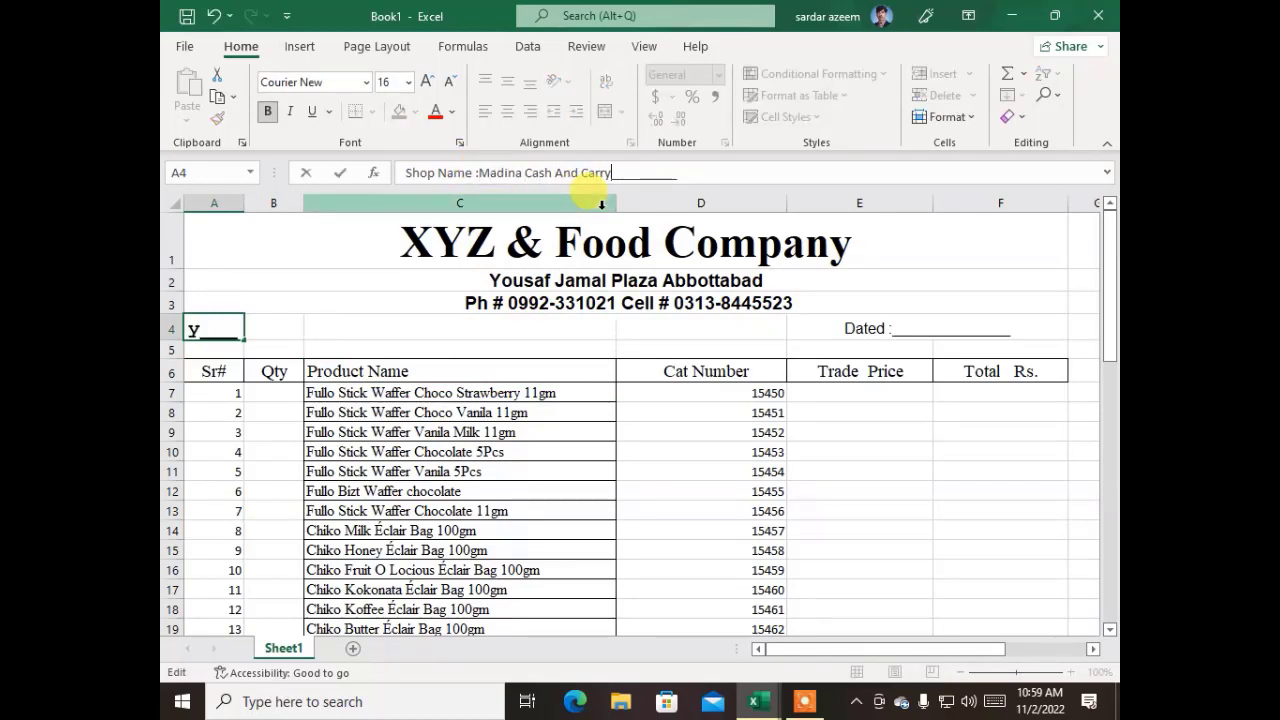
key(Delete)
key(Delete)
key(Delete)
key(Delete)
key(Delete)
key(Delete)
key(Return)
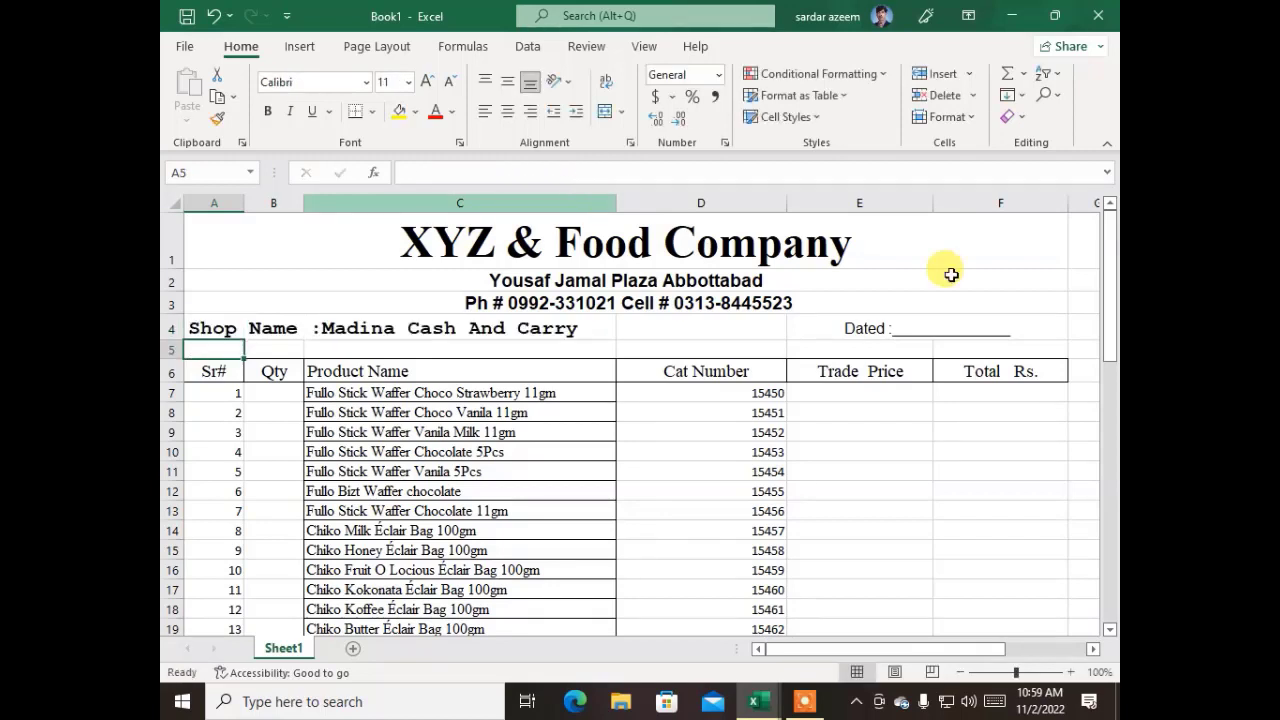
Replace the underscores in the Dated label in cell E4 with the date 02/11/2022
click(986, 320)
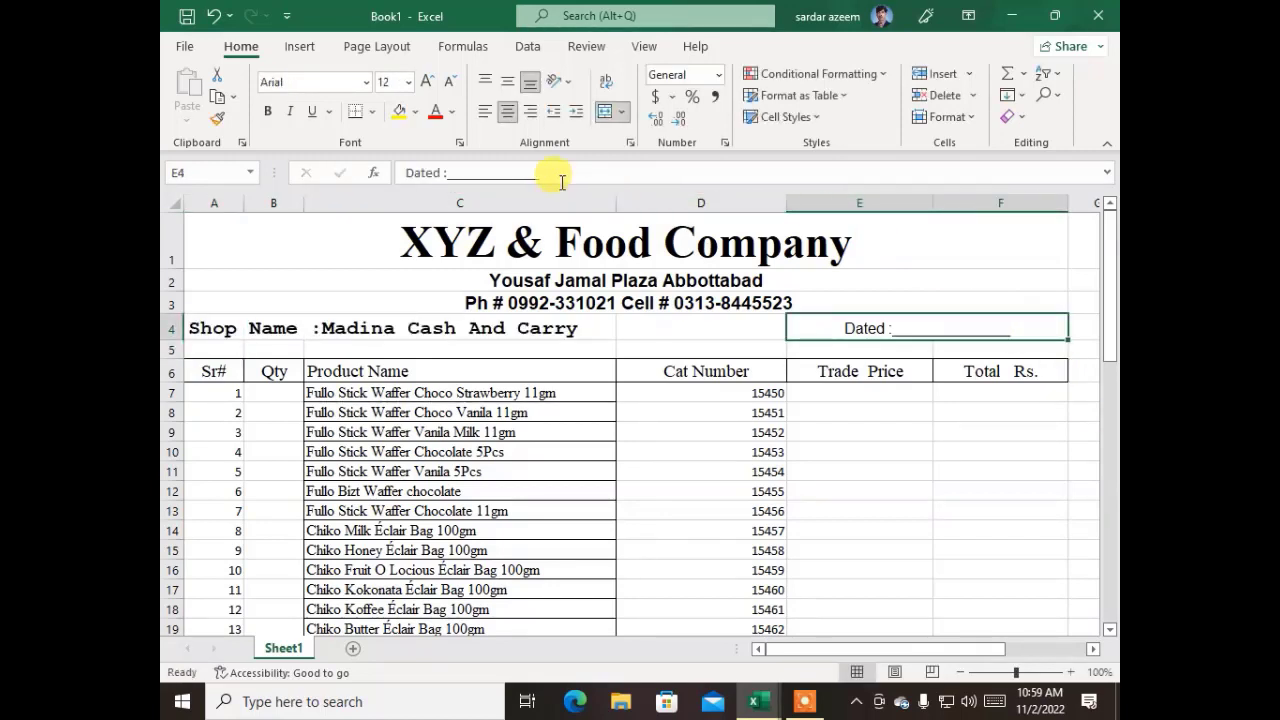
drag(540, 172, 465, 170)
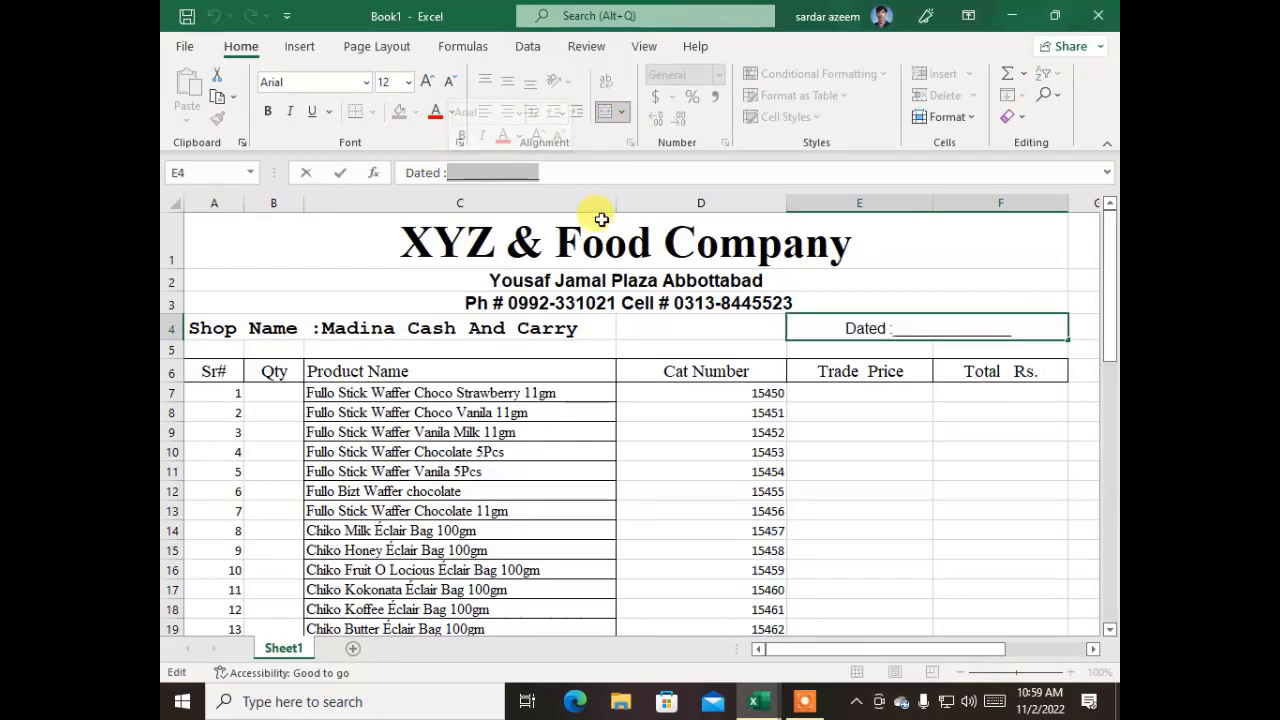
text(02/)
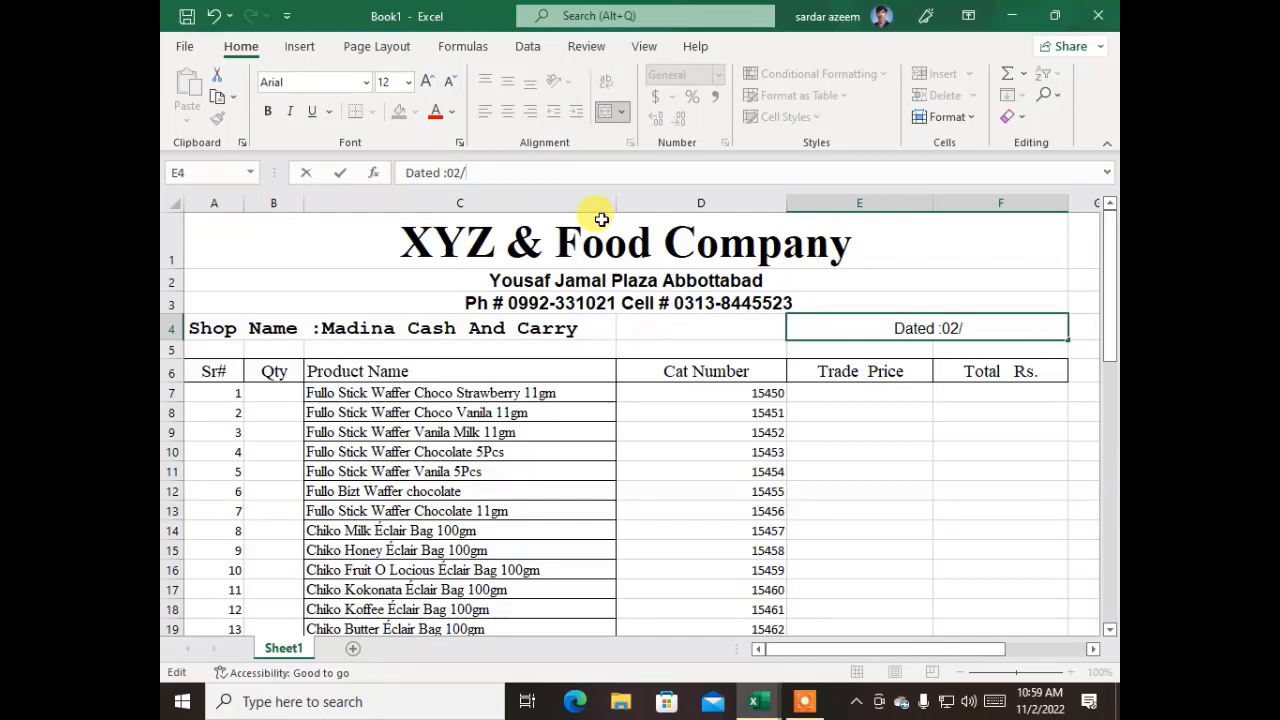
text(11/20)
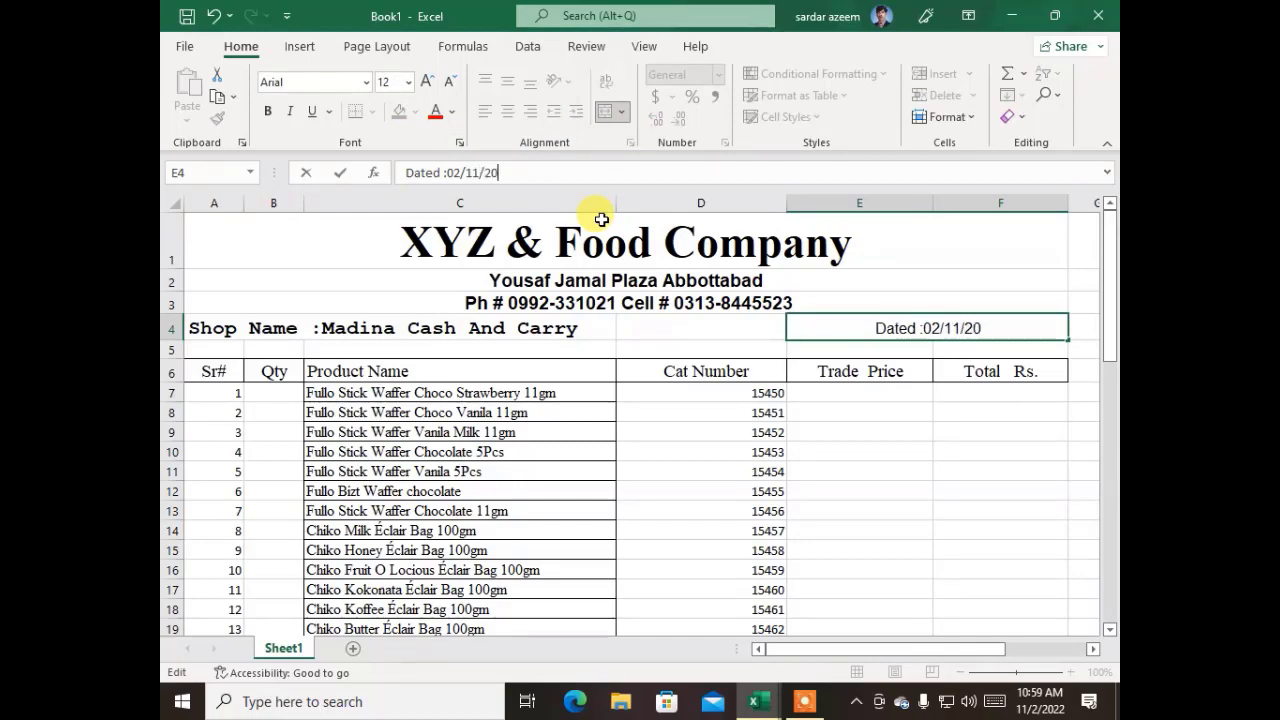
text(22)
Enter the quantities 12, 10 and 8 for the first three products in cells B7:B9
click(288, 393)
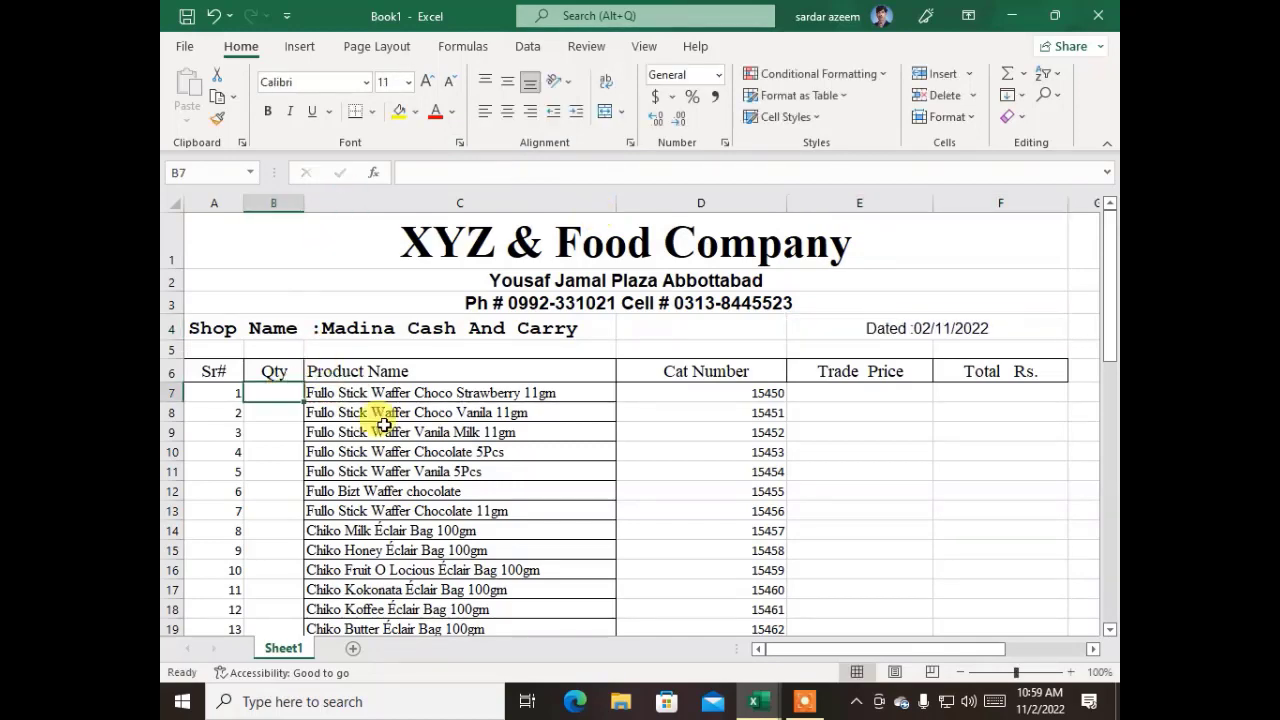
scroll(700, 449, down, 2)
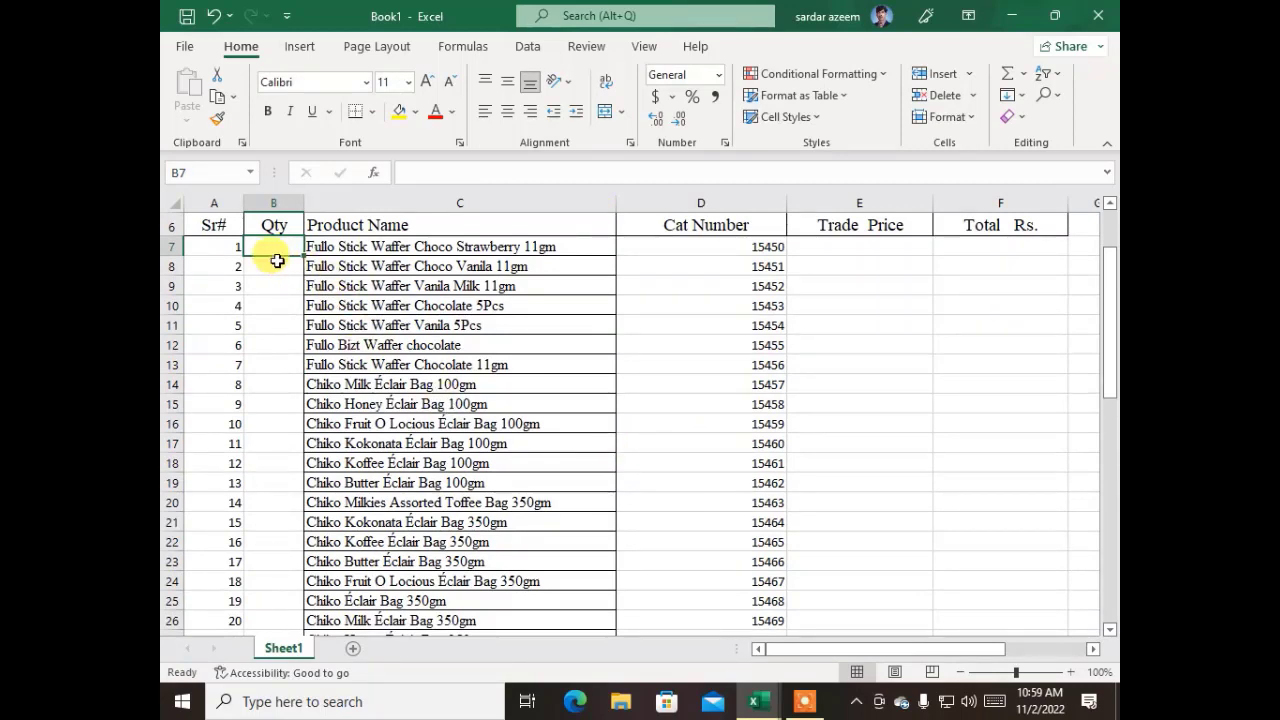
text(12)
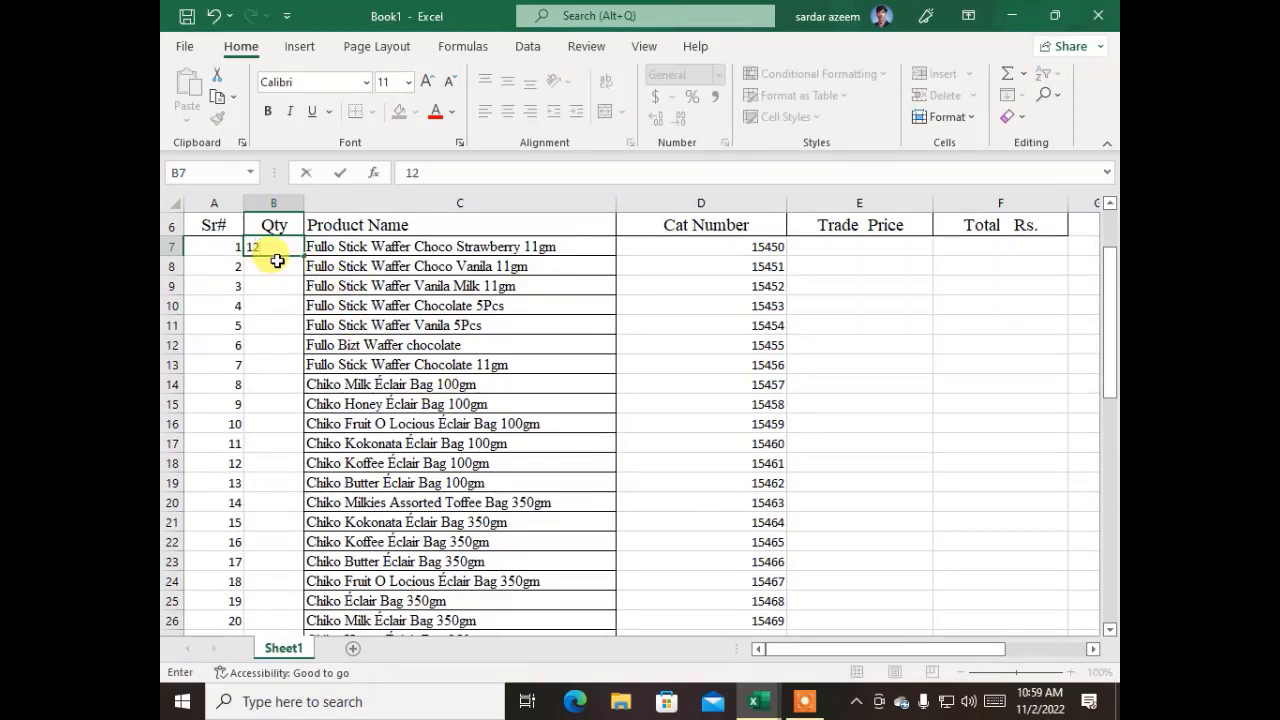
key(Return)
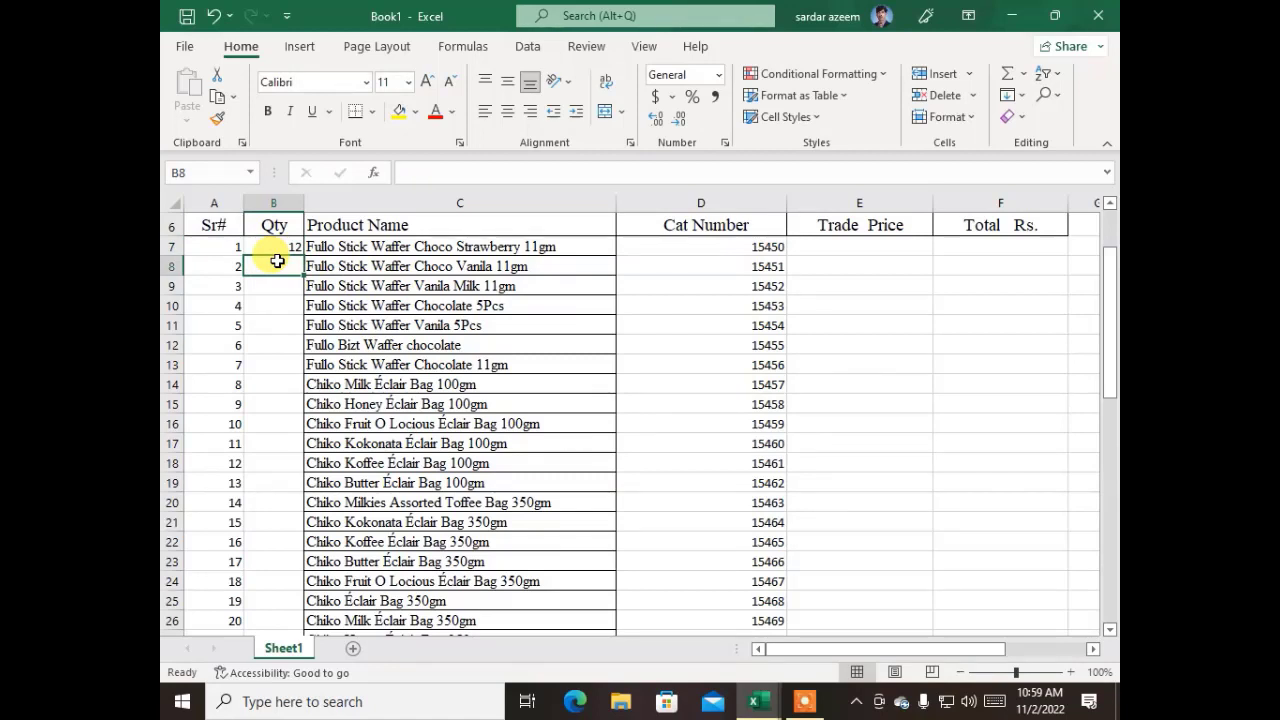
text(10)
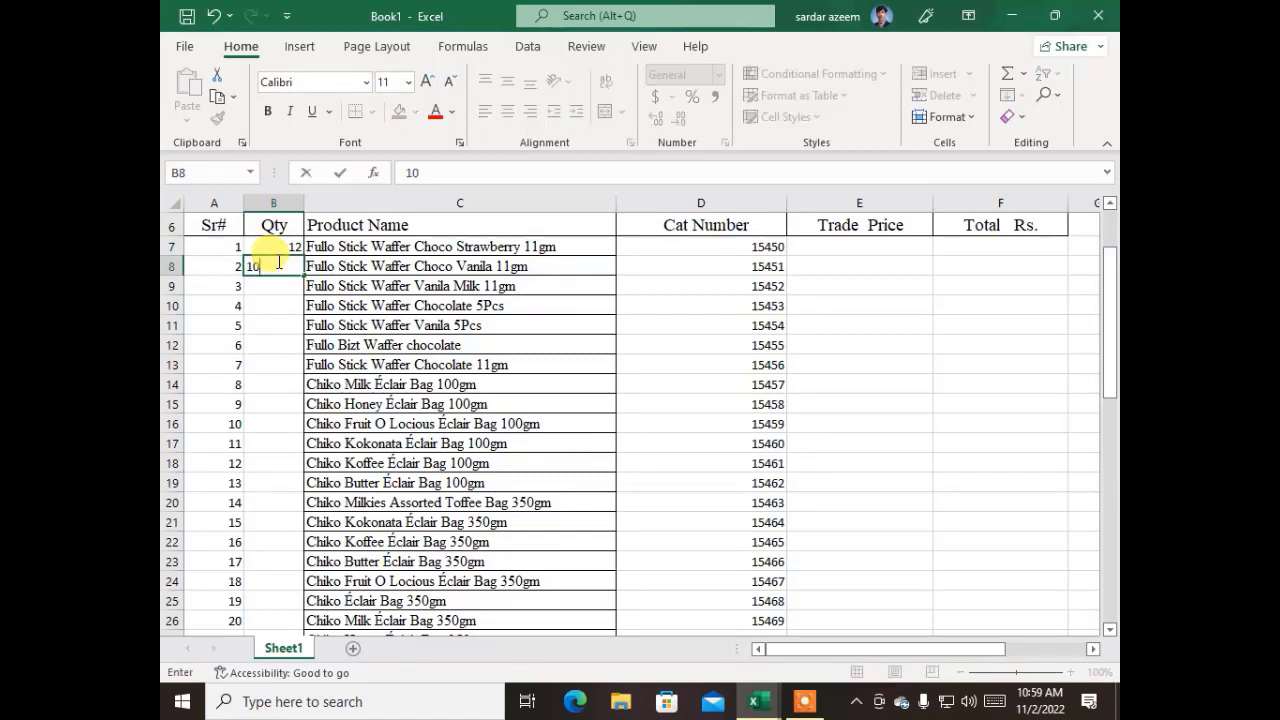
key(Return)
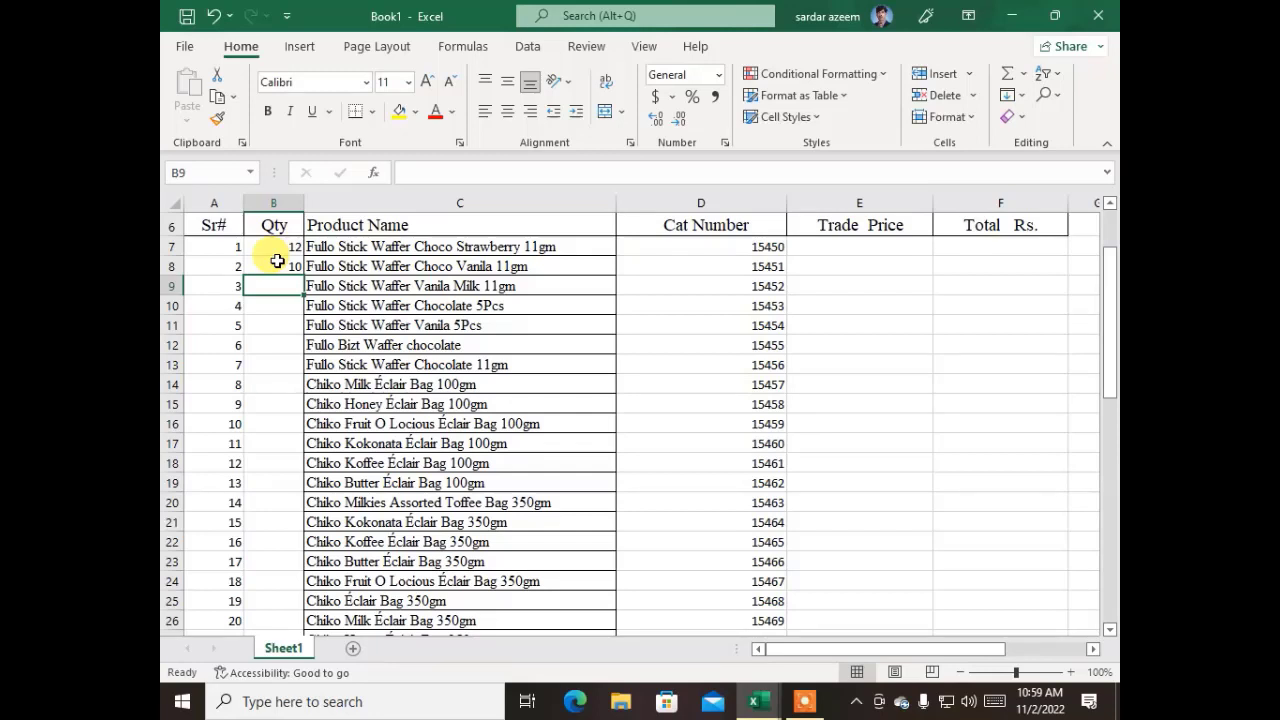
text(8)
key(Return)
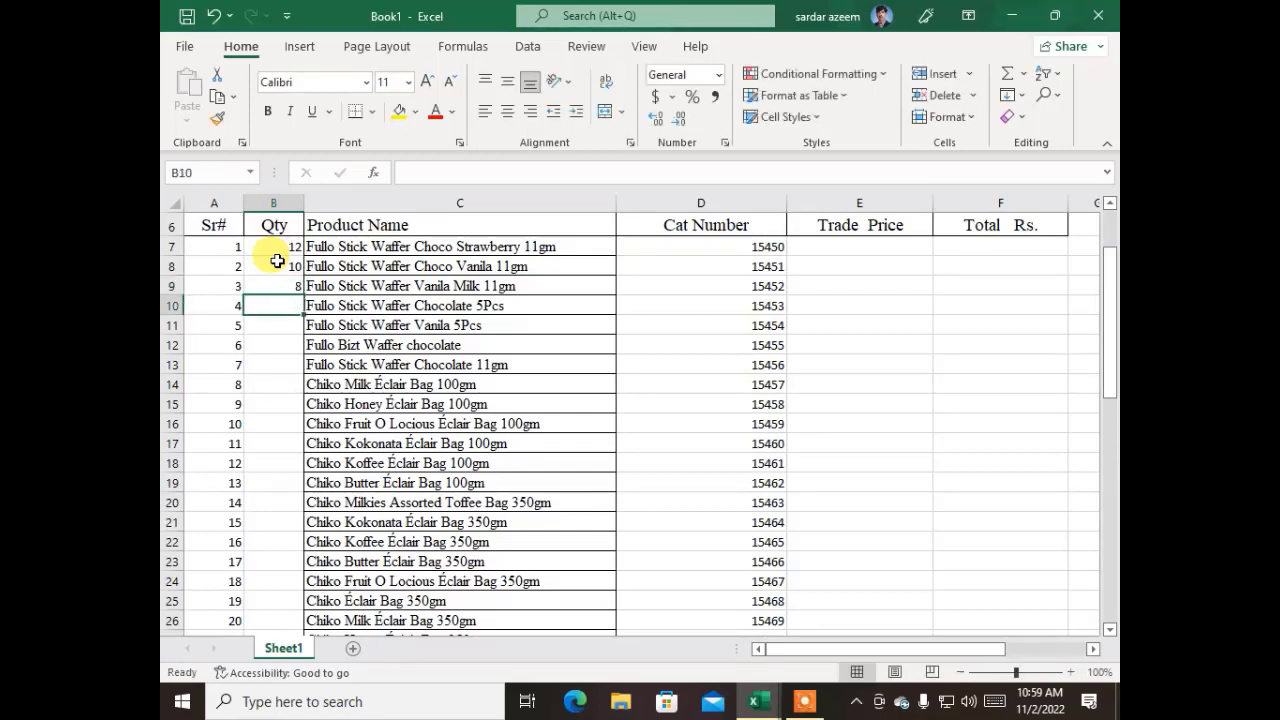
Enter the quantities 12, 18 and 6 for serial numbers 4 to 6 in cells B10:B12
text(12)
key(Return)
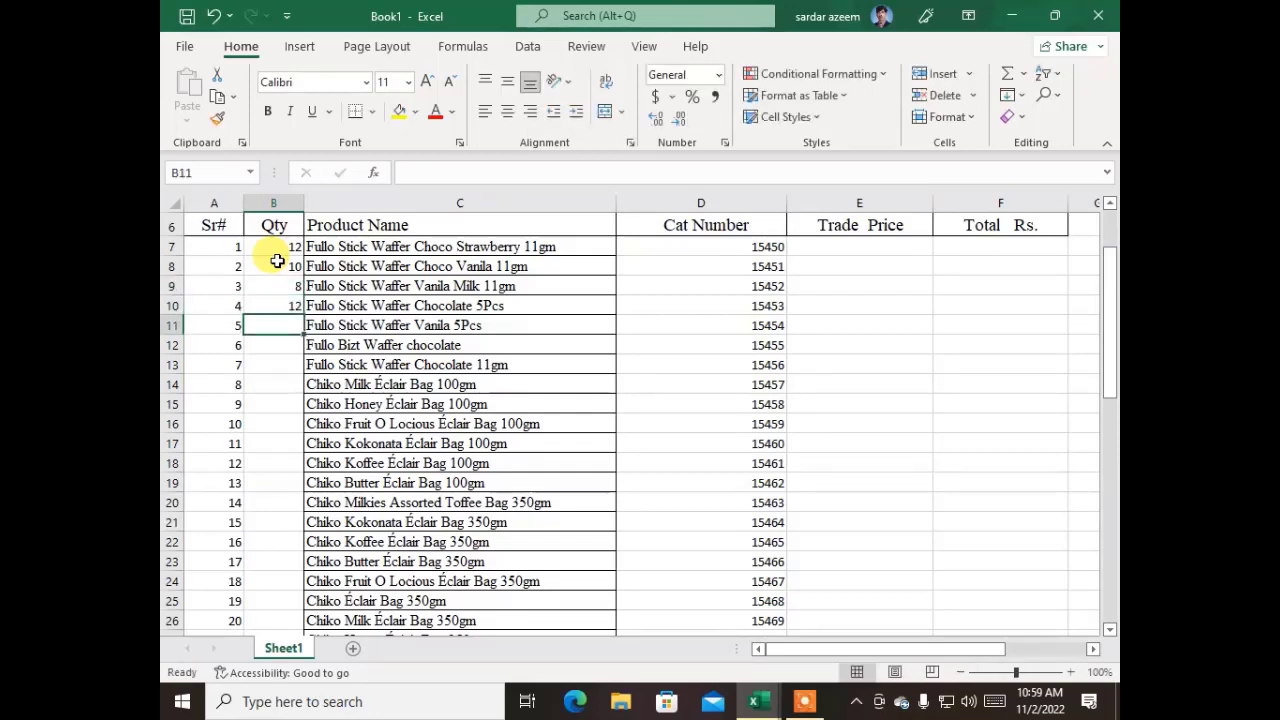
text(18)
key(Return)
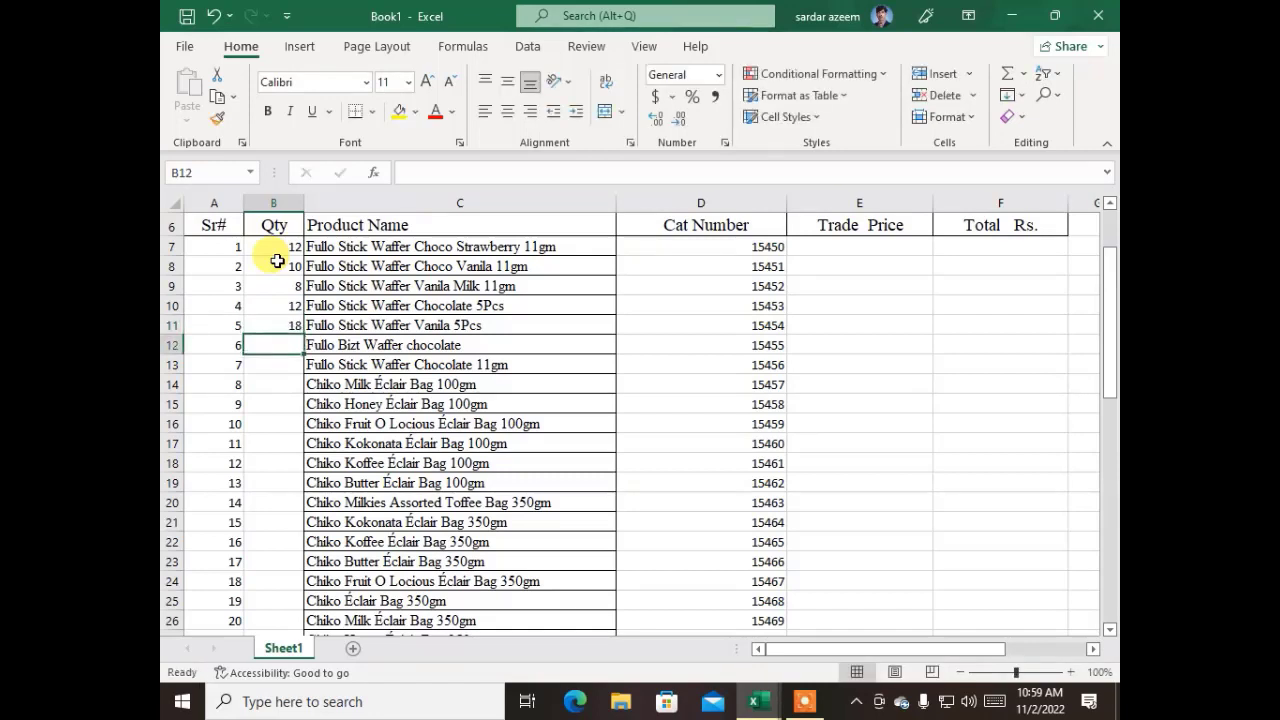
text(6)
key(Return)
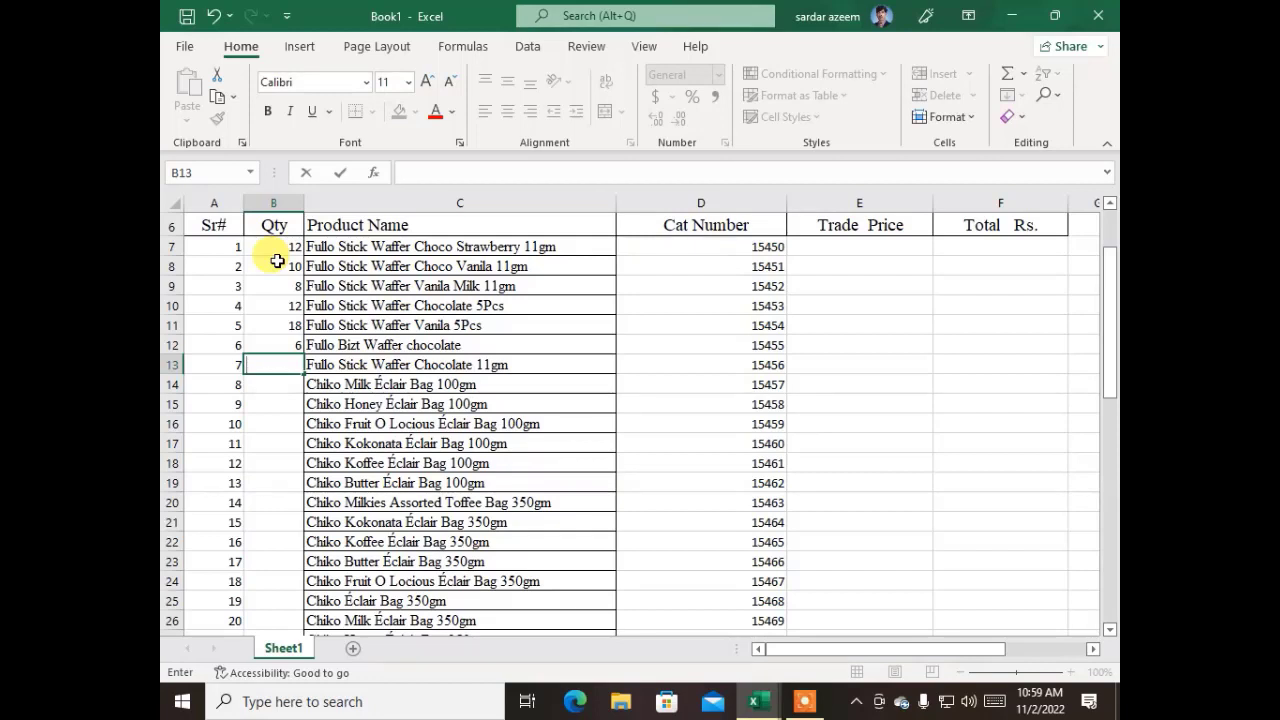
key(Return)
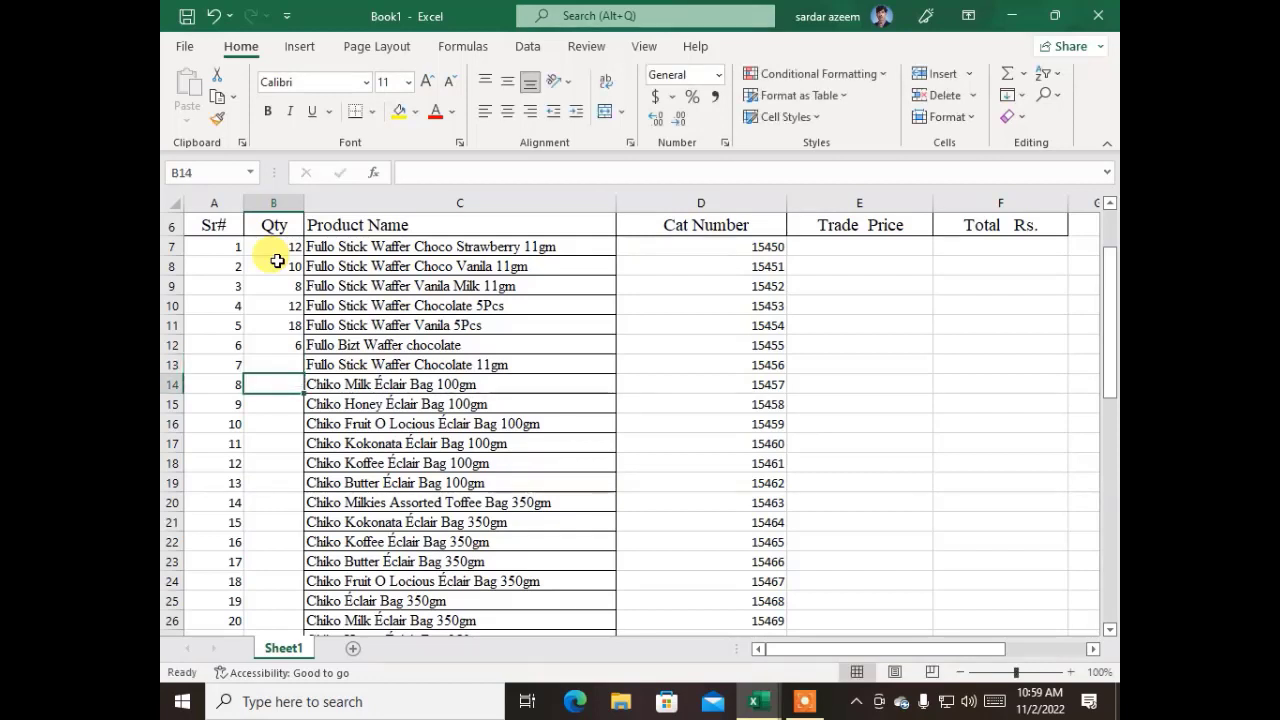
key(Up)
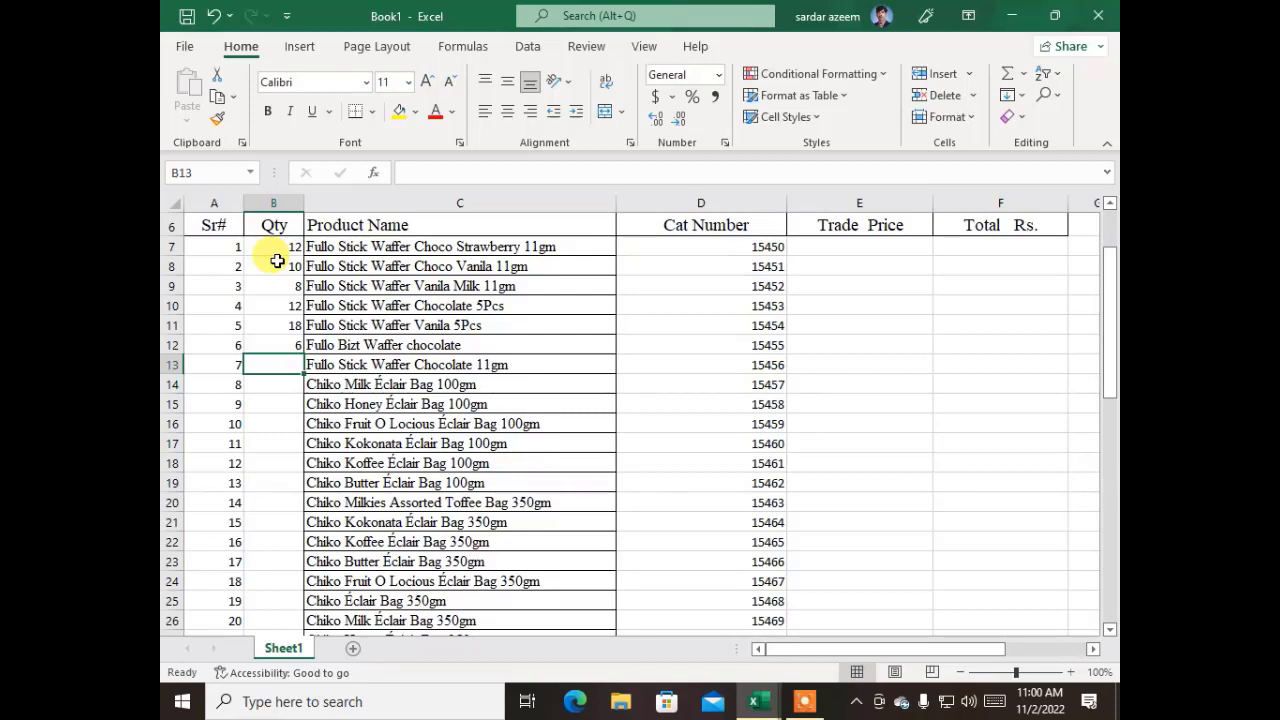
Enter the quantities 8, 10, 12, 18 and 24 for serial numbers 7 to 11 in cells B13:B17
text(8)
key(Return)
text(10)
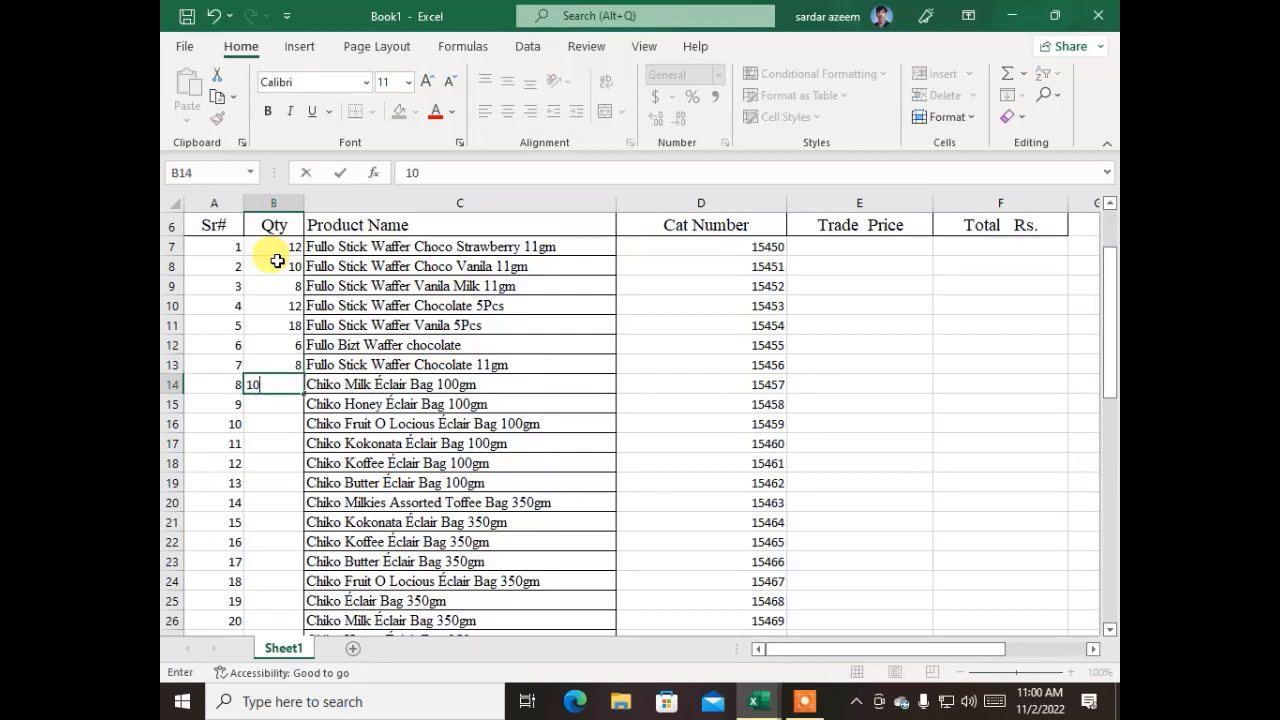
key(Return)
text(12)
key(Return)
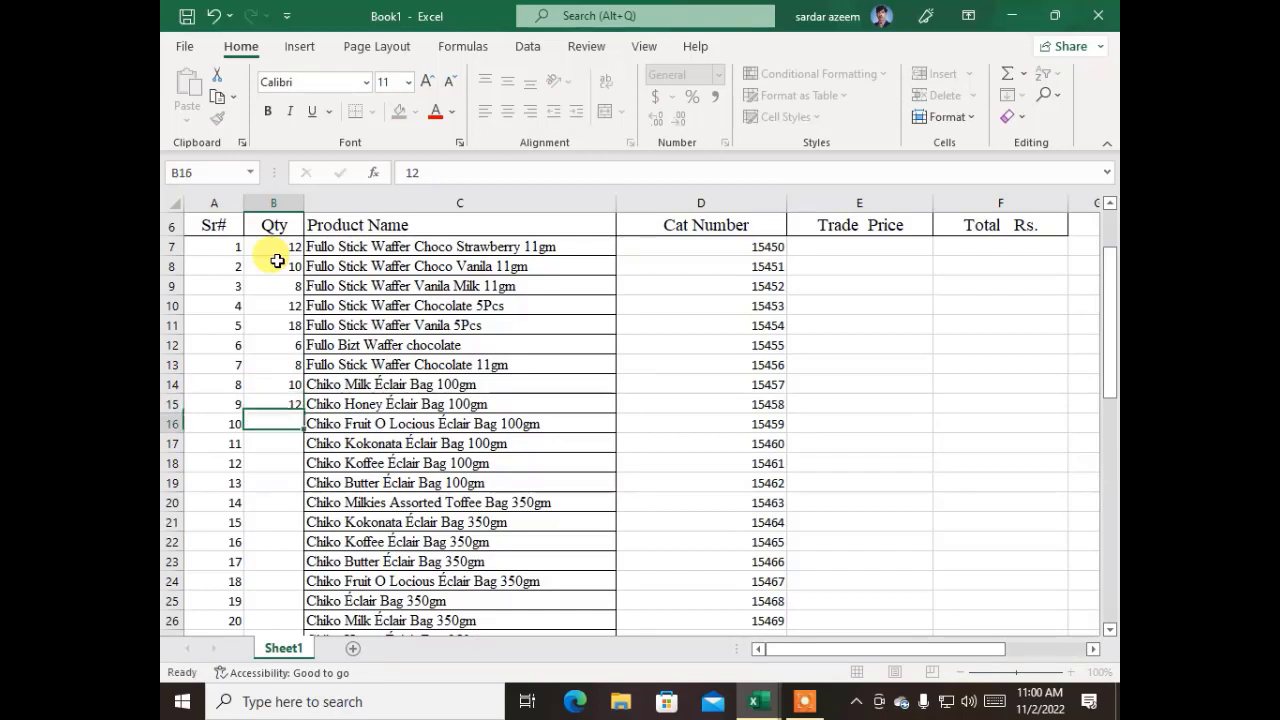
text(18)
key(Return)
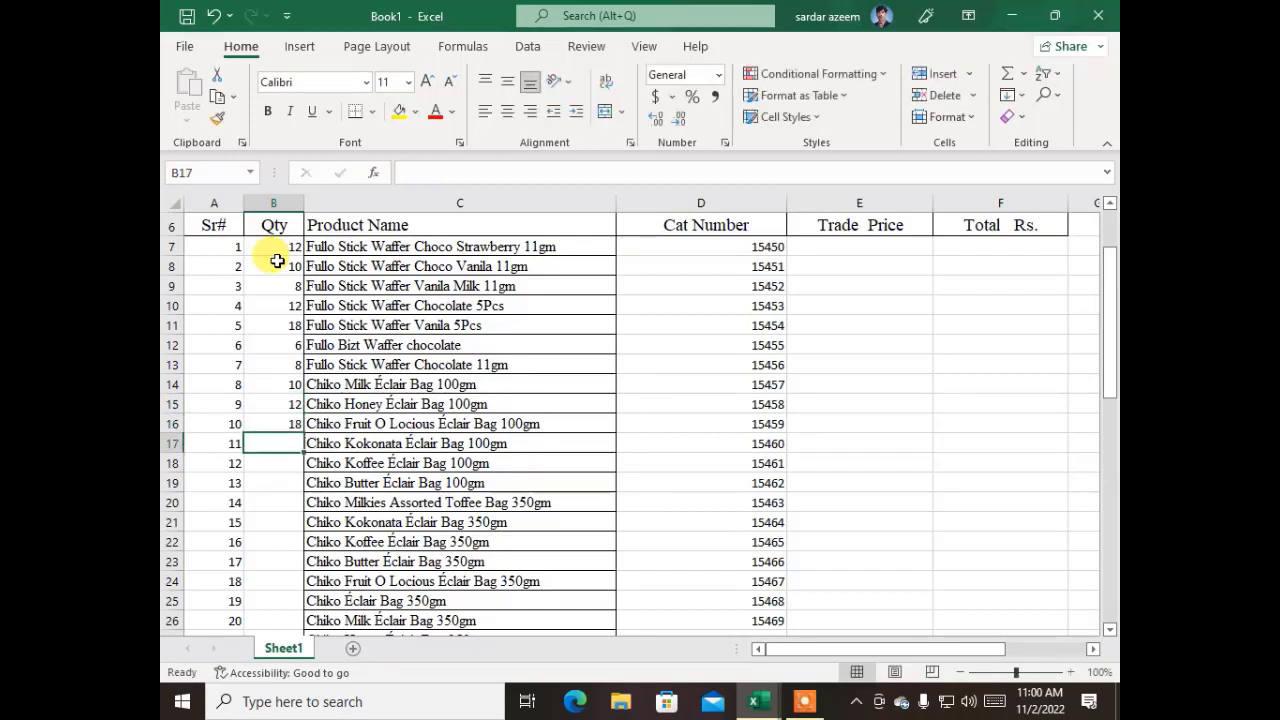
text(24)
key(Return)
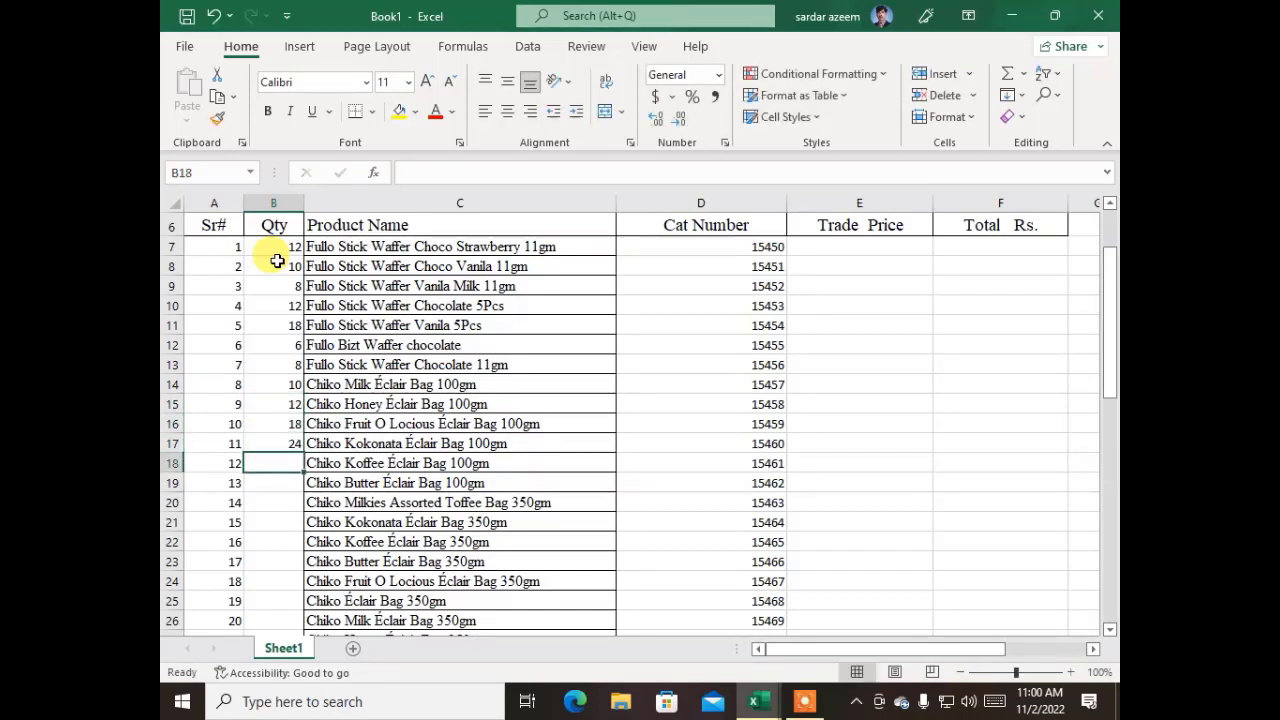
Copy the six quantities in B12:B17 and paste them directly below, starting at cell B18
drag(263, 345, 270, 446)
key(ctrl+c)
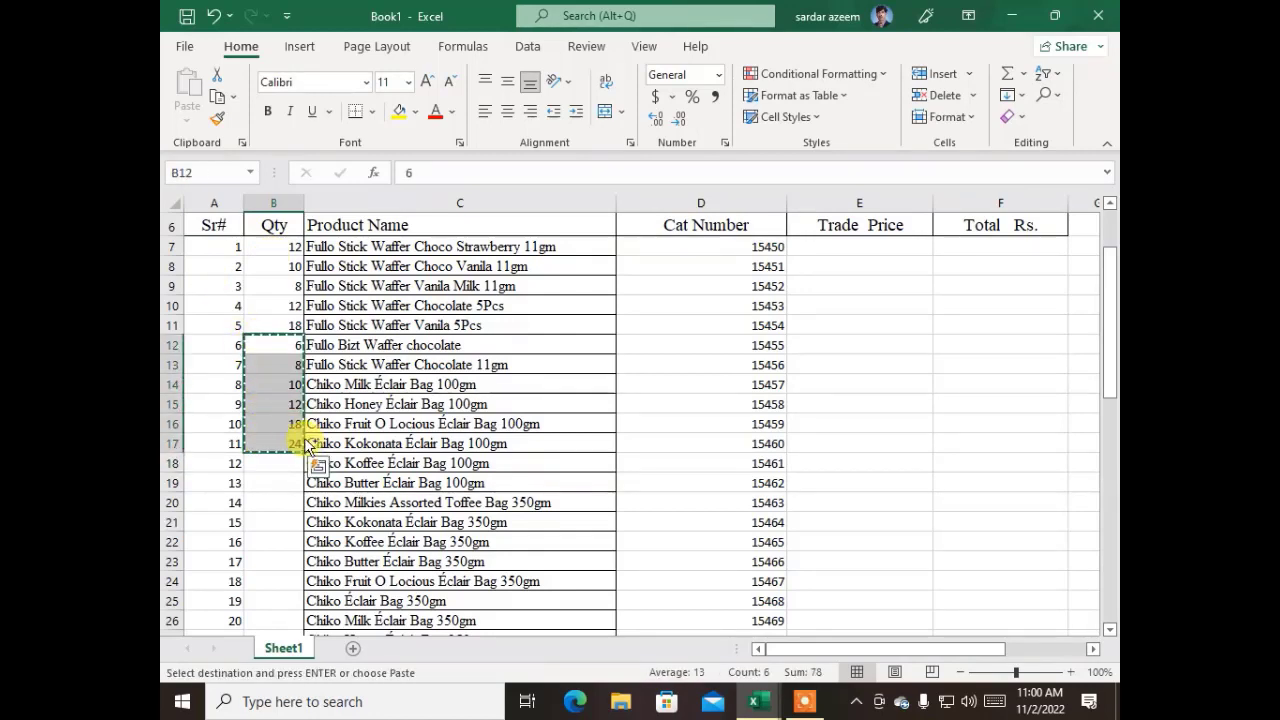
click(317, 466)
click(272, 465)
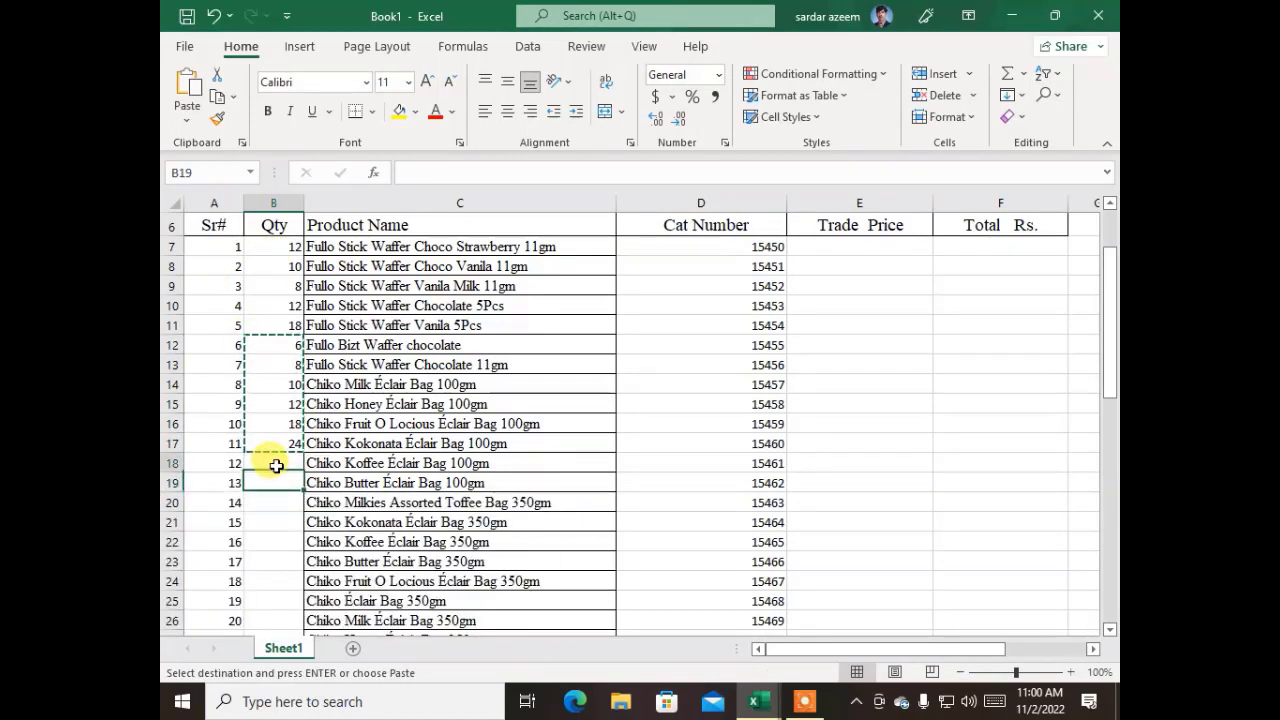
key(ctrl+v)
Paste the copied quantity block again below the filled Qty cells, starting at cell B24
key(Down)
key(Down)
key(Down)
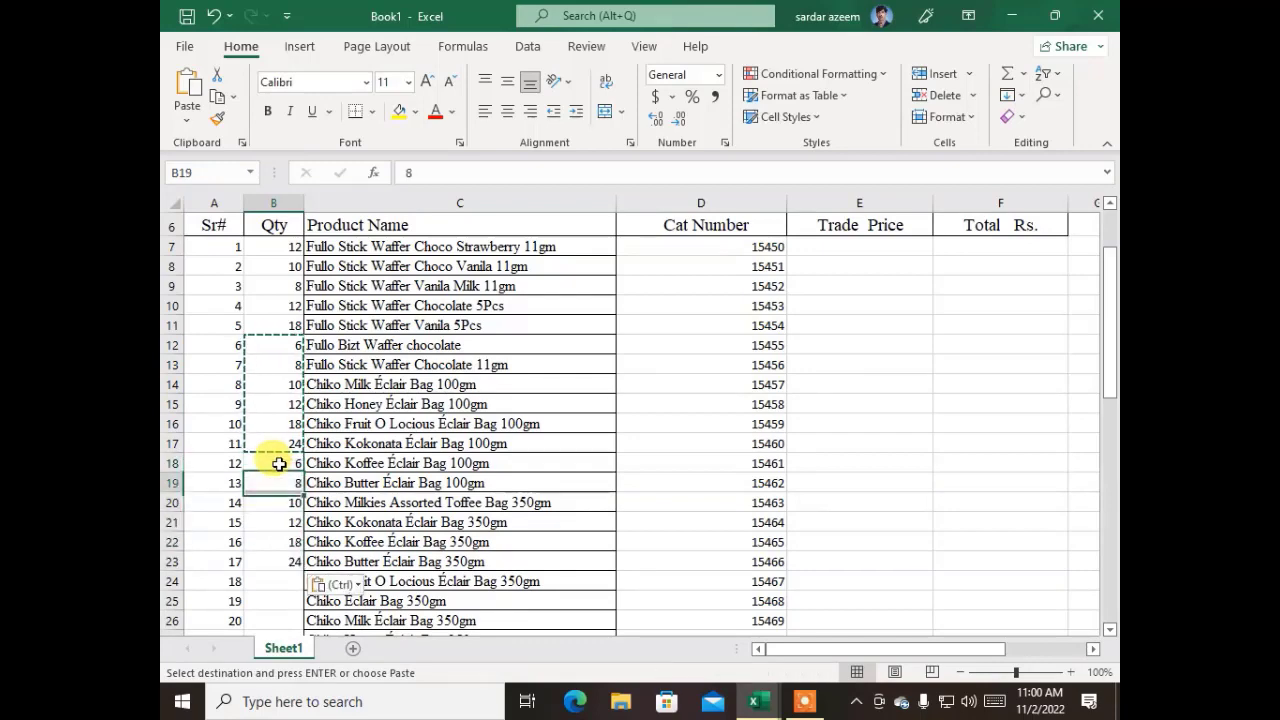
key(Down)
key(Down)
key(Down)
key(Down)
key(Down)
key(Down)
key(Down)
key(Down)
key(Down)
key(Down)
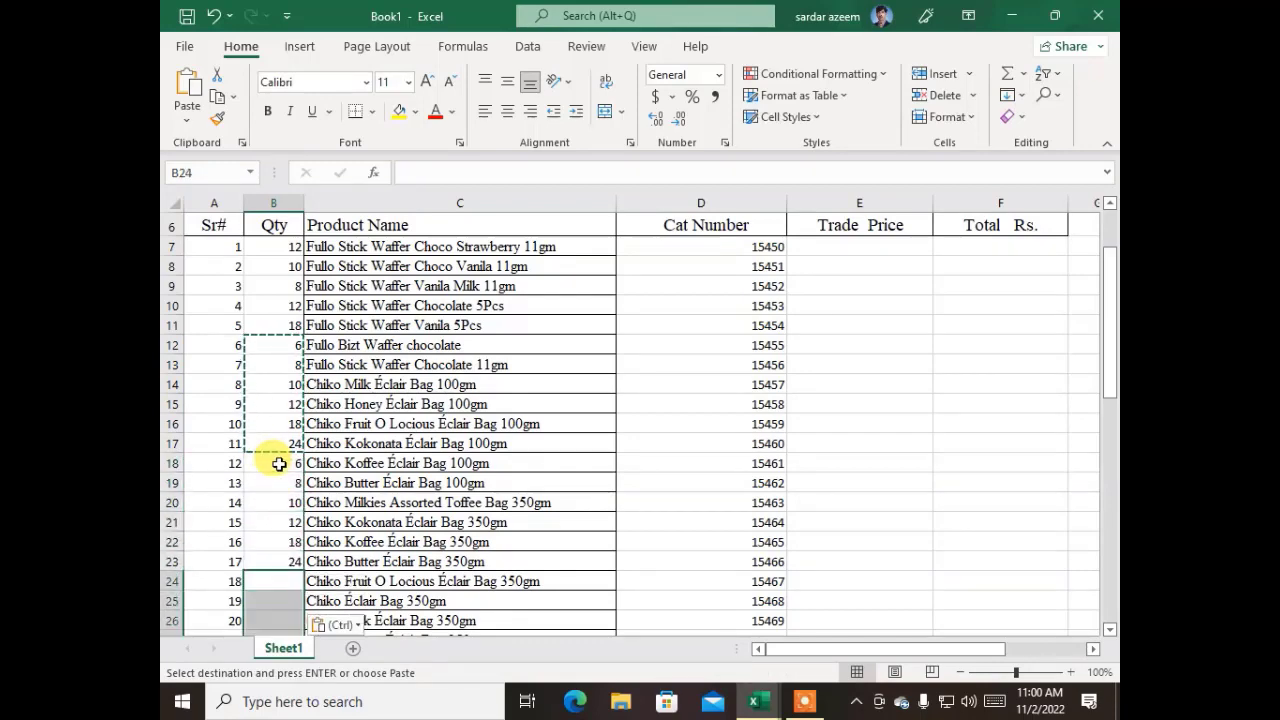
key(Up)
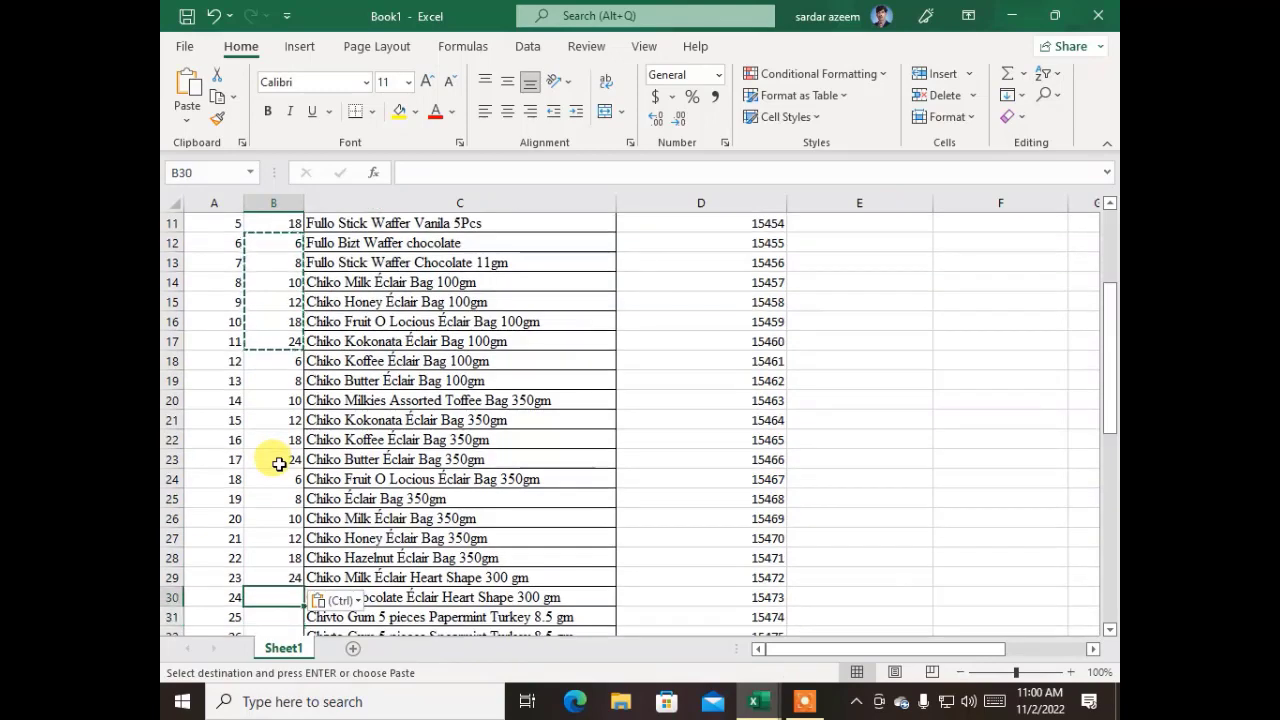
Continue the Qty column by pasting the copied quantity block at cells B30 and B36
key(ctrl+v)
key(Down)
key(Down)
key(Down)
key(Down)
key(Down)
key(Down)
key(Down)
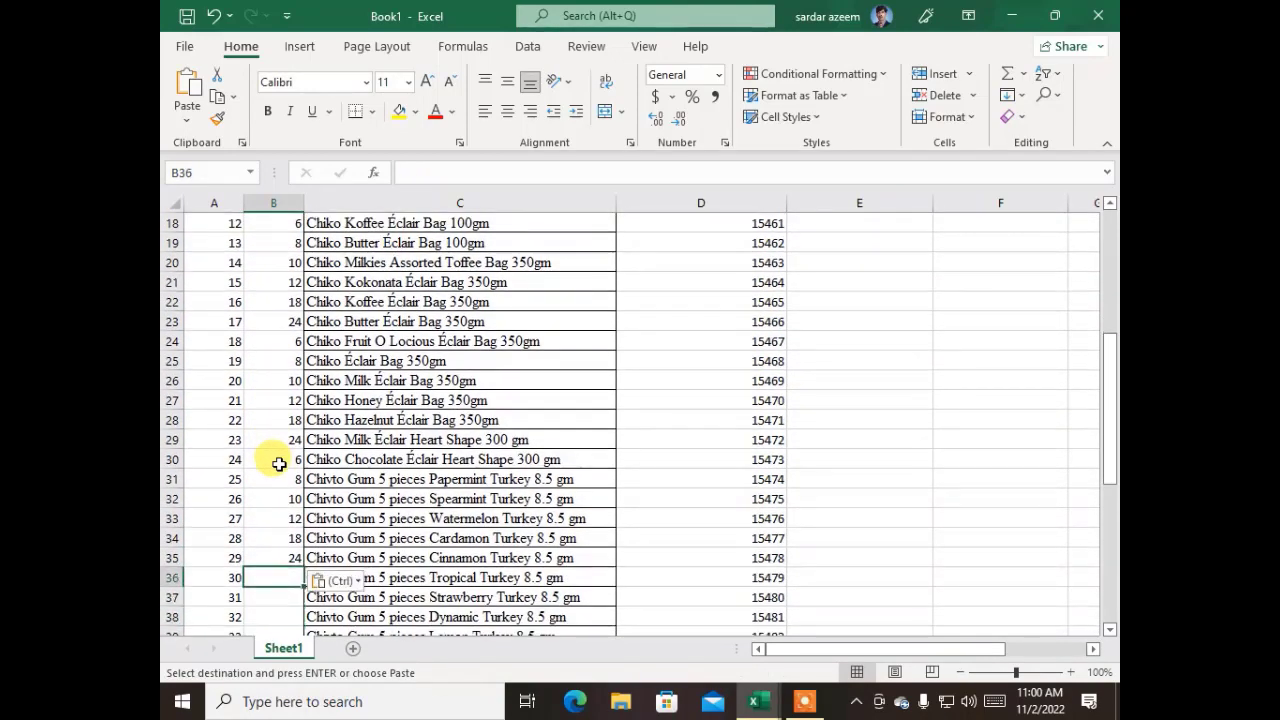
key(Down)
key(Down)
key(Down)
key(Down)
key(Down)
key(Down)
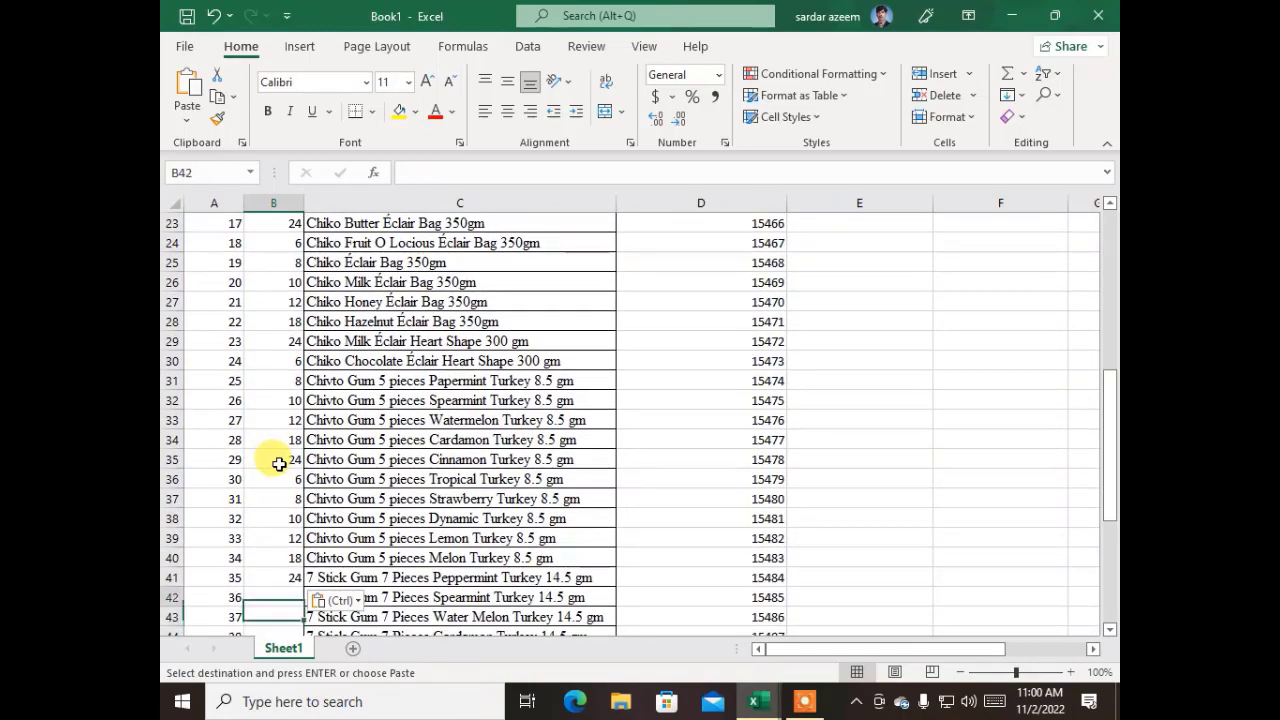
Extend the Qty column further by pasting the copied quantity block at cells B42 and B48
key(ctrl+v)
key(Down)
key(Down)
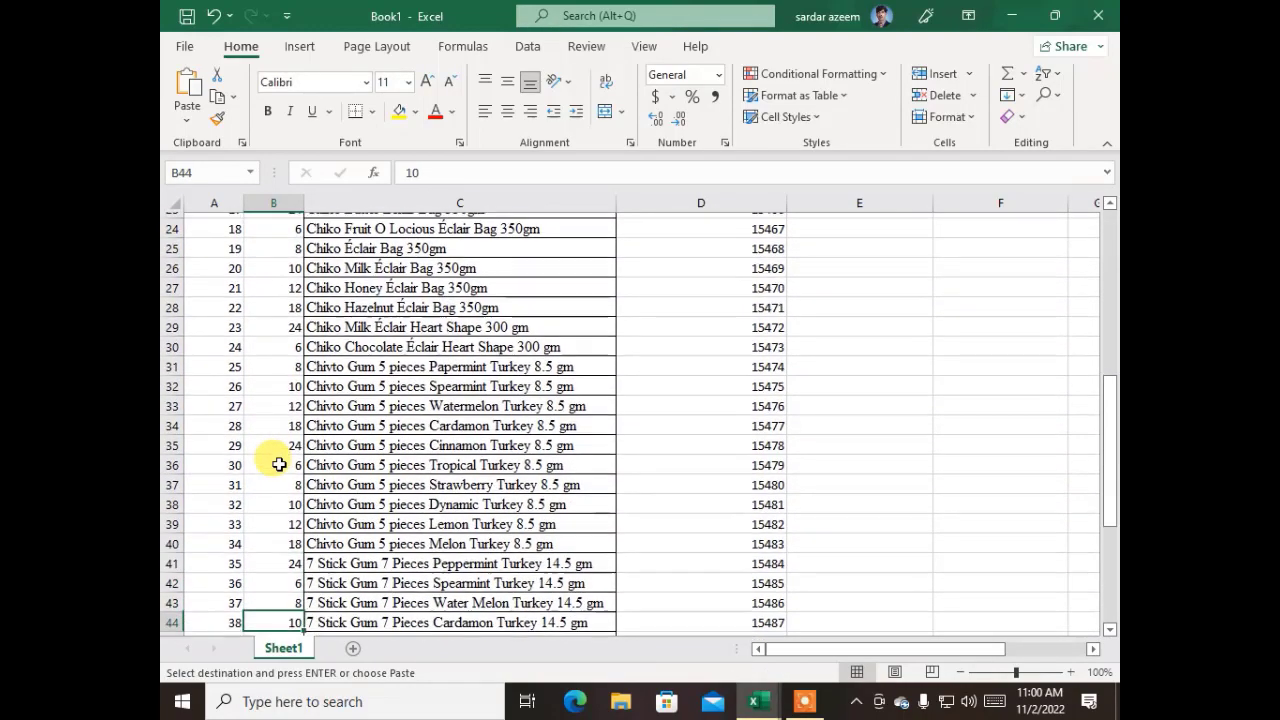
key(Down)
key(Down)
key(Down)
scroll(279, 464, down, 1)
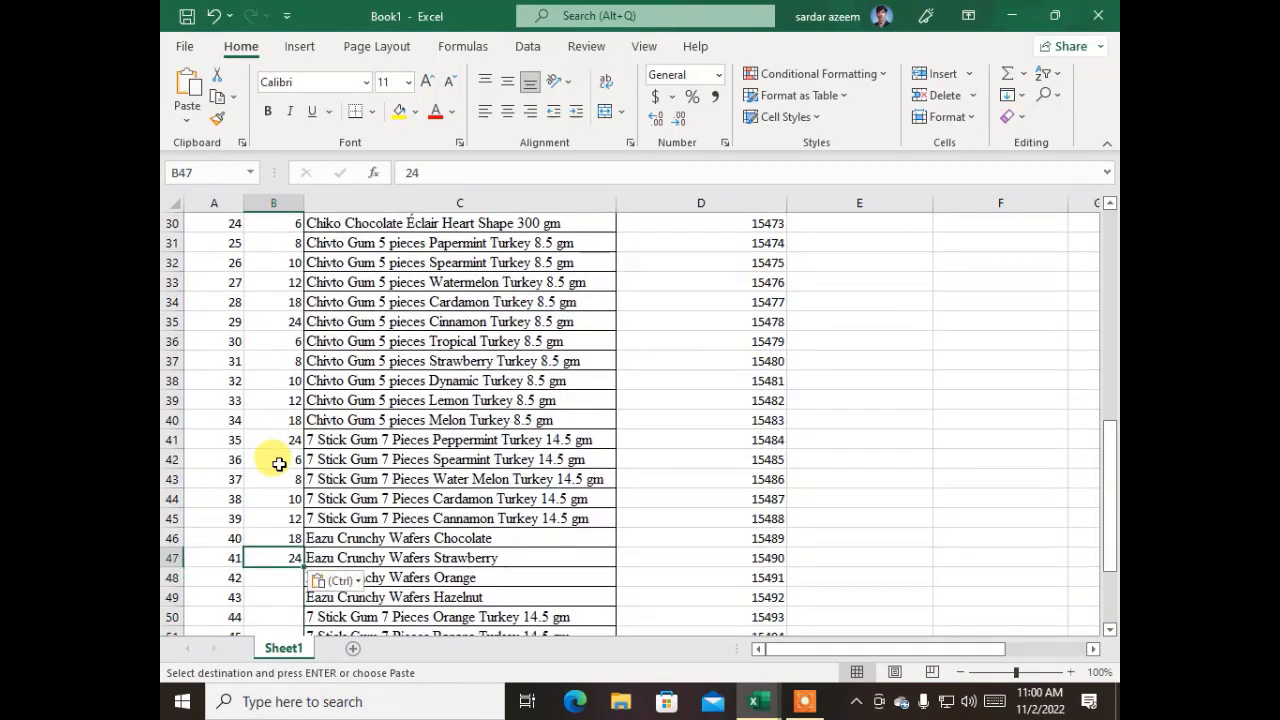
key(Down)
key(Down)
key(Down)
key(Down)
key(Down)
key(Down)
key(Down)
key(Down)
key(Down)
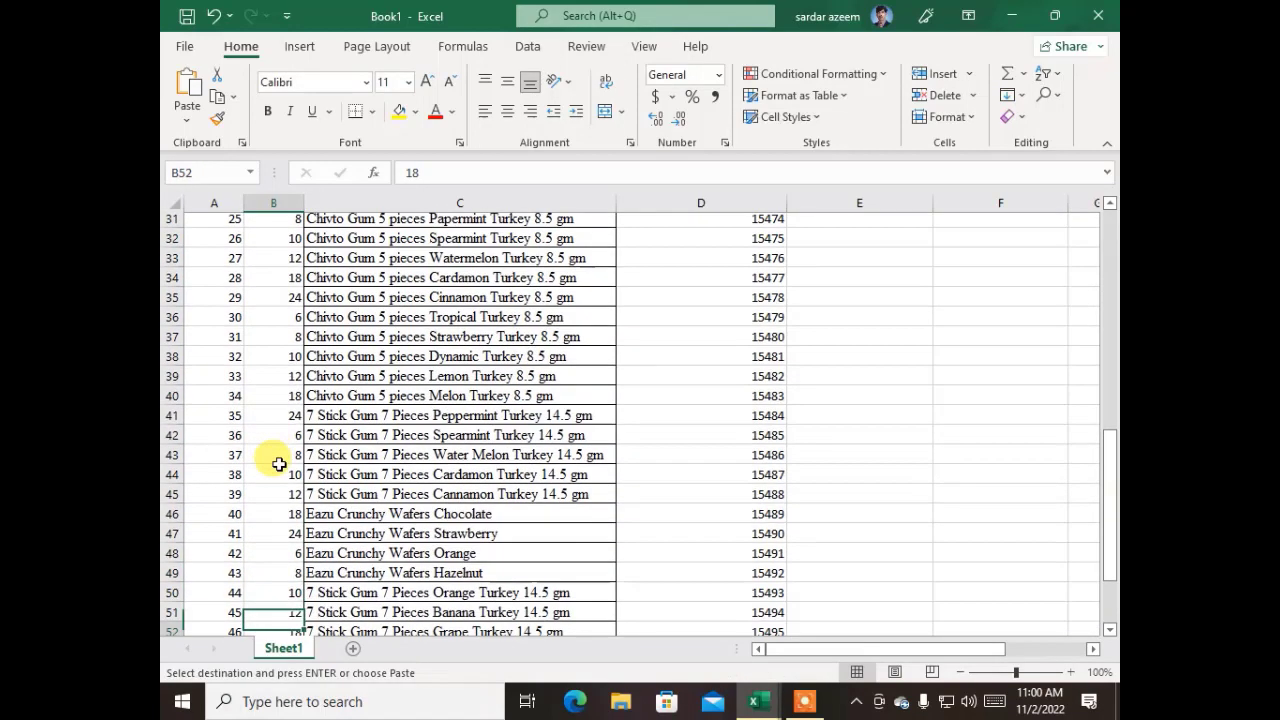
key(Up)
key(Up)
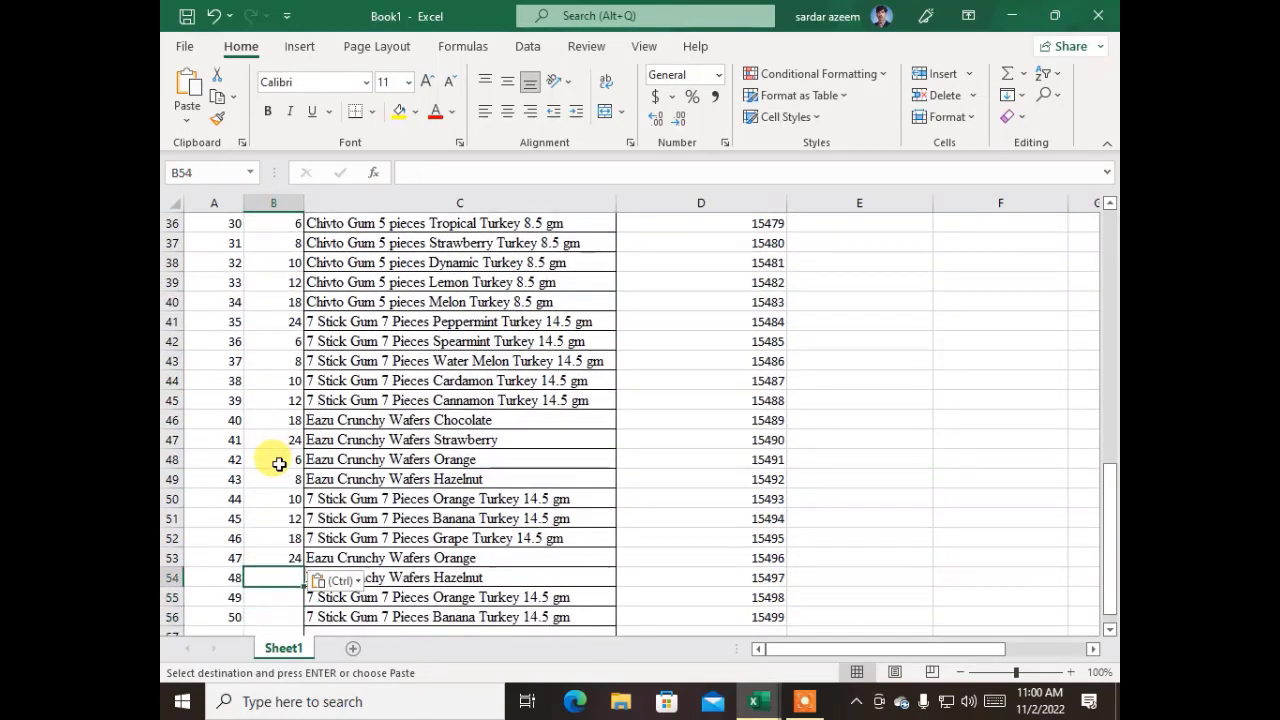
Paste the copied quantity block once more at cell B54 to cover the remaining serial numbers through 50
key(ctrl+v)
key(Down)
key(Down)
key(Down)
key(Down)
key(Down)
key(Down)
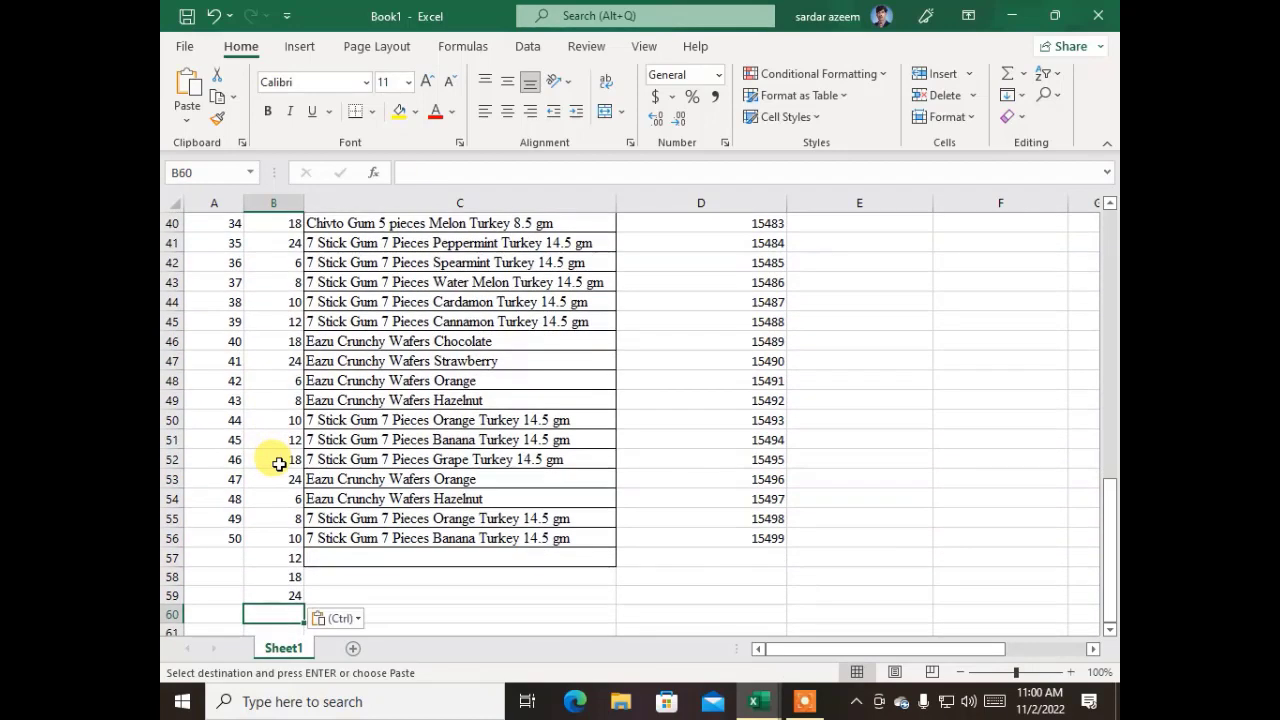
key(Right)
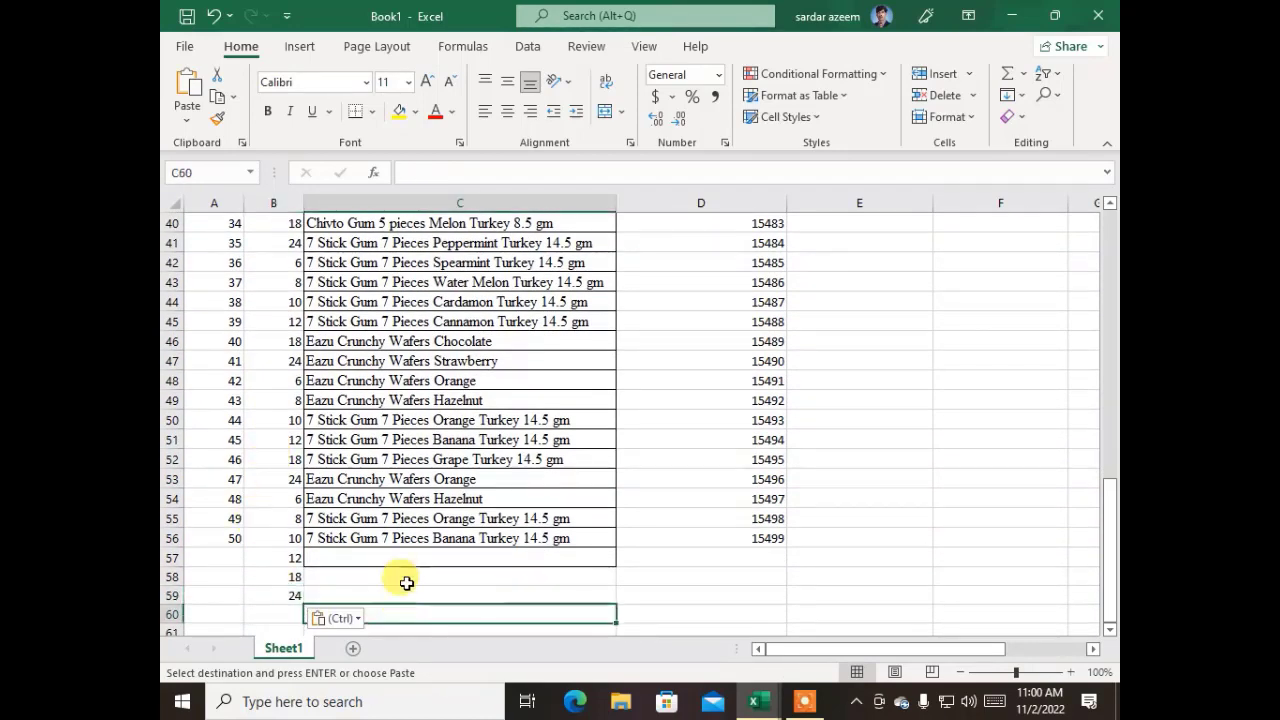
Clear the surplus quantities below serial number 50 by deleting the contents of A57:D62
scroll(406, 583, down, 2)
drag(691, 551, 171, 456)
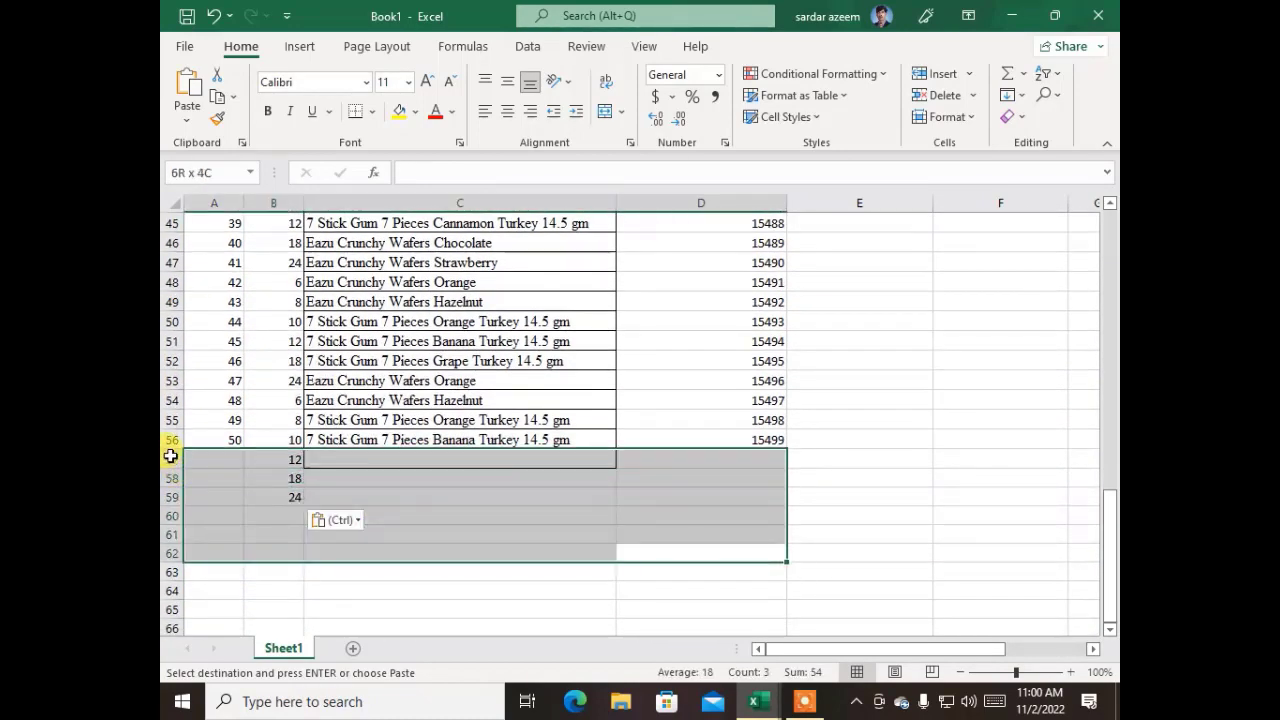
key(Delete)
key(Up)
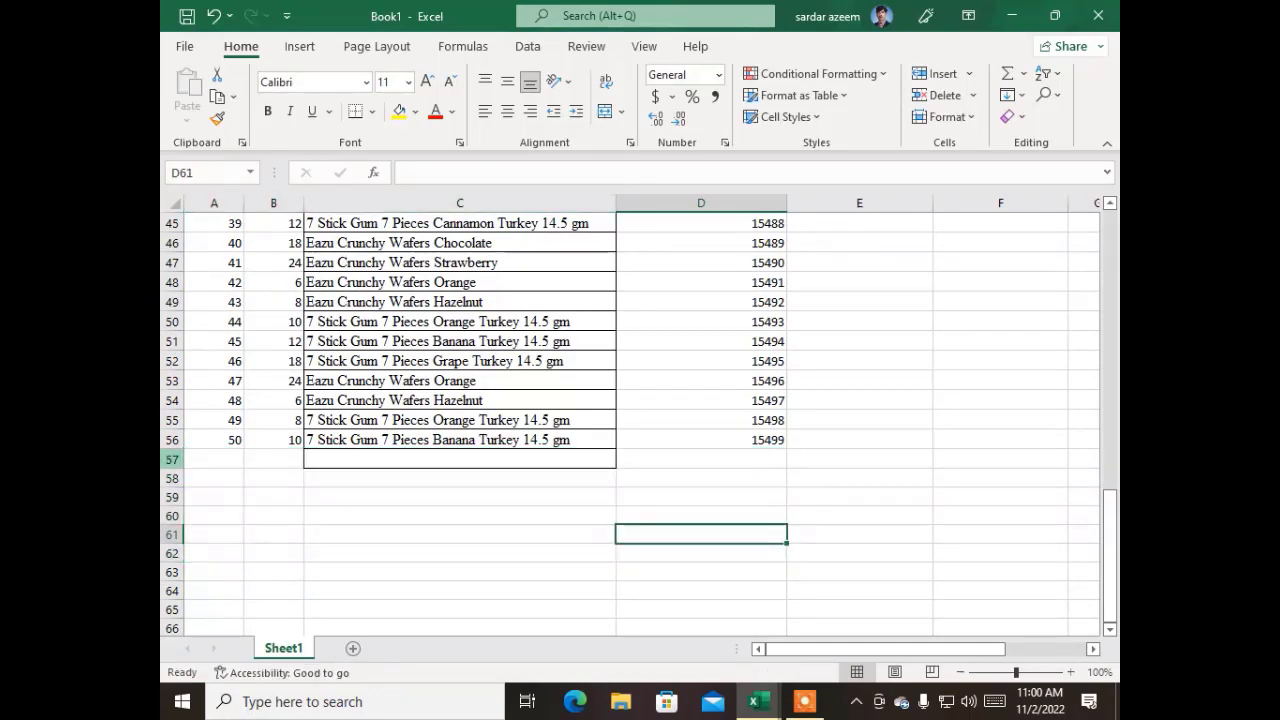
Enter a trade price of 400 for the first product in cell E7
scroll(677, 437, up, 15)
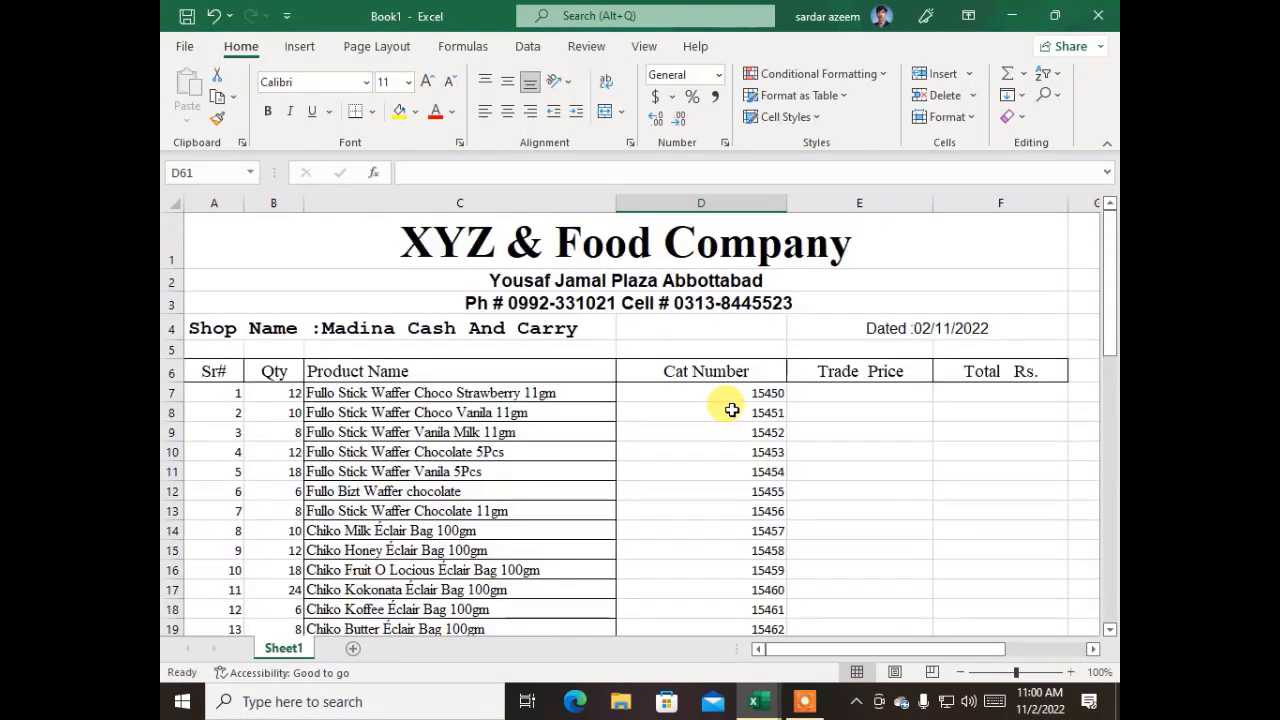
click(834, 390)
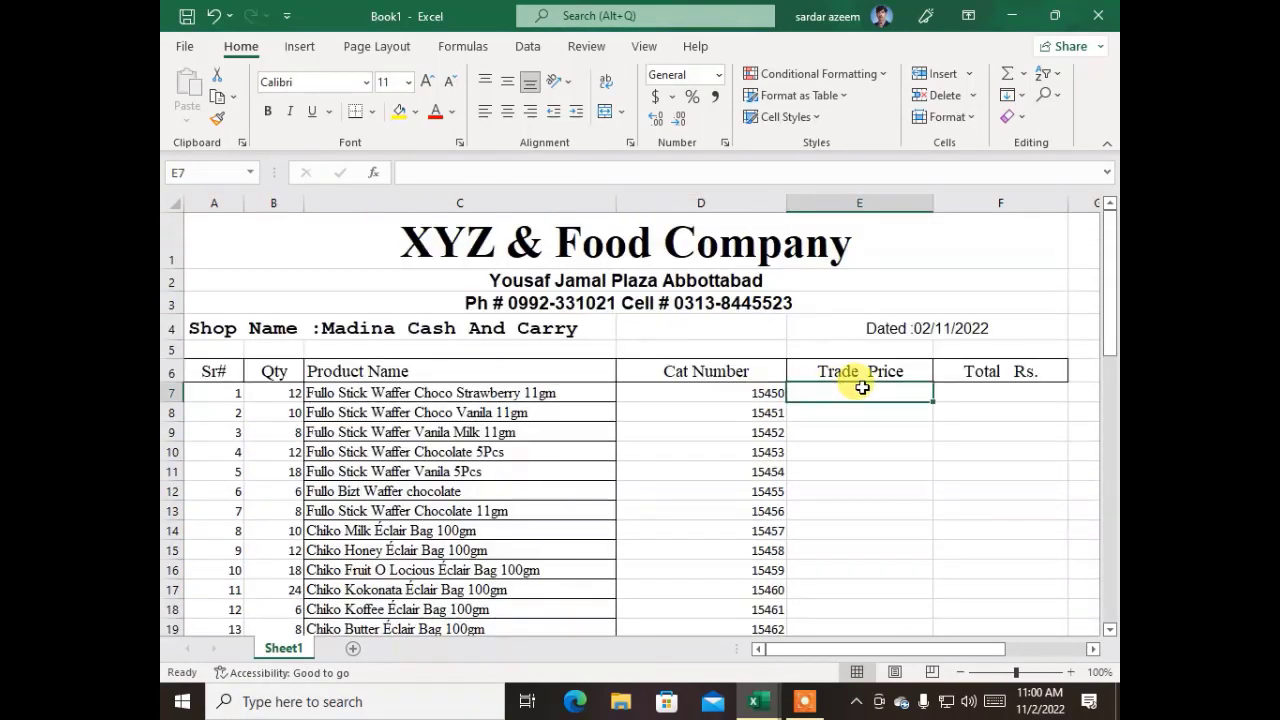
click(473, 393)
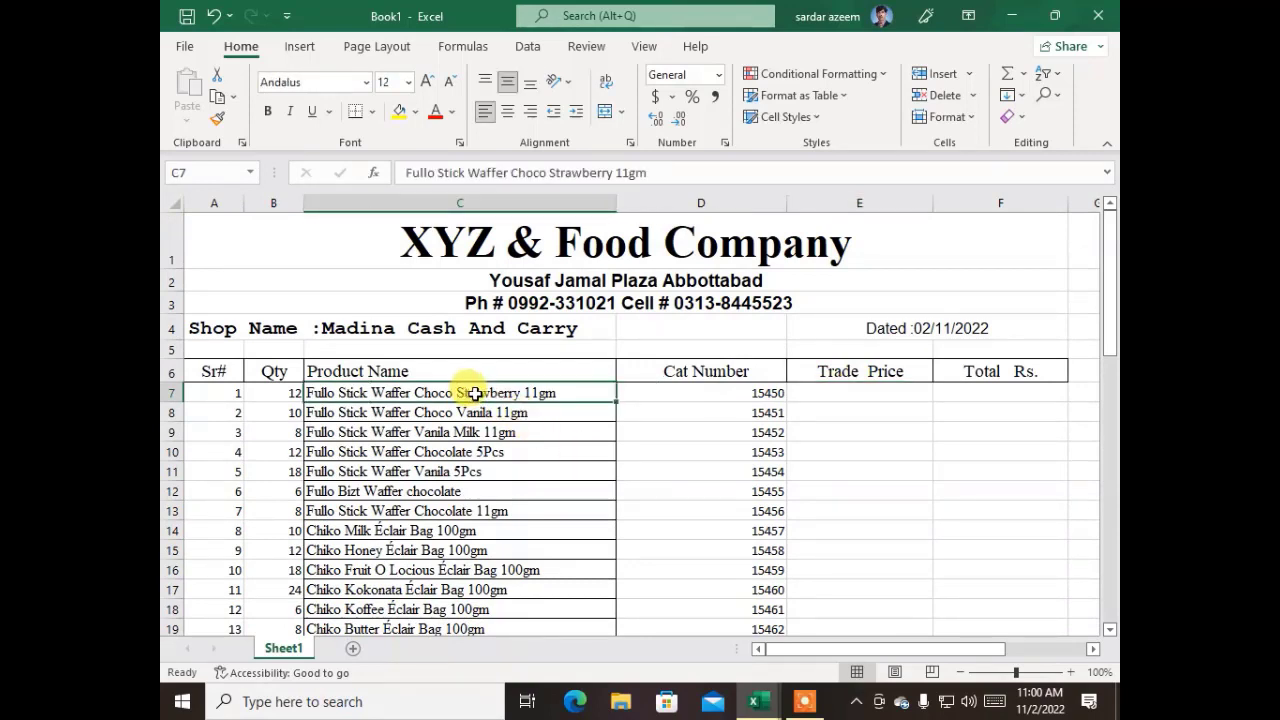
click(854, 394)
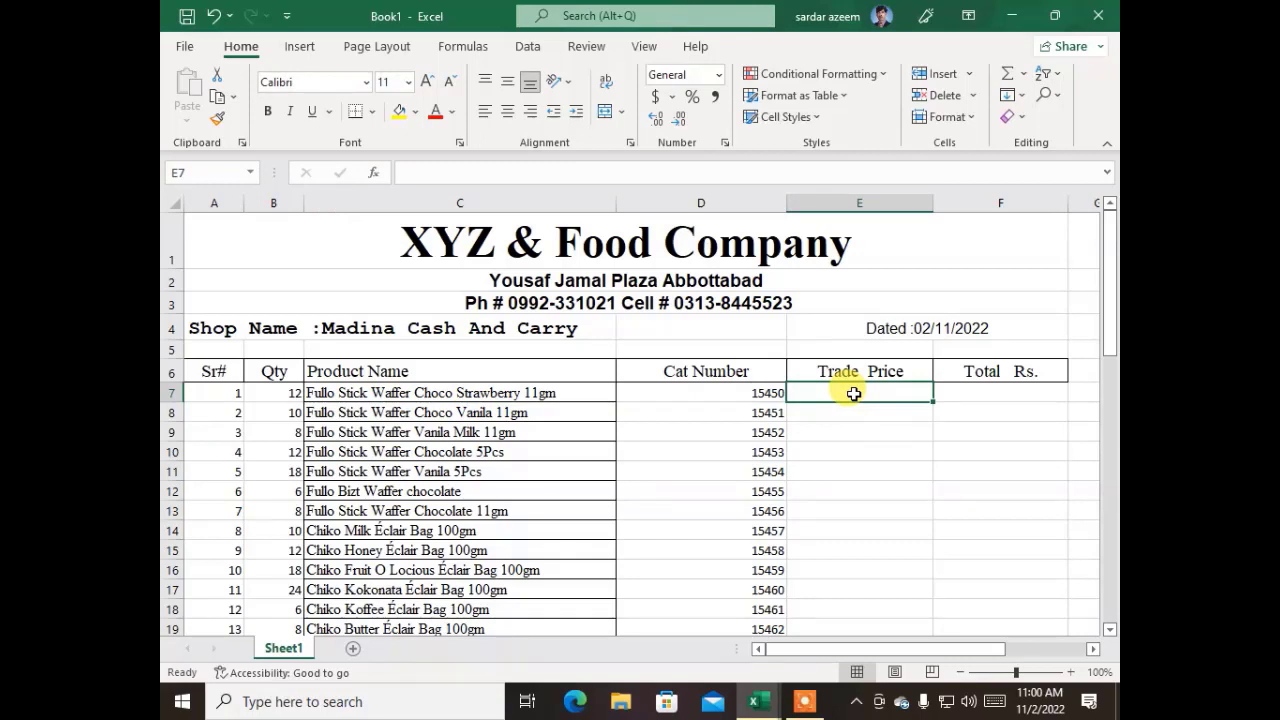
text(400)
key(Return)
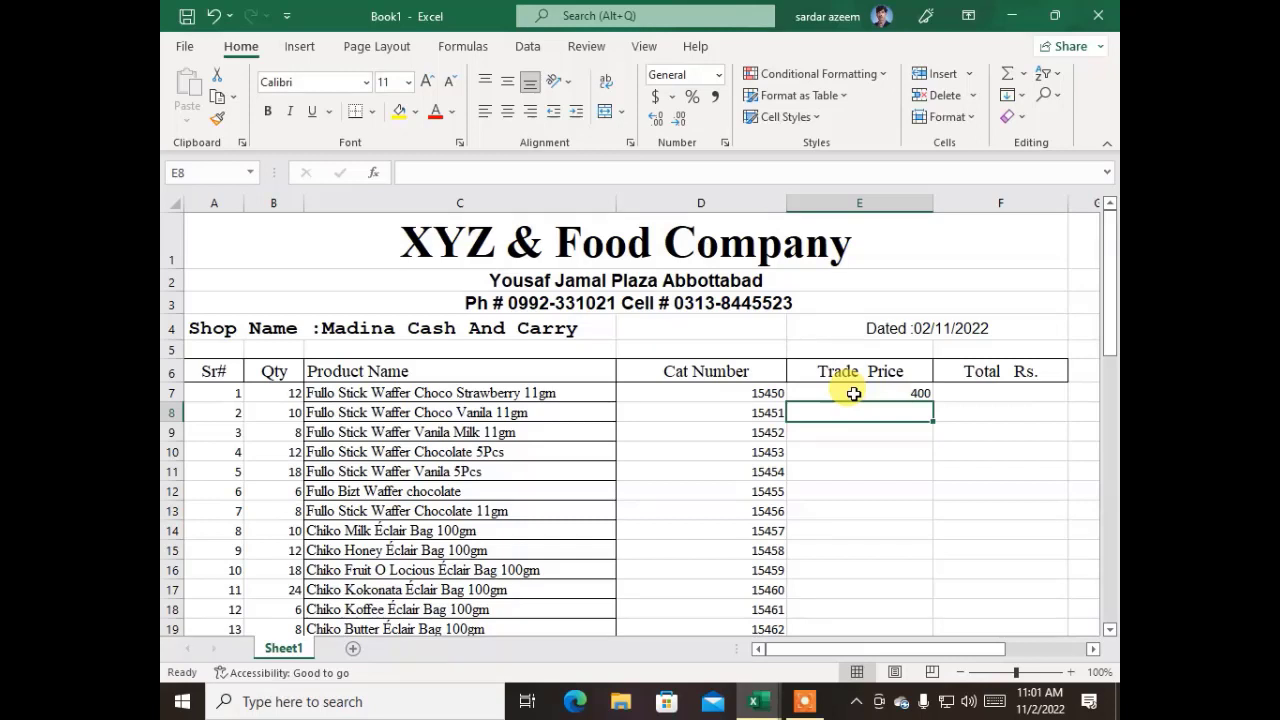
Enter a trade price of 420 for the second product in cell E8
text(421)
key(BackSpace)
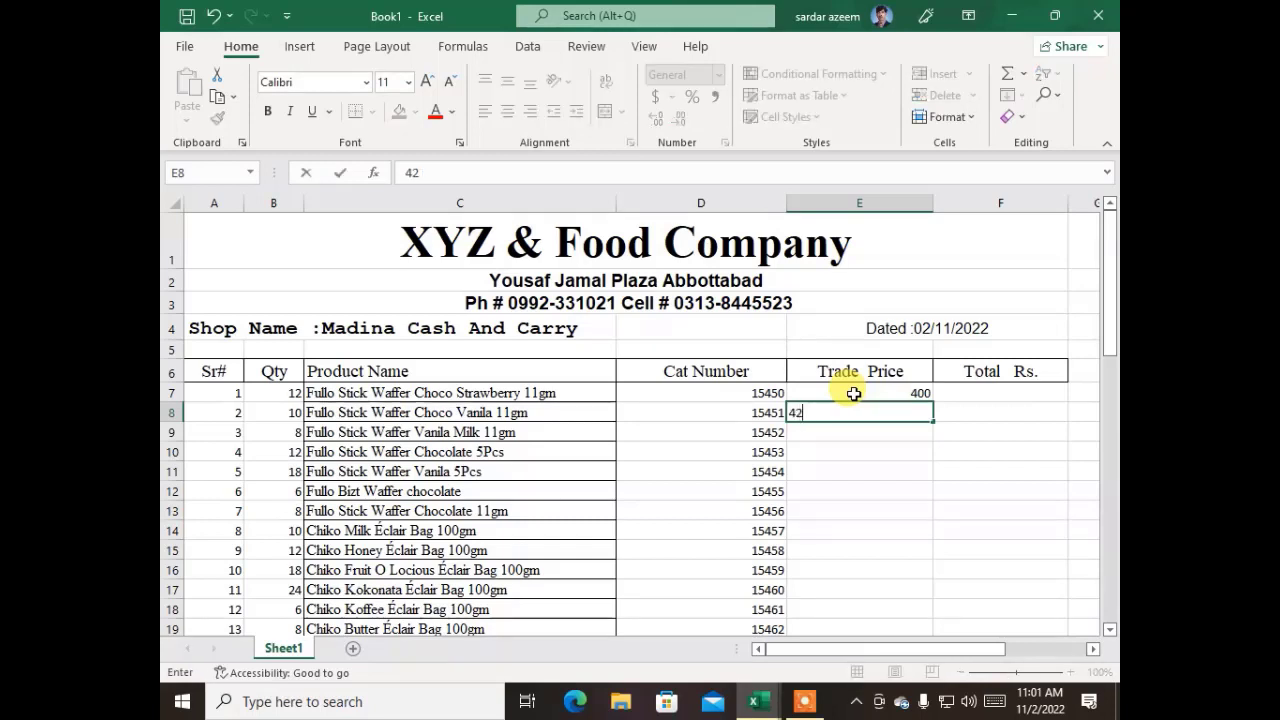
key(Right)
key(Left)
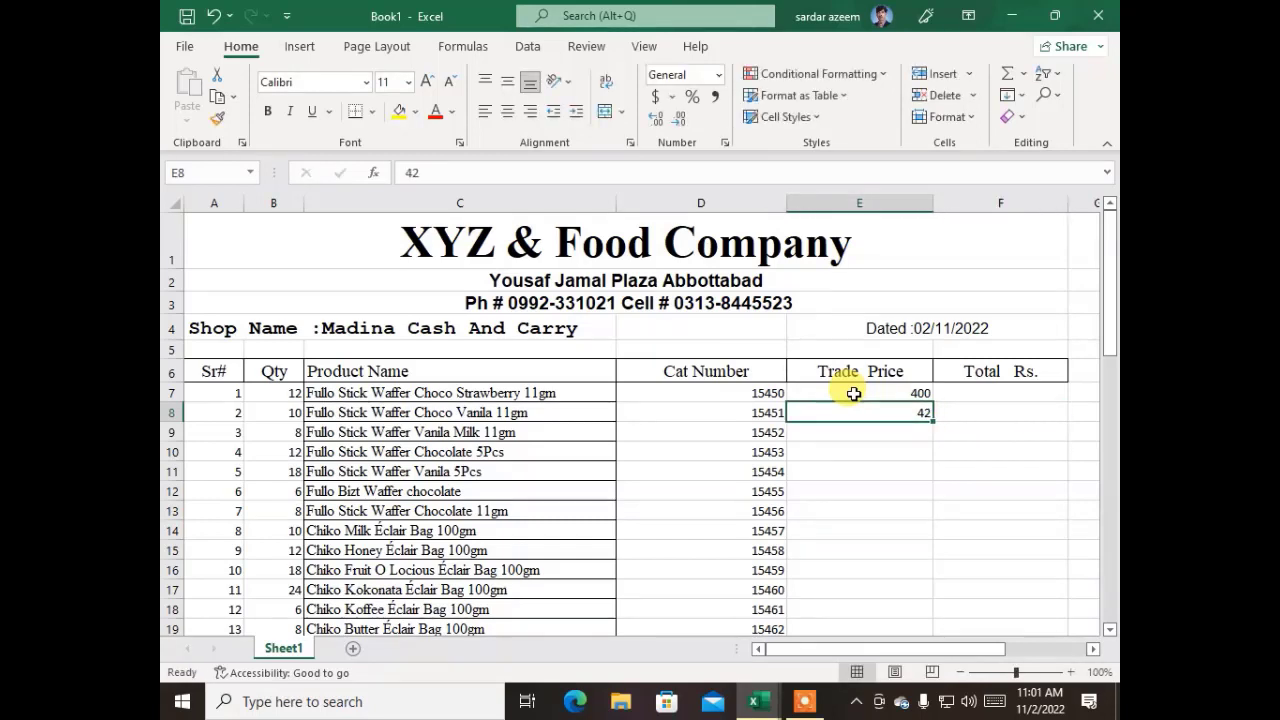
text(4)
key(Return)
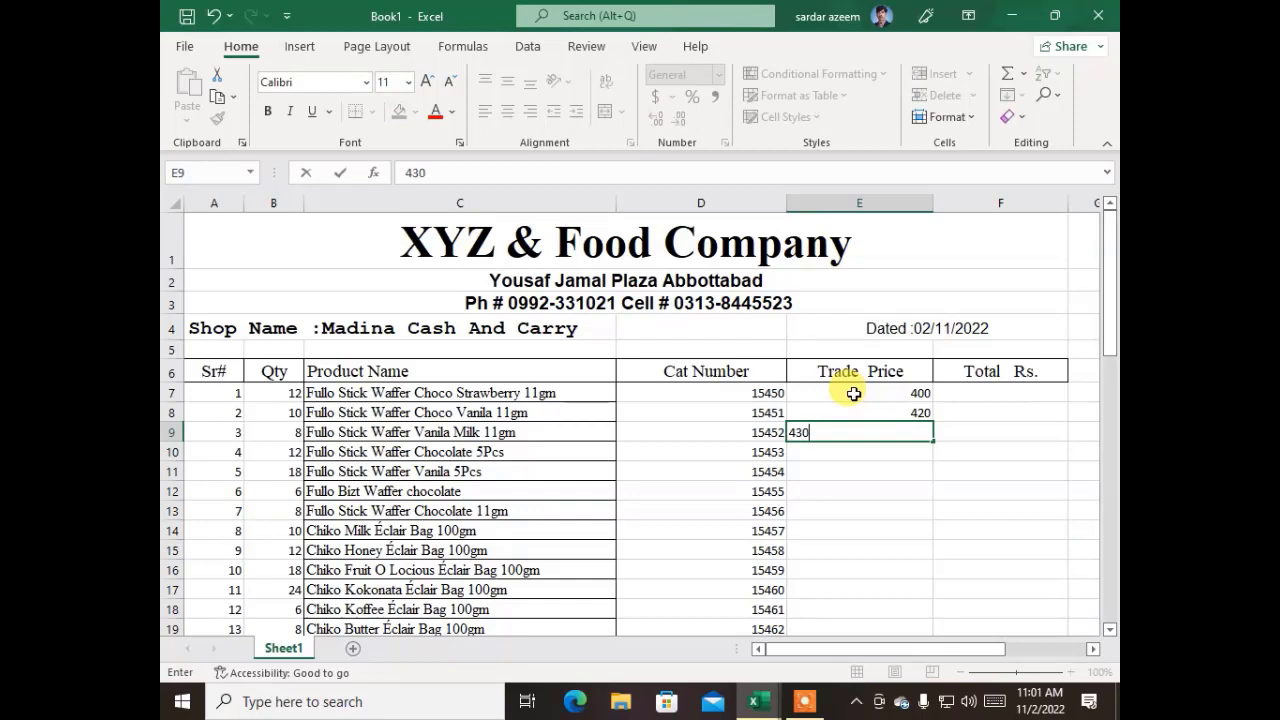
Enter trade prices of 430, 450 and 460 in cells E9 to E11
key(Return)
text(450)
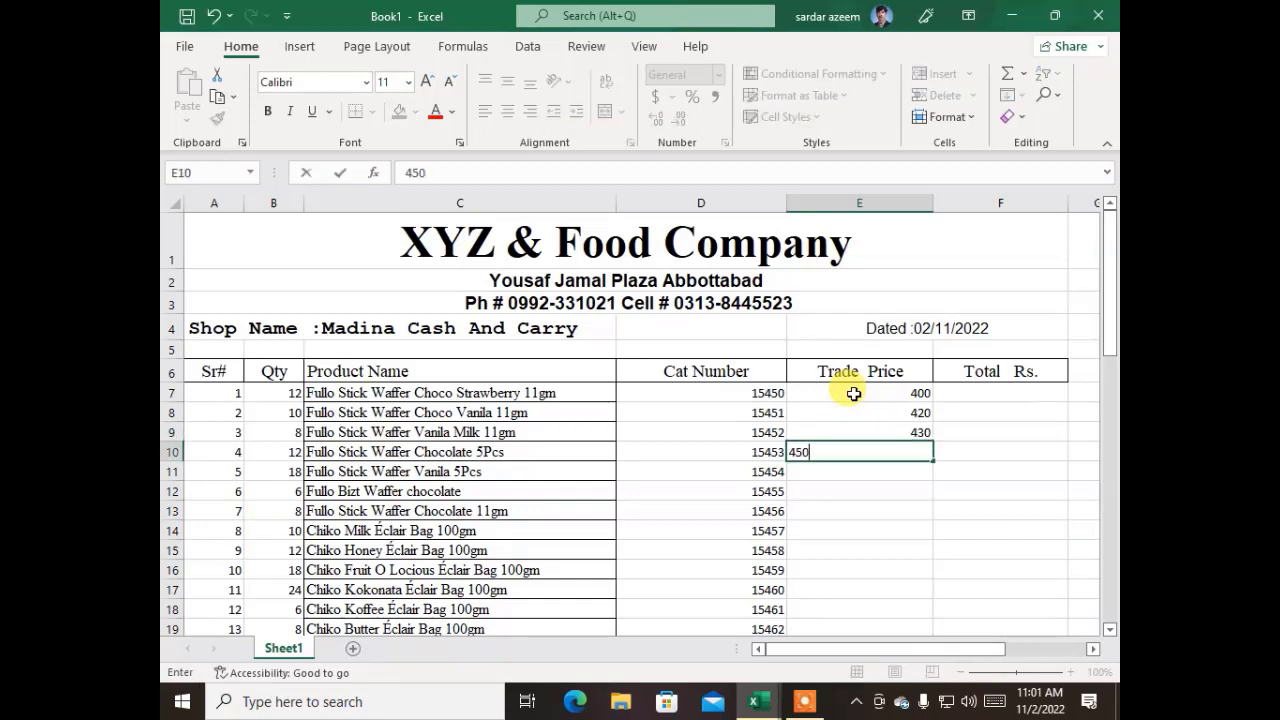
key(Return)
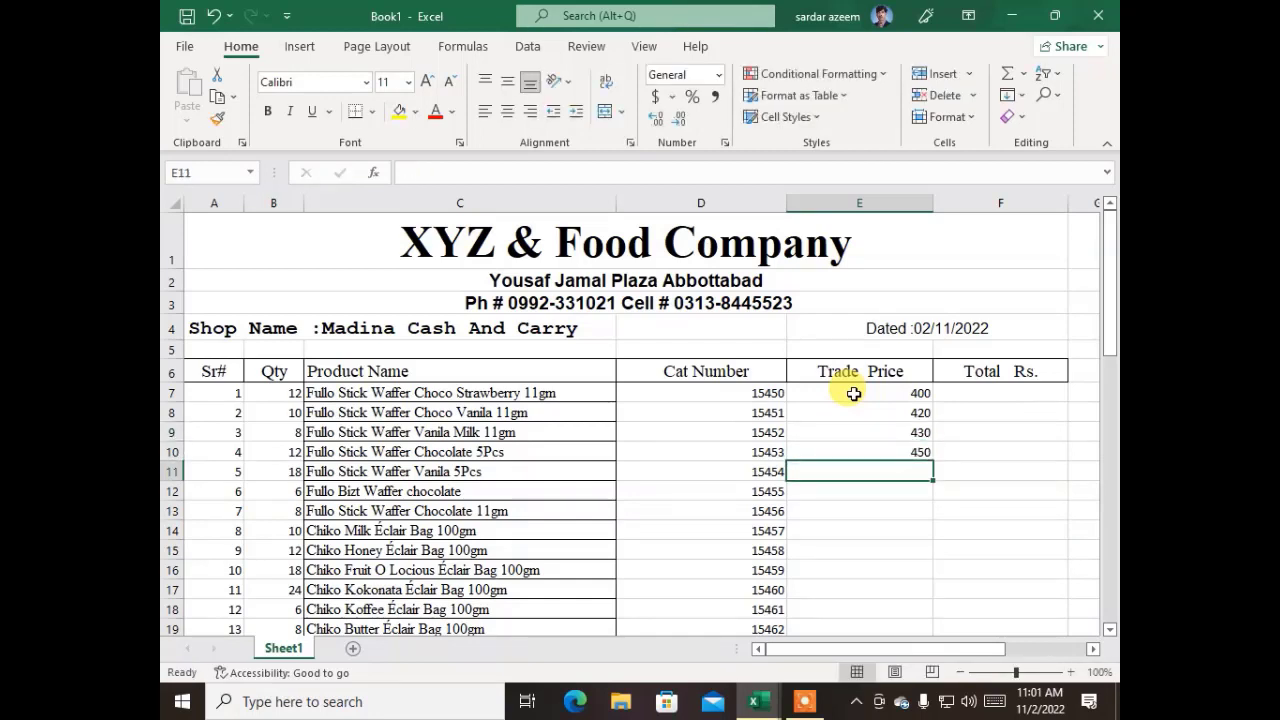
text(460)
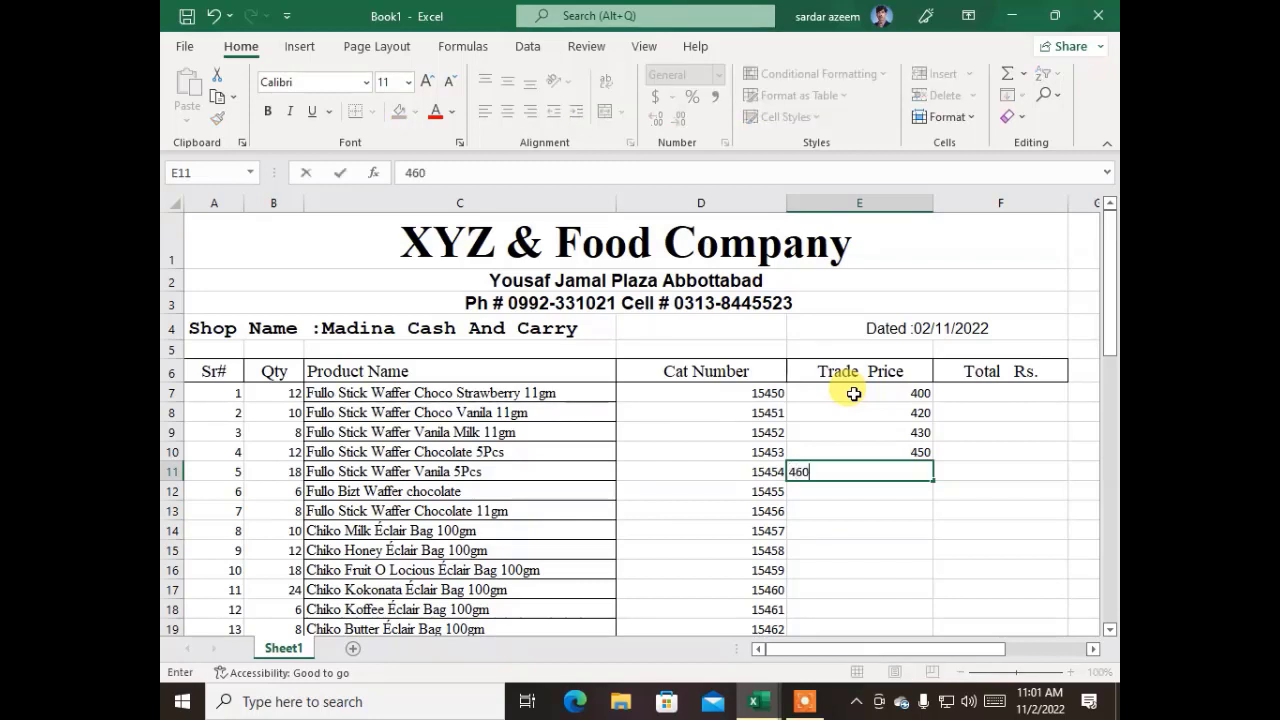
key(Return)
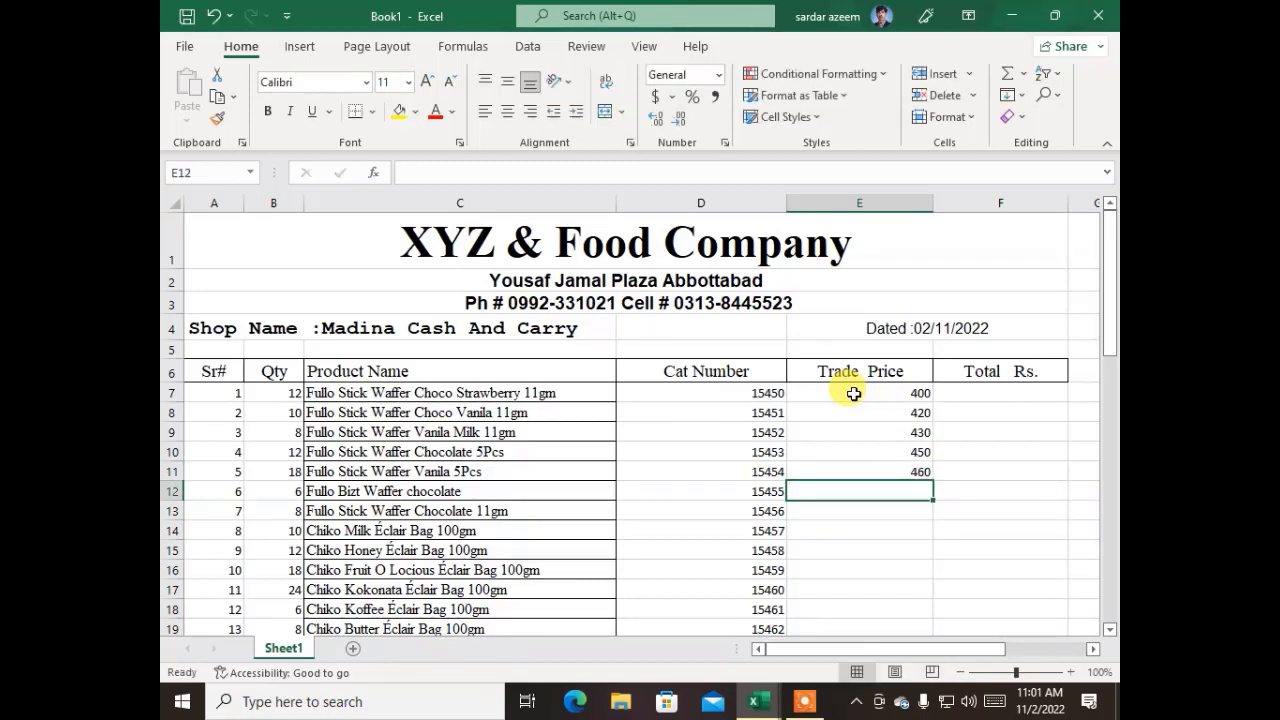
Enter trade prices of 470 and 500 in cells E12 and E13
text(470)
key(Return)
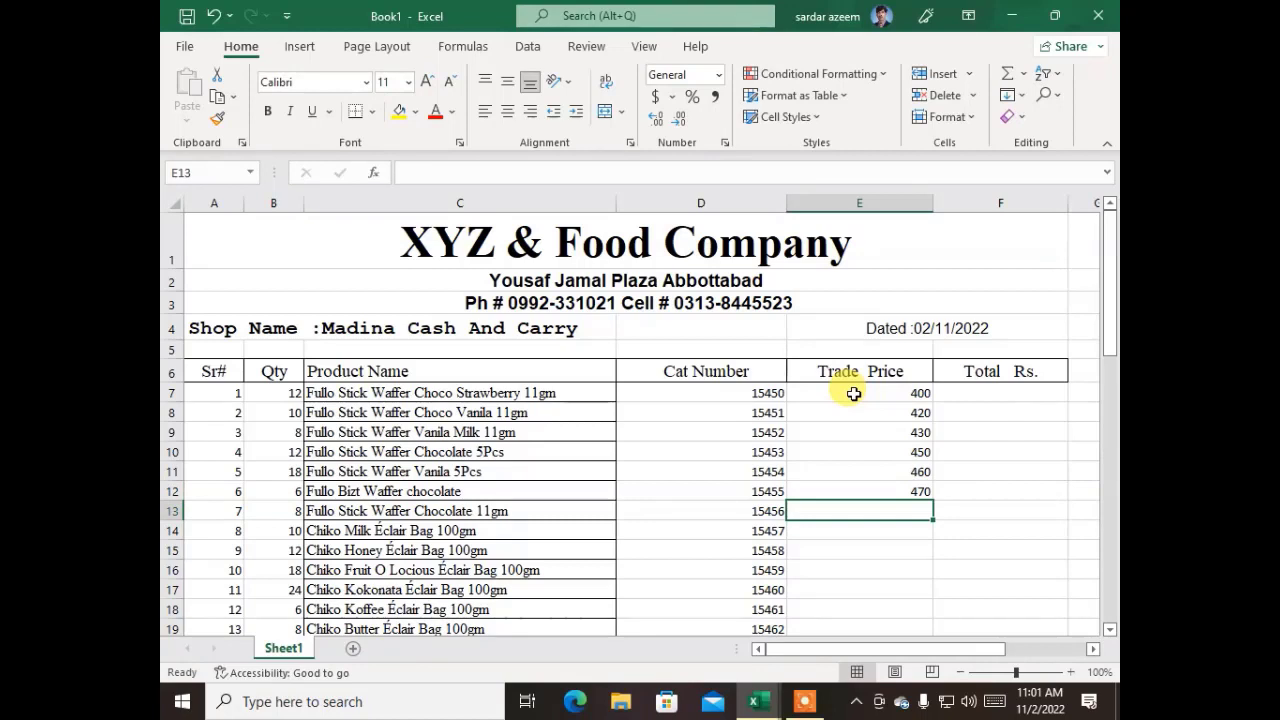
text(500)
key(Return)
Copy the block of seven trade prices in E7:E13
key(Up)
key(Up)
key(Up)
key(Up)
key(Up)
key(Up)
key(Up)
key(shift+Down)
key(shift+Down)
key(shift+Down)
key(shift+Down)
key(shift+Down)
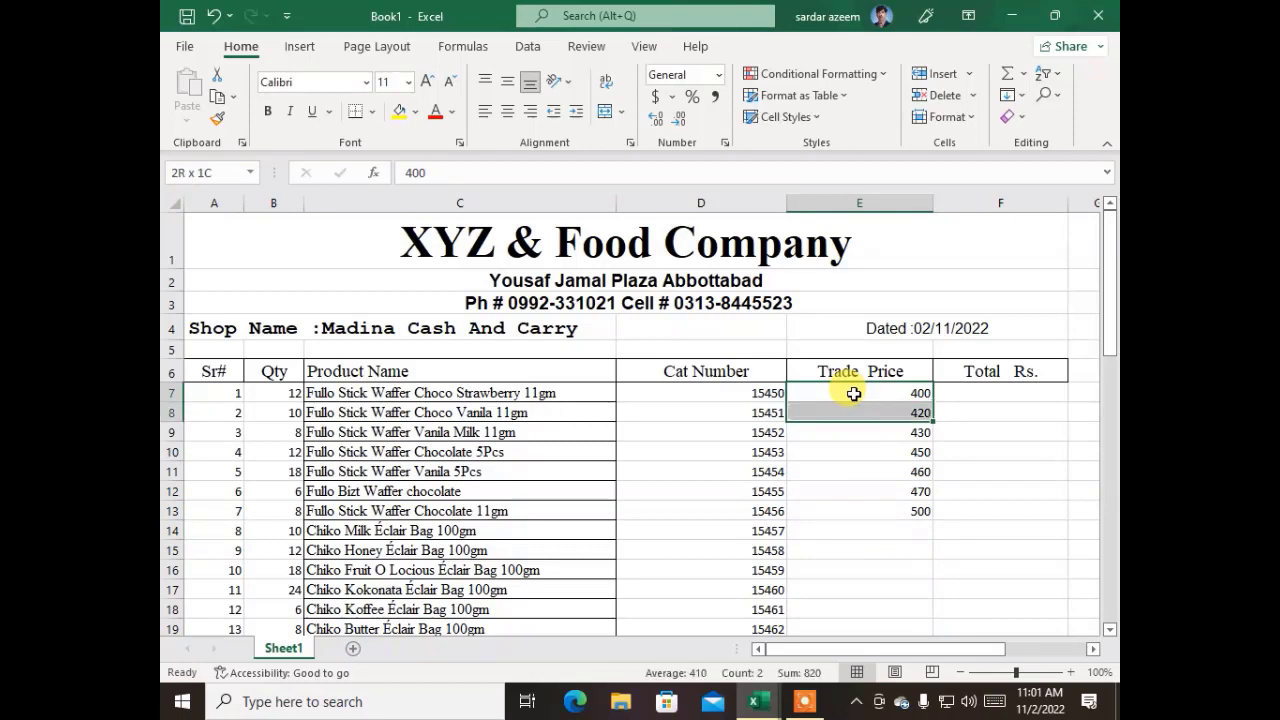
key(shift+Down)
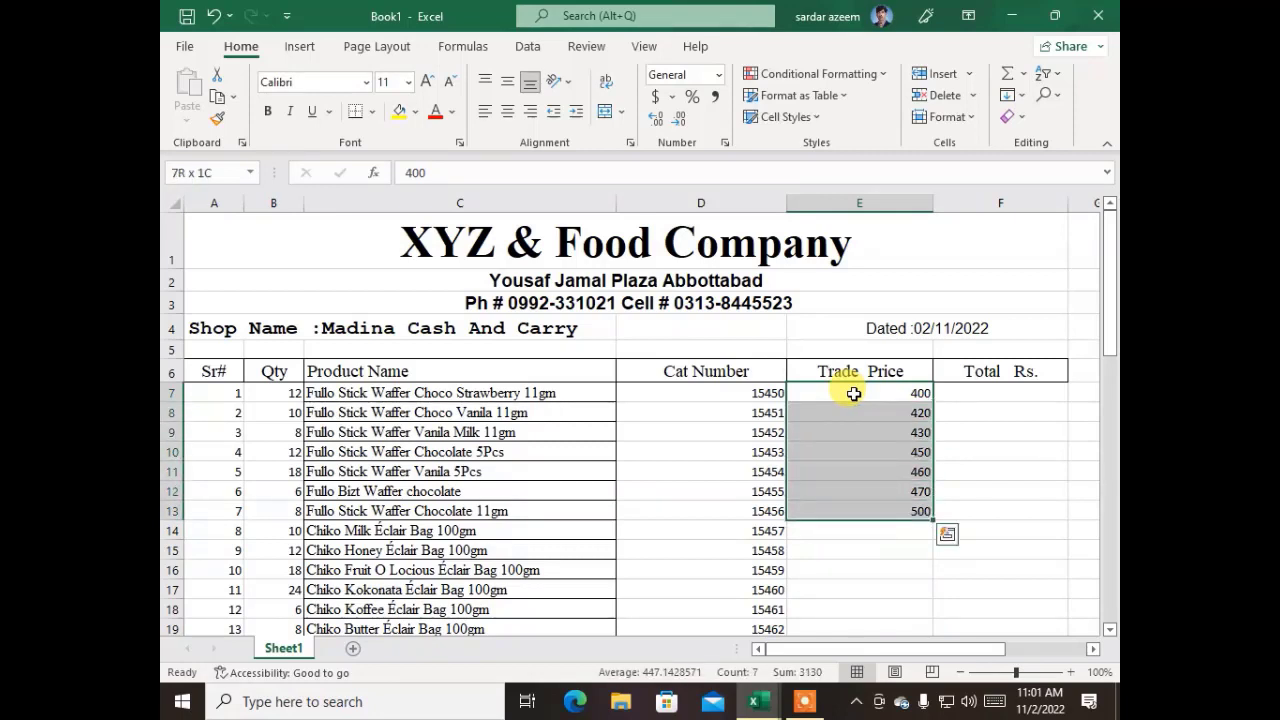
key(ctrl+c)
Paste the copied trade price block directly below the original at cells E14 and E21
key(Down)
key(Down)
key(Down)
key(Down)
key(Down)
key(Down)
key(Down)
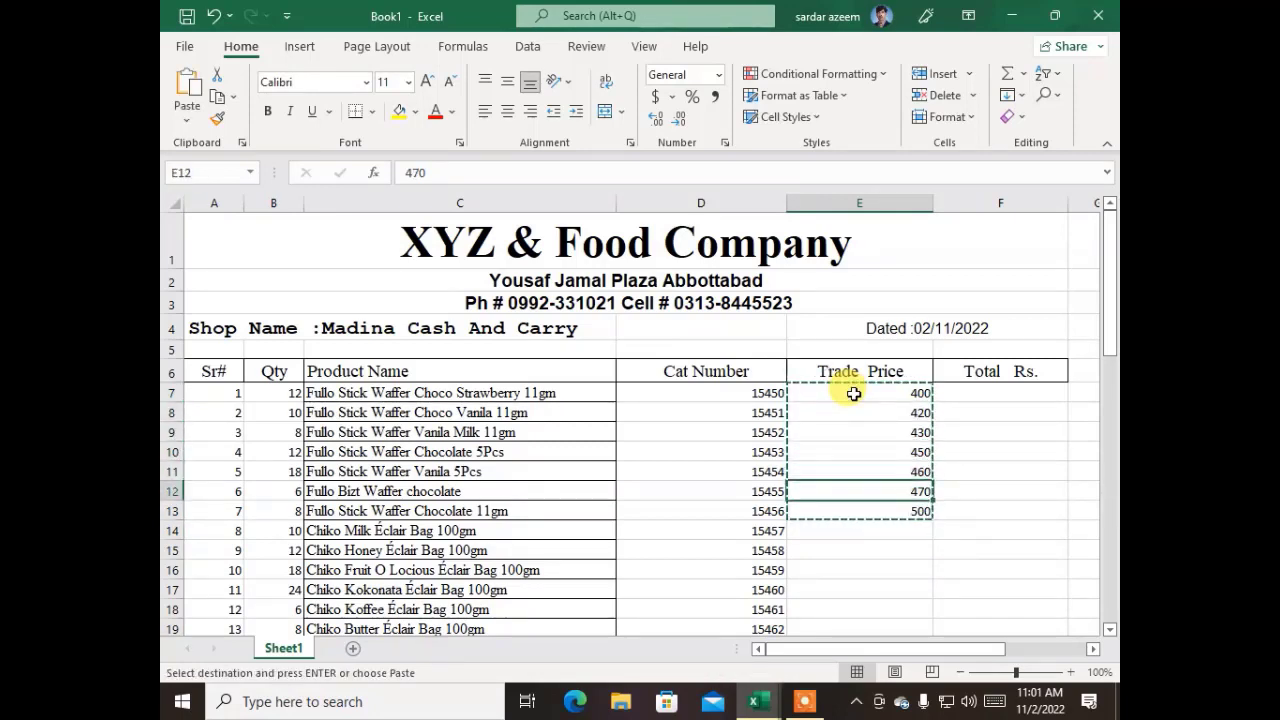
key(ctrl+v)
key(Down)
key(Down)
key(Down)
key(Down)
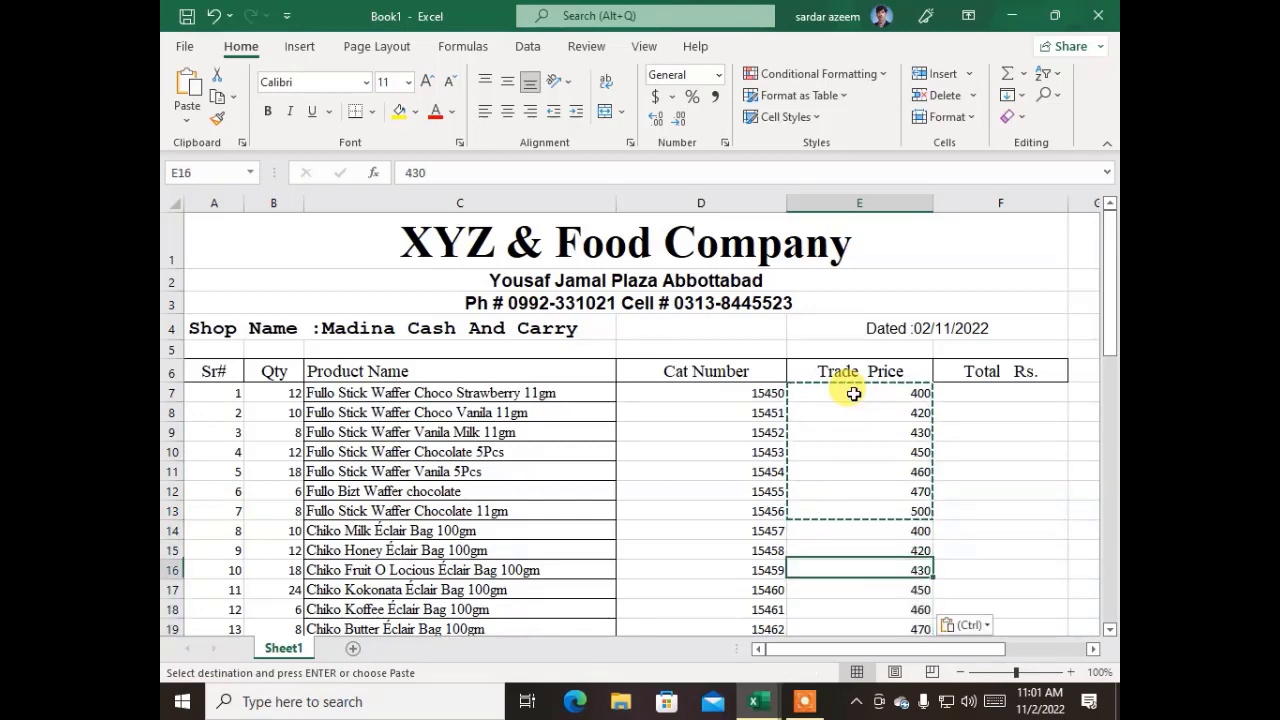
key(Down)
key(Down)
key(Down)
key(ctrl+v)
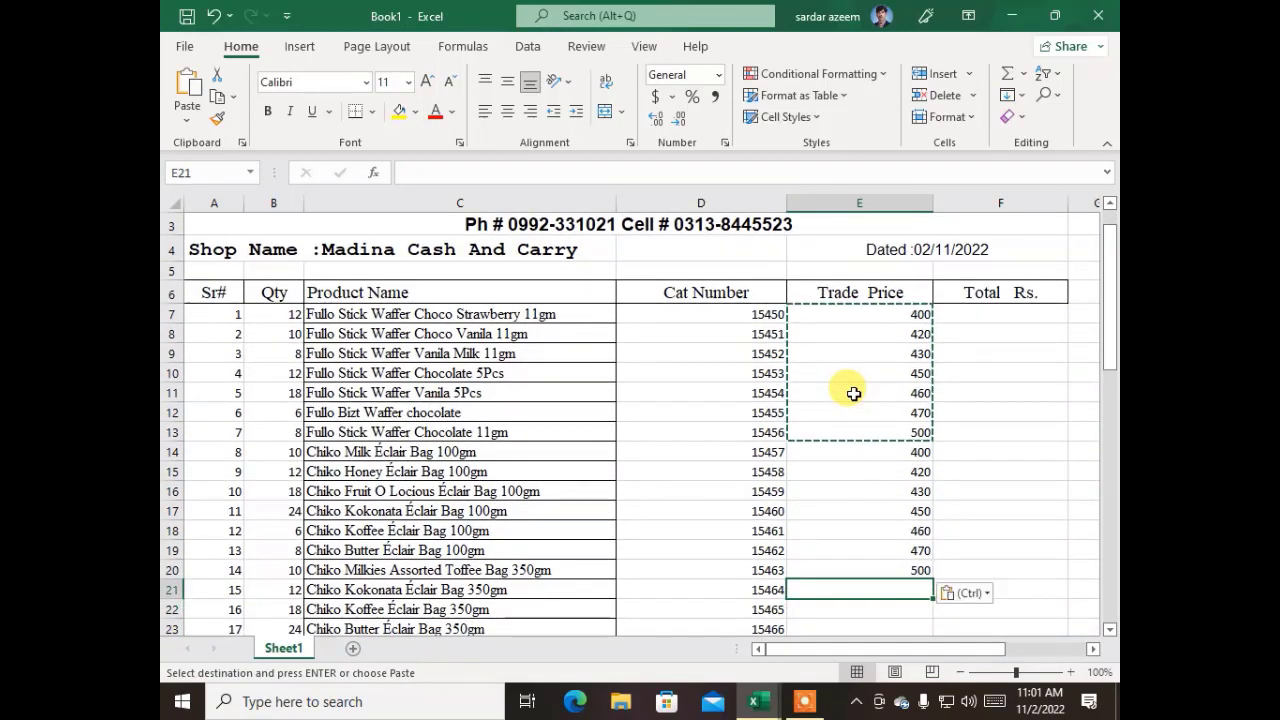
Continue the Trade Price column by pasting the copied block at cells E28 and E35
key(Down)
key(Down)
key(Down)
key(Down)
key(Down)
key(Down)
key(Down)
key(Down)
key(Down)
key(Down)
key(Down)
key(Down)
key(Down)
key(Down)
key(Down)
key(Down)
key(Down)
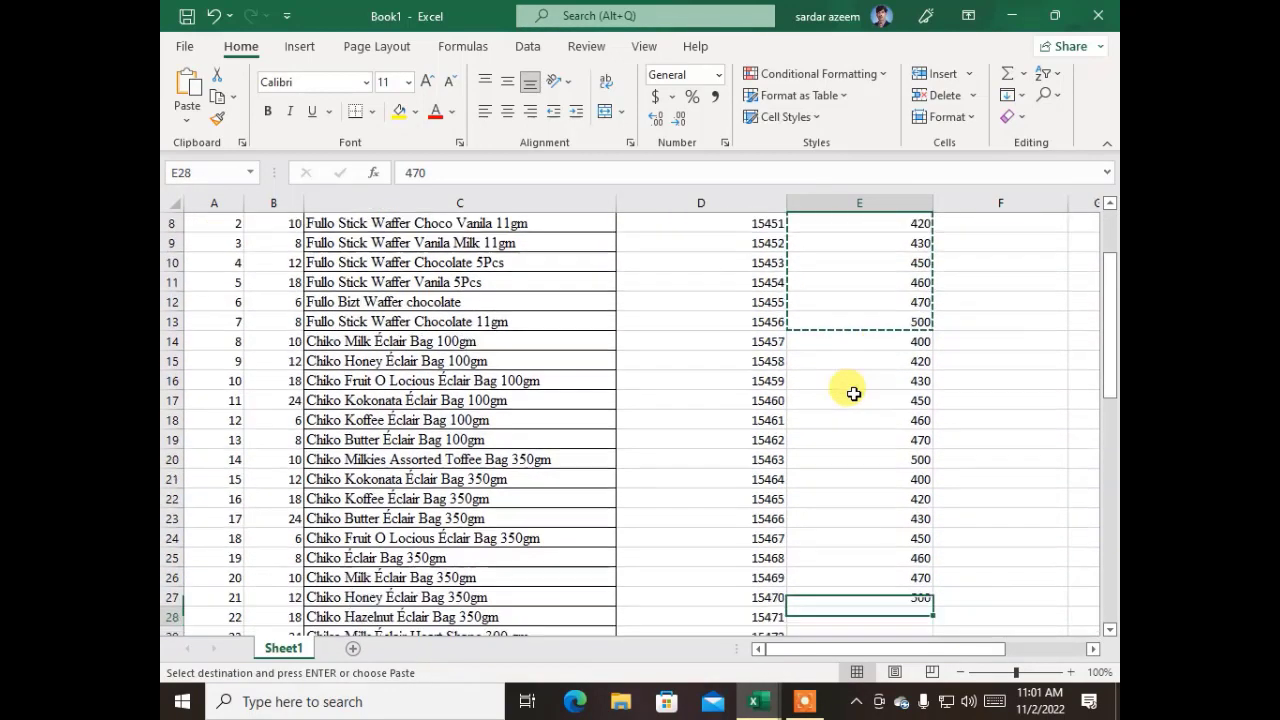
key(Up)
key(Up)
key(Up)
key(Up)
key(Up)
key(Up)
key(Up)
key(Up)
key(Up)
key(Up)
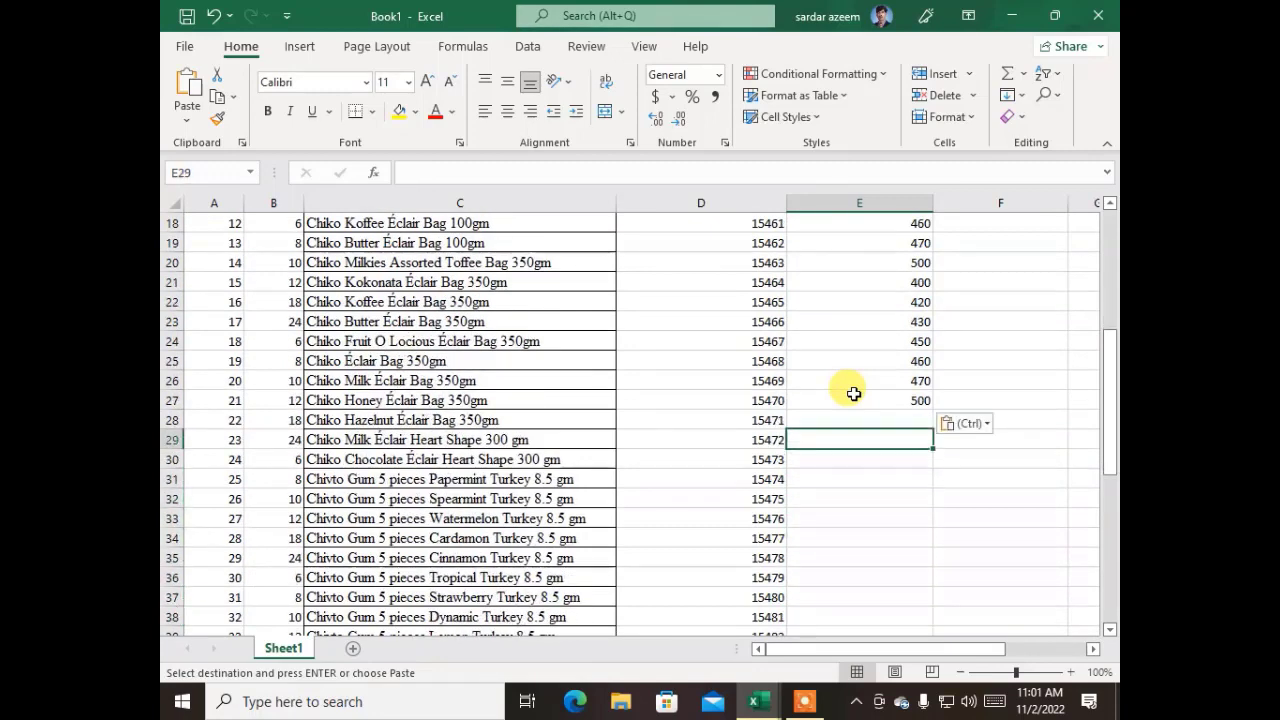
key(ctrl+v)
key(Down)
key(Down)
key(Down)
key(Down)
key(Down)
key(Down)
key(Down)
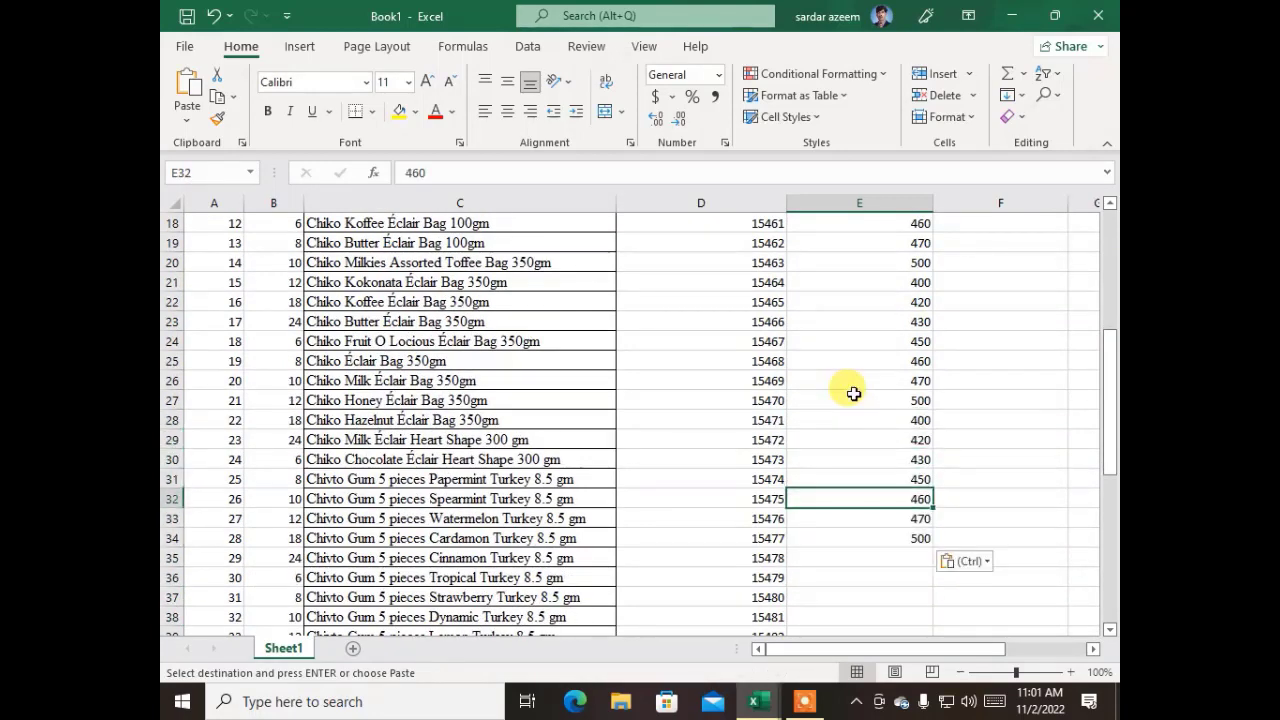
key(ctrl+v)
Paste the copied trade price block again at cell E42
key(Down)
key(Down)
key(Down)
key(Down)
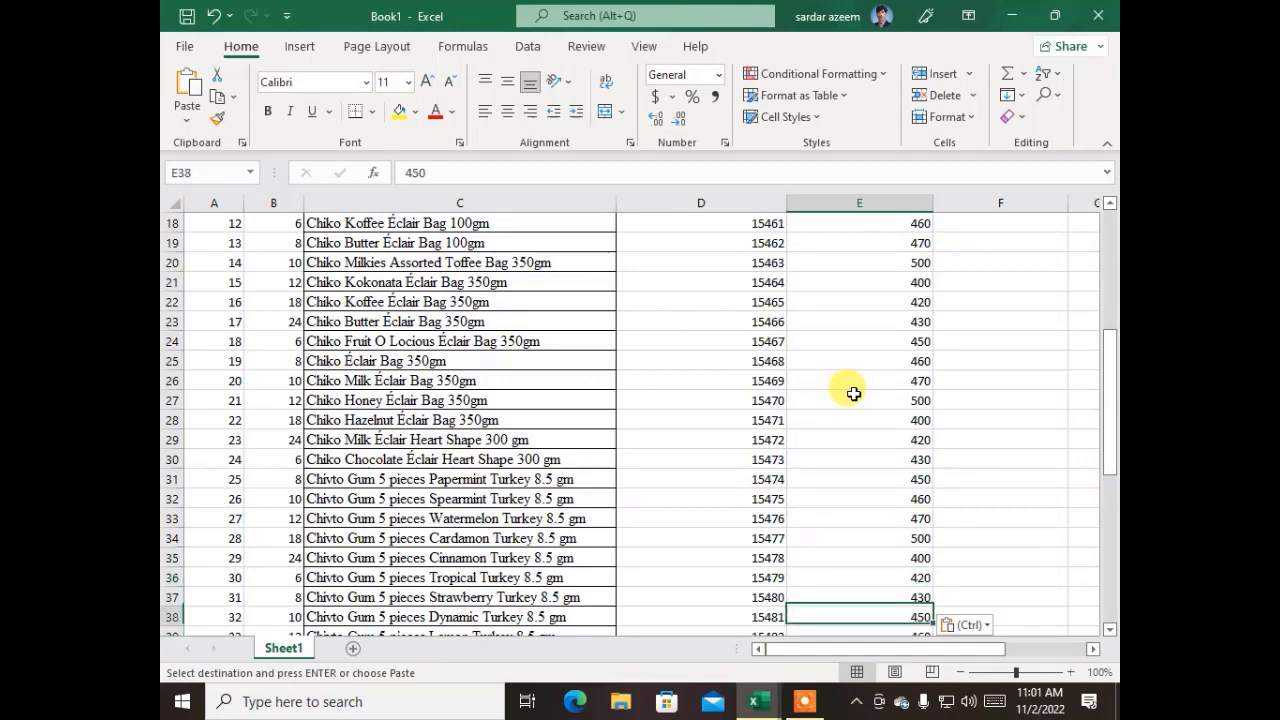
key(Down)
key(Down)
key(Down)
key(Down)
key(Down)
key(Down)
key(Down)
key(Down)
key(Down)
key(Up)
key(Up)
key(Up)
key(Up)
key(Up)
key(Up)
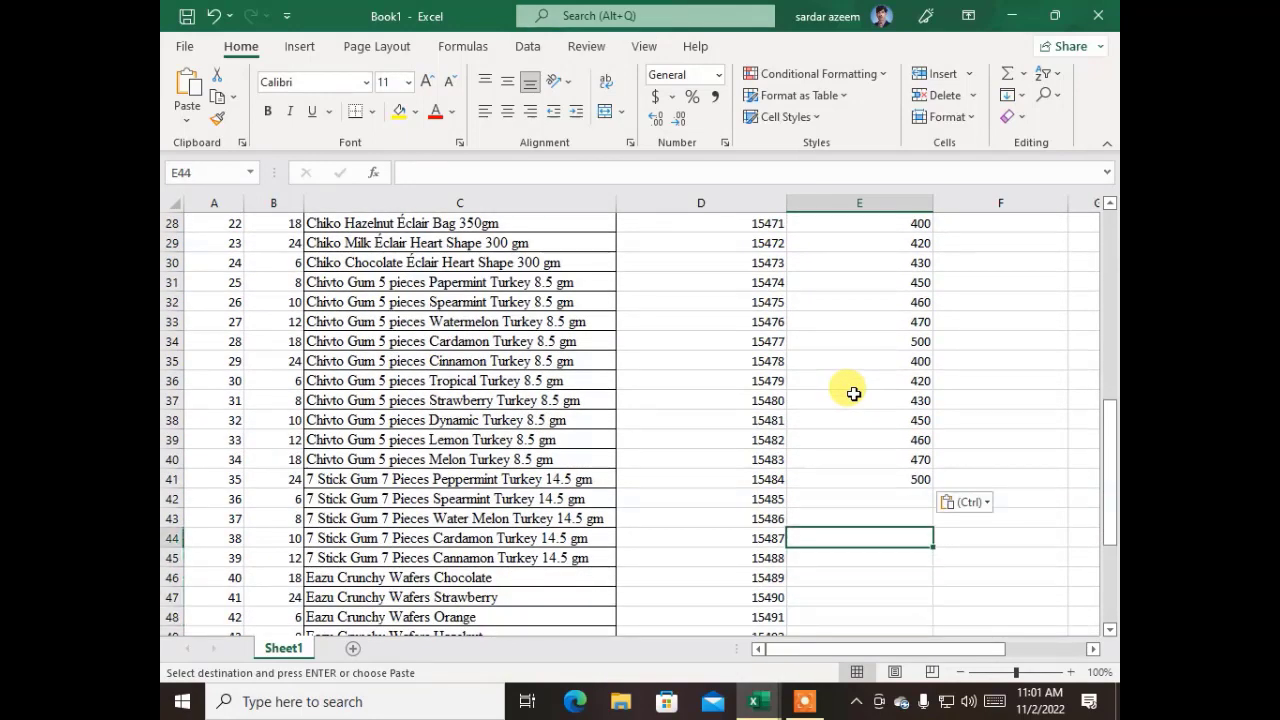
key(ctrl+v)
Extend the Trade Price column with the copied block at cell E49
key(Down)
key(Down)
key(Down)
key(Down)
key(Down)
key(Down)
key(Down)
key(Down)
key(Down)
key(Down)
key(Down)
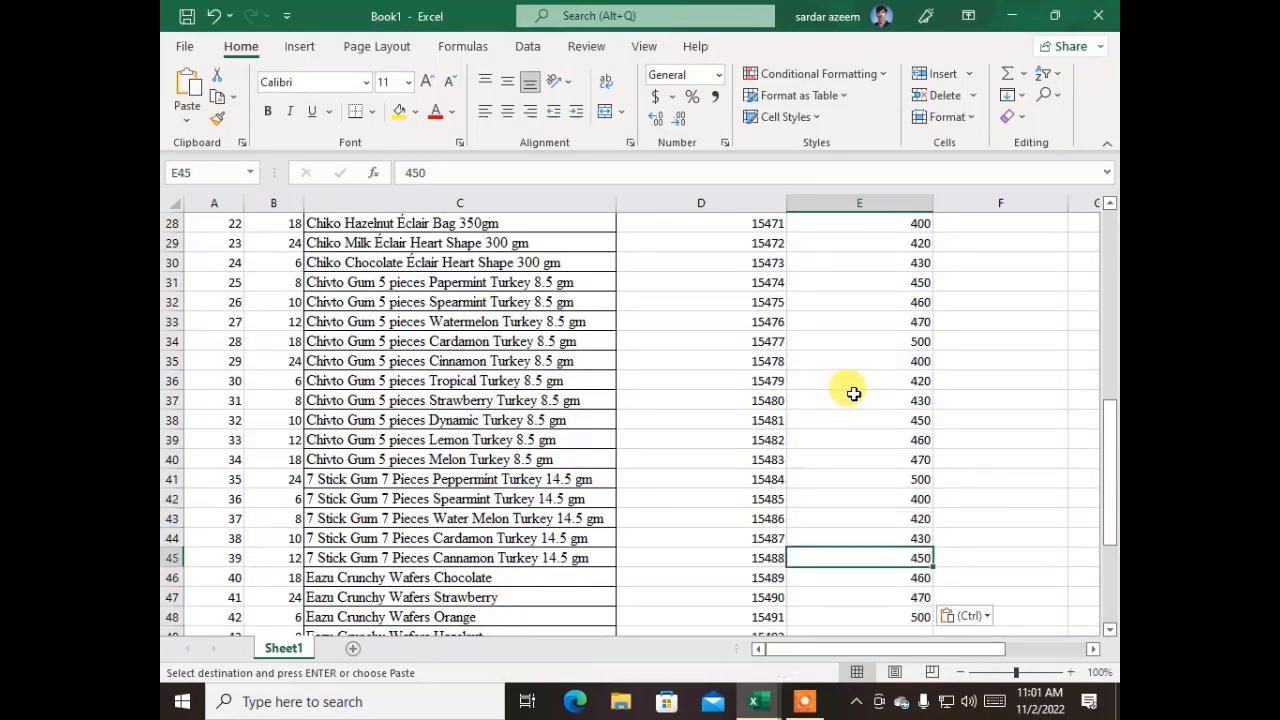
key(Up)
key(Up)
key(Up)
key(Up)
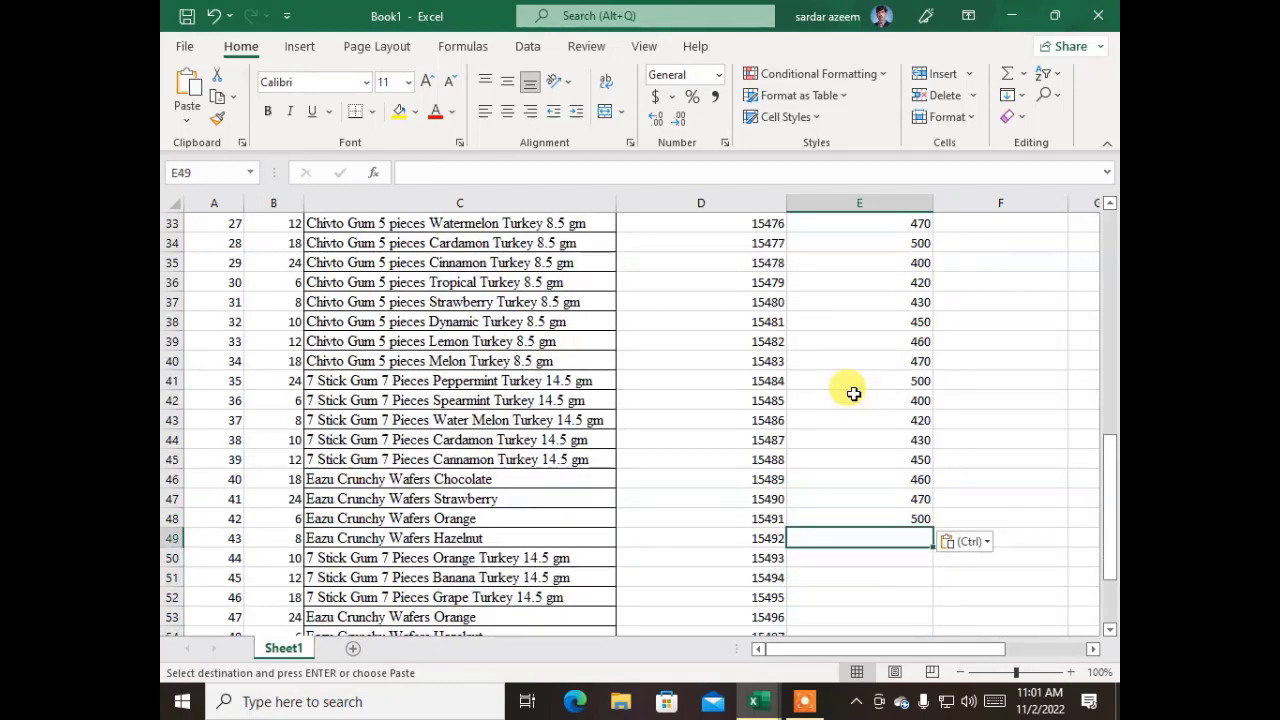
key(ctrl+v)
Paste the copied trade price block at cell E56 to cover serial number 50
key(Down)
key(Down)
key(Down)
key(Down)
key(Down)
key(Down)
key(Down)
key(Down)
key(Down)
key(Down)
key(Down)
key(Down)
key(Down)
key(Down)
key(Down)
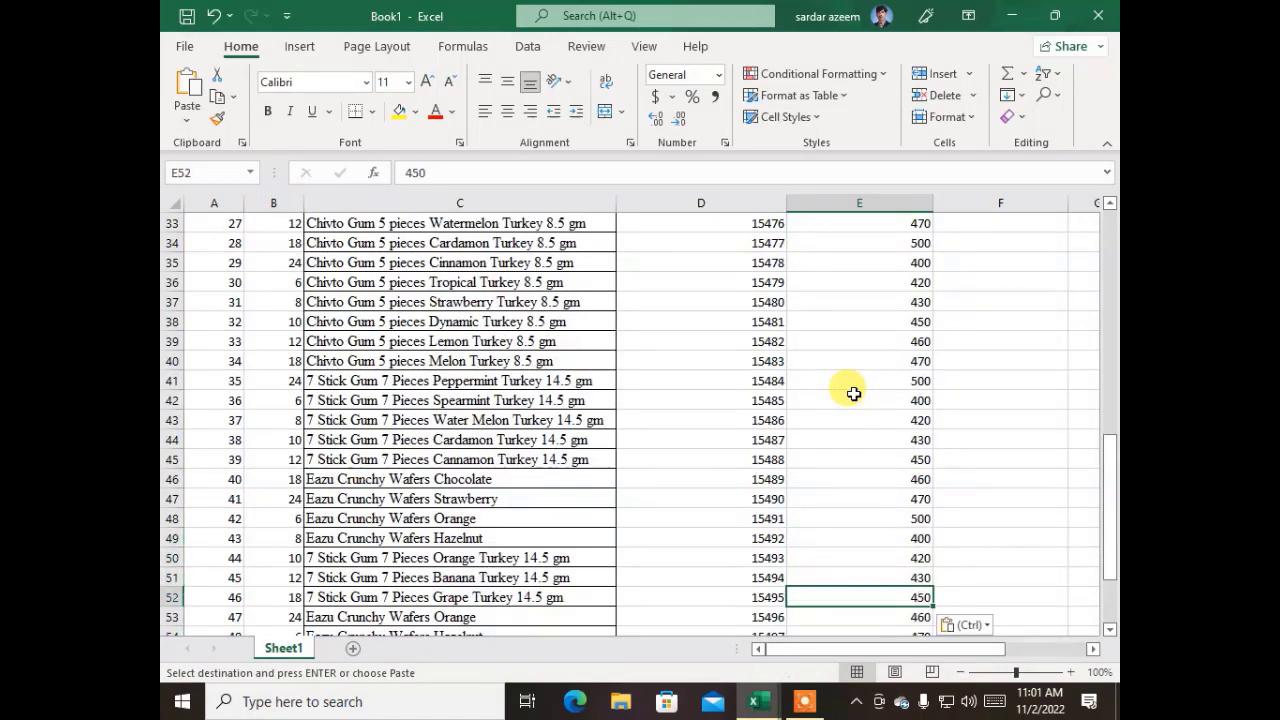
key(Up)
key(Up)
key(Up)
key(Up)
key(Up)
key(Up)
key(Up)
key(Up)
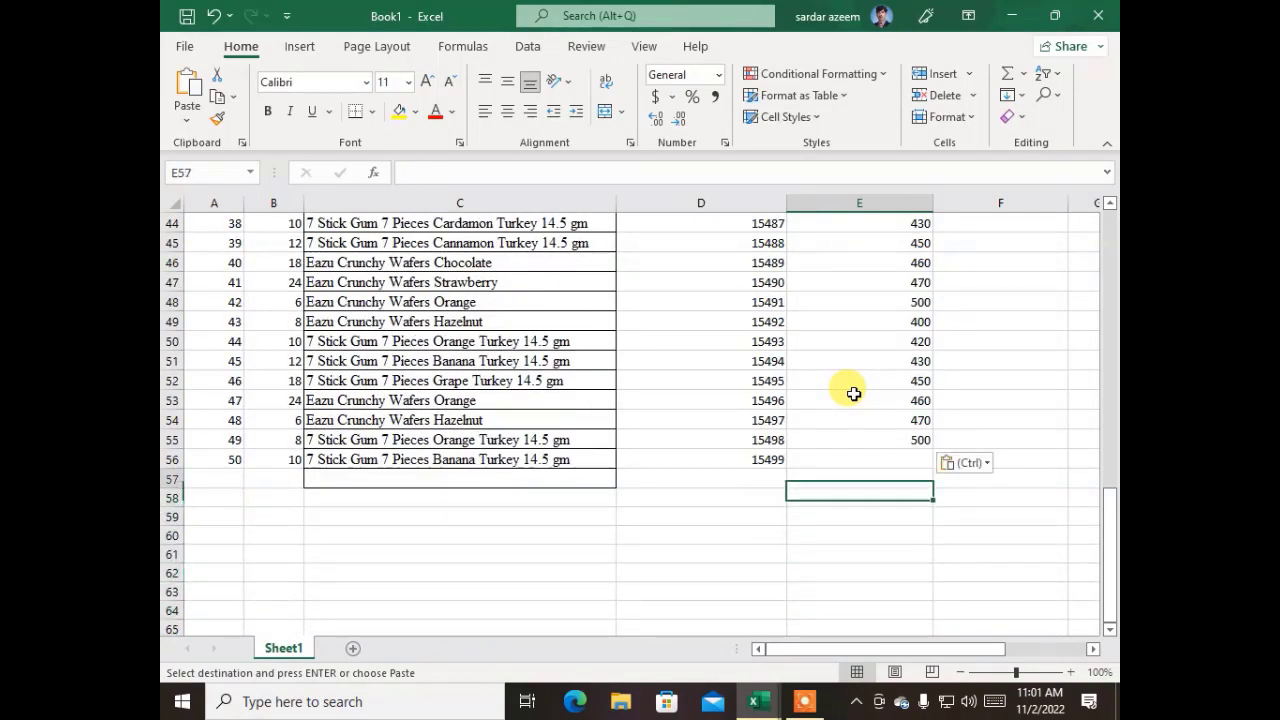
key(ctrl+v)
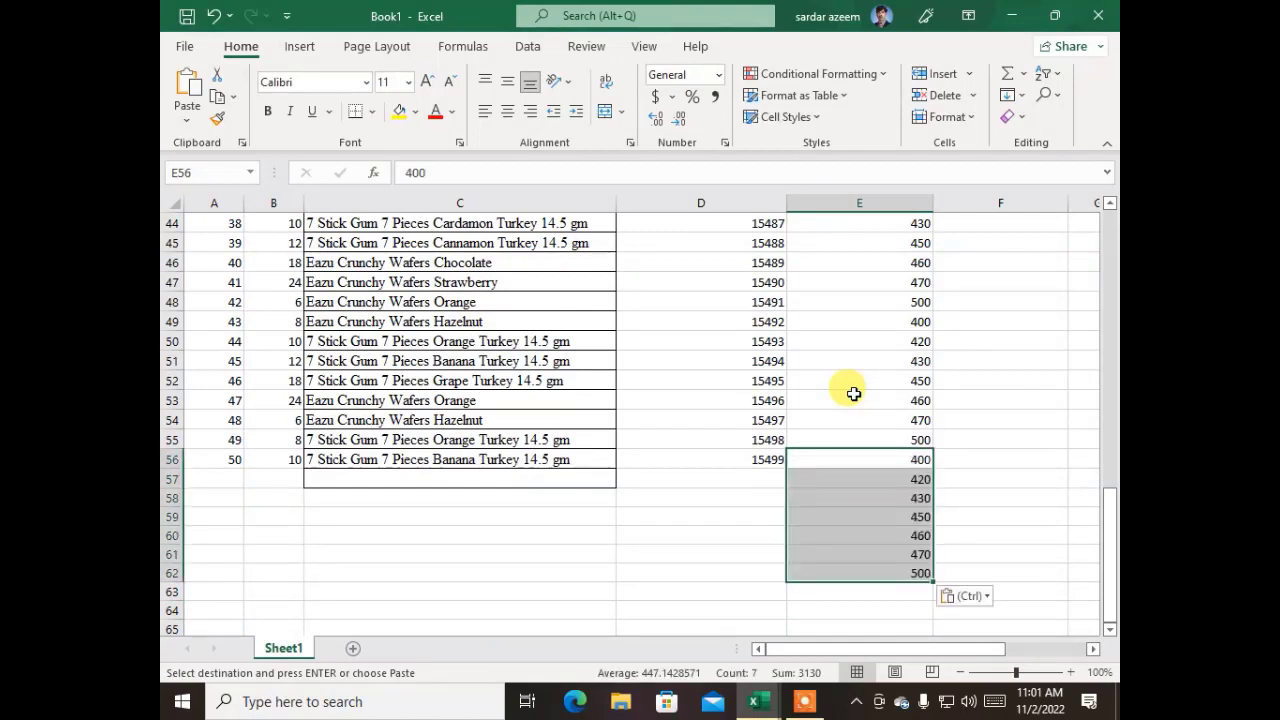
Clear the surplus trade prices below serial number 50 by deleting the contents of D57:E62
key(Left)
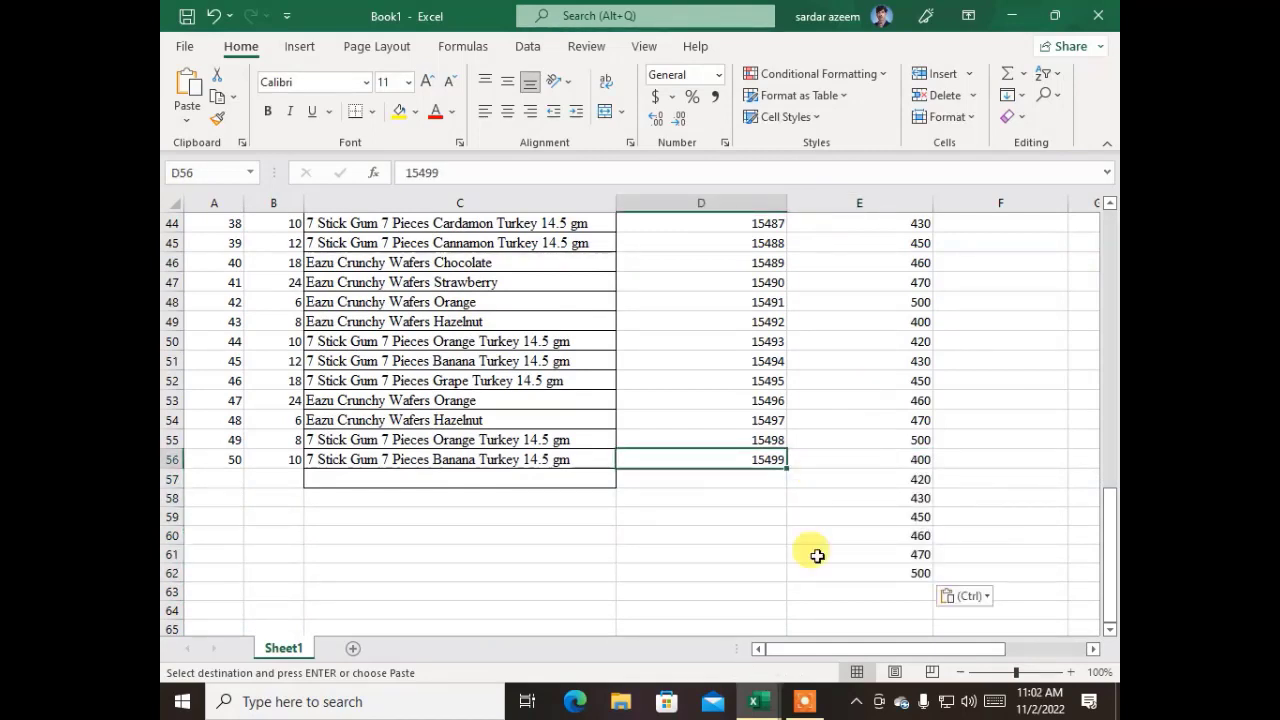
drag(909, 571, 705, 483)
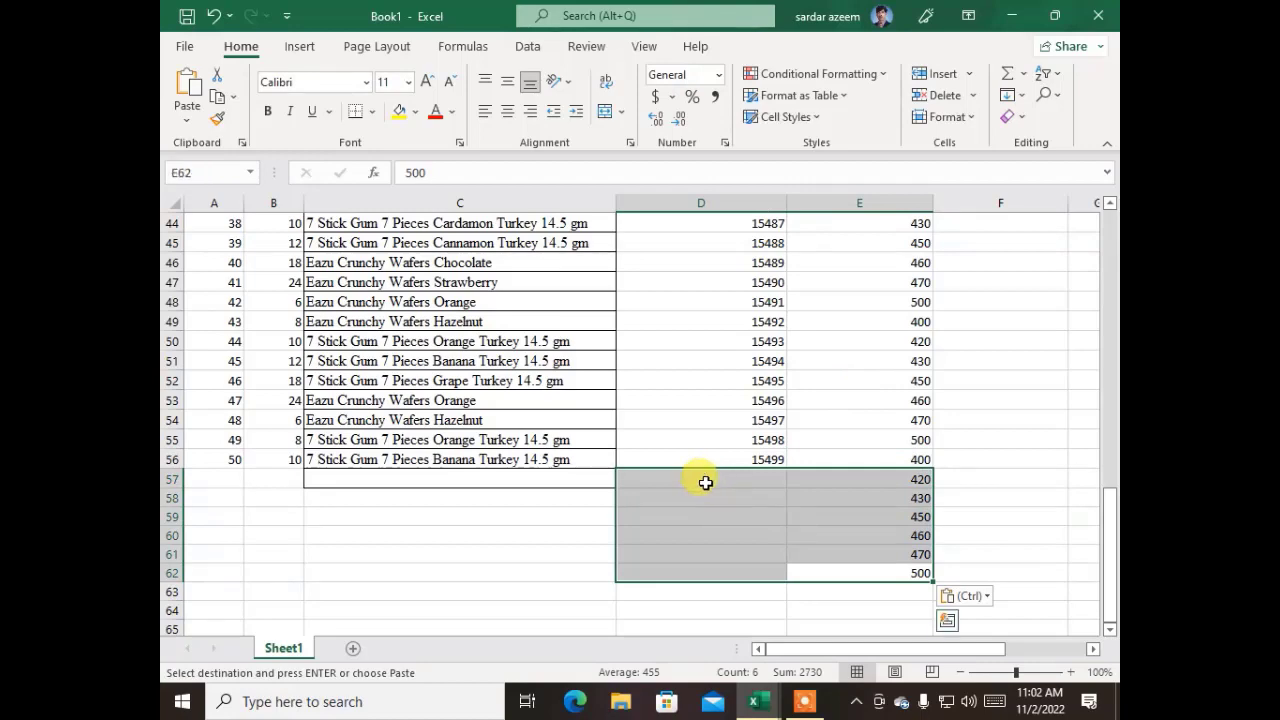
key(Delete)
key(Right)
key(Right)
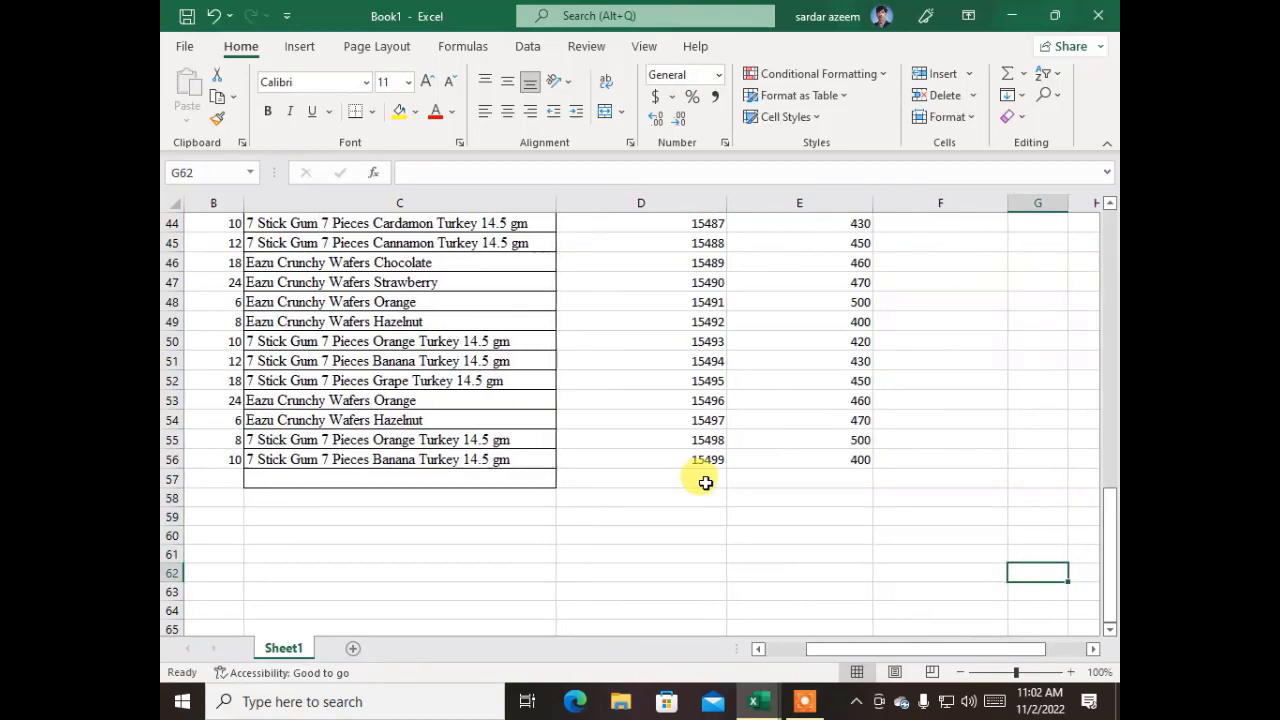
key(Up)
key(Up)
key(Up)
key(Left)
key(Up)
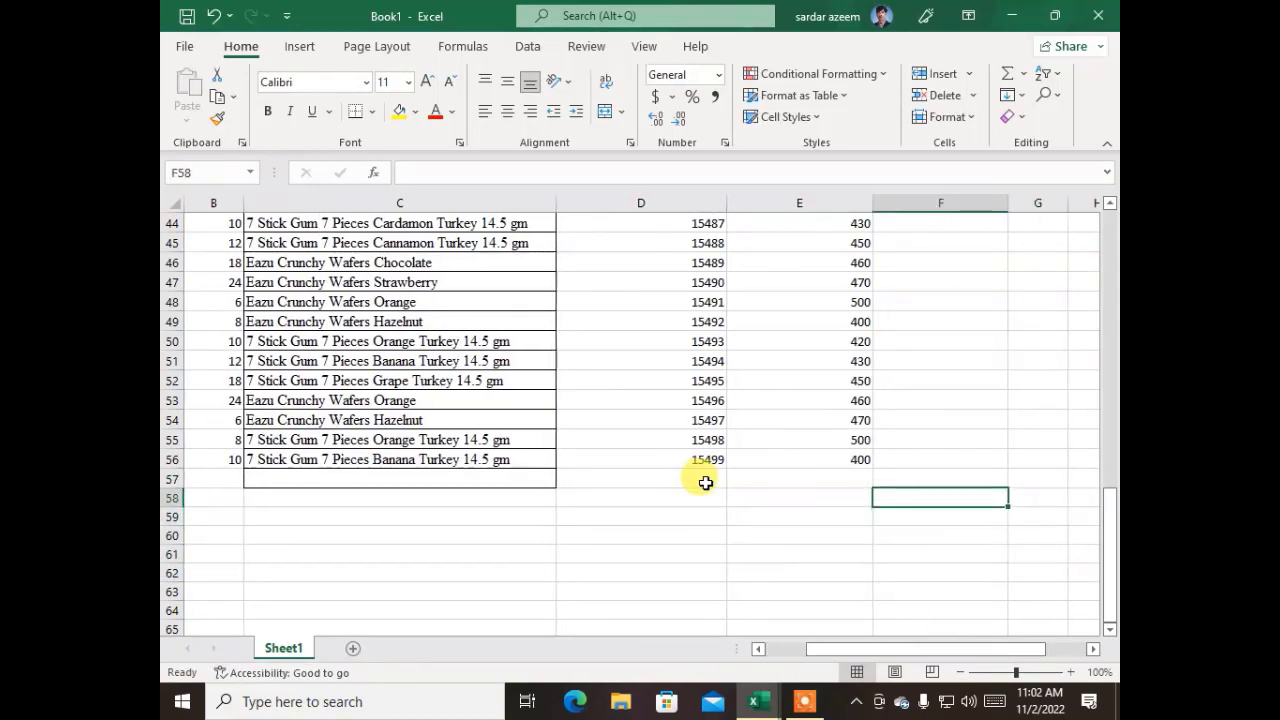
Try calculating the first product's total in F7 with the formula =B7*E7, and undo the entry
key(ctrl+Home)
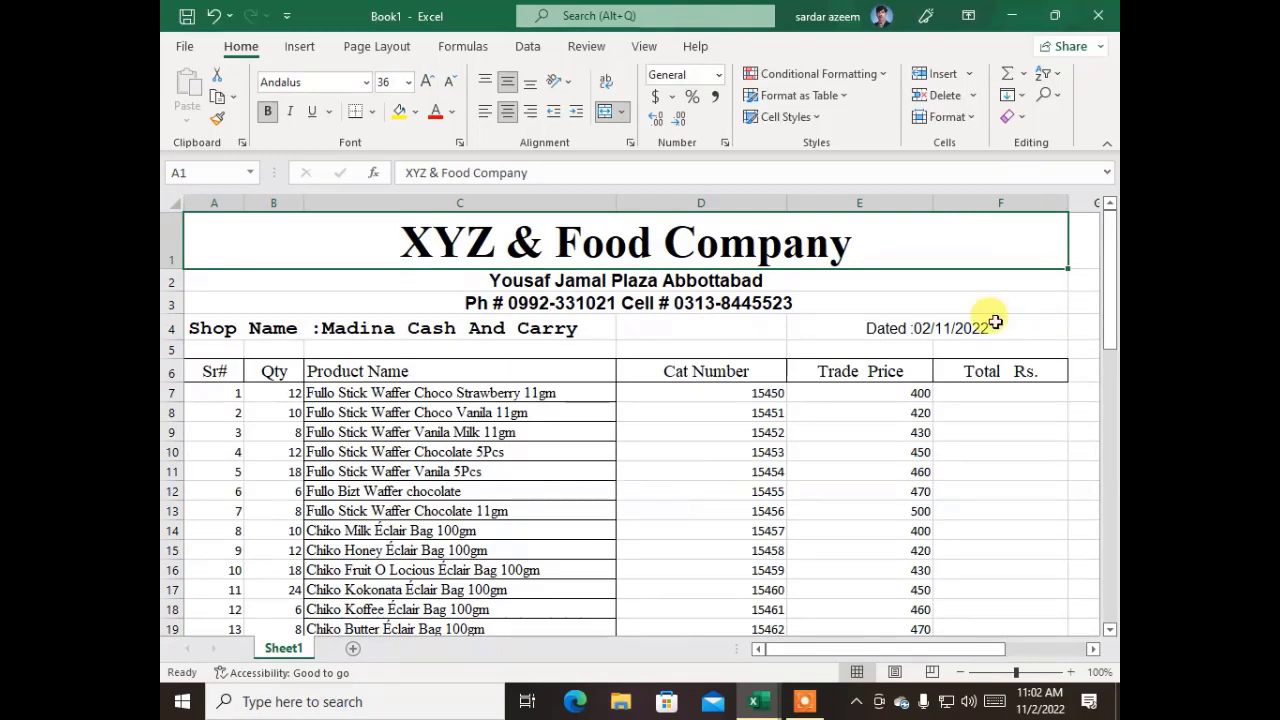
click(962, 392)
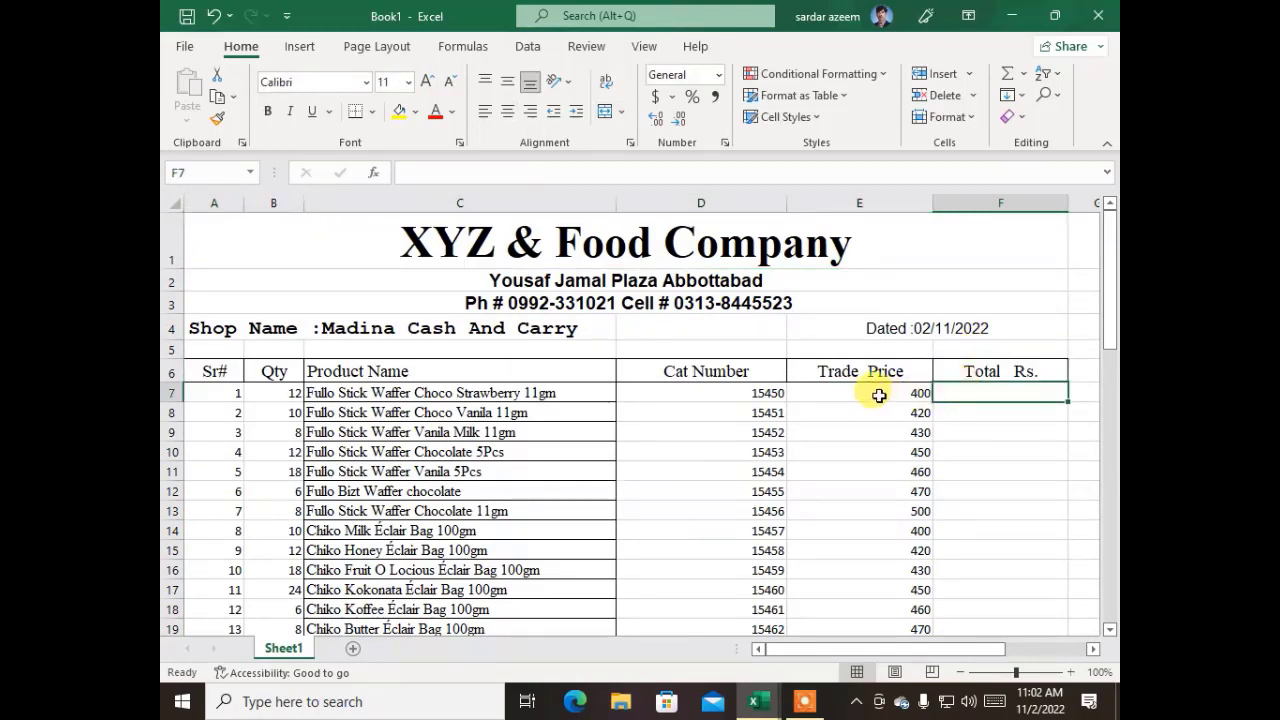
click(274, 396)
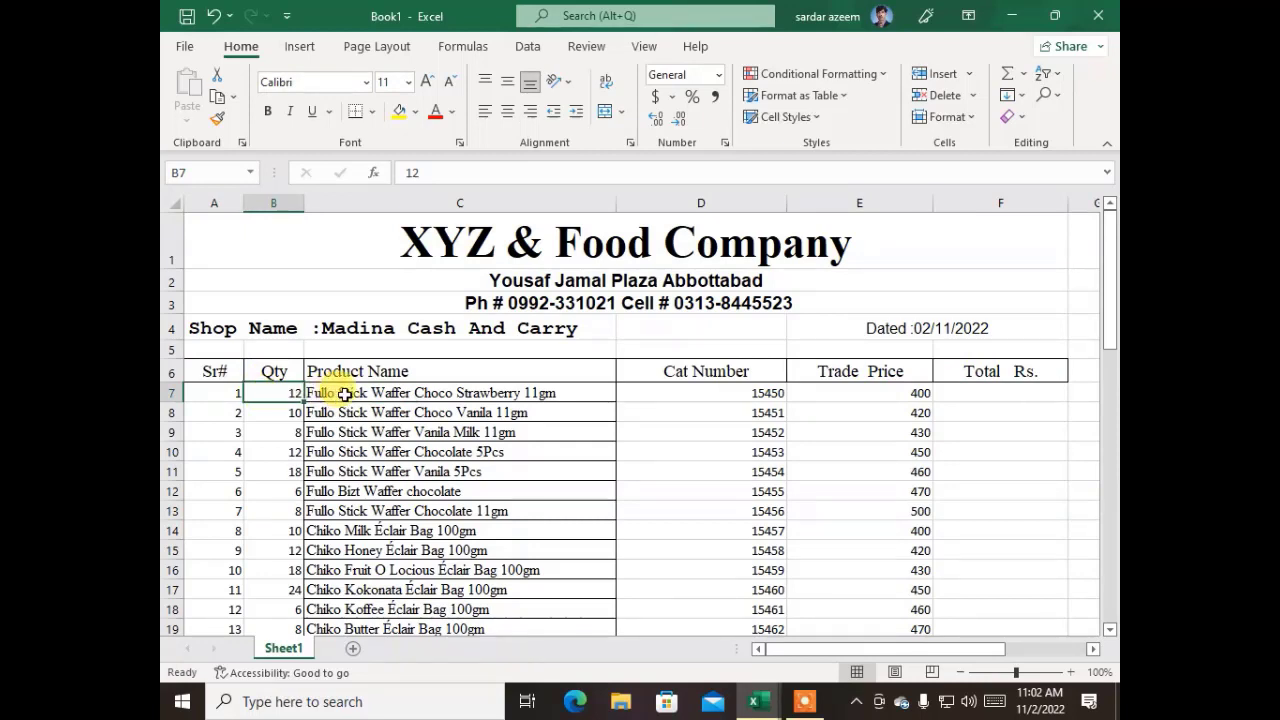
click(857, 395)
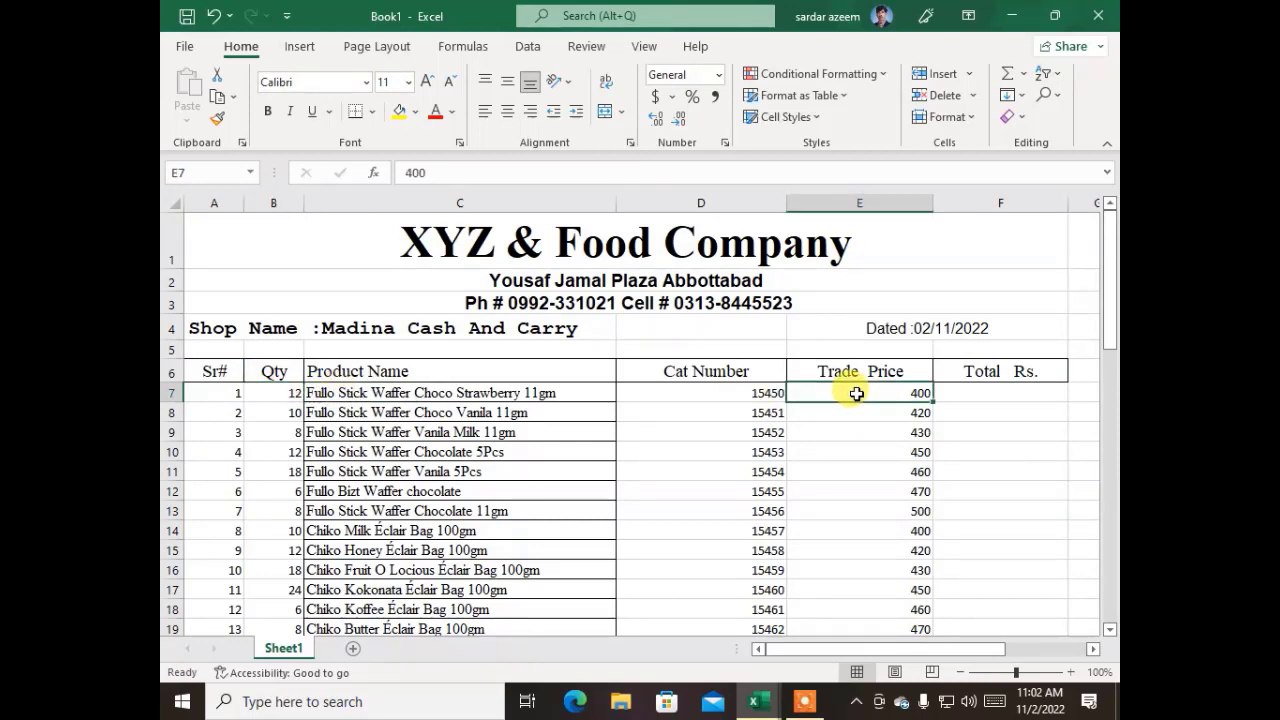
click(1020, 390)
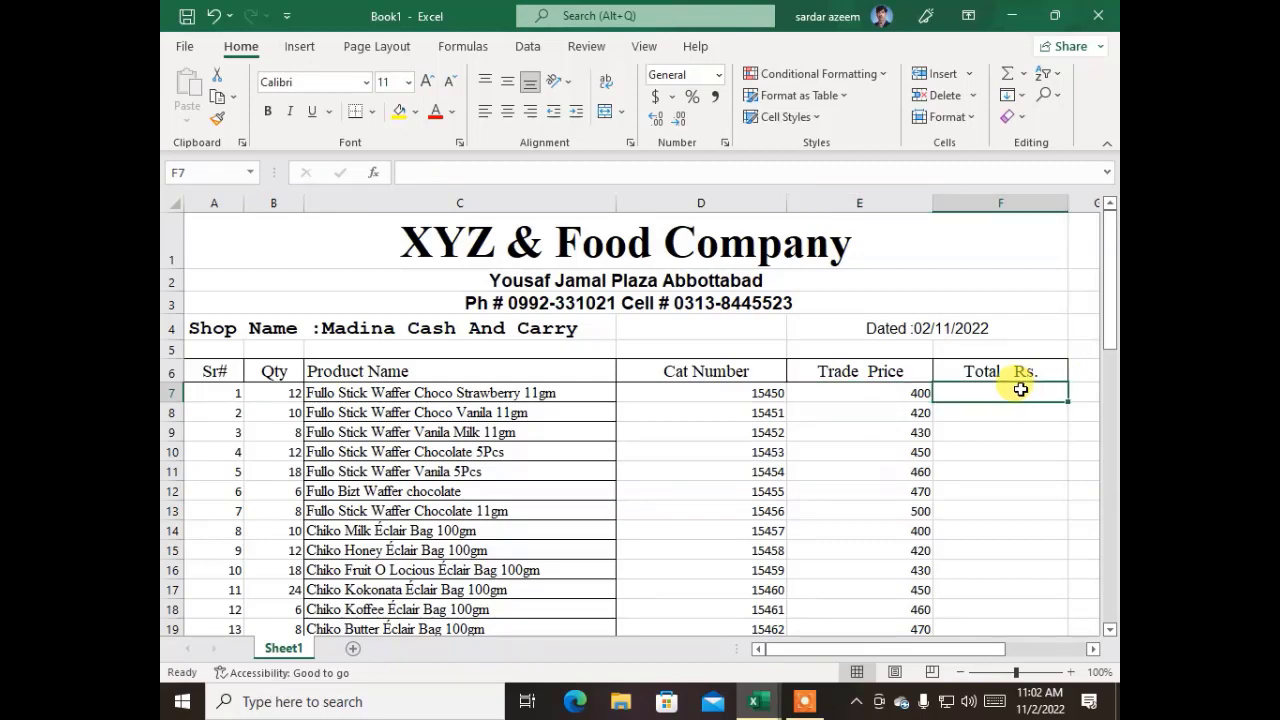
text(=)
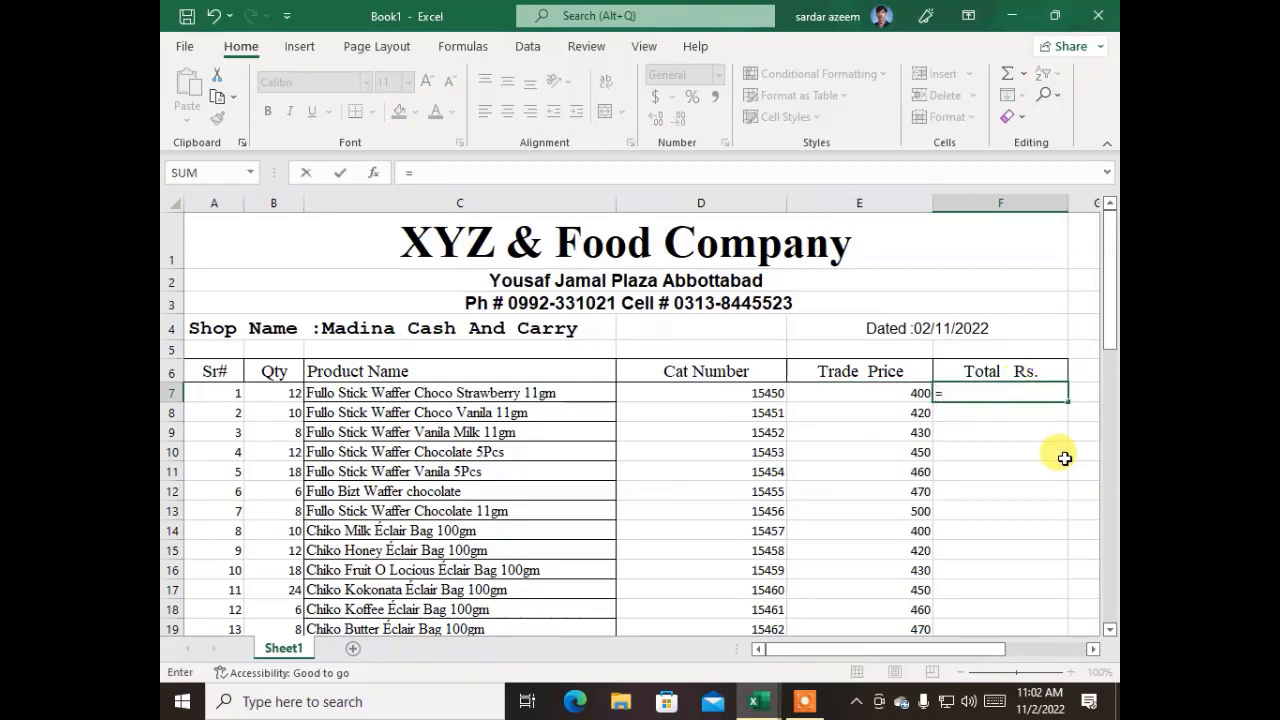
click(294, 397)
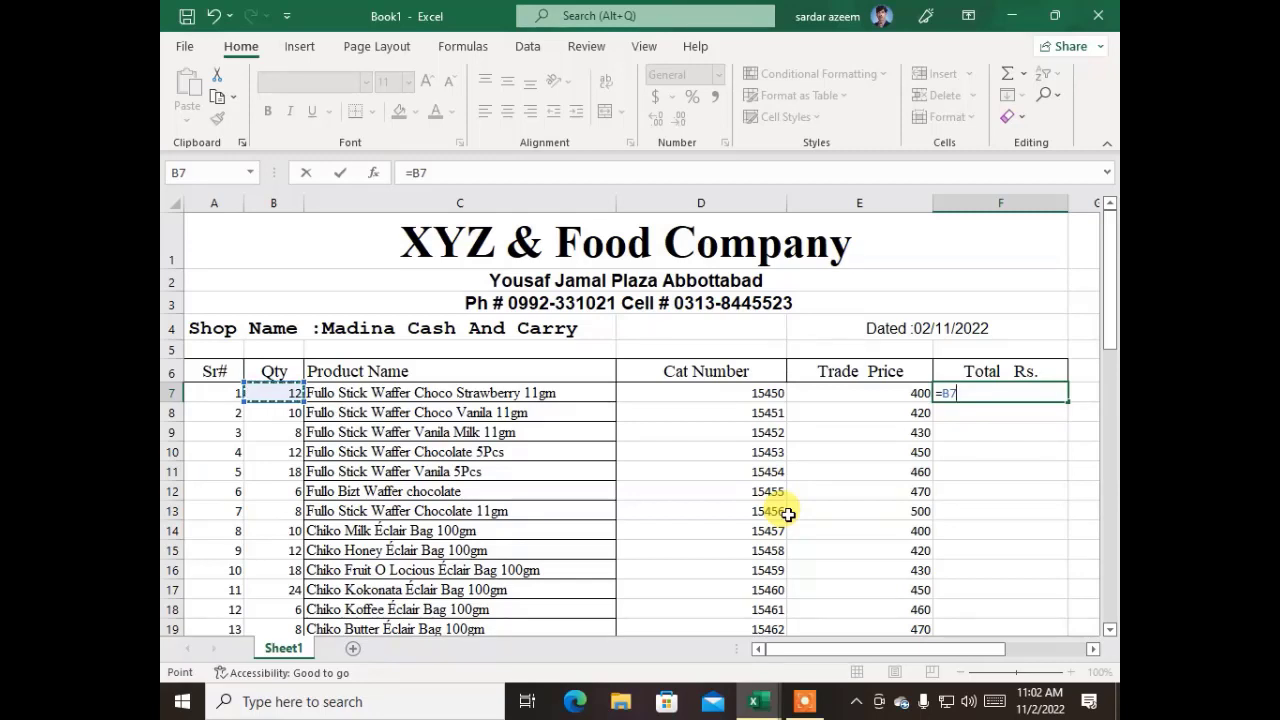
text(*)
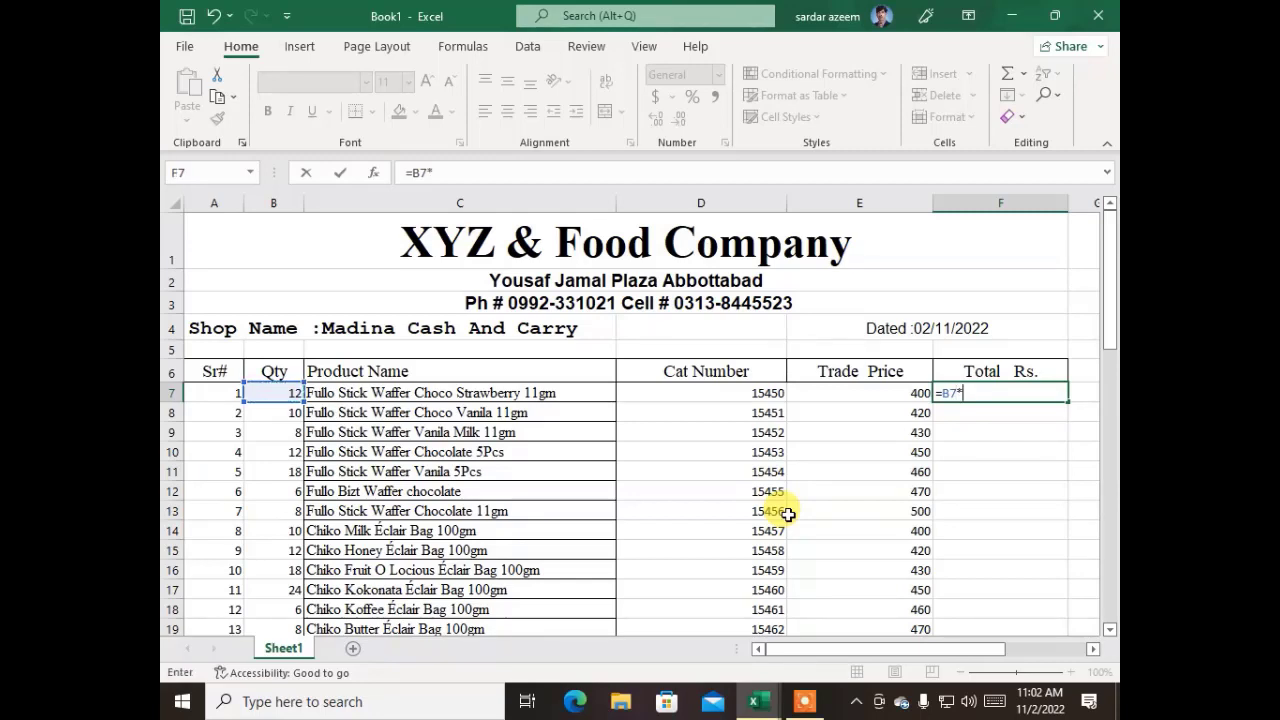
click(868, 396)
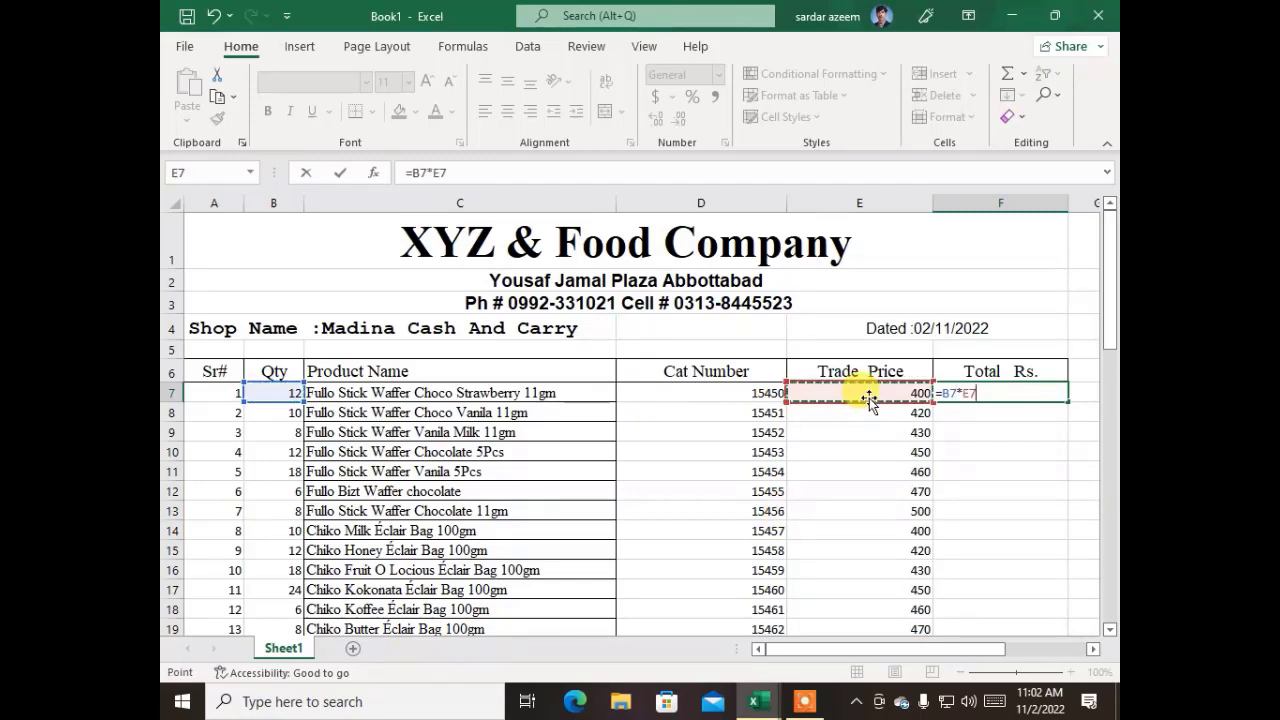
key(Return)
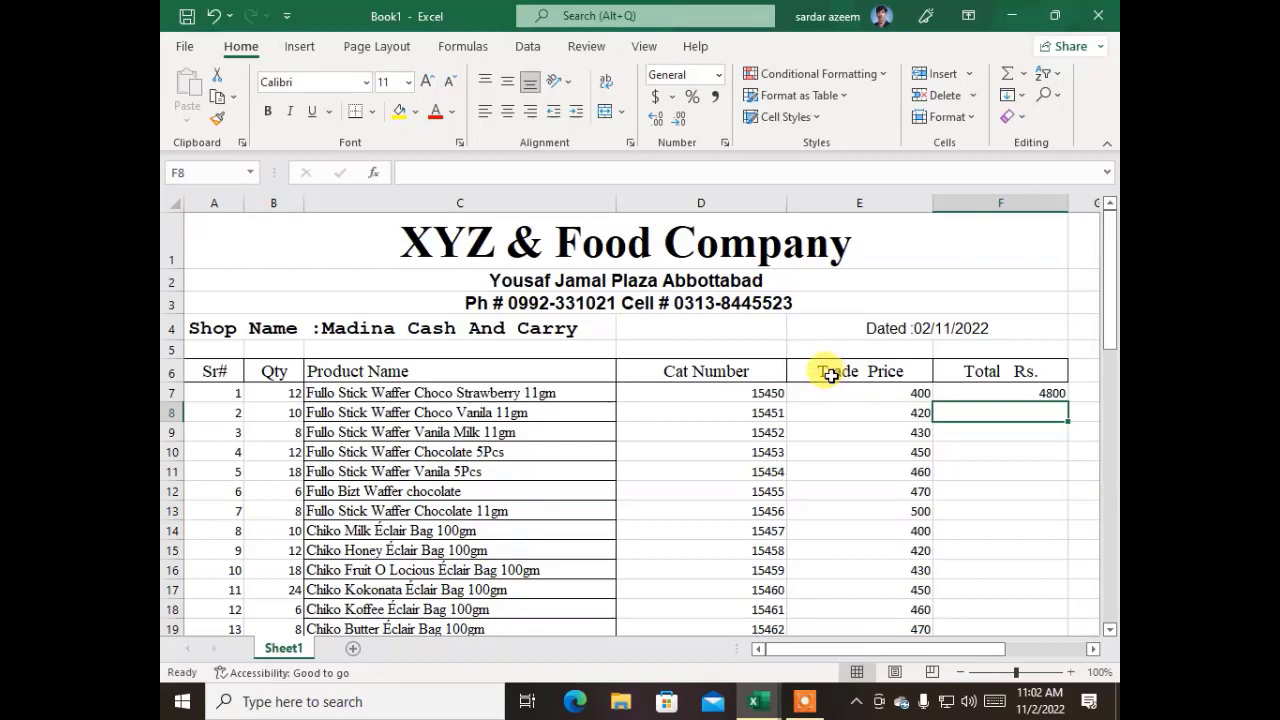
key(ctrl+z)
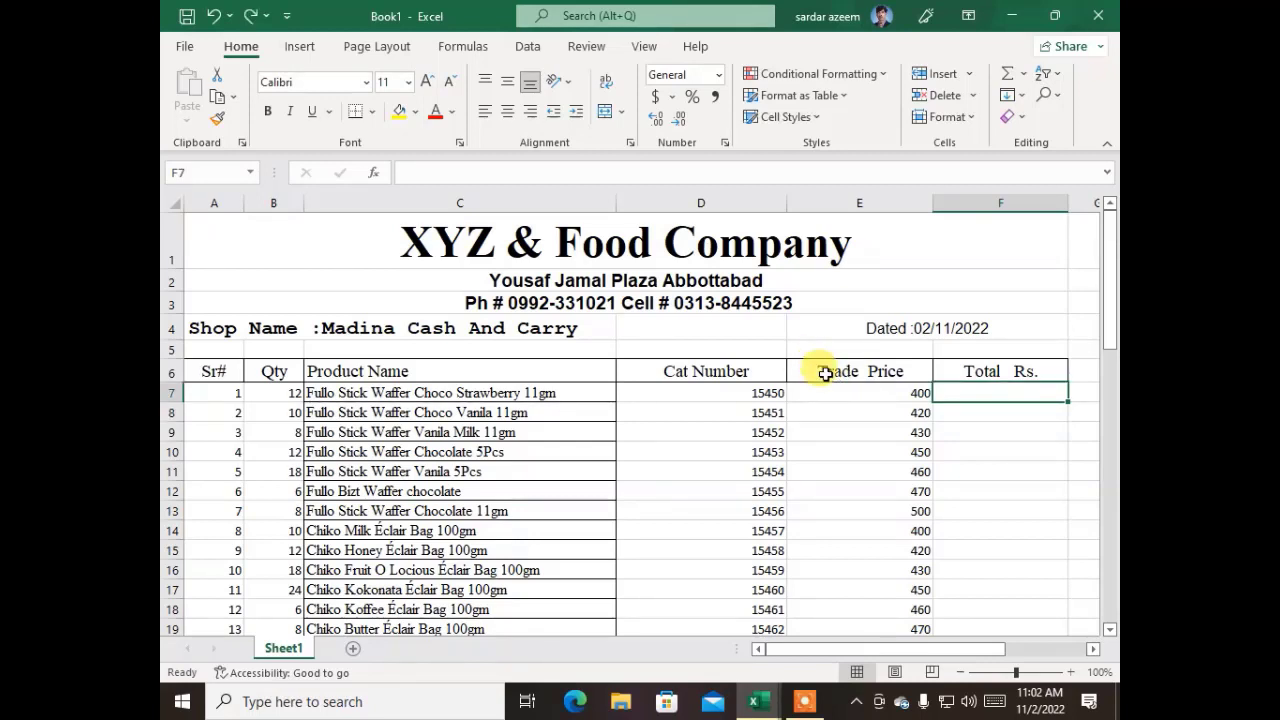
Insert a blank column before the Trade Price column and enter the heading Trade Discount in E6
click(889, 201)
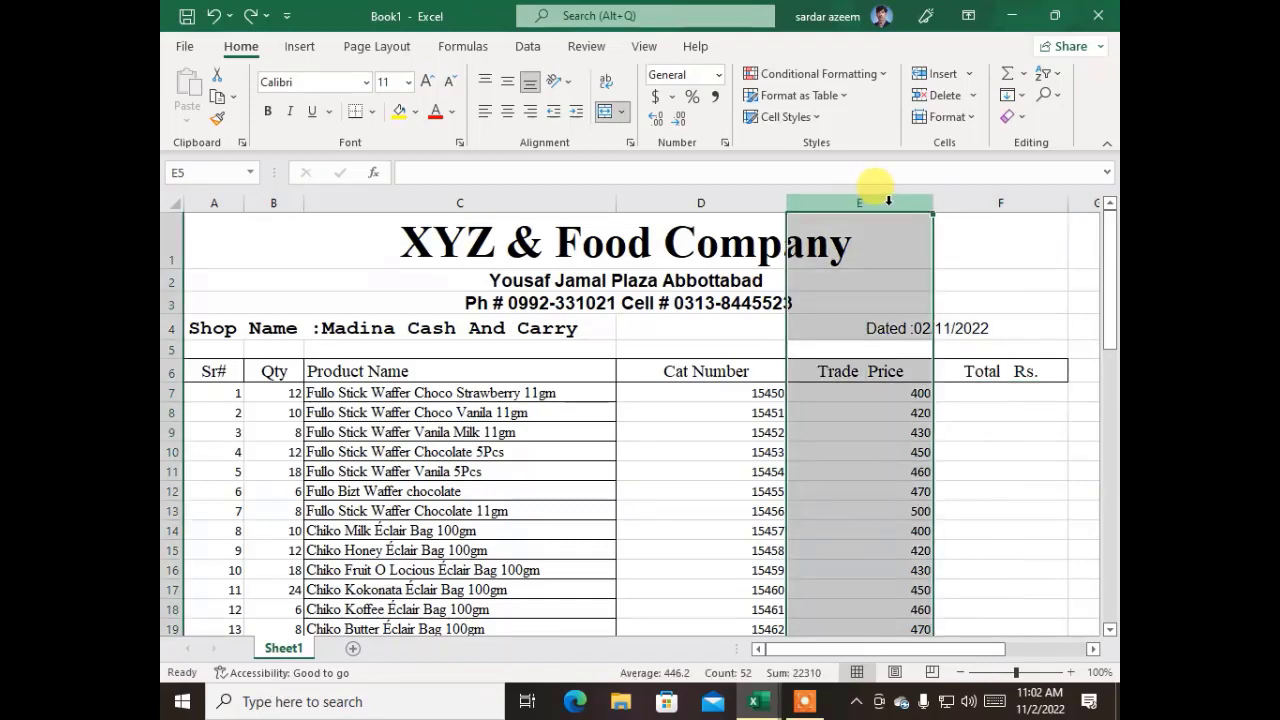
right_click(899, 203)
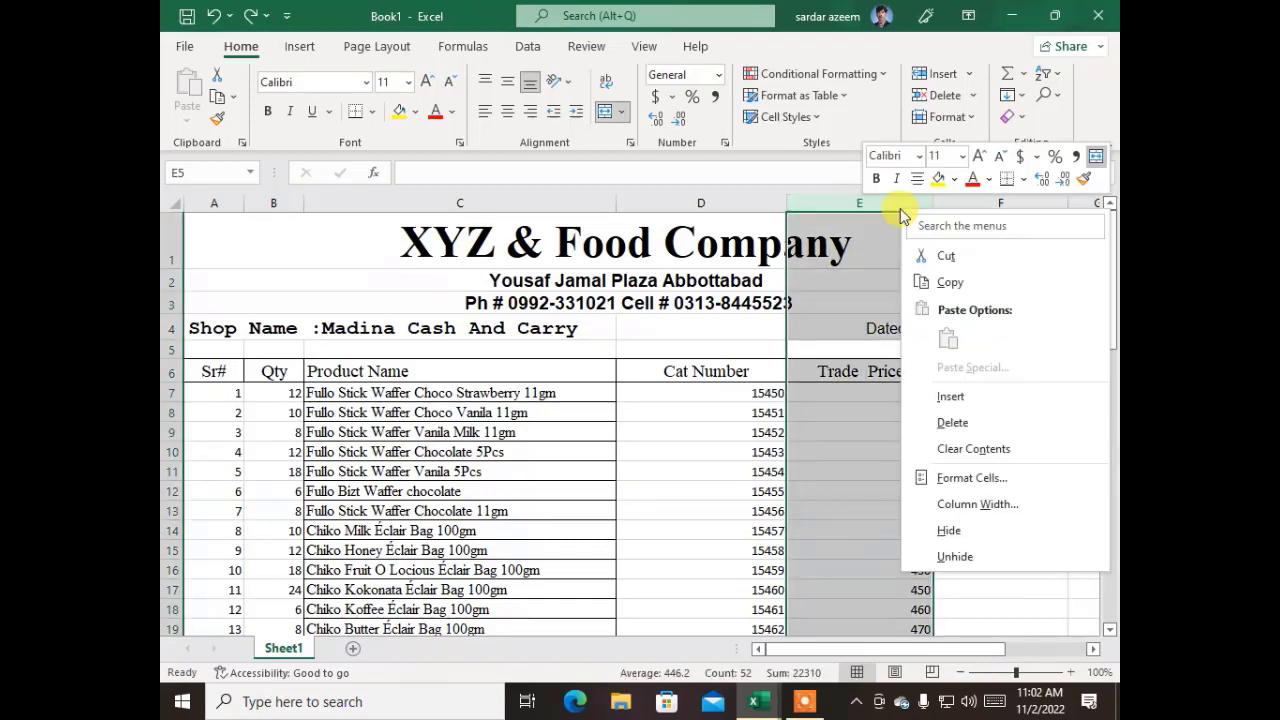
click(951, 400)
click(921, 466)
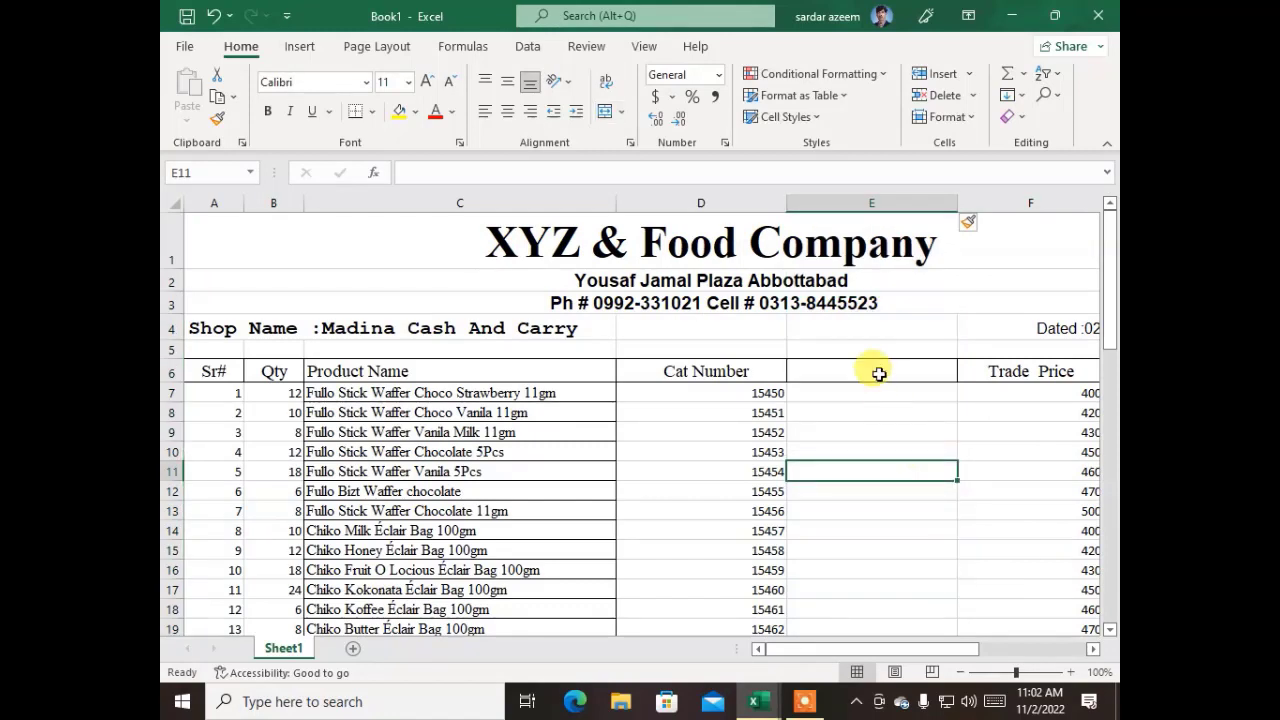
click(879, 373)
text(Tr)
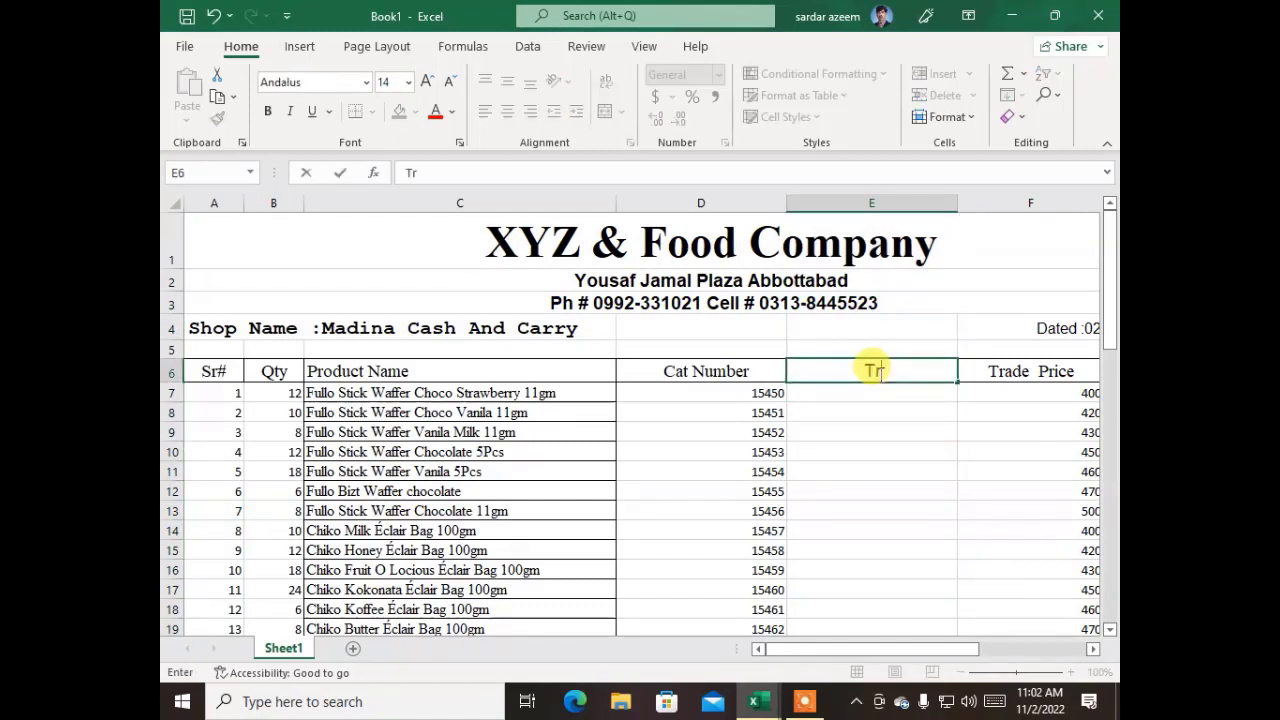
text(ade Discount)
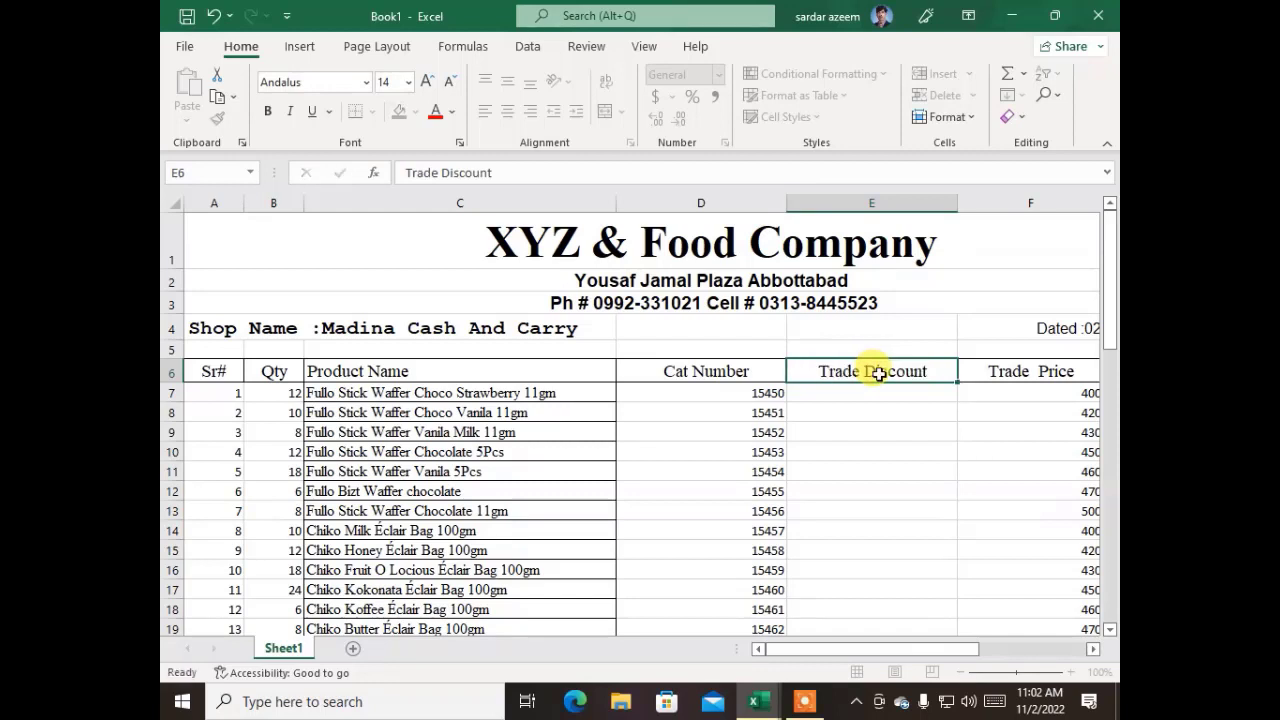
key(ctrl+Return)
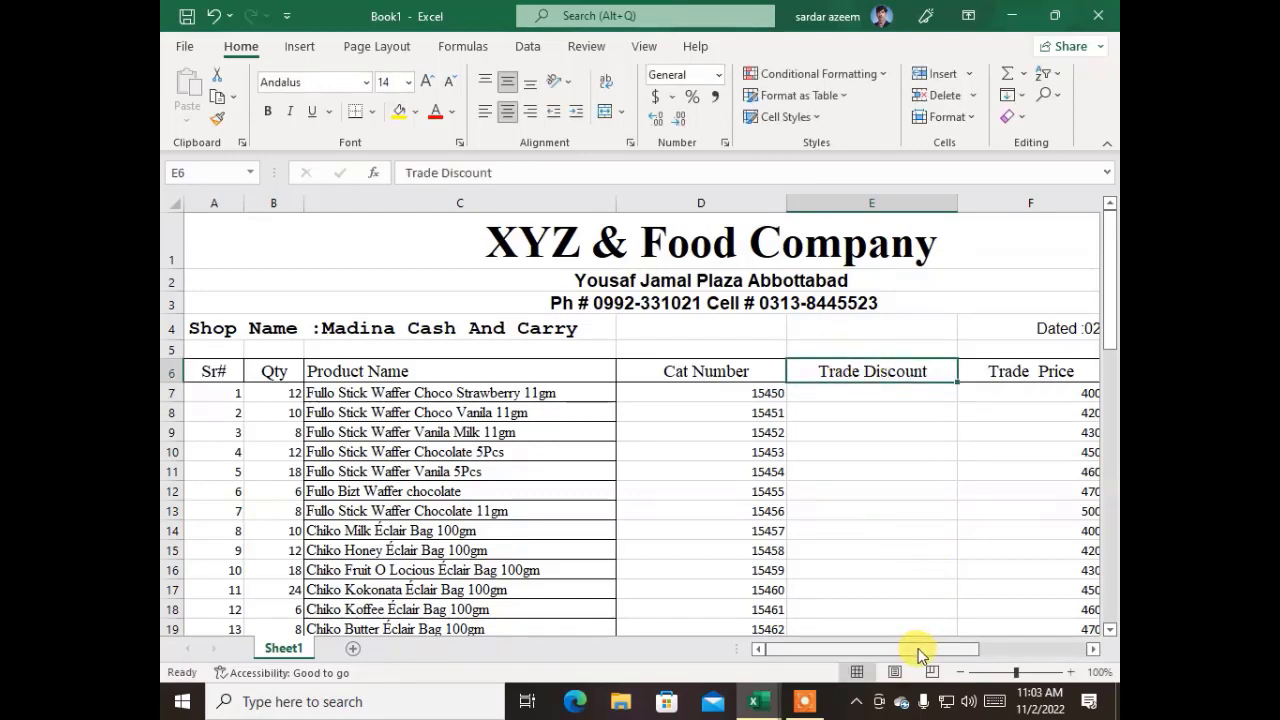
Move all the trade prices from F7:F56 into the inserted column, starting at E7
drag(923, 648, 1034, 609)
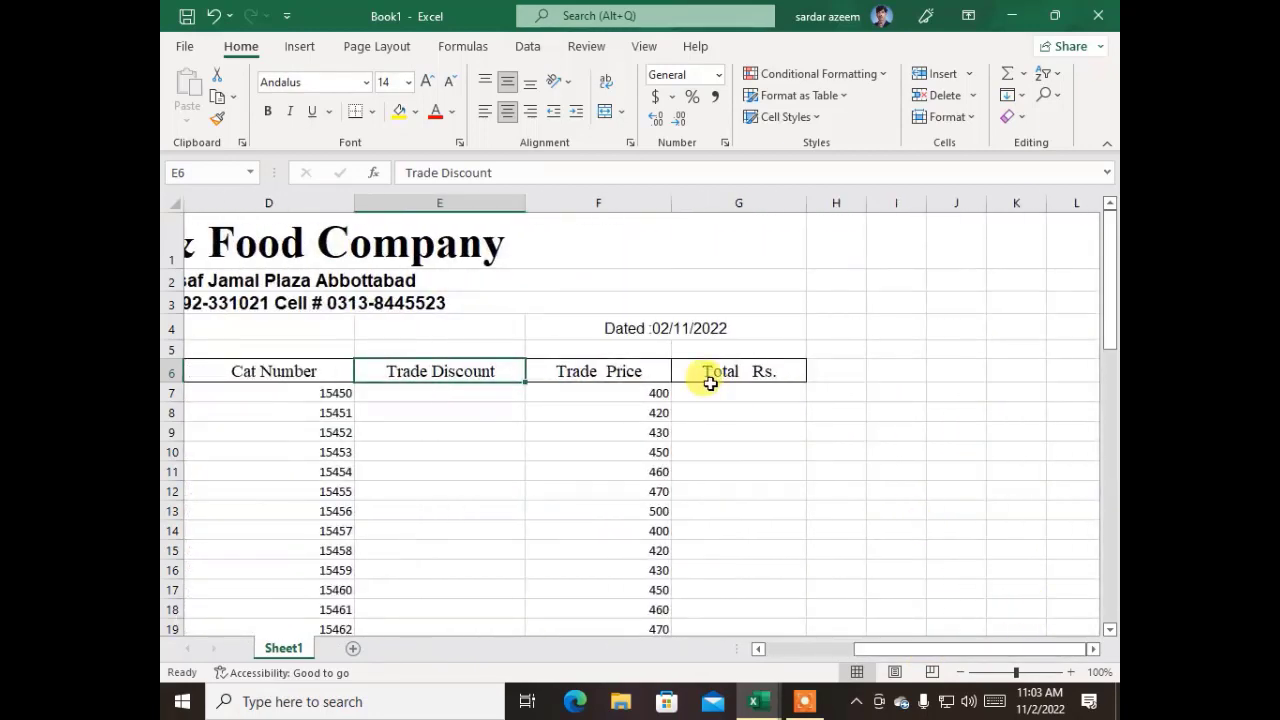
click(638, 370)
click(502, 371)
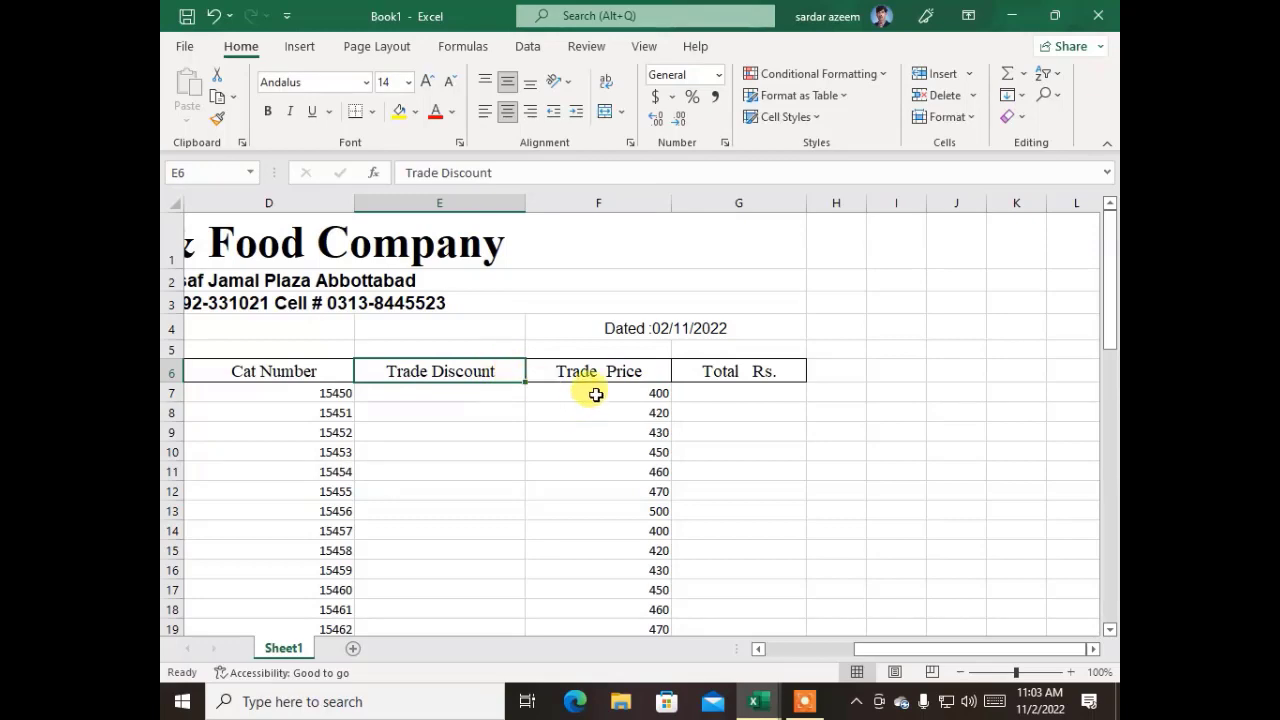
drag(598, 393, 614, 551)
key(ctrl+c)
scroll(616, 546, up, 4)
scroll(616, 546, up, 9)
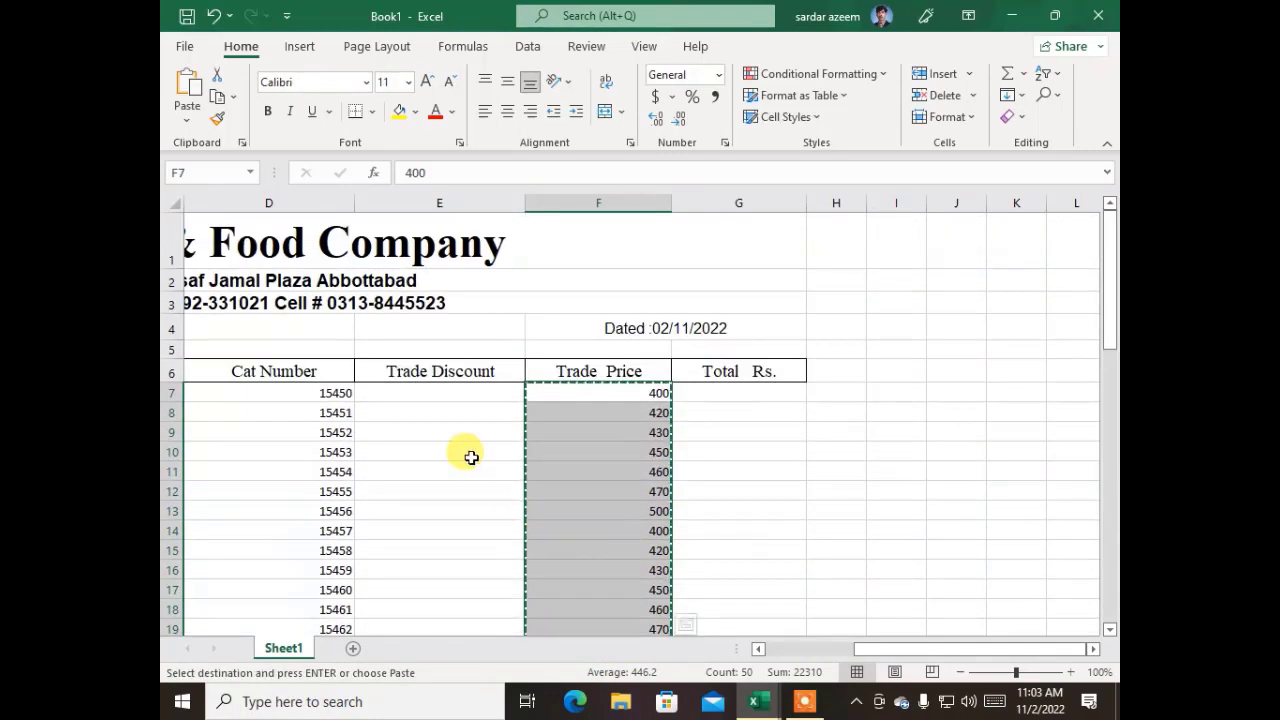
click(424, 394)
key(ctrl+v)
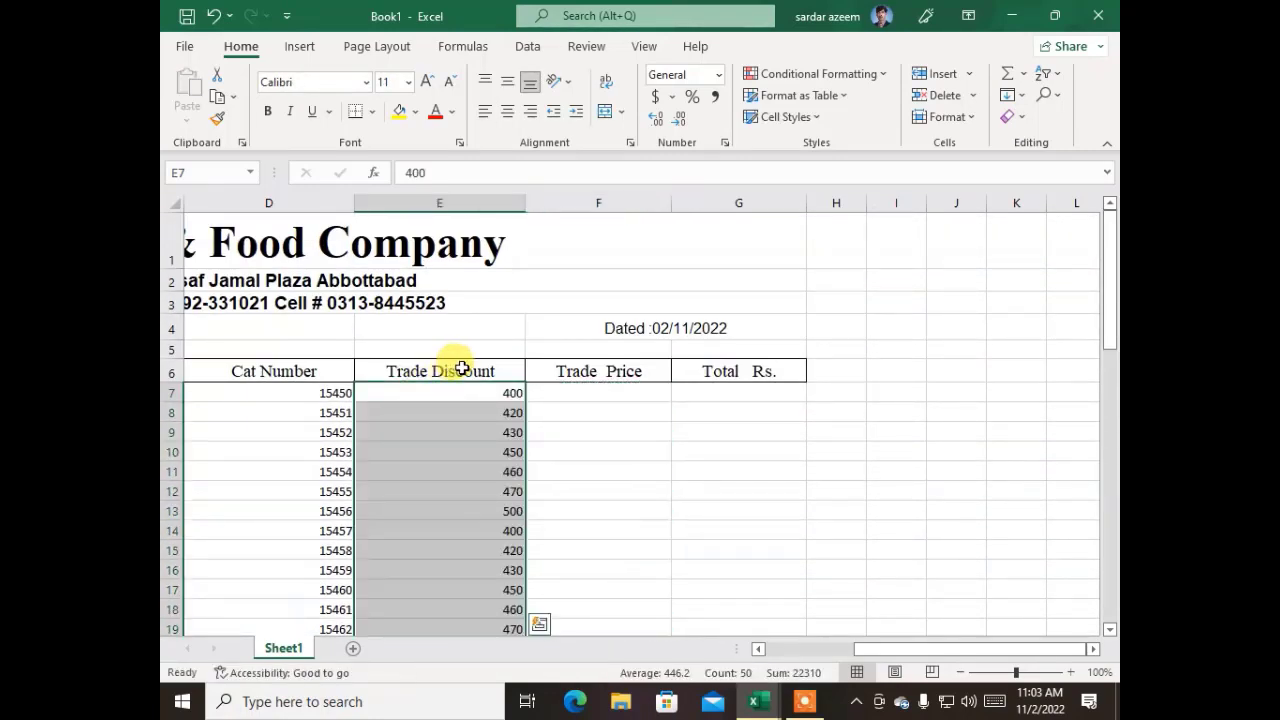
Change the heading in E6 to Trade Price
click(452, 367)
drag(494, 172, 445, 178)
text(Price)
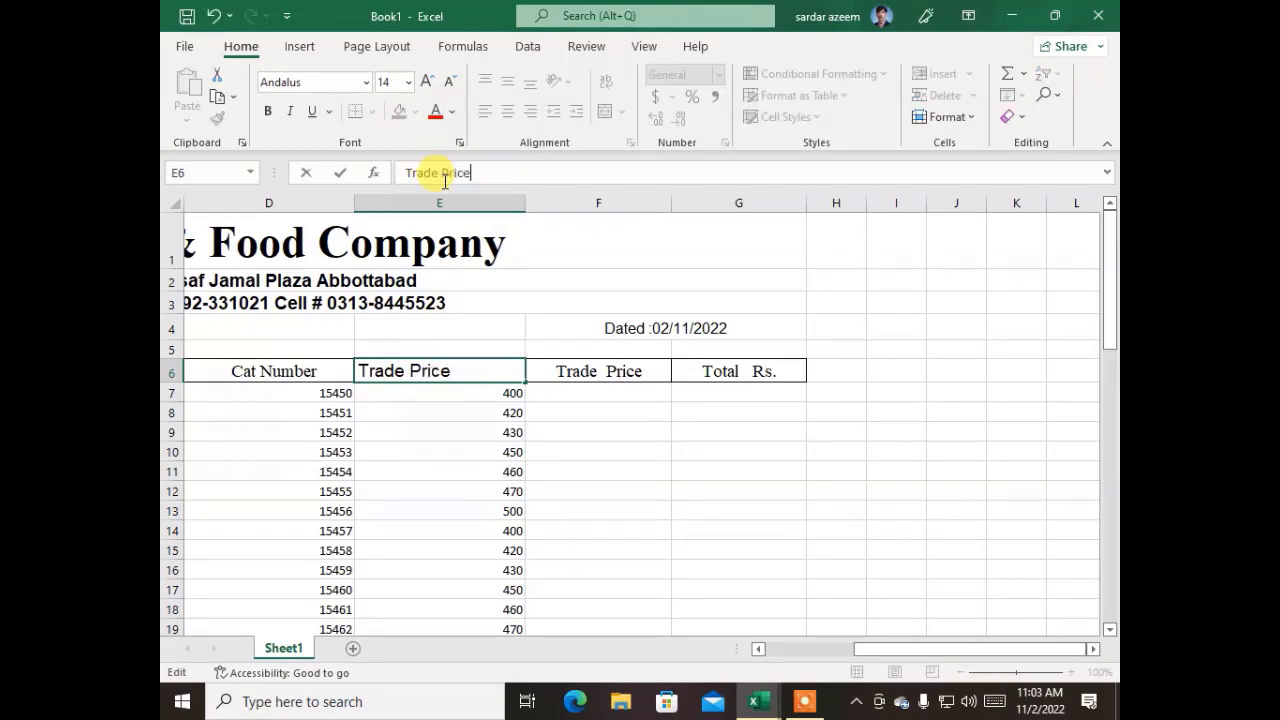
key(Return)
key(Up)
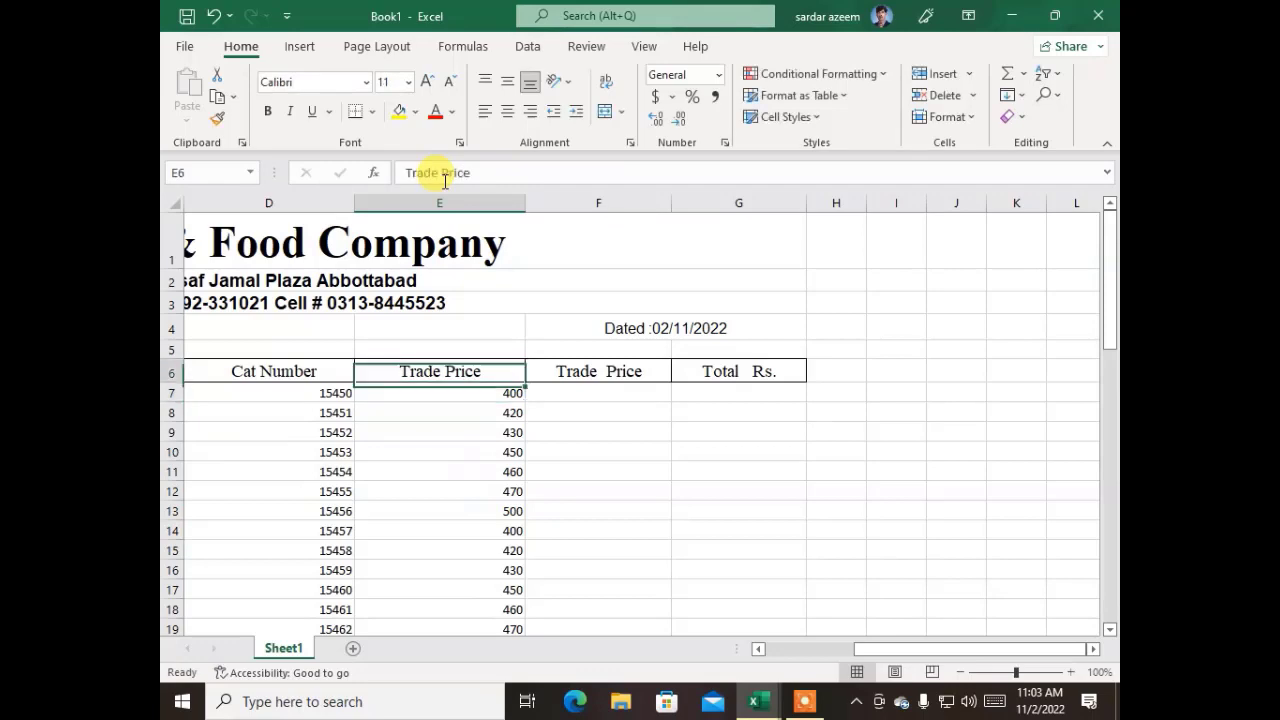
Change the heading in F6 to "Trade Dsicount"
key(Right)
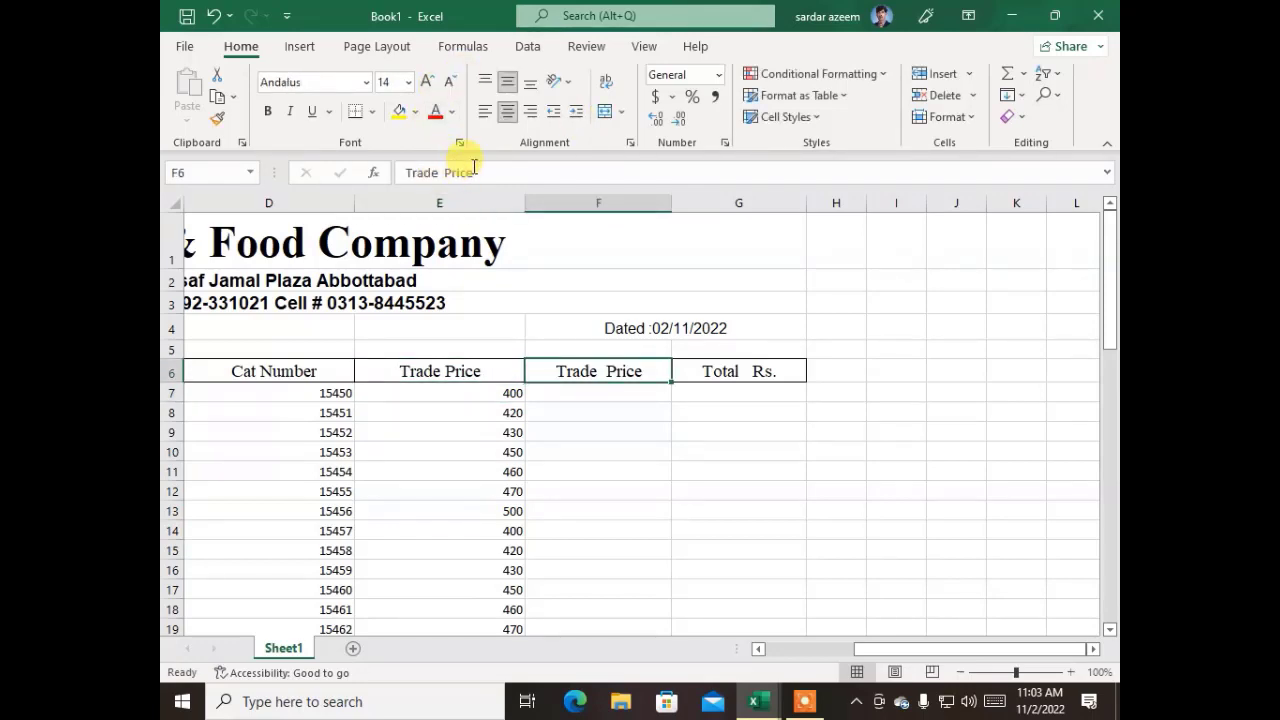
drag(473, 172, 441, 170)
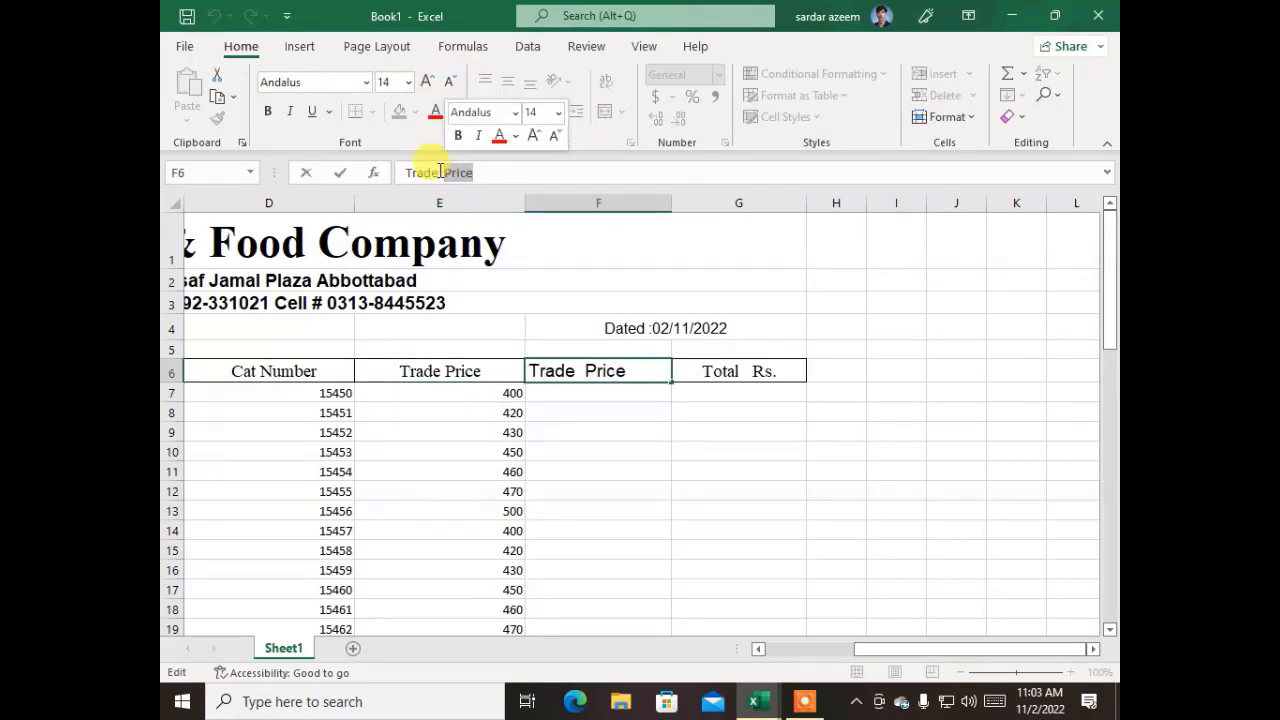
text(Dsicount)
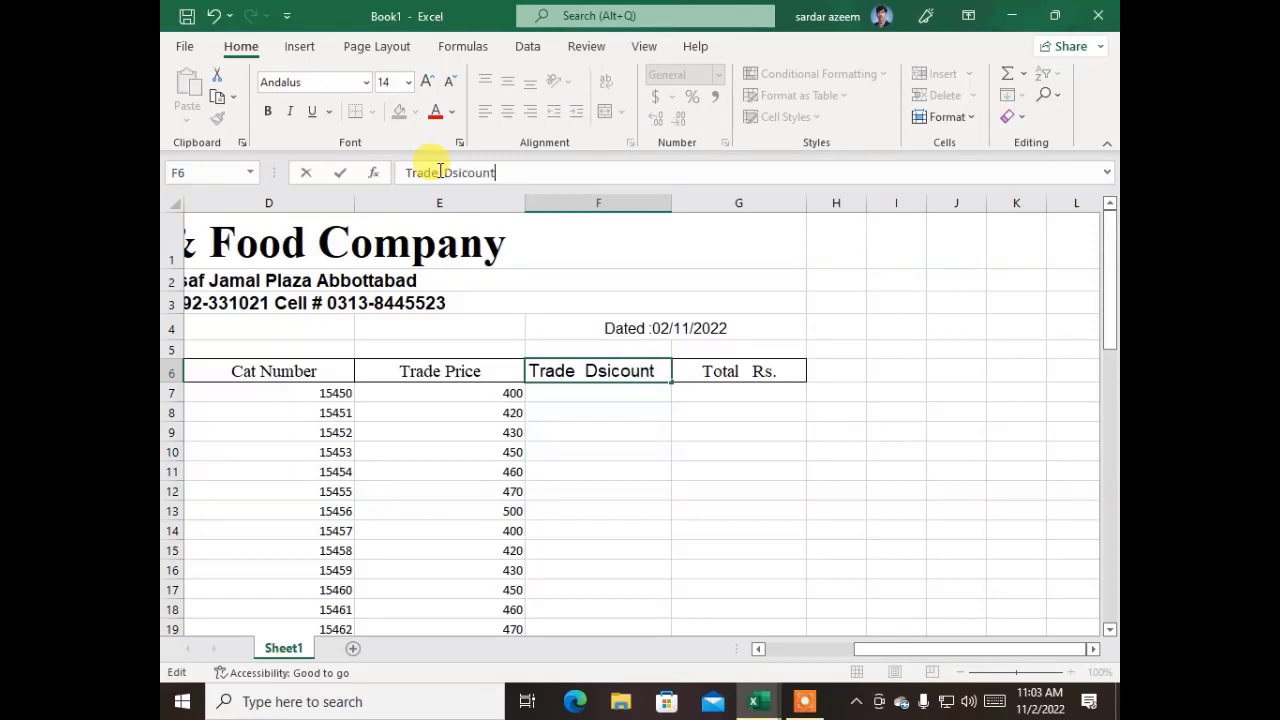
key(Return)
Calculate the discount in F7 with =E7*10% and fill the formula down to the last product row
key(Left)
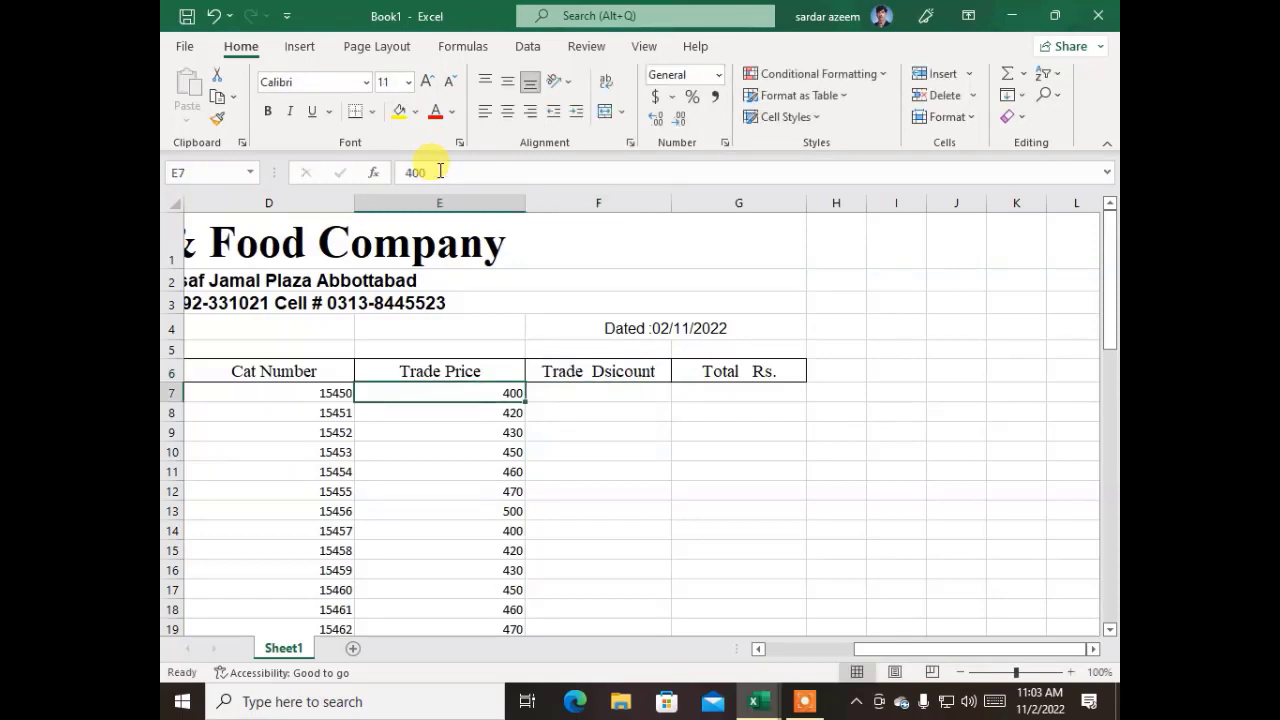
key(Right)
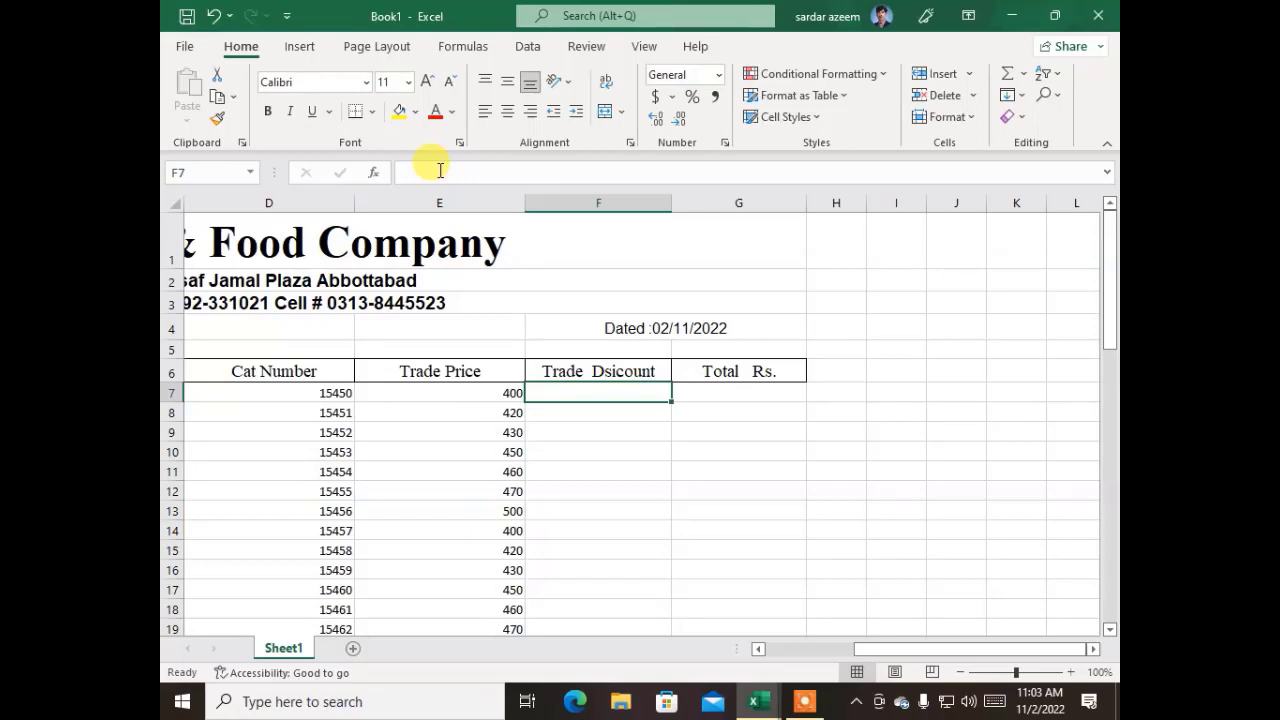
text(=)
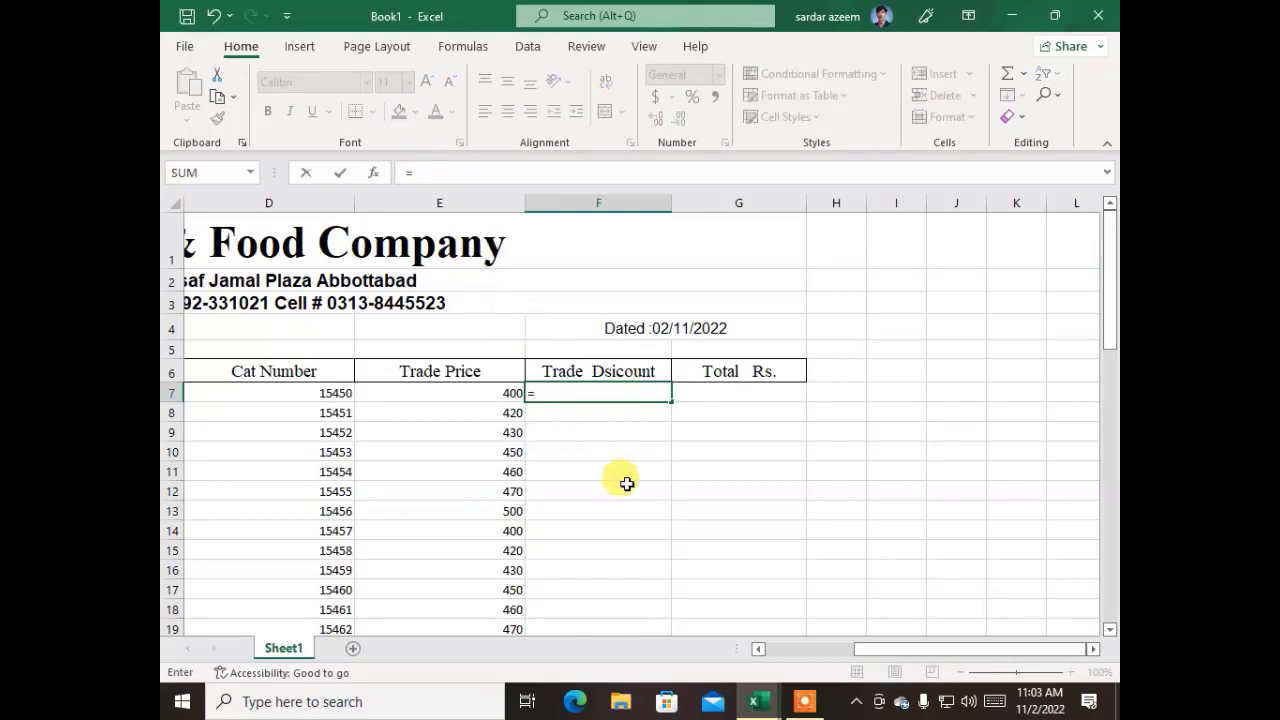
click(483, 393)
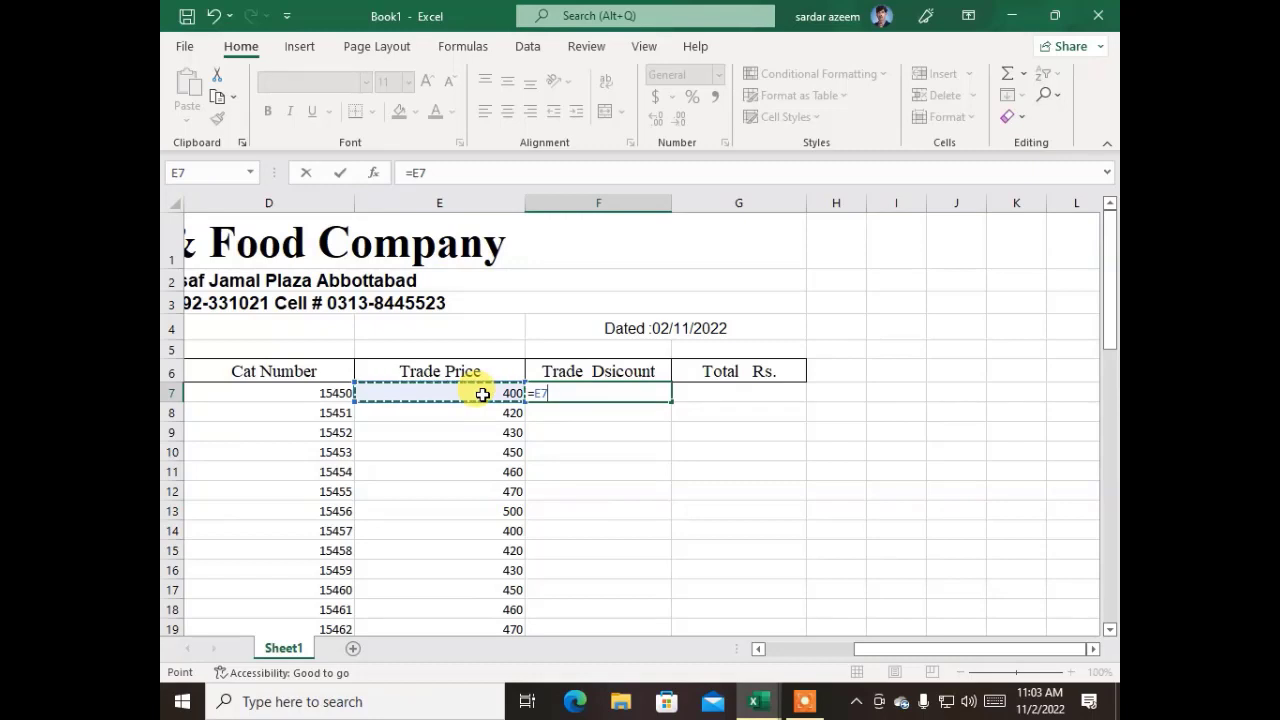
text(*)
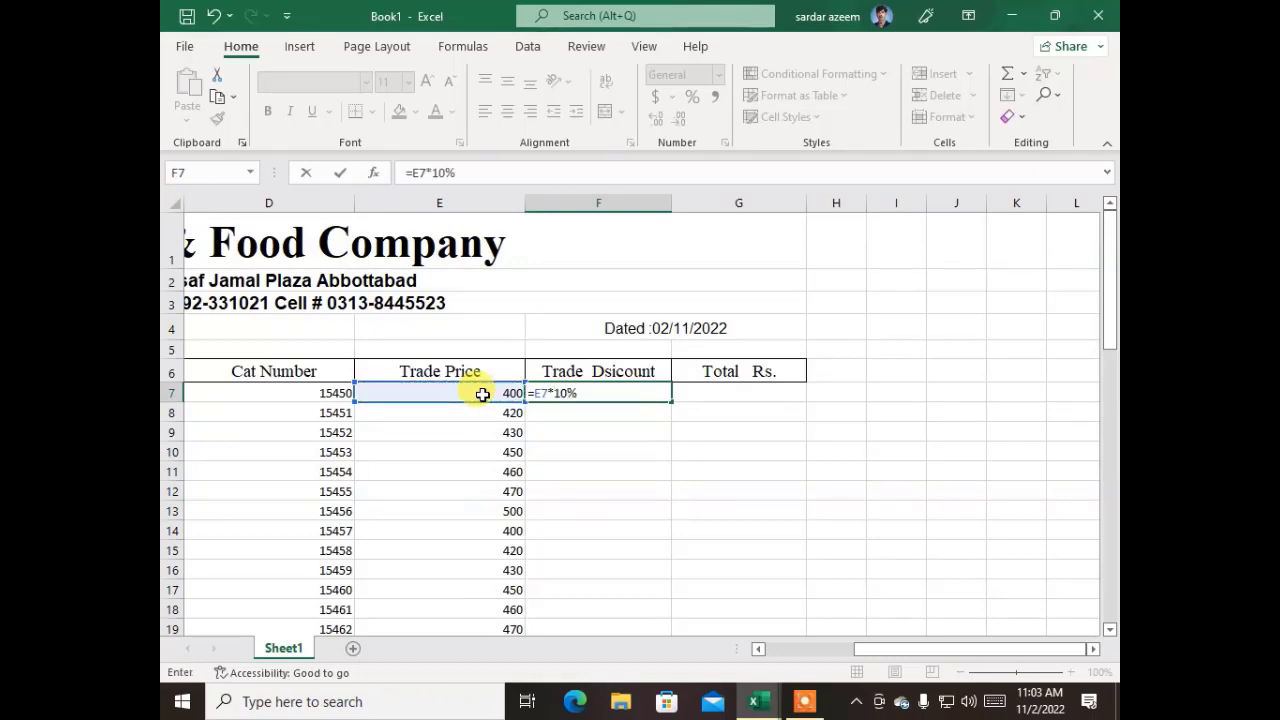
text(10%)
key(ctrl+Return)
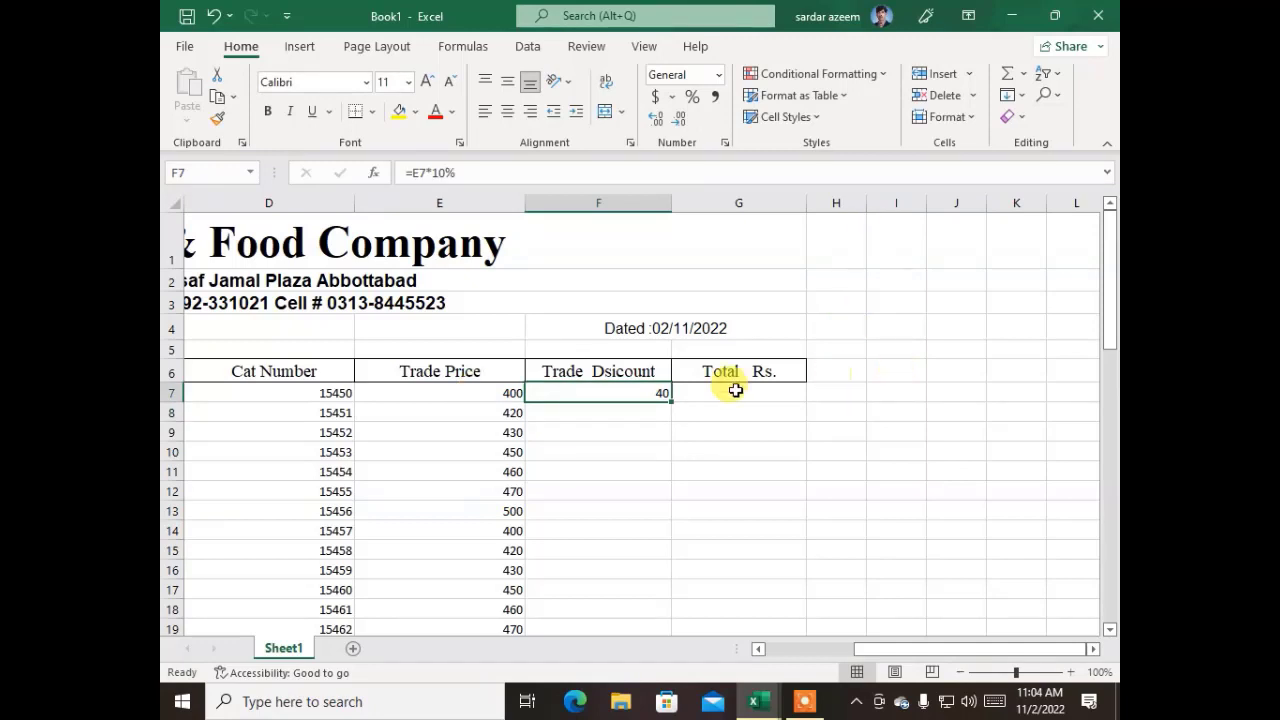
double_click(670, 406)
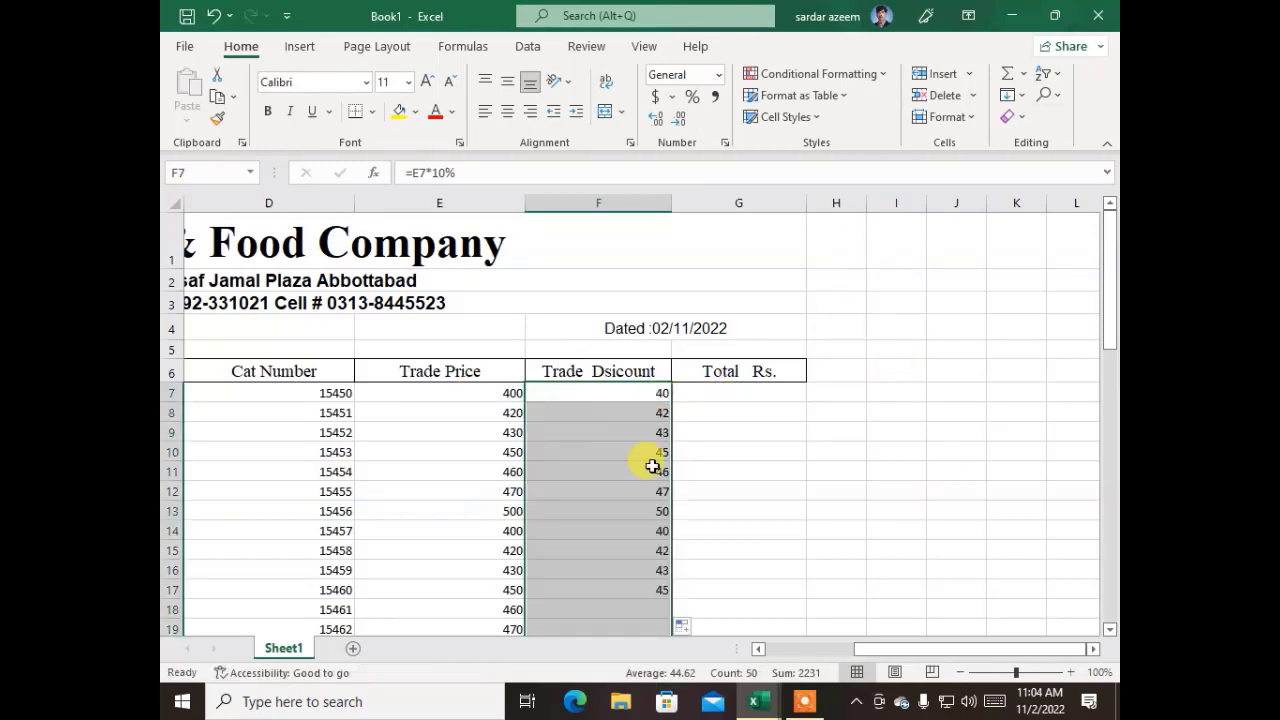
Insert a new column between the Trade Dsicount and Total Rs. columns
click(597, 200)
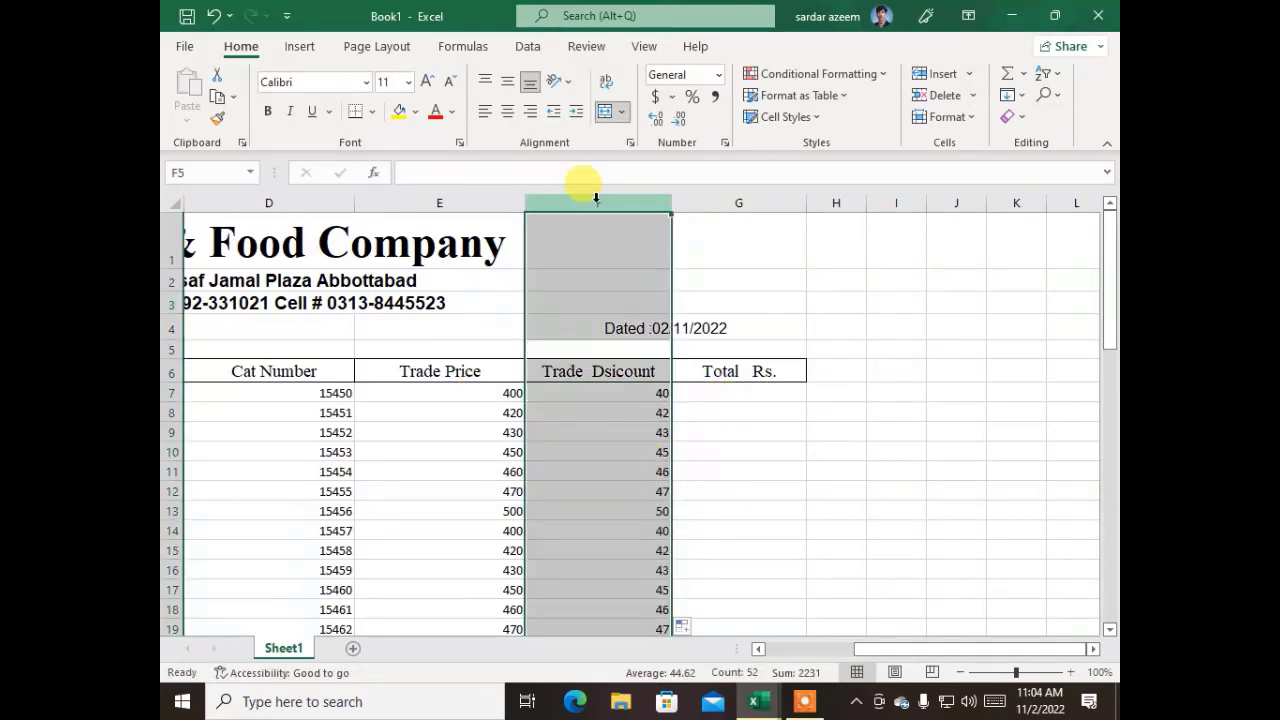
right_click(597, 198)
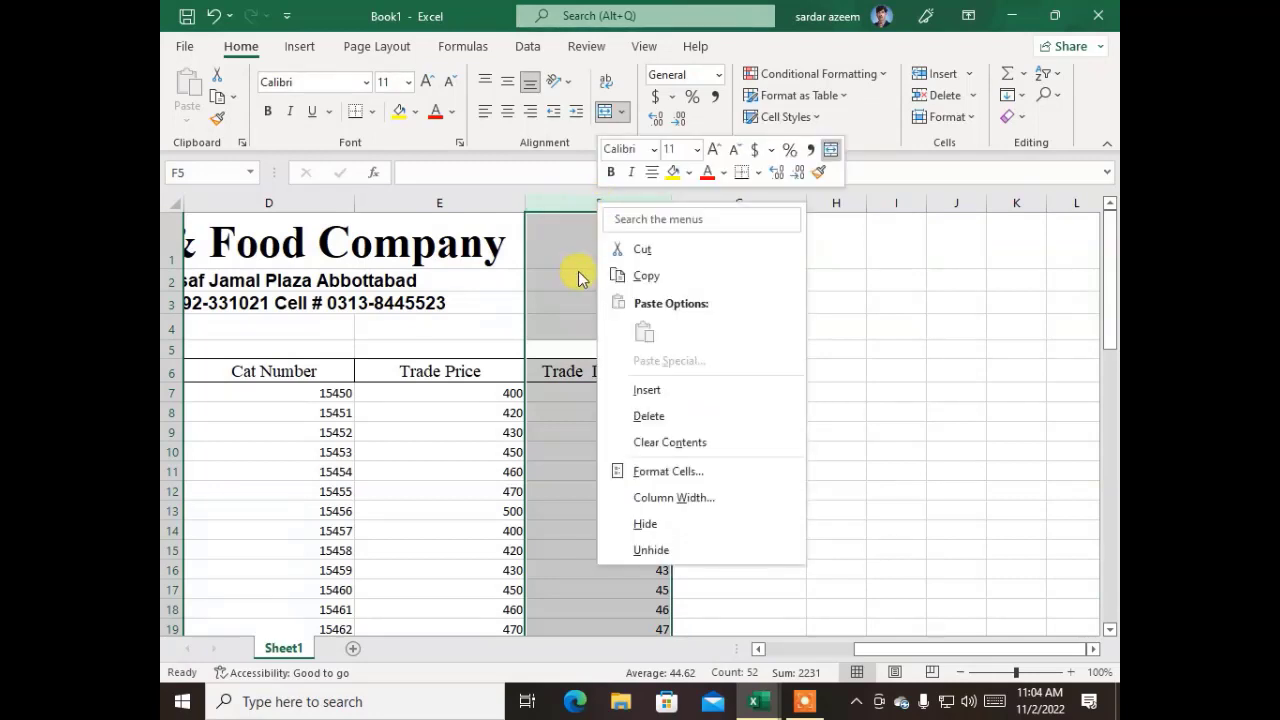
key(Escape)
click(719, 199)
right_click(712, 202)
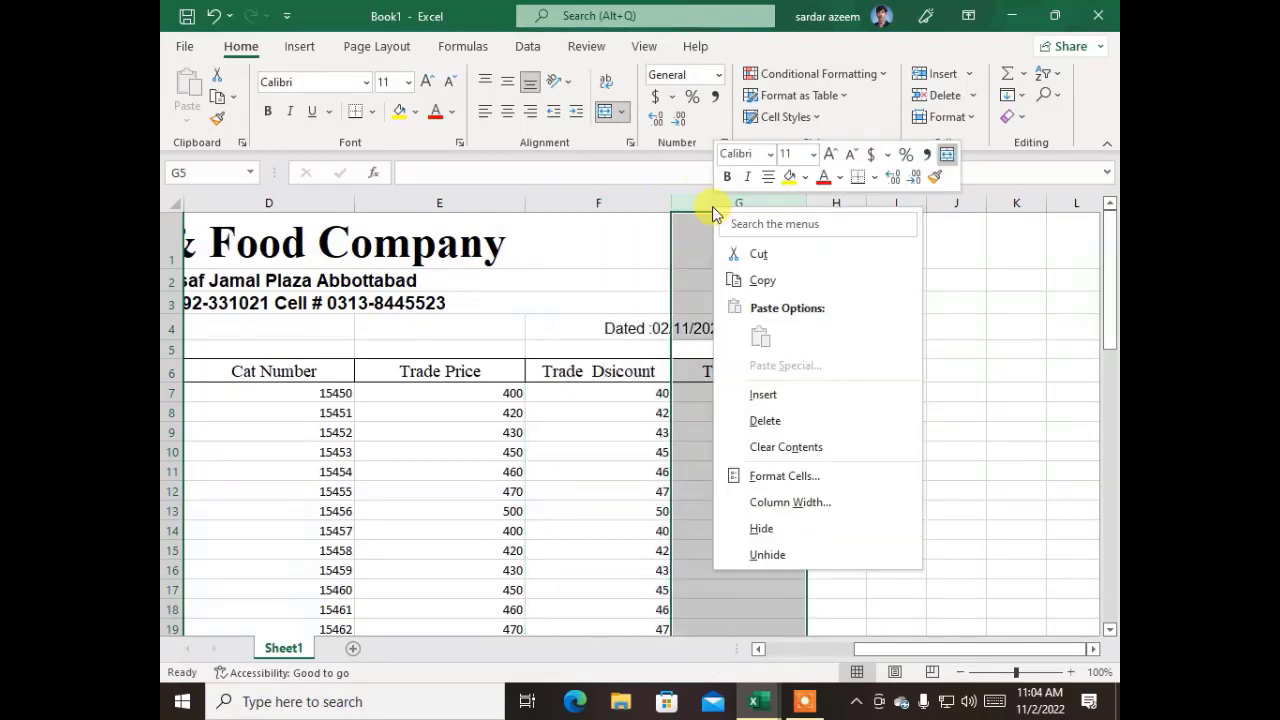
key(Escape)
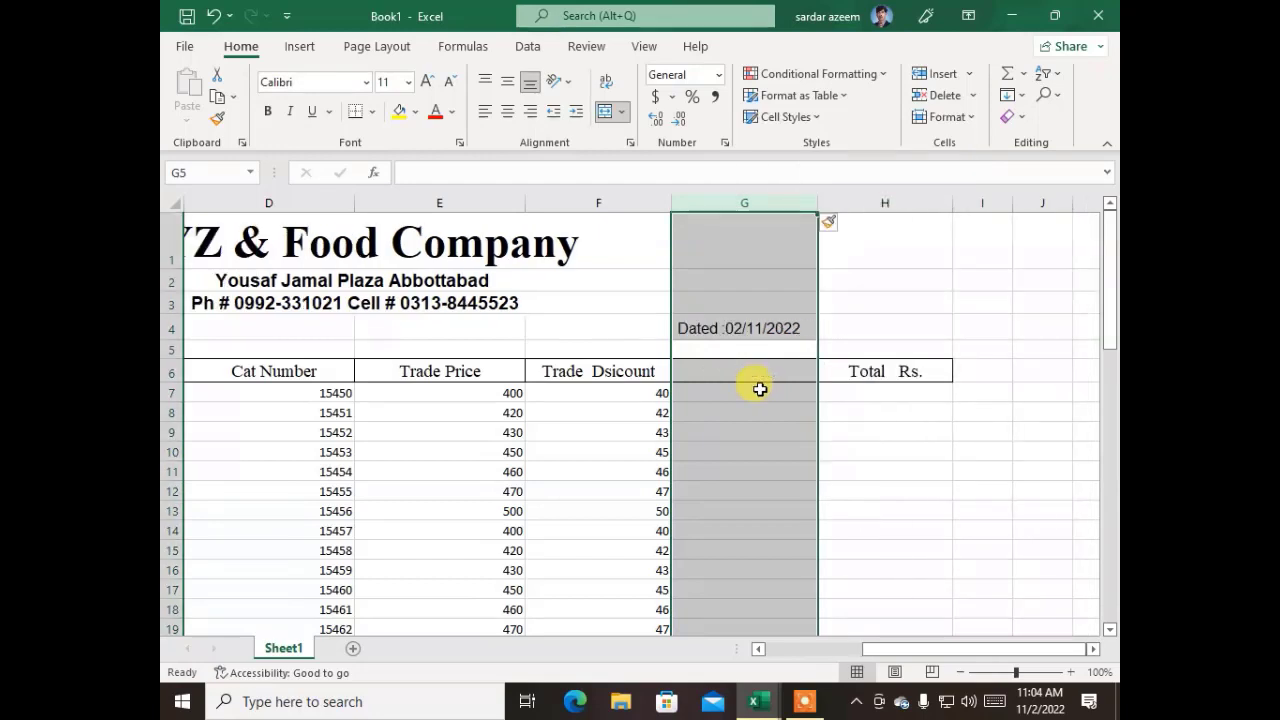
Enter the heading Sales Price in G6 of the inserted column
click(722, 369)
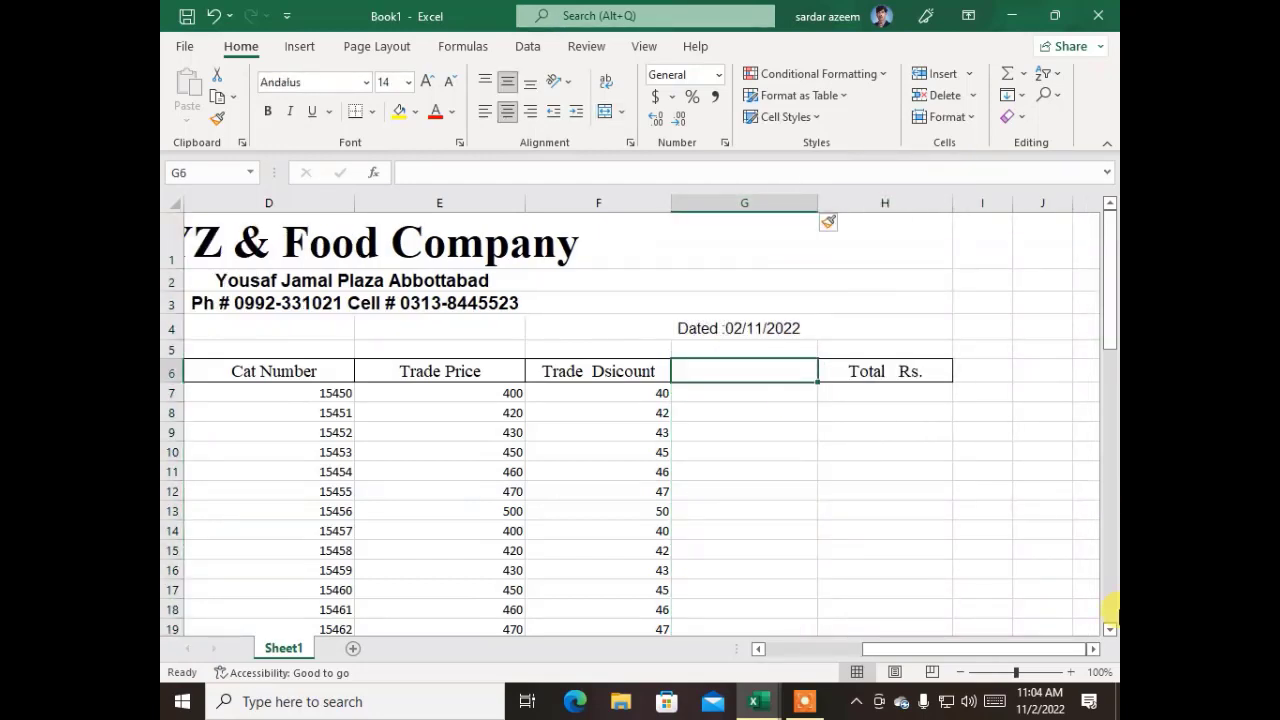
text(Sales)
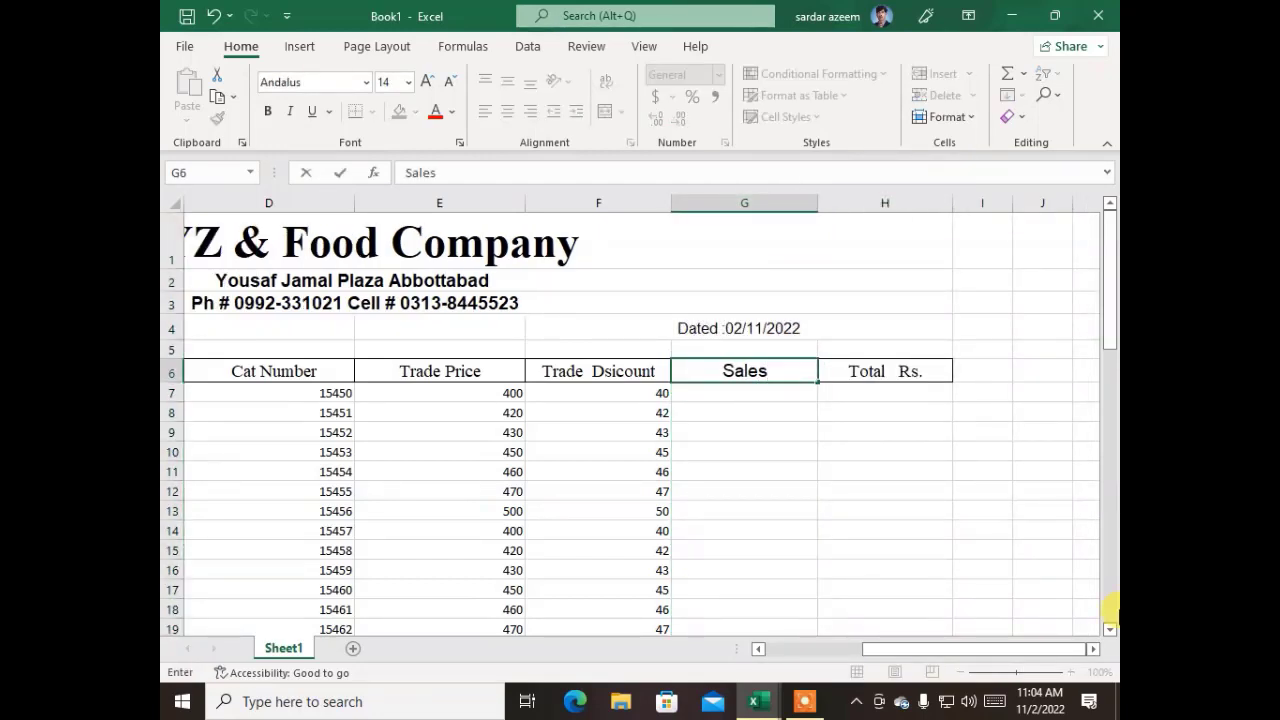
text( Price)
key(Return)
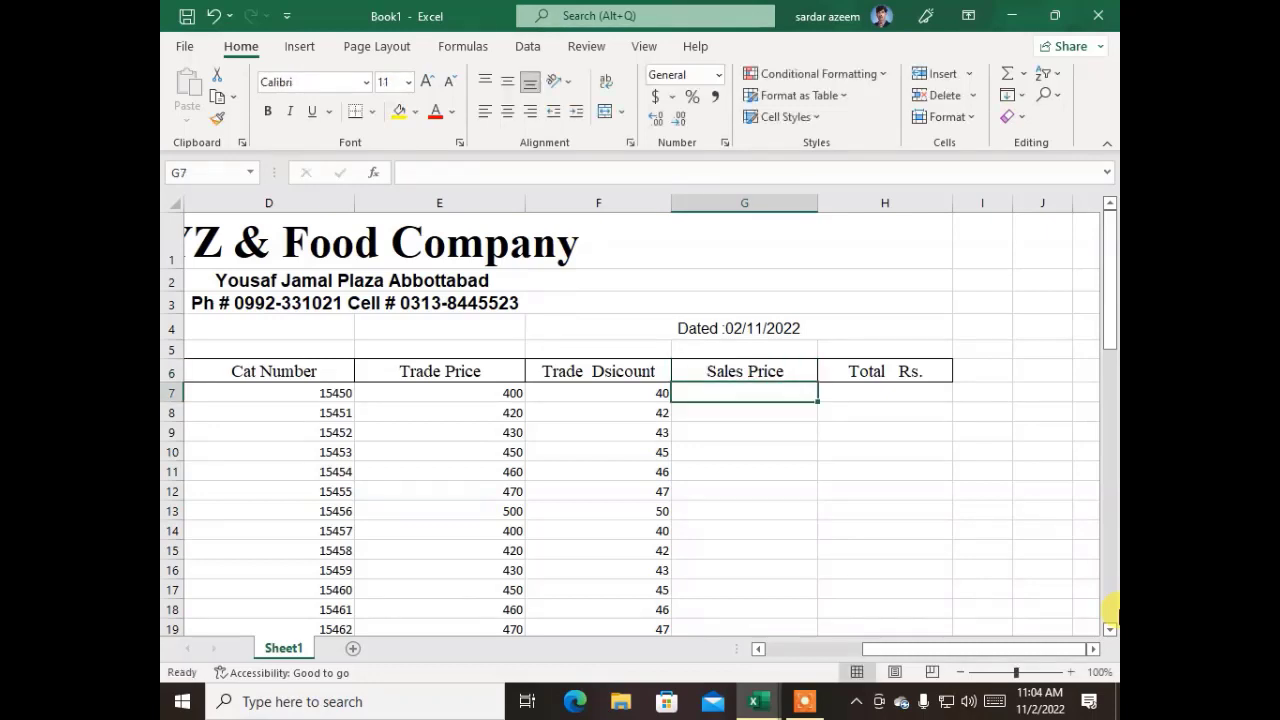
Calculate the sales price in G7 with =E7-F7 and fill the formula down to the last product row
key(Left)
key(Left)
key(Right)
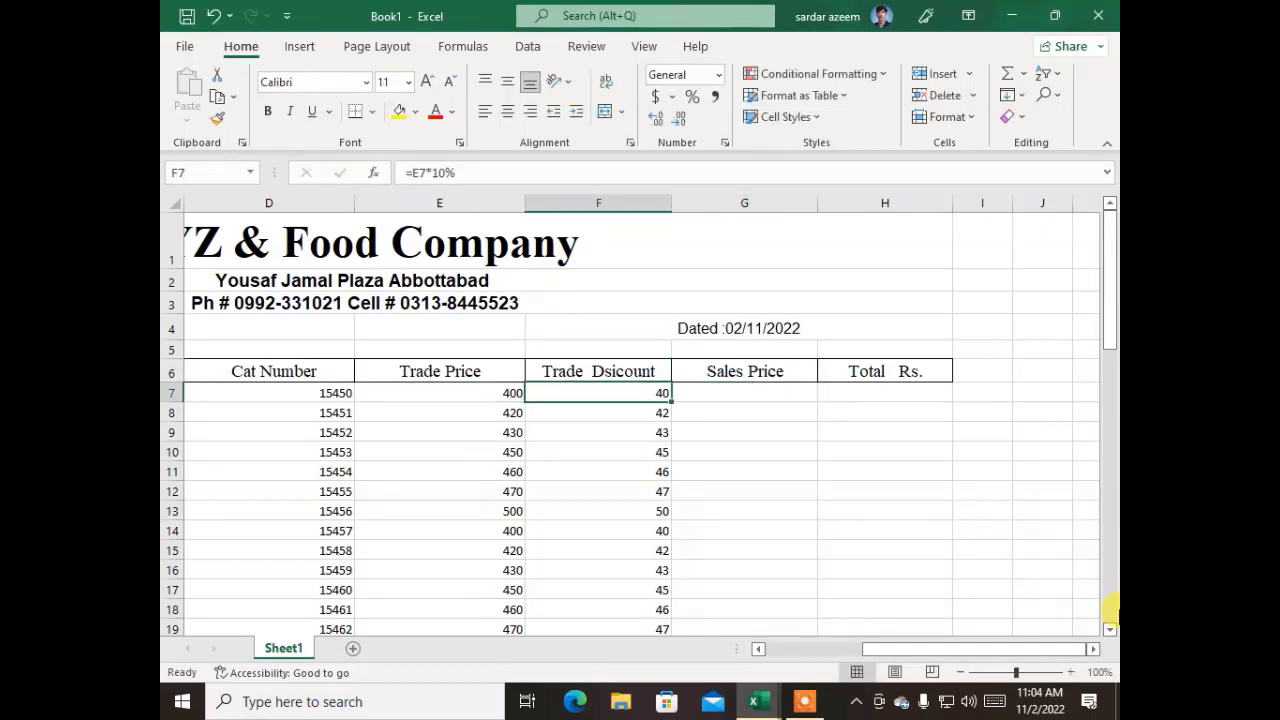
key(Right)
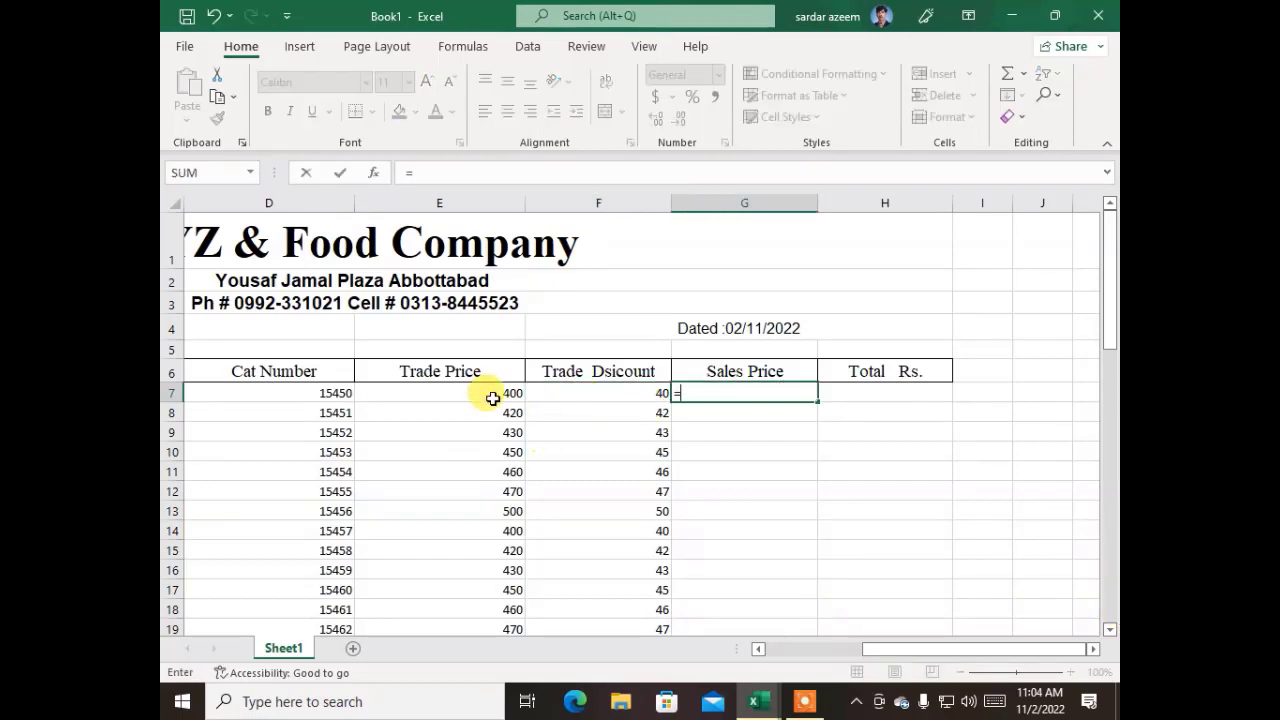
text(=)
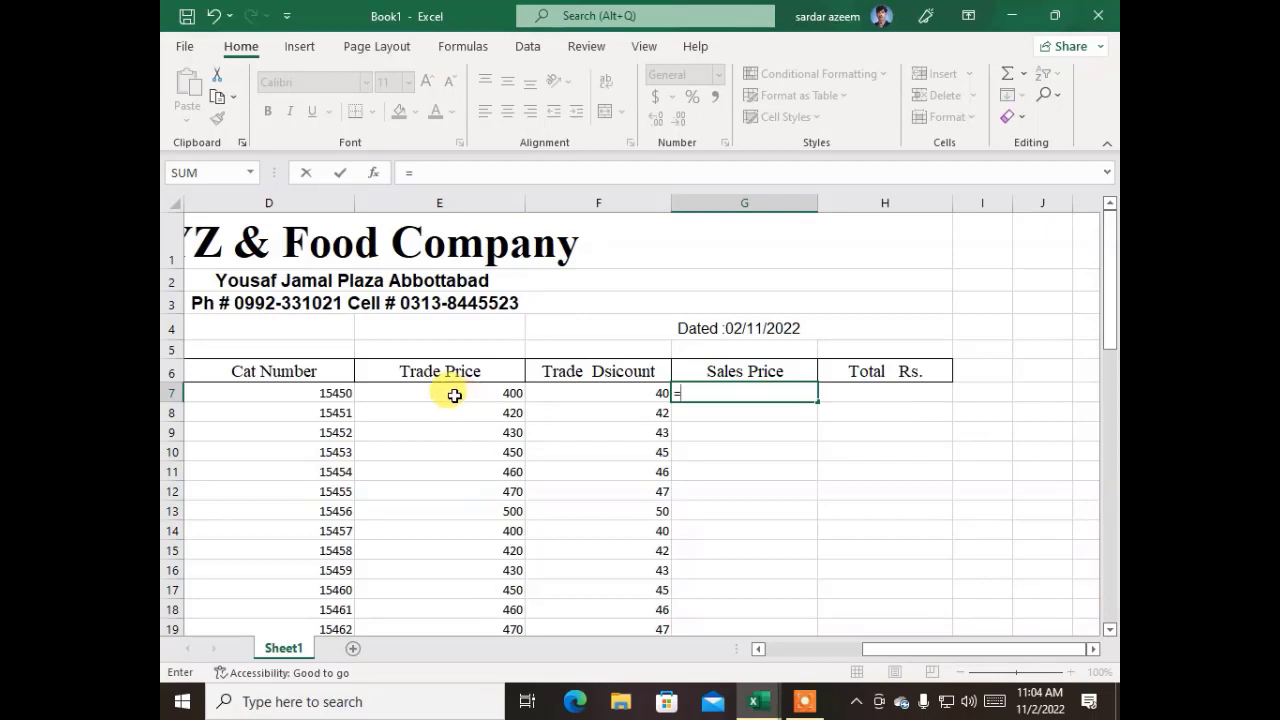
click(454, 395)
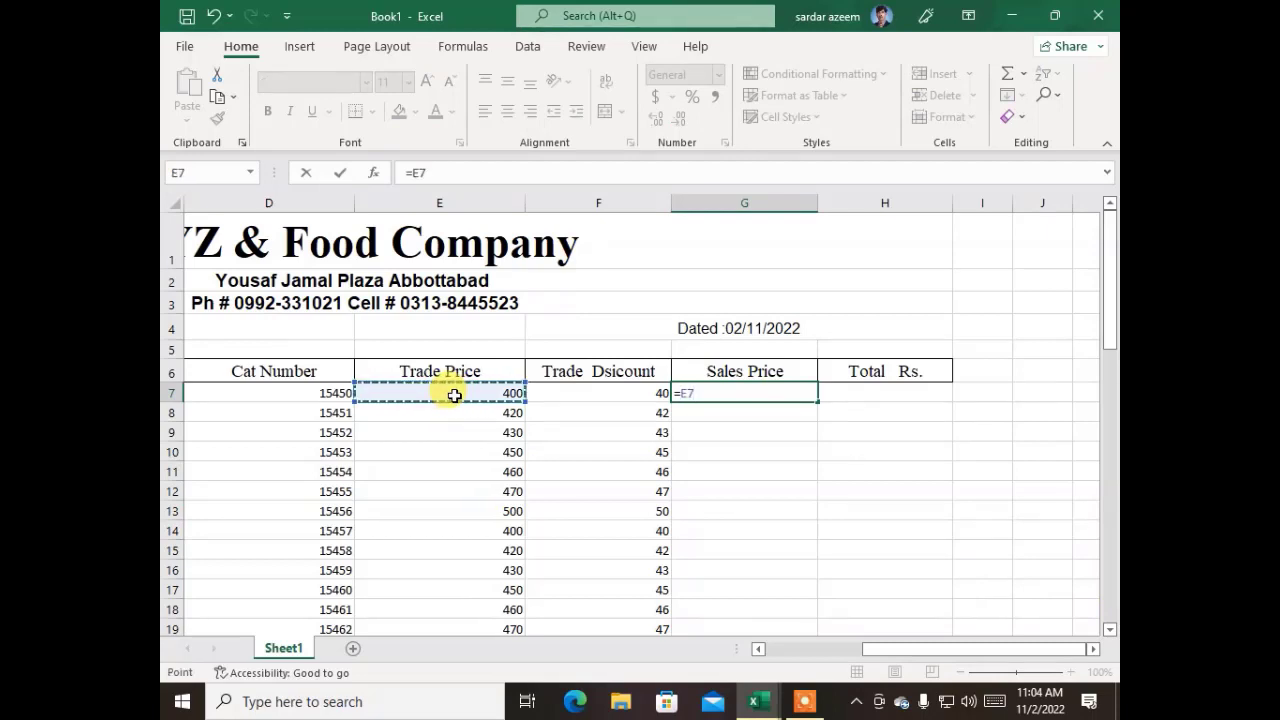
text(-)
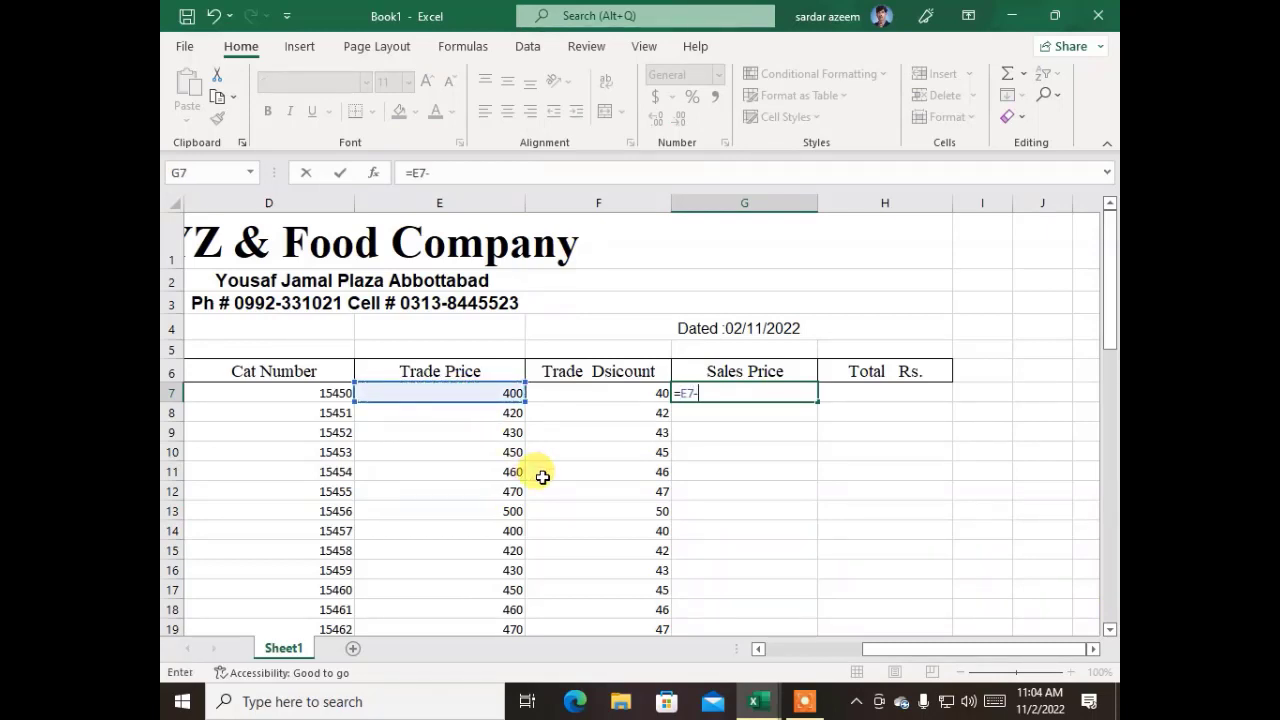
click(617, 390)
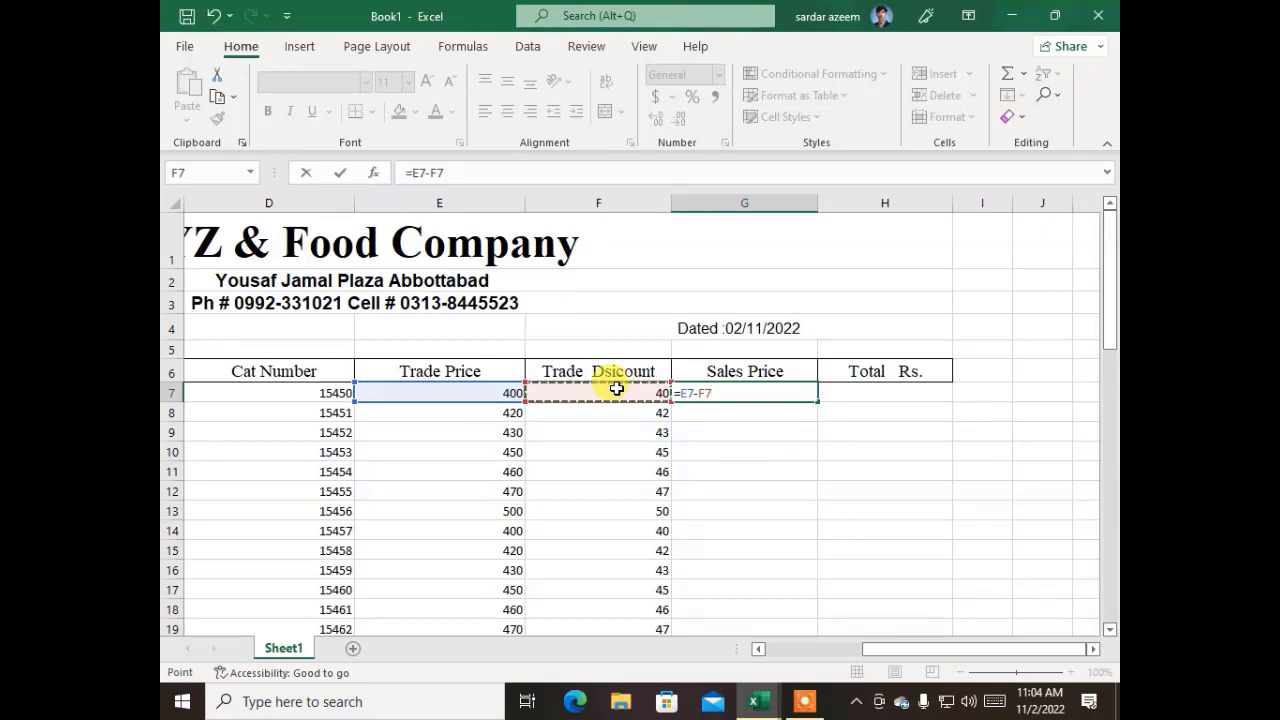
key(Return)
click(781, 395)
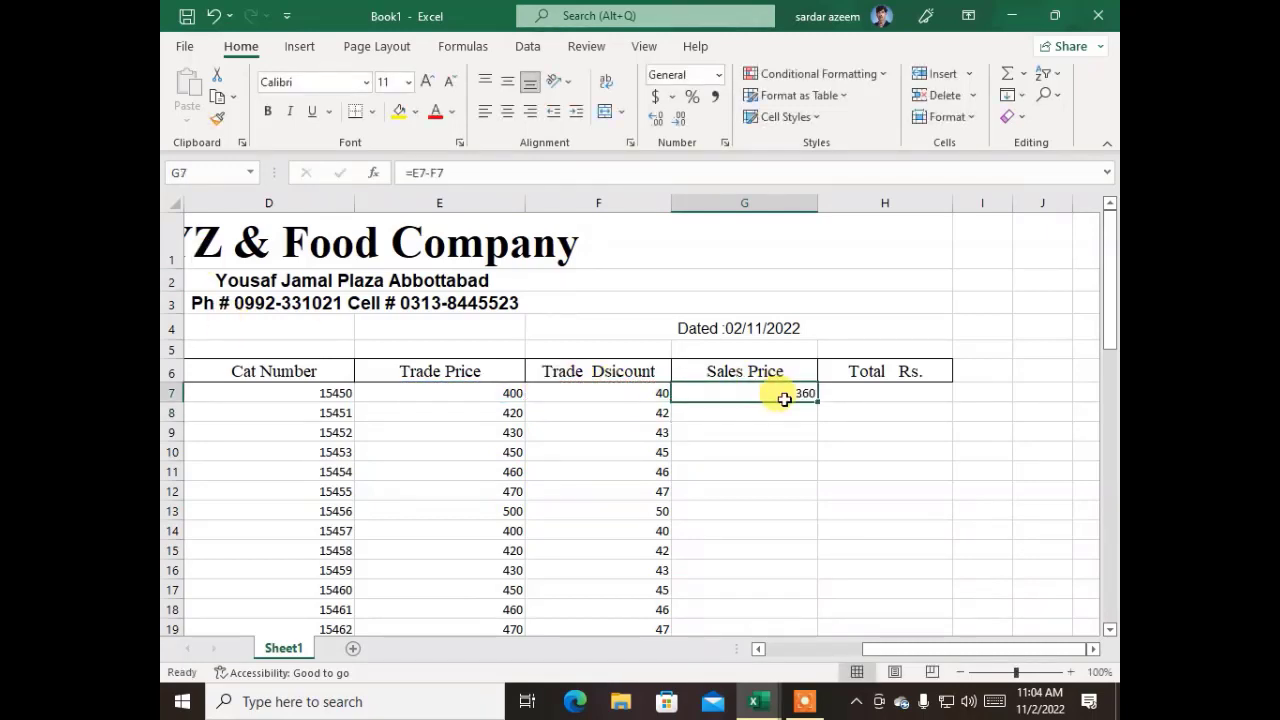
double_click(818, 401)
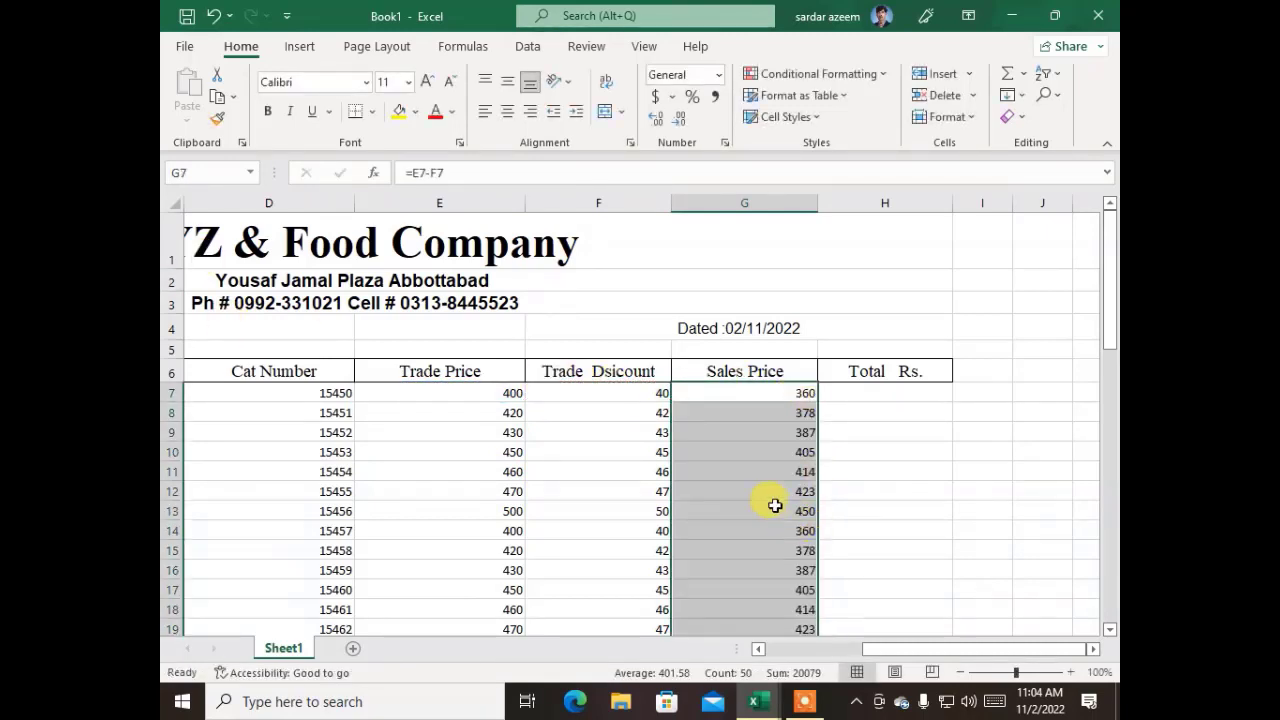
scroll(771, 503, down, 15)
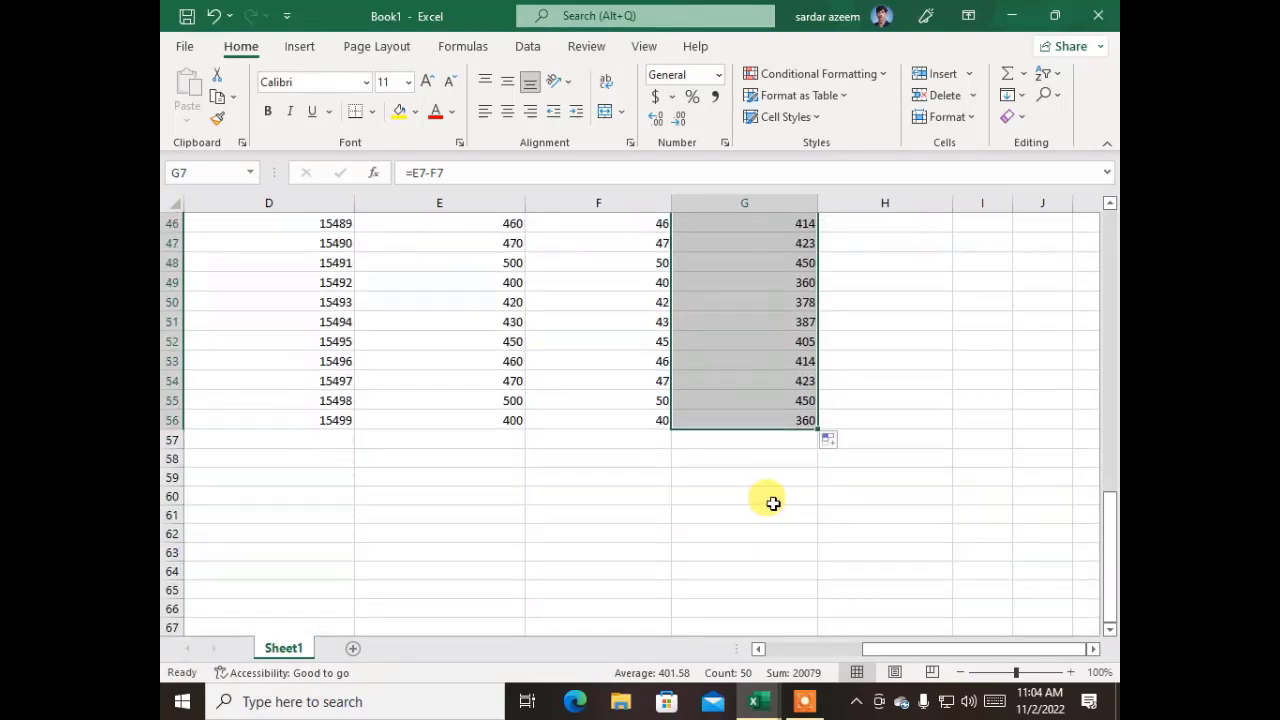
scroll(773, 503, up, 15)
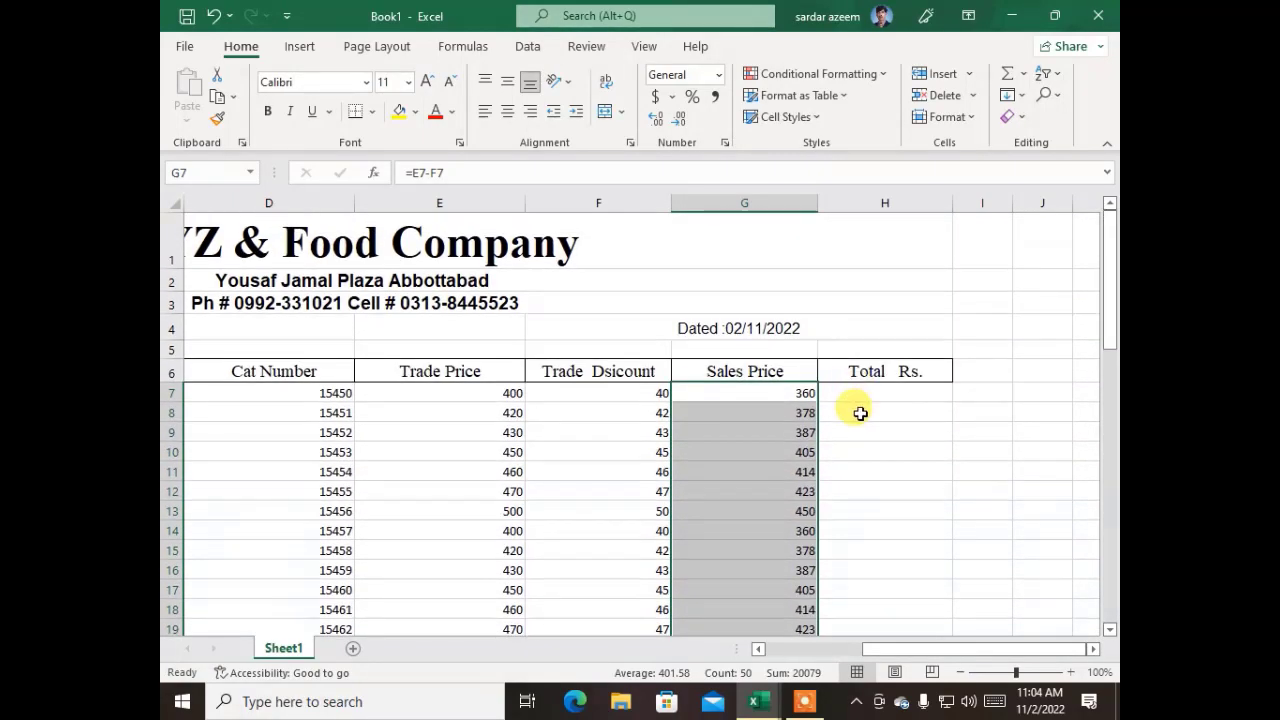
Calculate the total in H7 with =B7*G7 and fill the formula down to the last product row
click(855, 399)
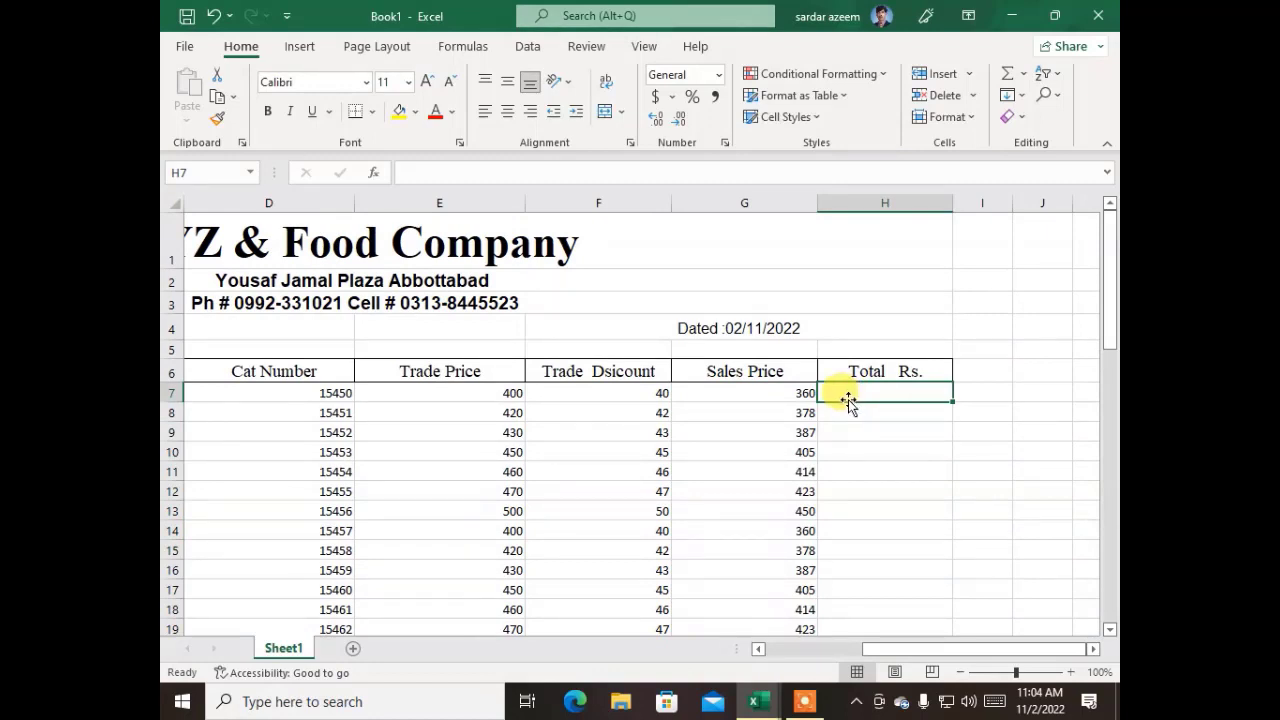
text(=)
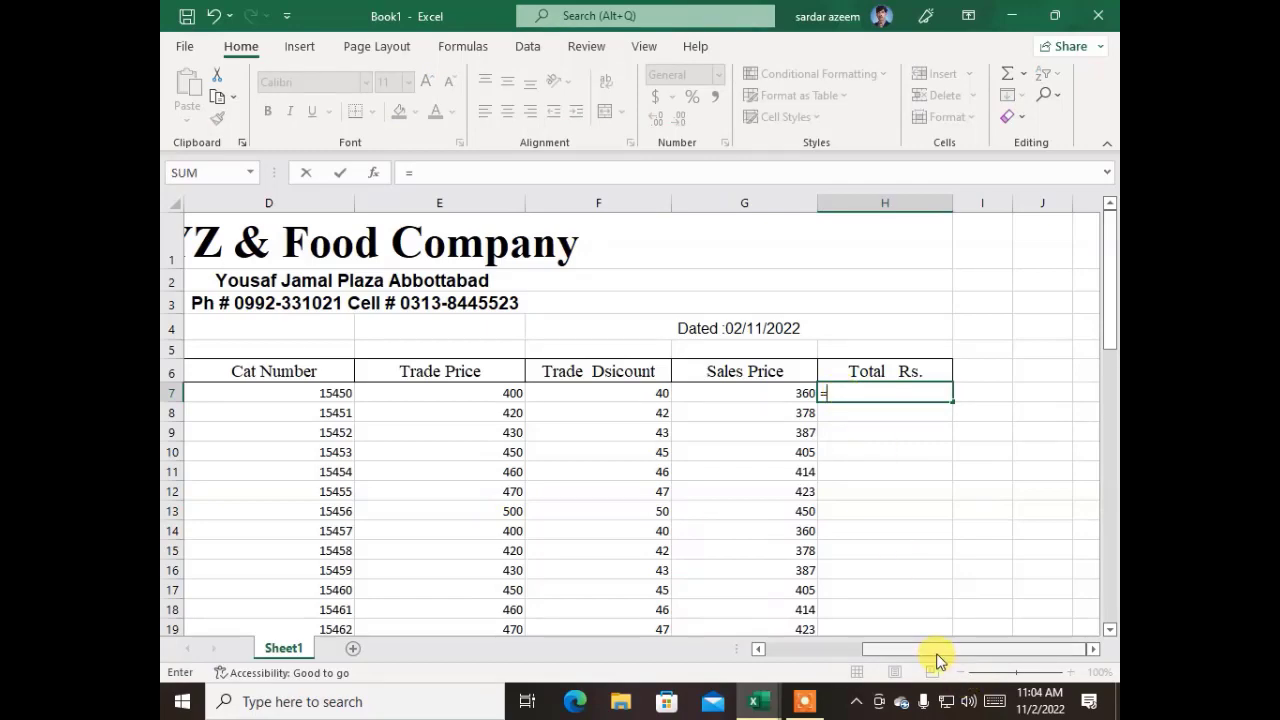
drag(934, 655, 808, 690)
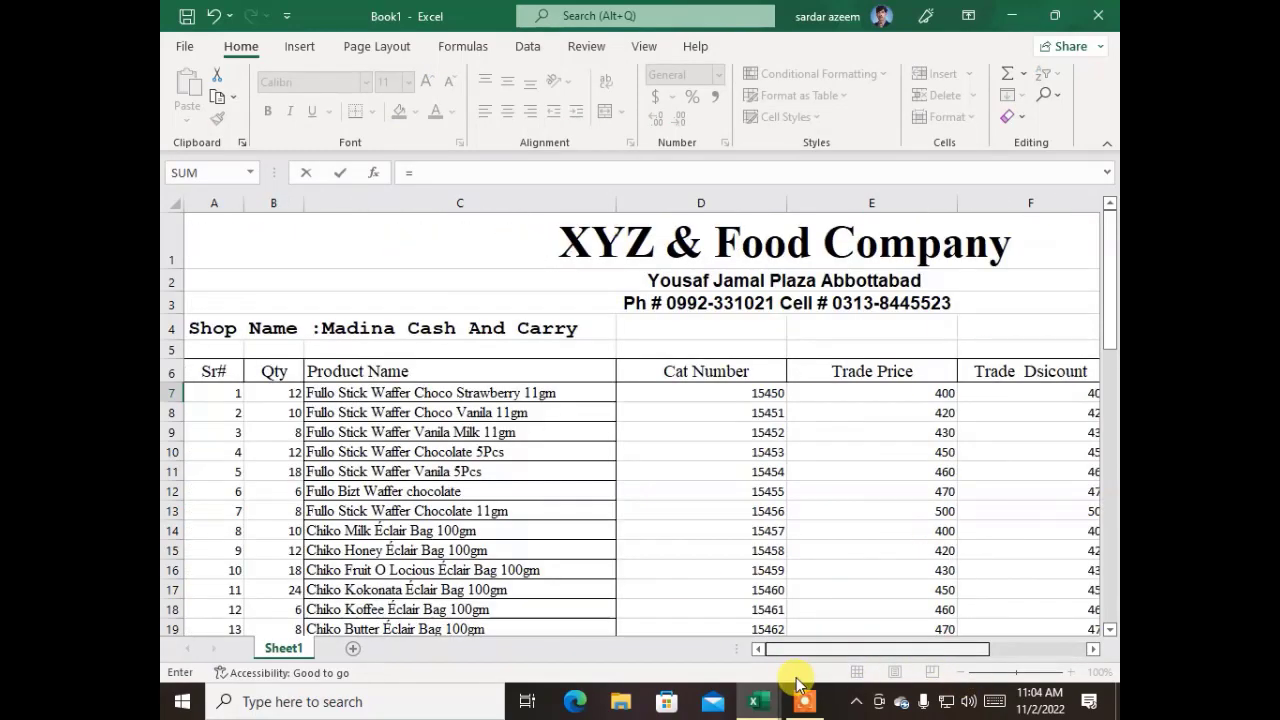
click(274, 390)
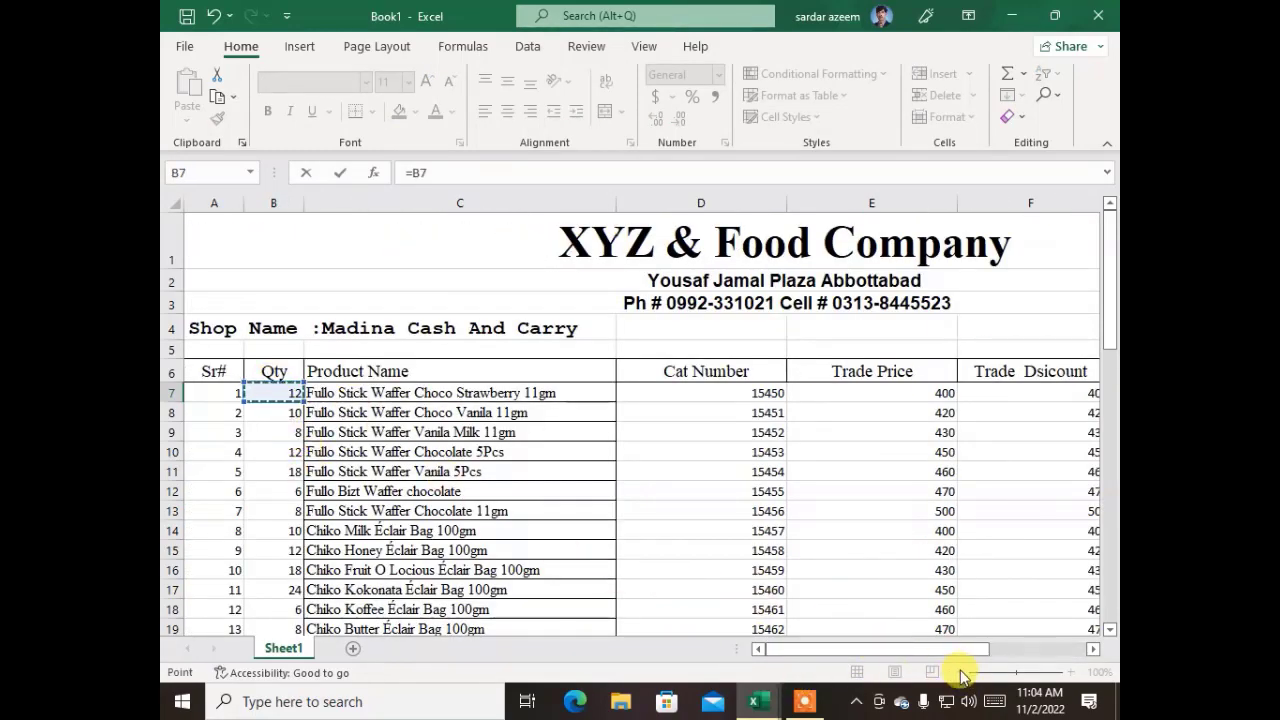
drag(894, 648, 1070, 643)
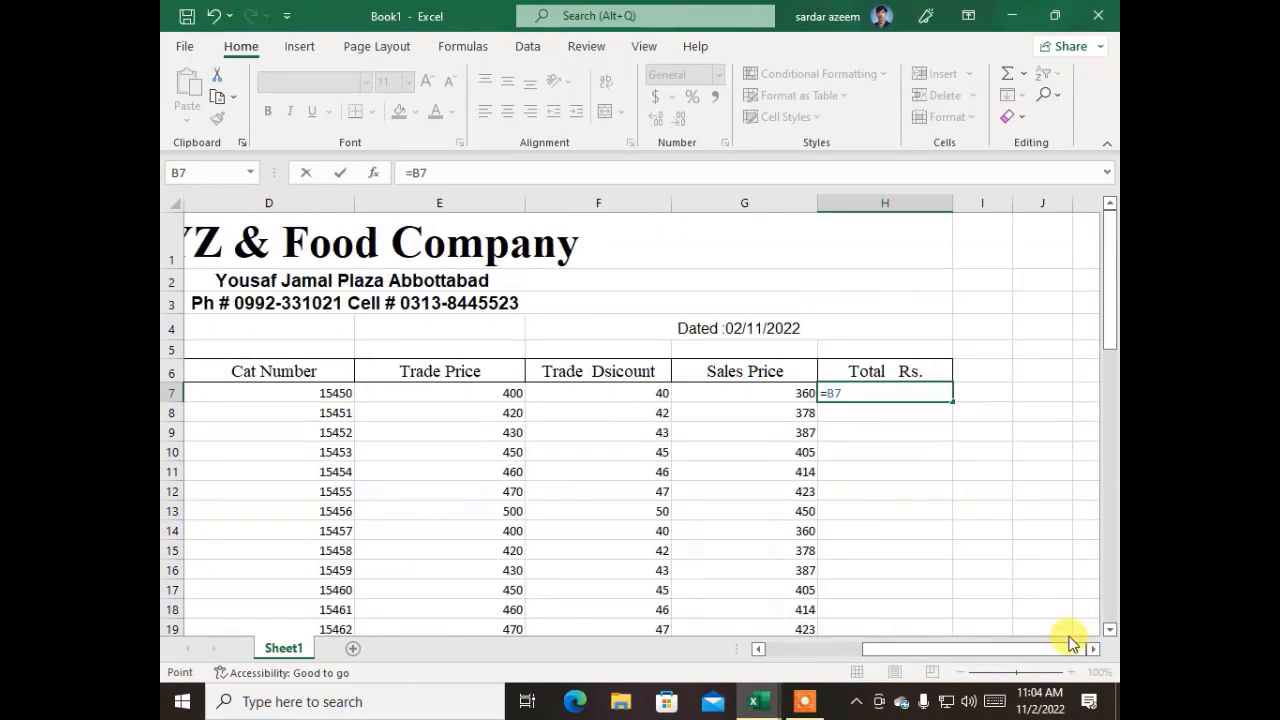
text(*)
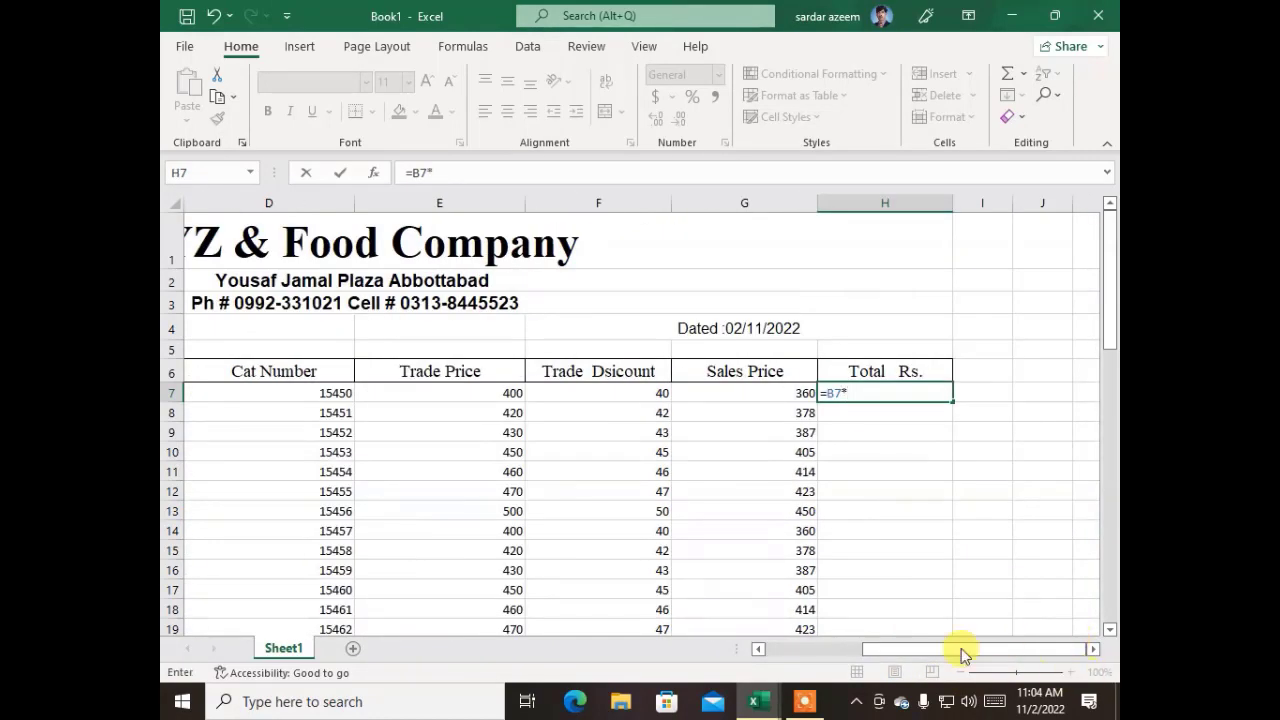
click(700, 395)
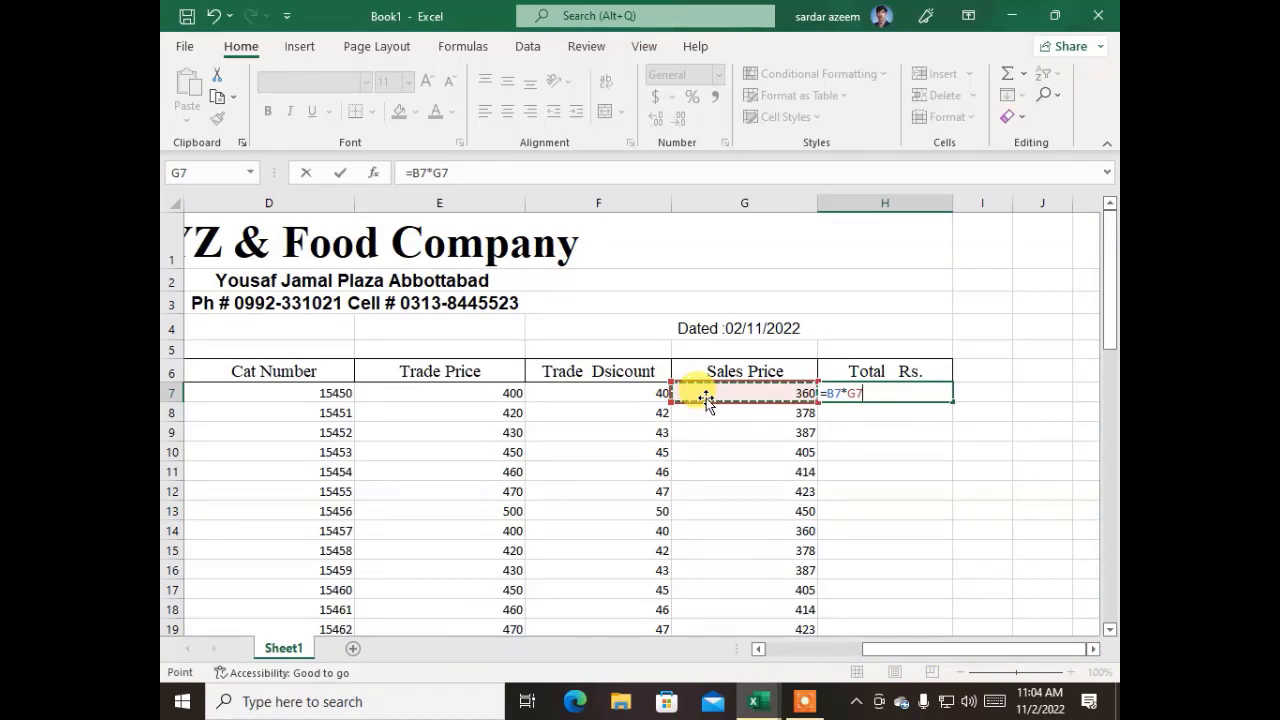
key(Return)
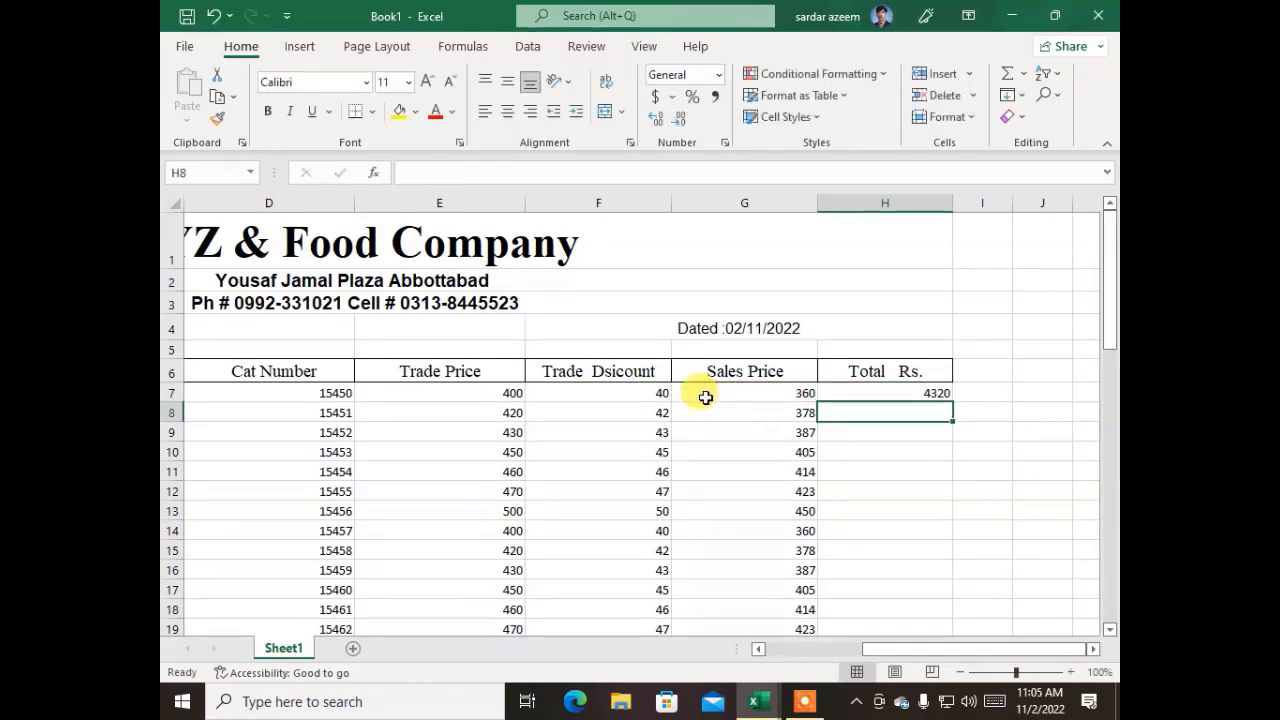
click(941, 393)
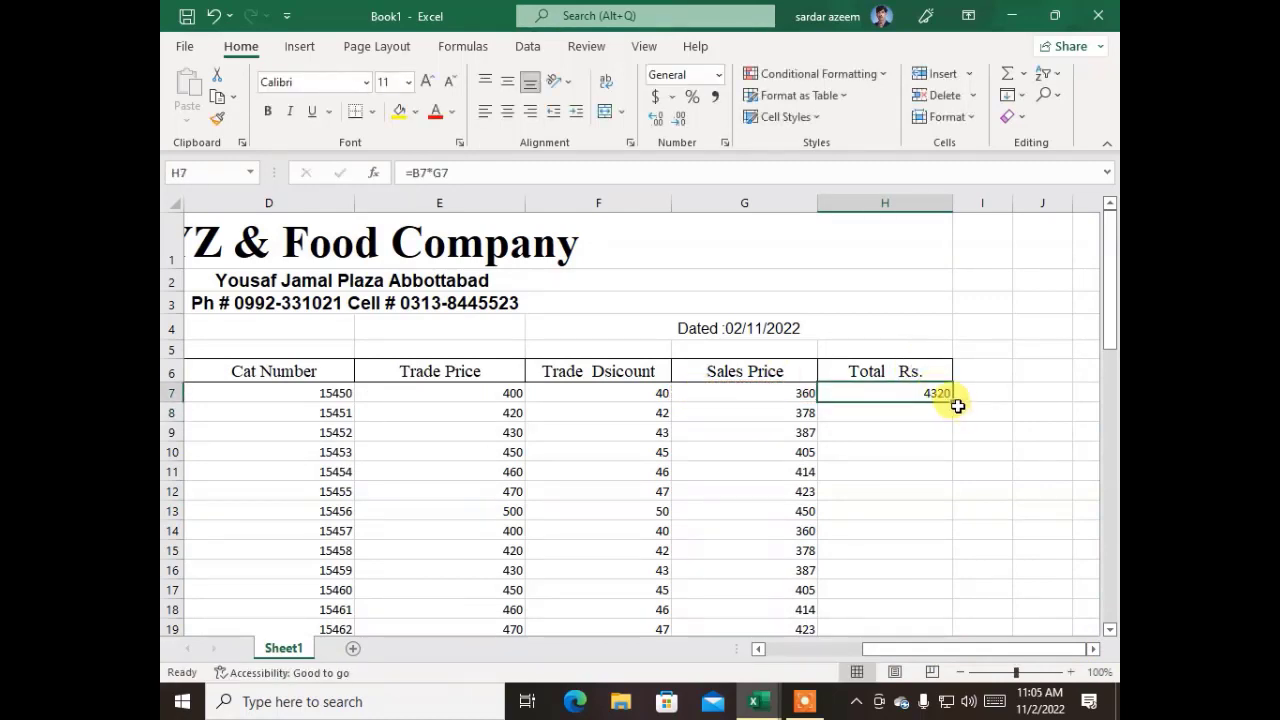
double_click(956, 400)
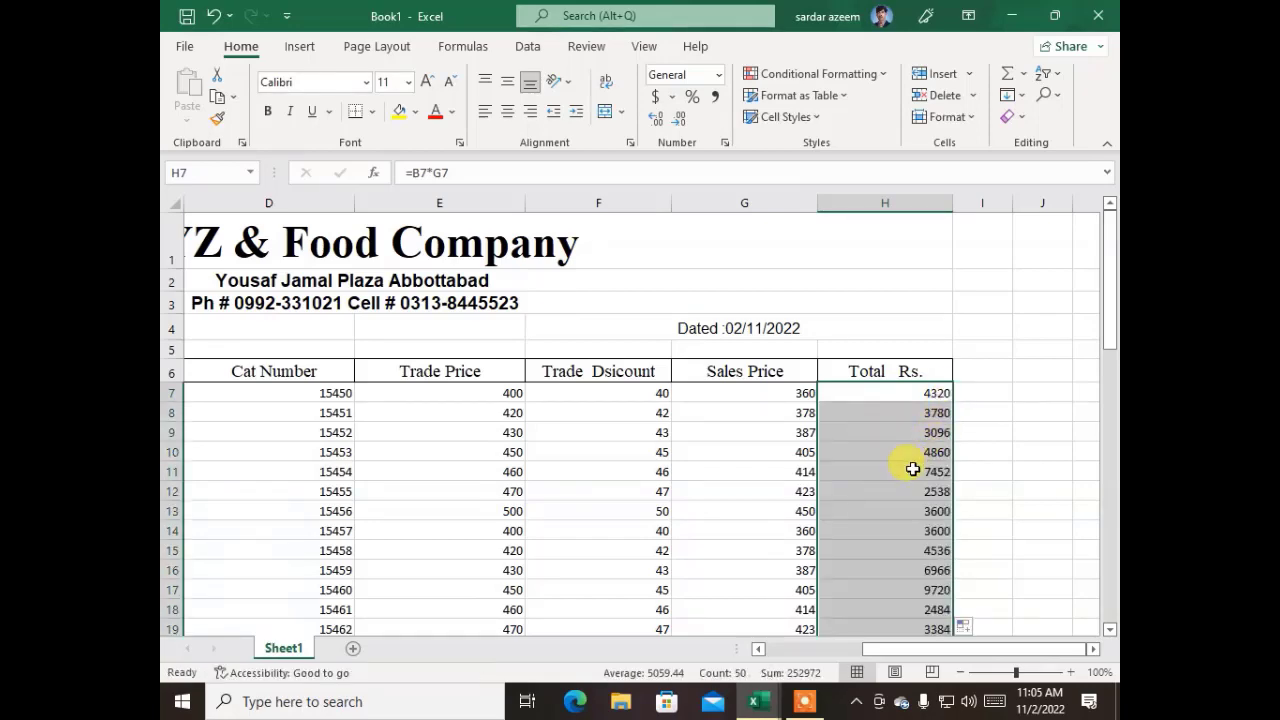
scroll(913, 469, down, 15)
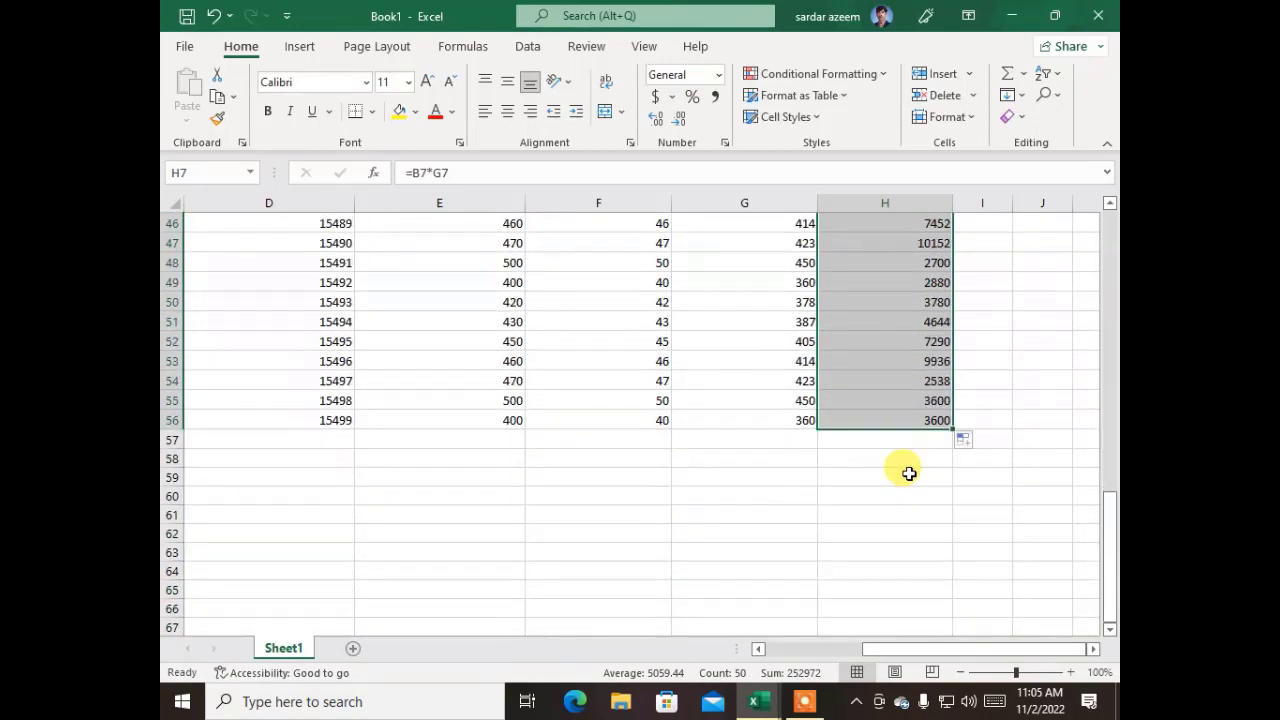
click(876, 454)
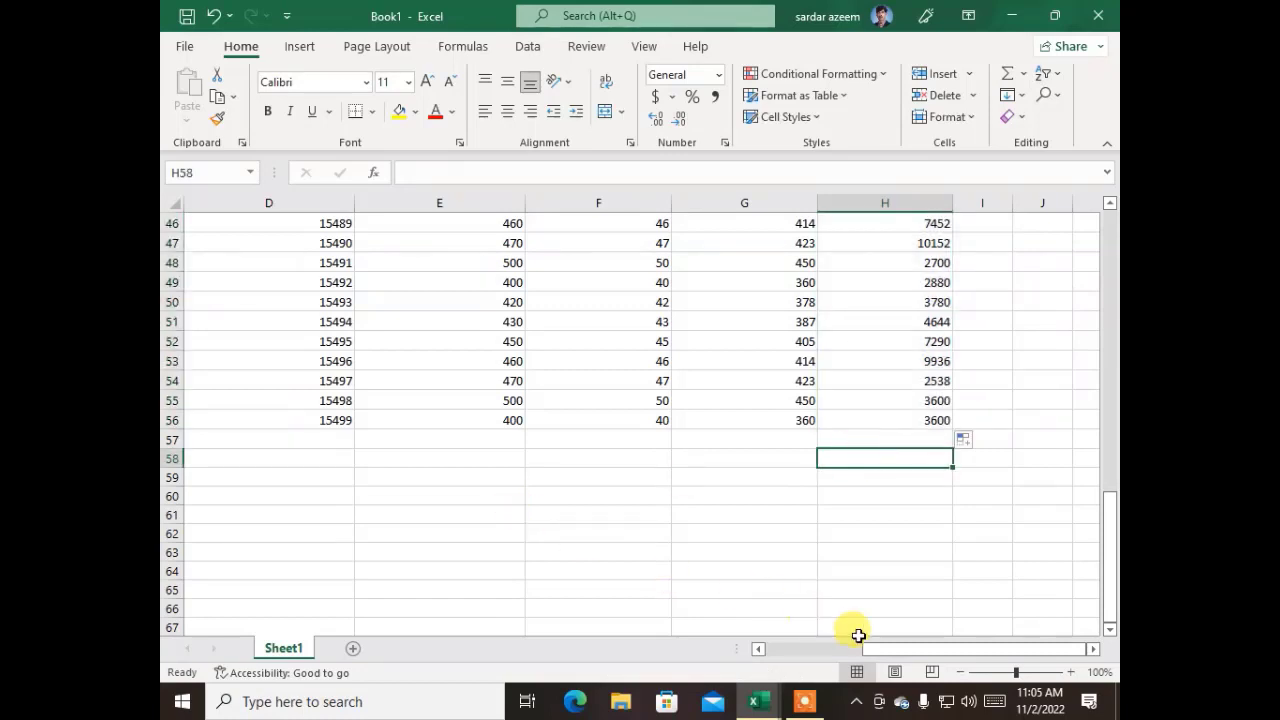
drag(891, 650, 786, 651)
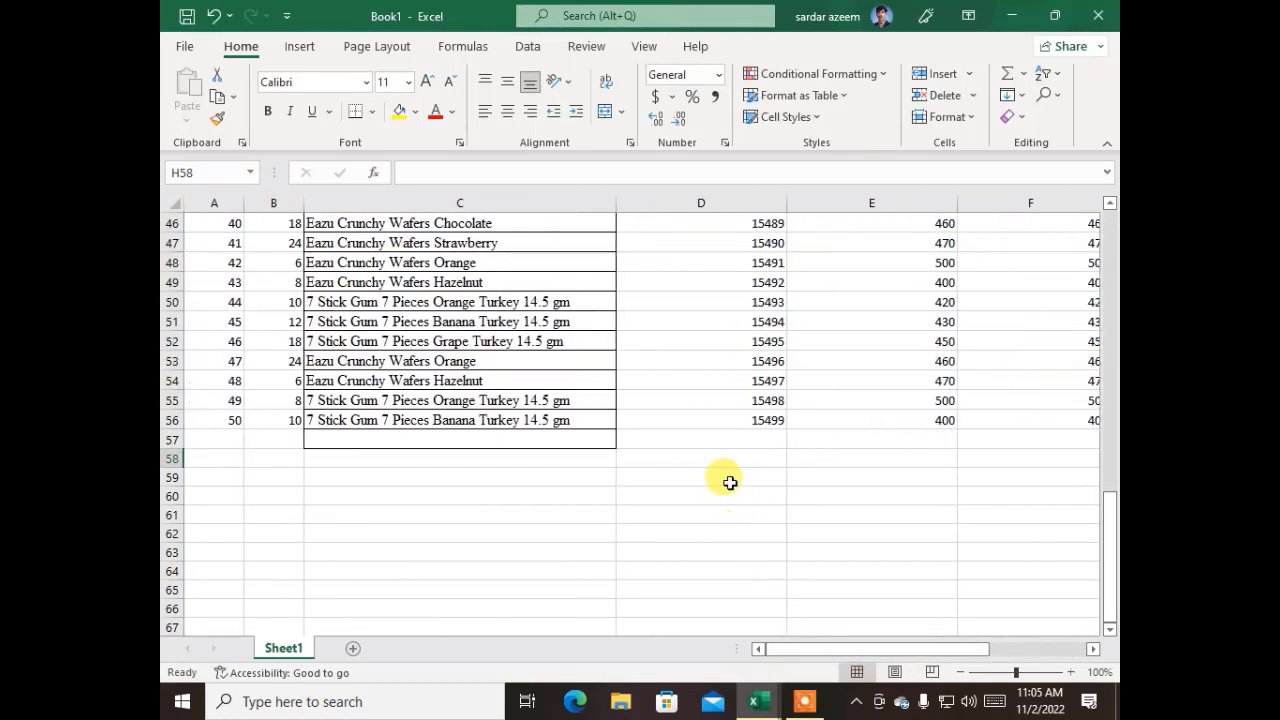
click(598, 440)
click(805, 700)
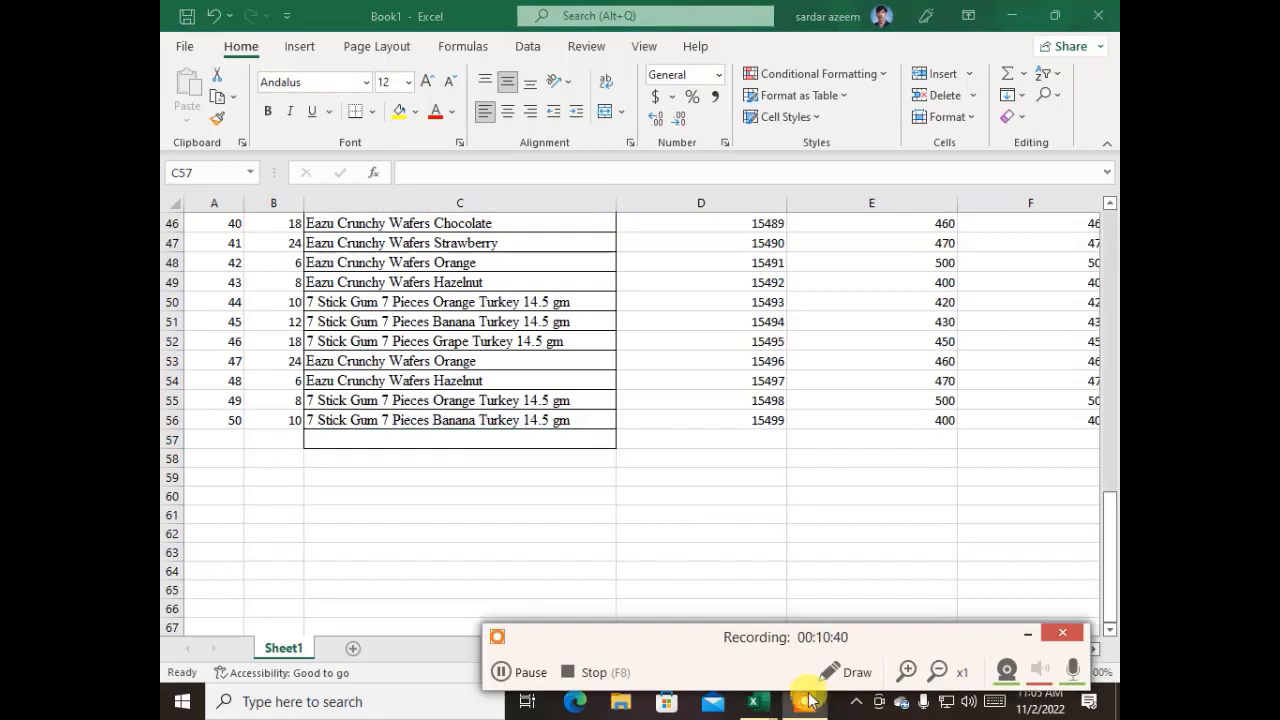
click(540, 676)
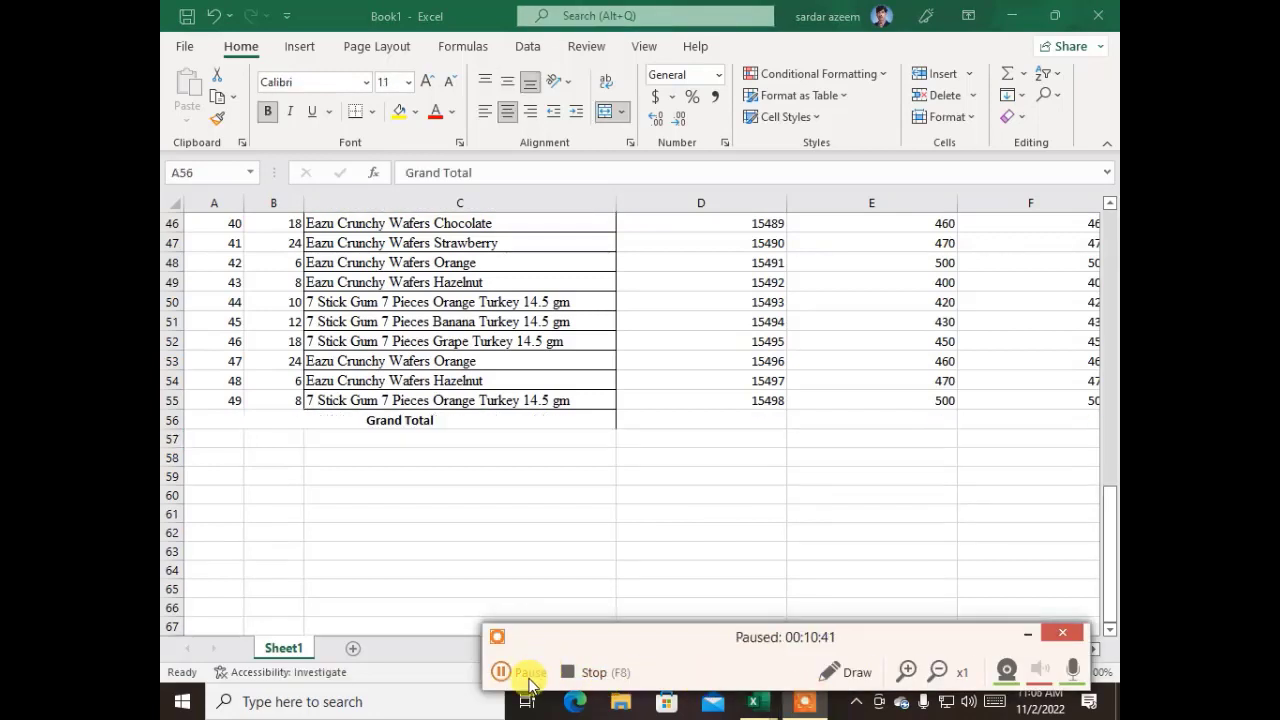
click(500, 672)
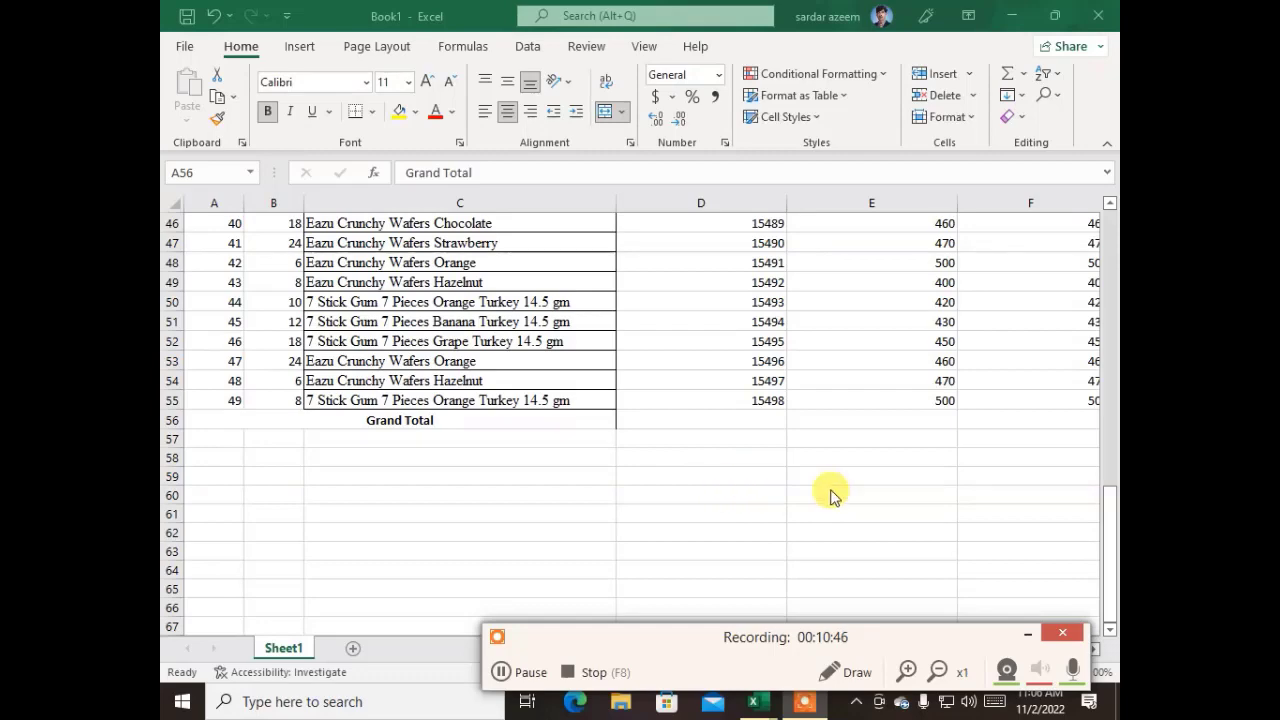
scroll(914, 503, up, 15)
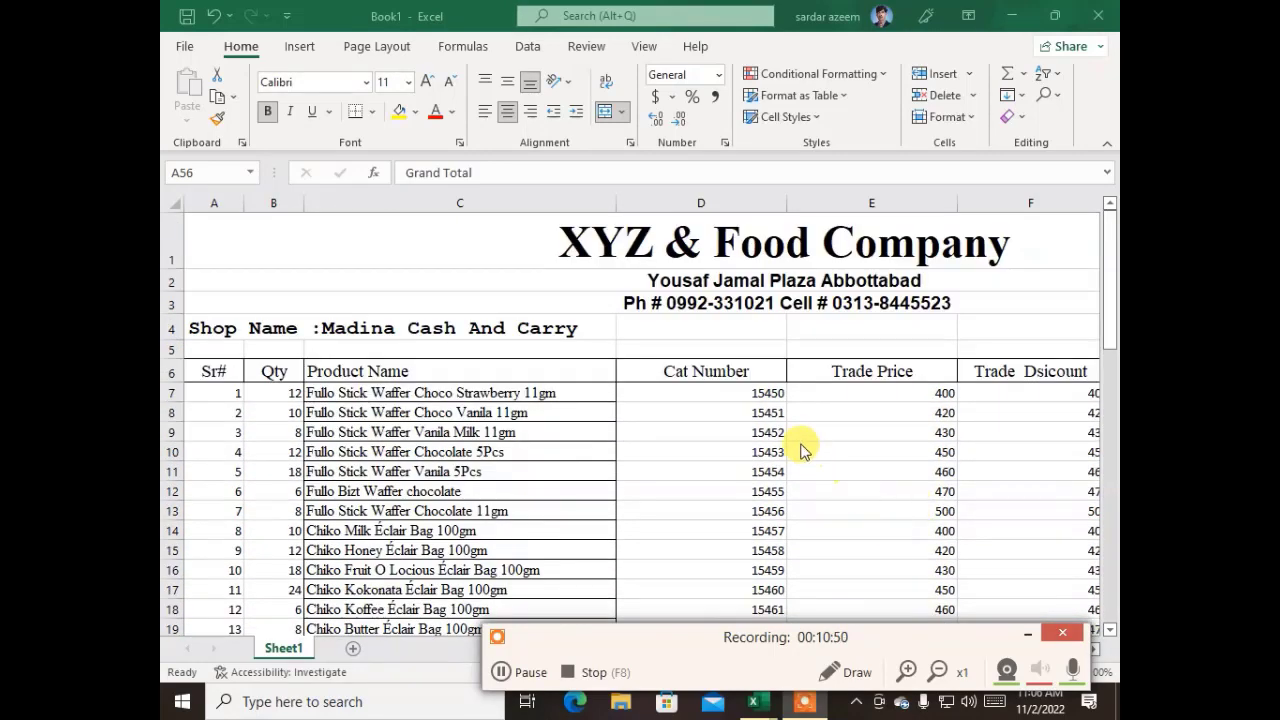
scroll(808, 452, down, 14)
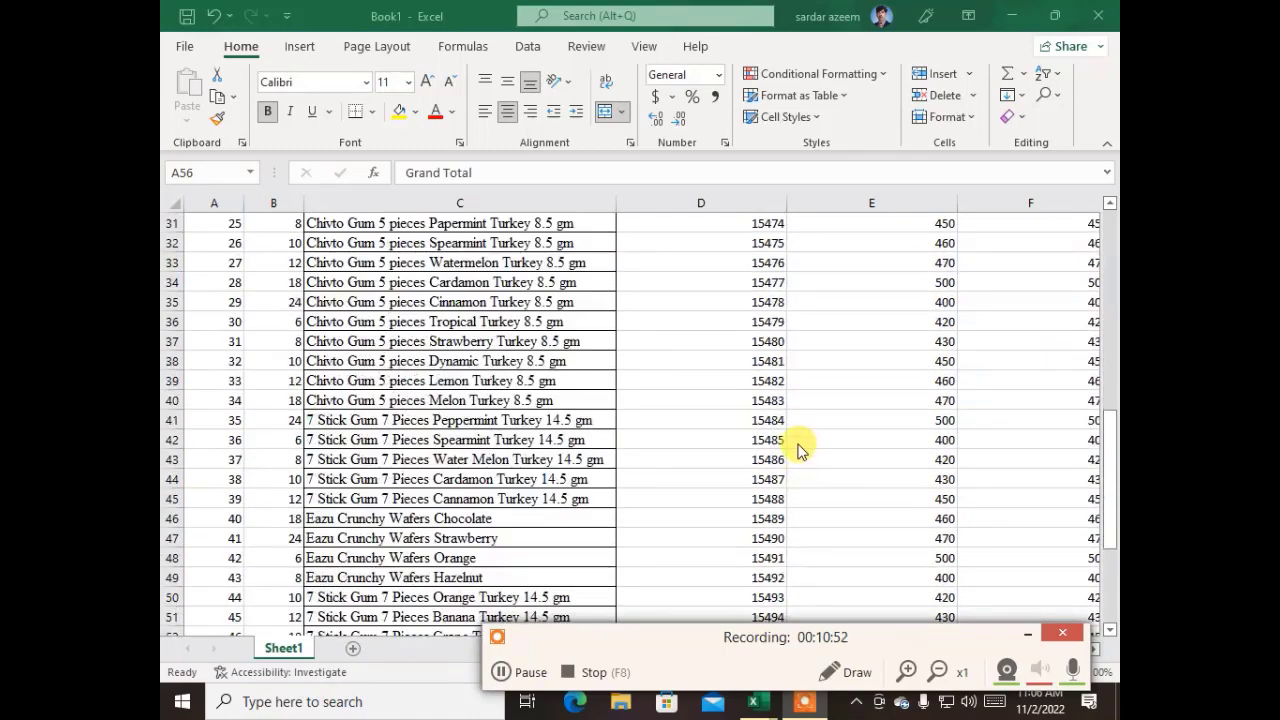
scroll(800, 450, down, 2)
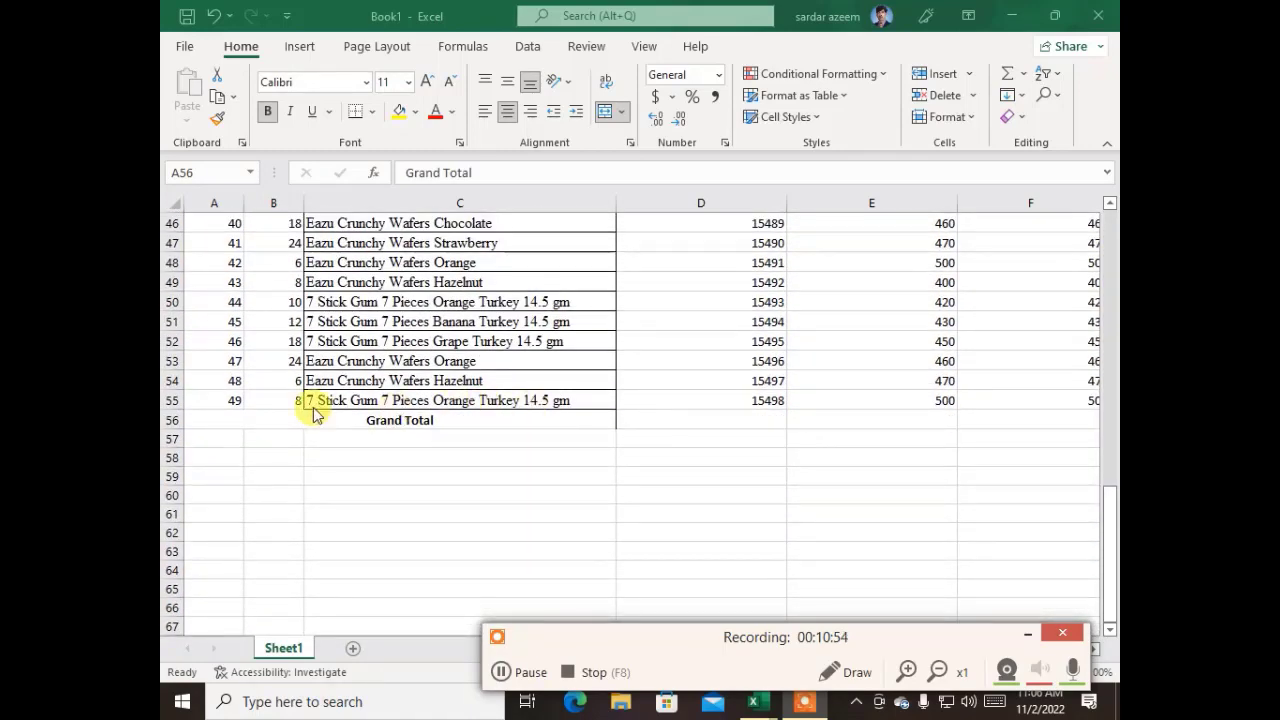
Unmerge the Grand Total cell spanning A56:C56 below the product list
click(272, 416)
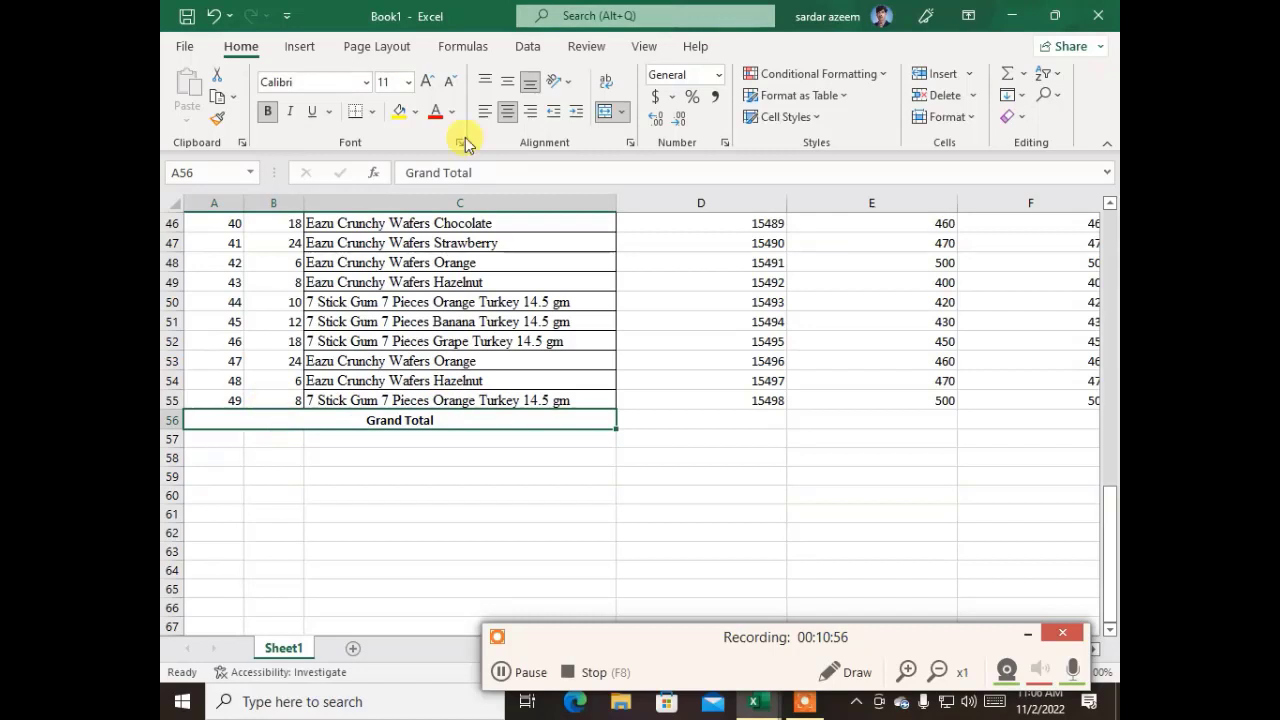
click(605, 111)
click(376, 449)
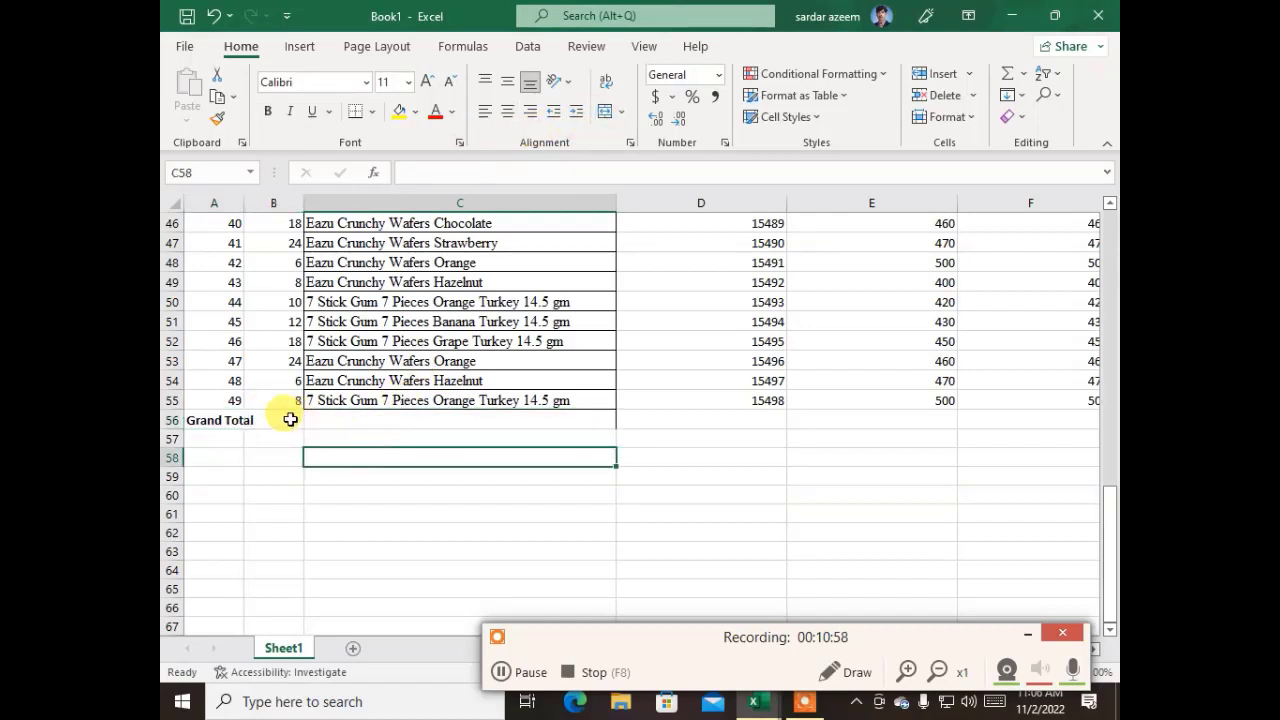
Move the Grand Total label from A56 to C56, under the product names
click(286, 415)
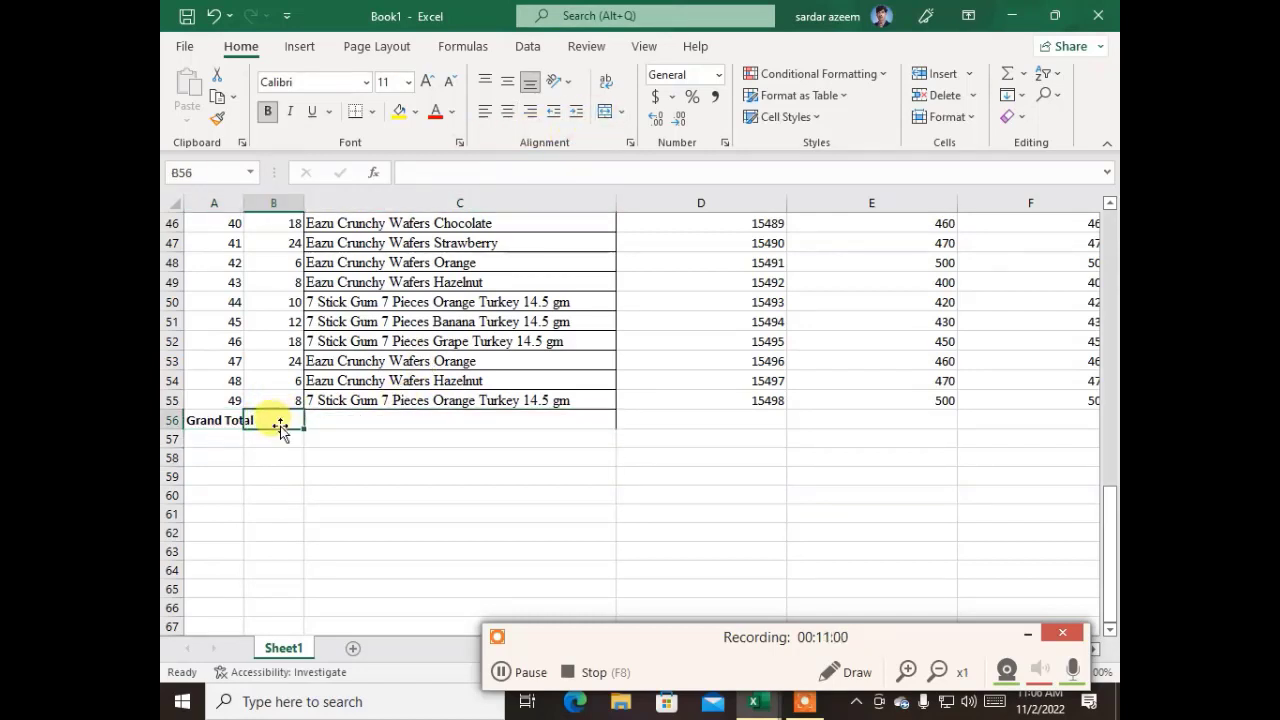
click(228, 420)
key(ctrl+c)
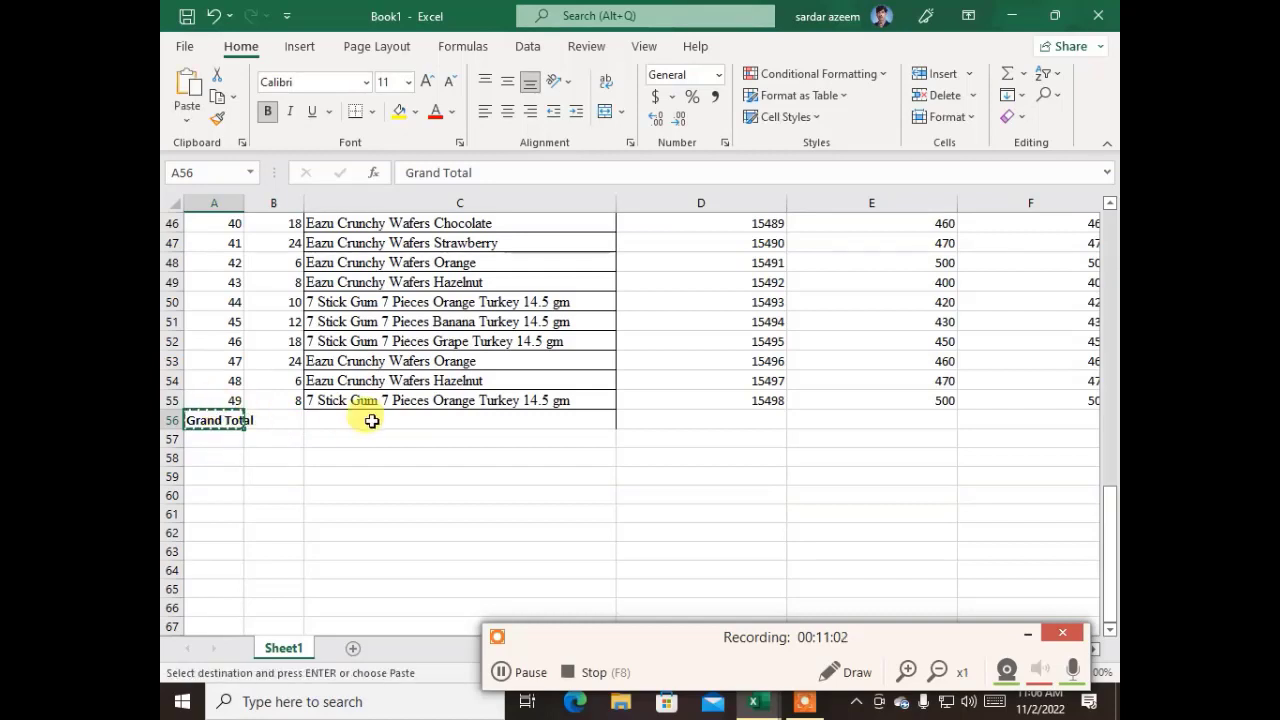
click(372, 421)
key(Return)
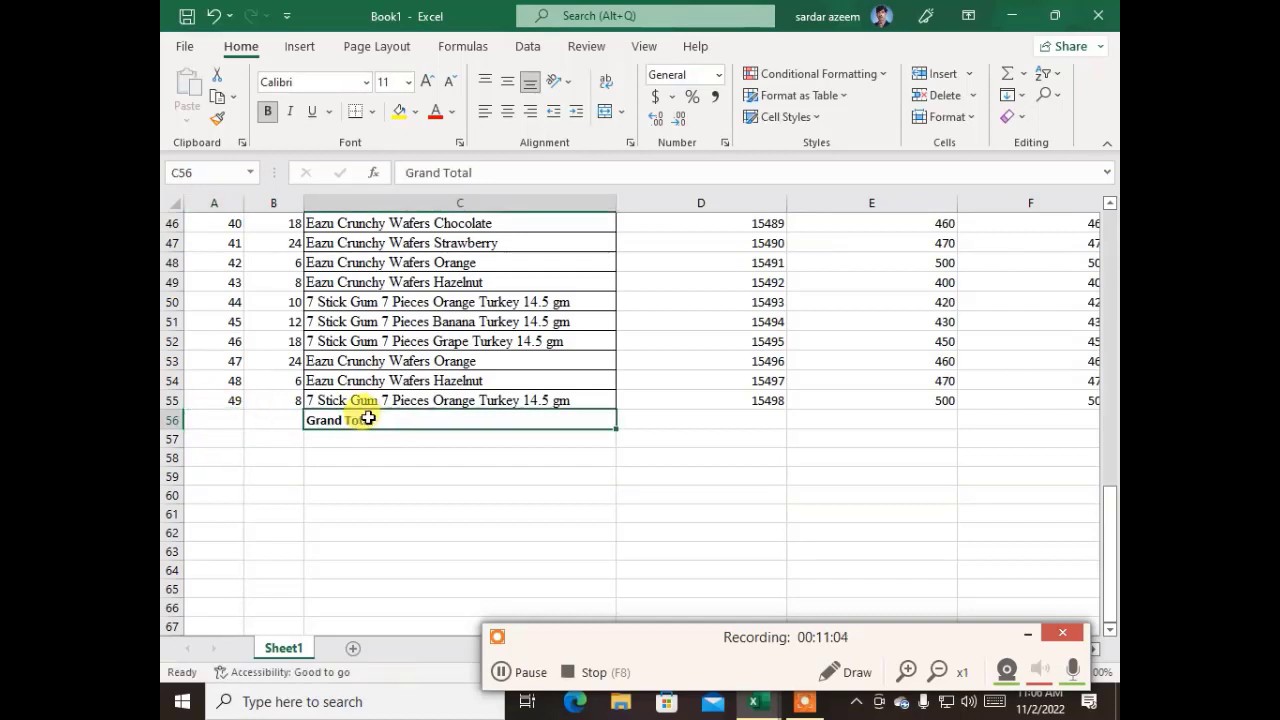
click(349, 474)
Total the quantities in B56 with =SUM(B7:B55)
click(285, 420)
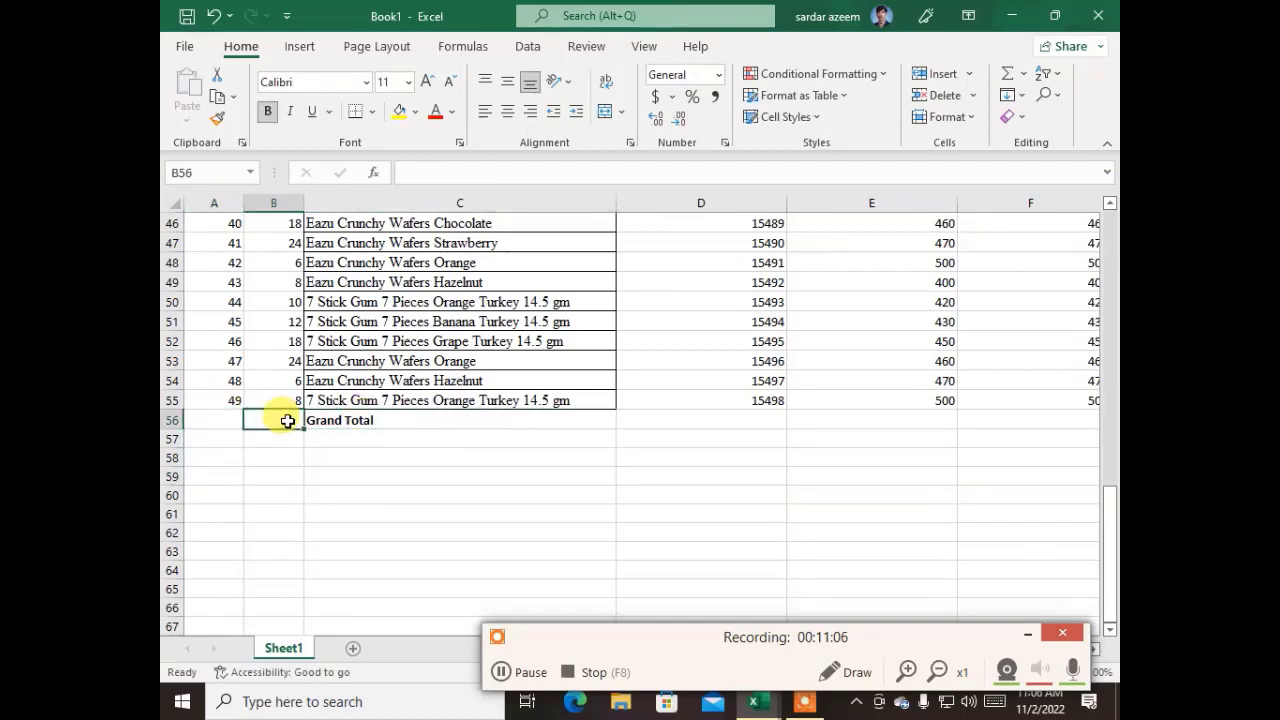
click(1026, 635)
click(346, 496)
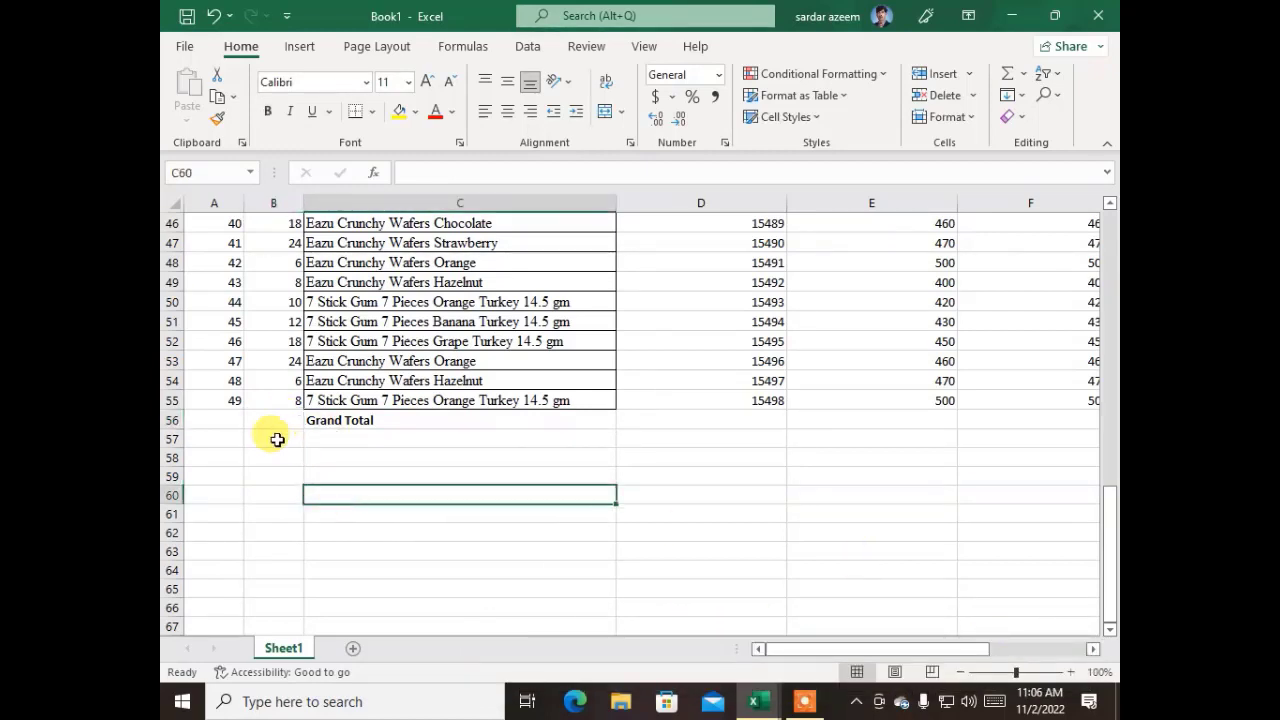
click(256, 414)
scroll(260, 420, up, 12)
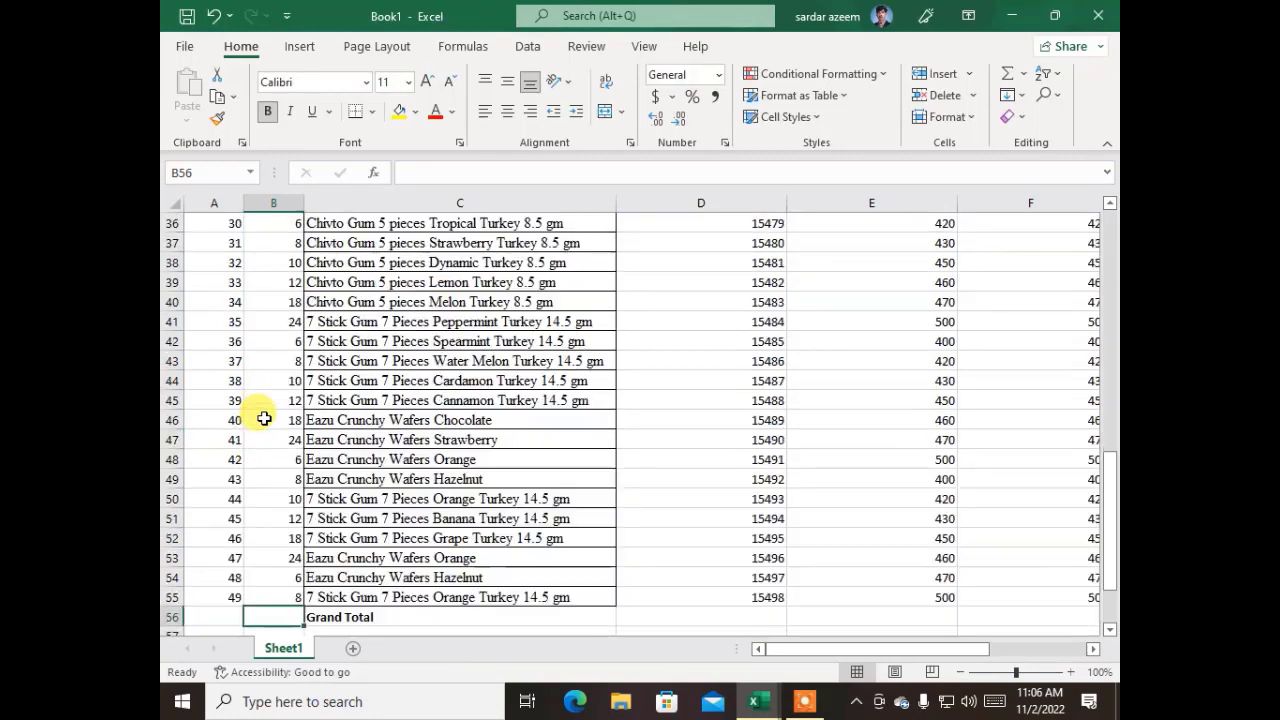
scroll(263, 420, up, 4)
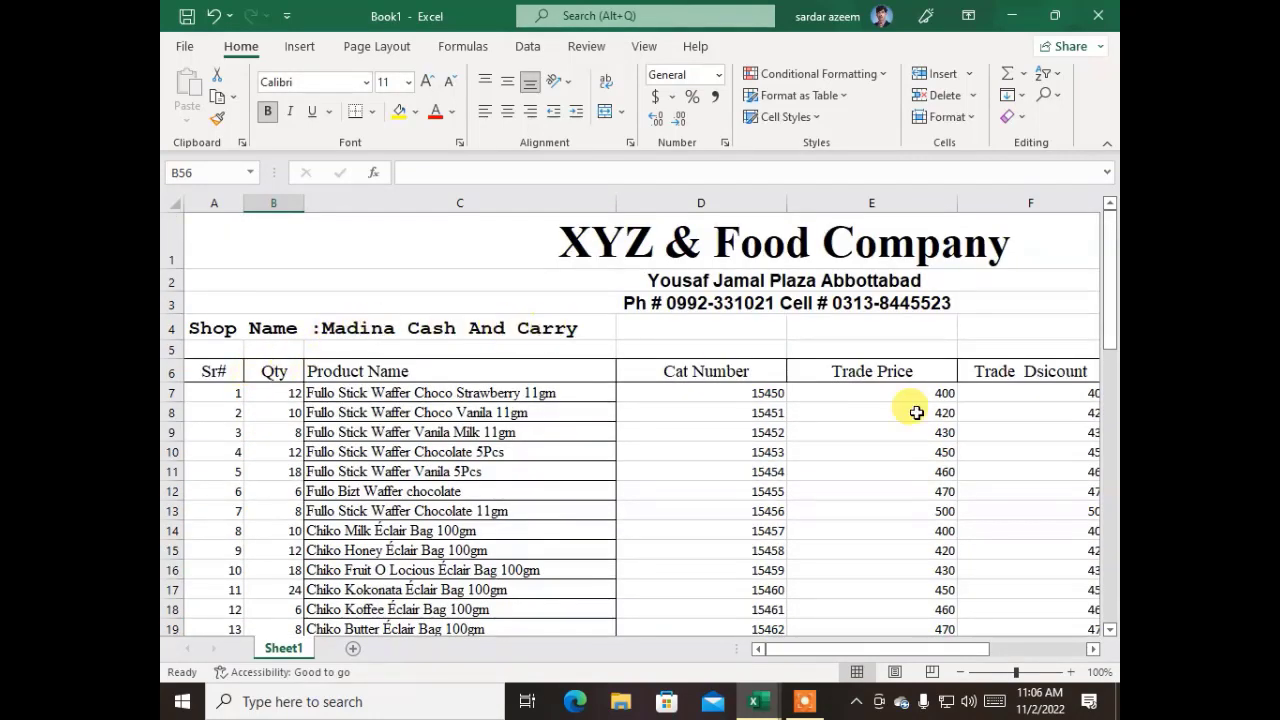
scroll(700, 410, down, 12)
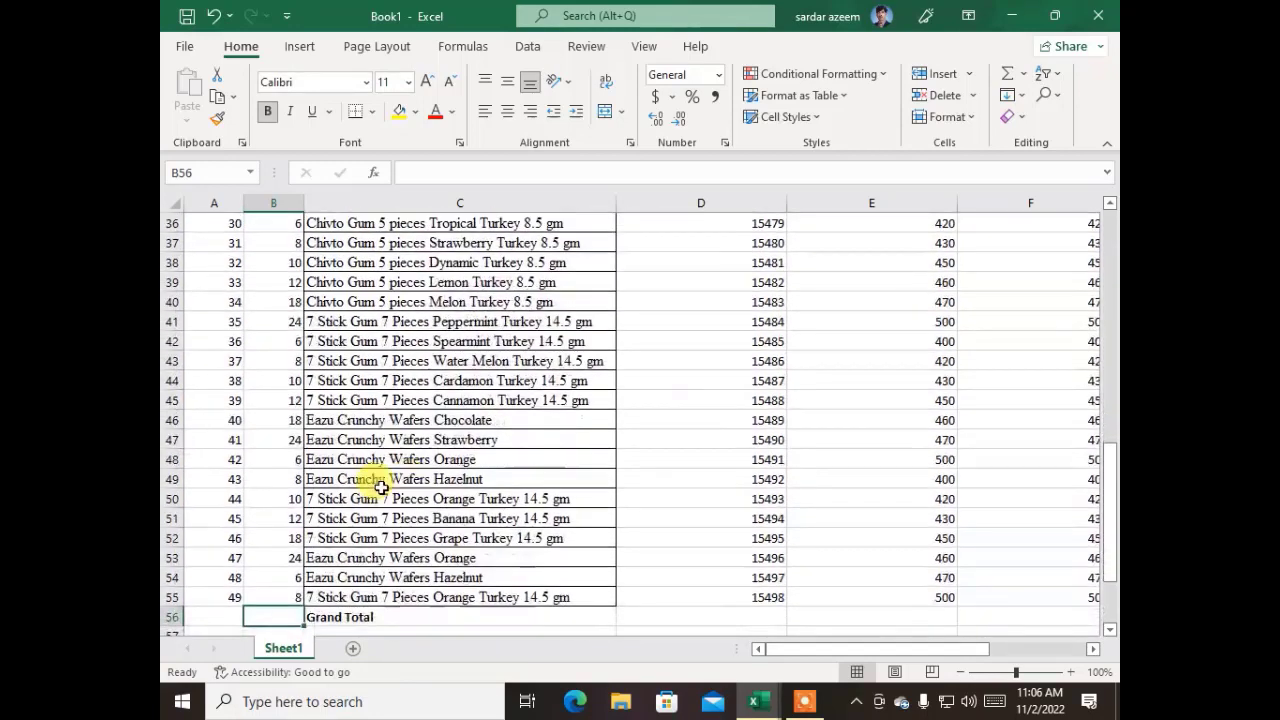
scroll(381, 487, down, 2)
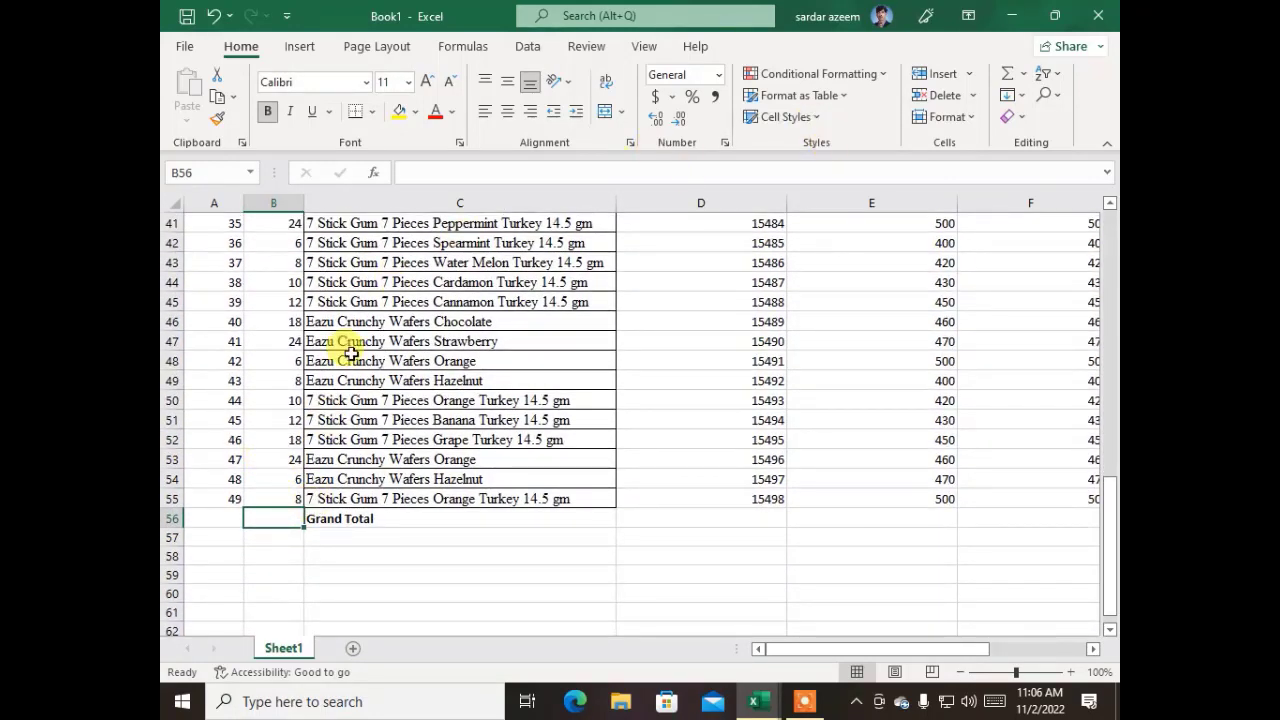
click(1008, 80)
scroll(404, 329, up, 12)
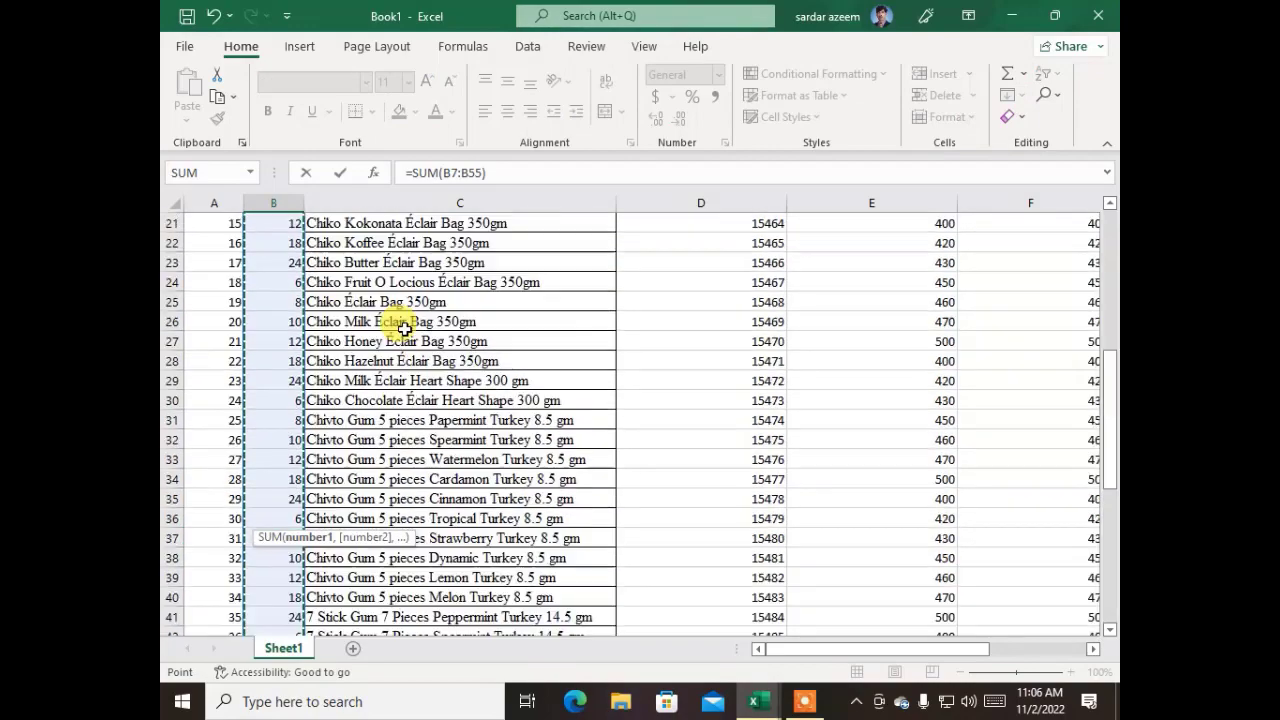
scroll(404, 329, up, 2)
scroll(406, 330, down, 7)
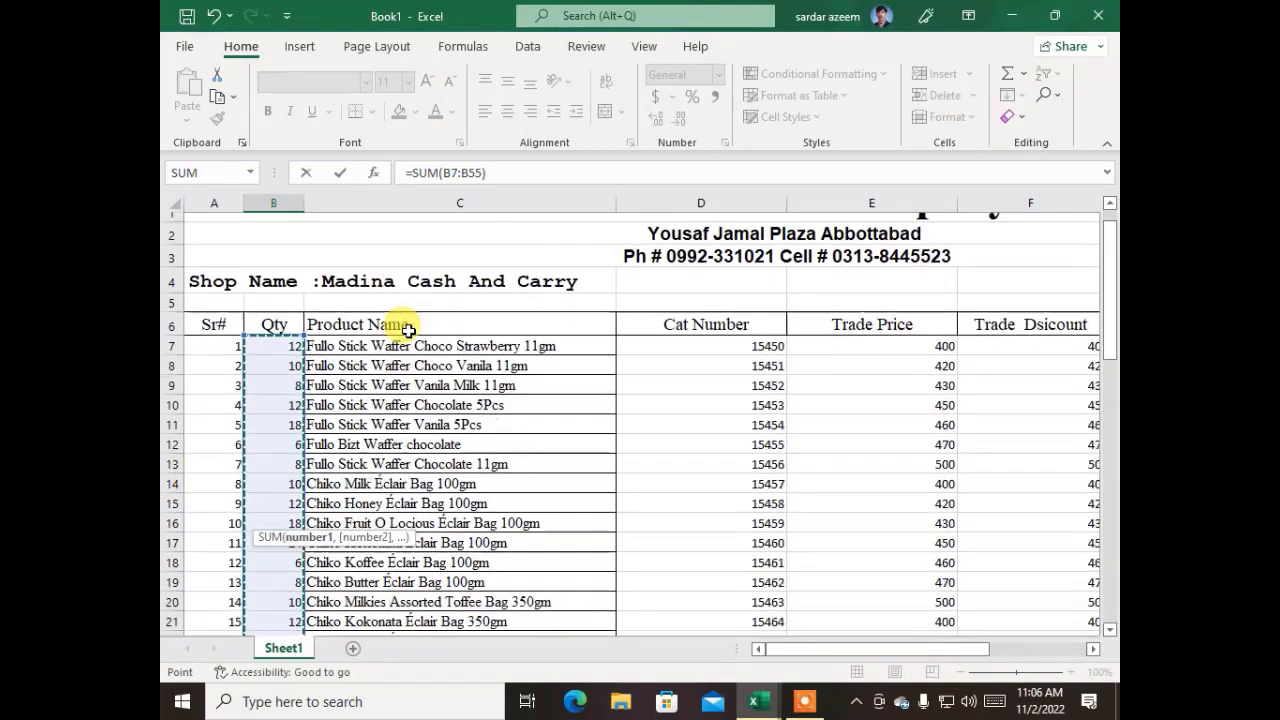
scroll(409, 331, down, 7)
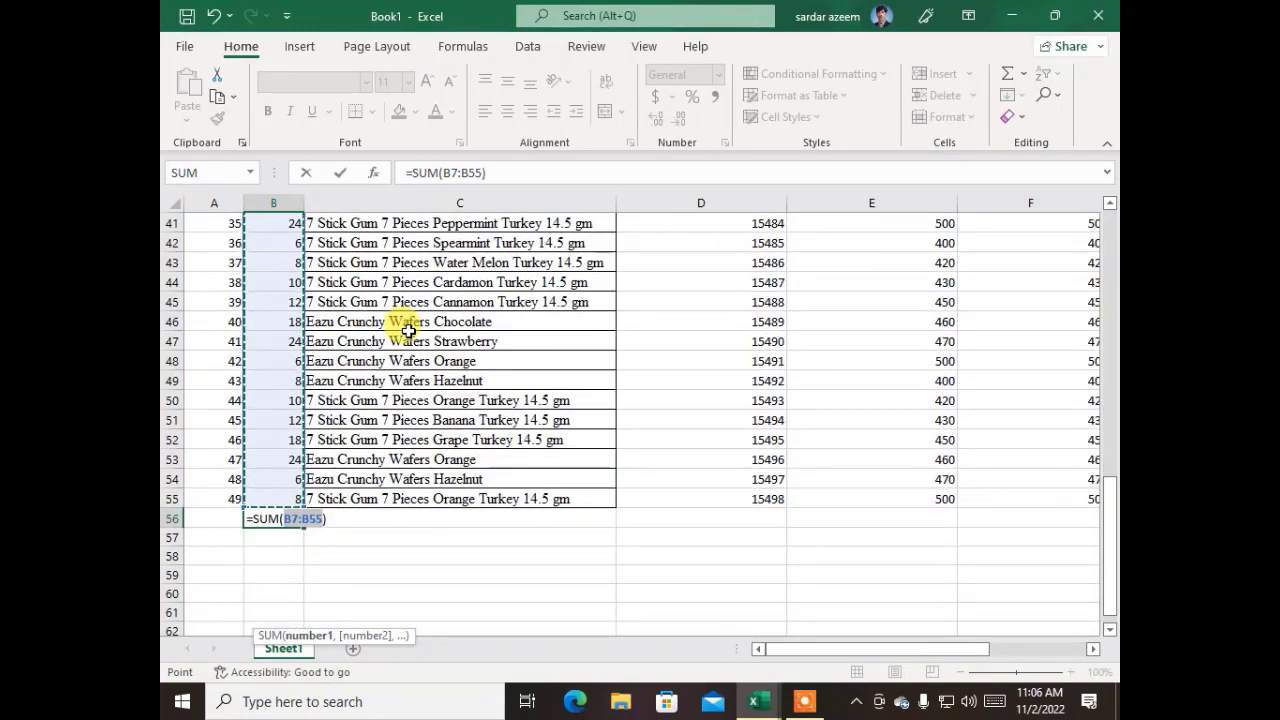
key(Return)
click(262, 518)
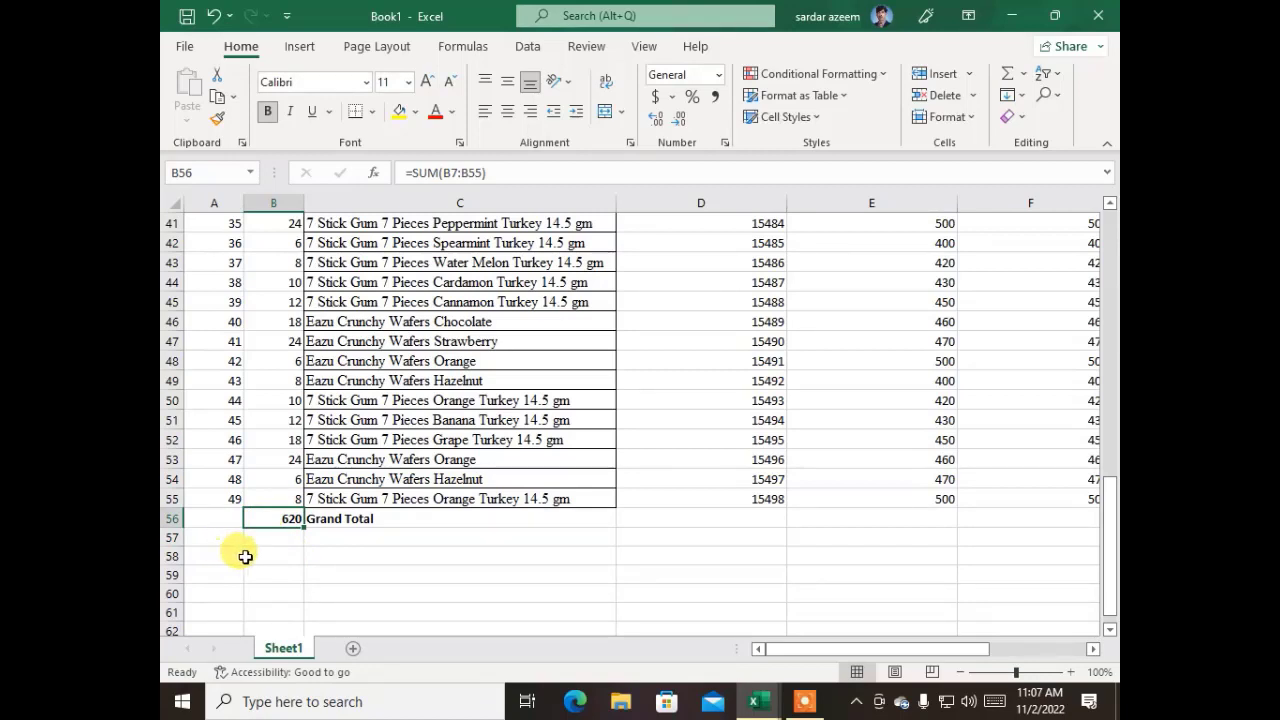
Total the trade prices in E56 with =SUM(E7:E55)
click(870, 518)
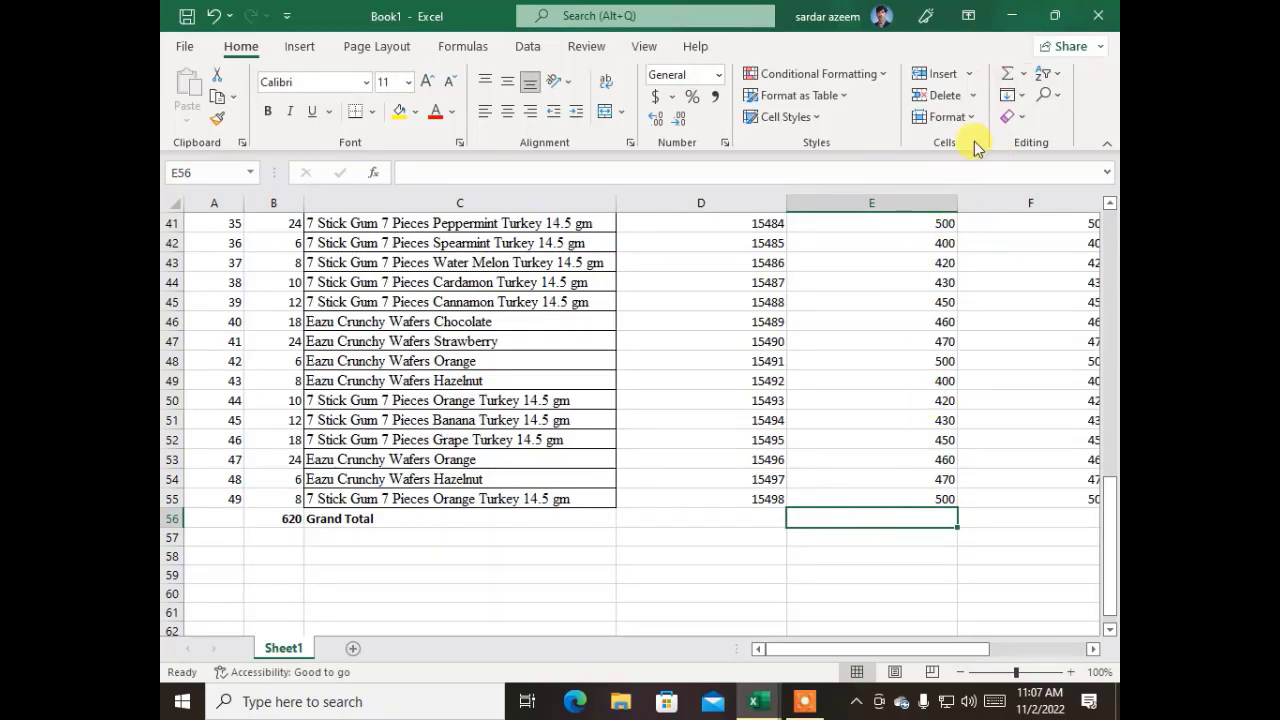
click(1008, 80)
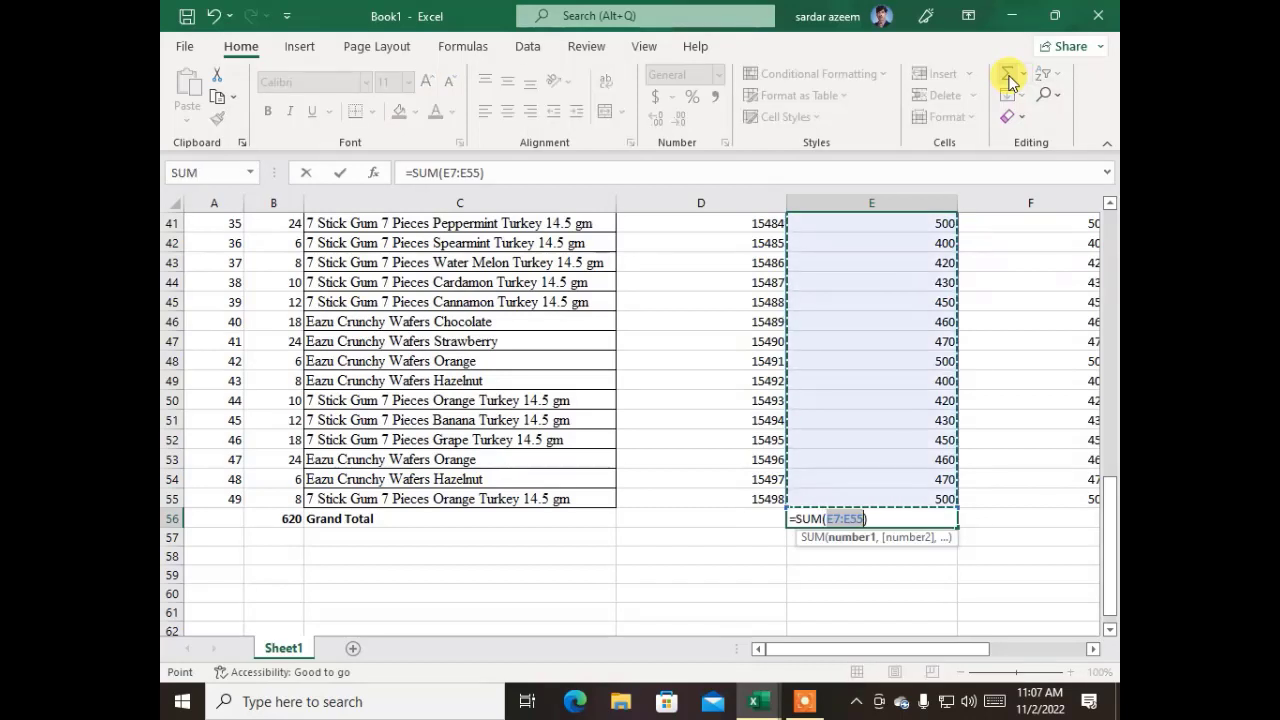
key(Return)
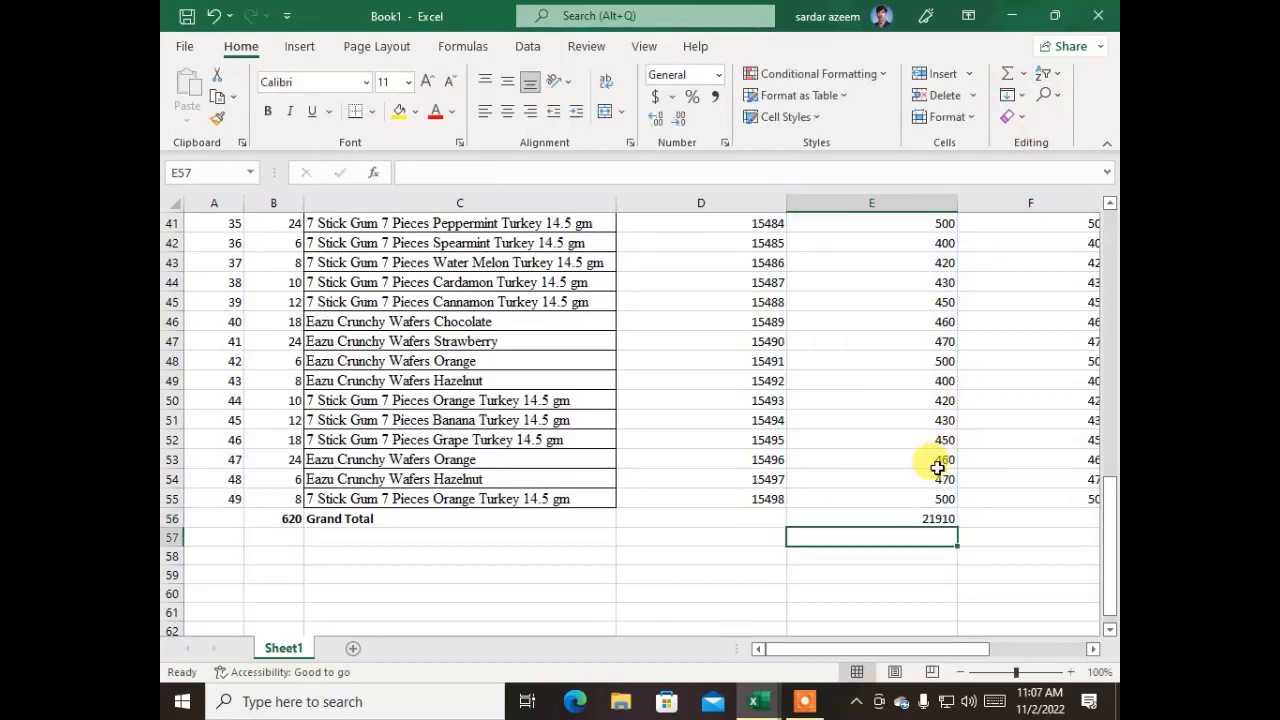
click(891, 517)
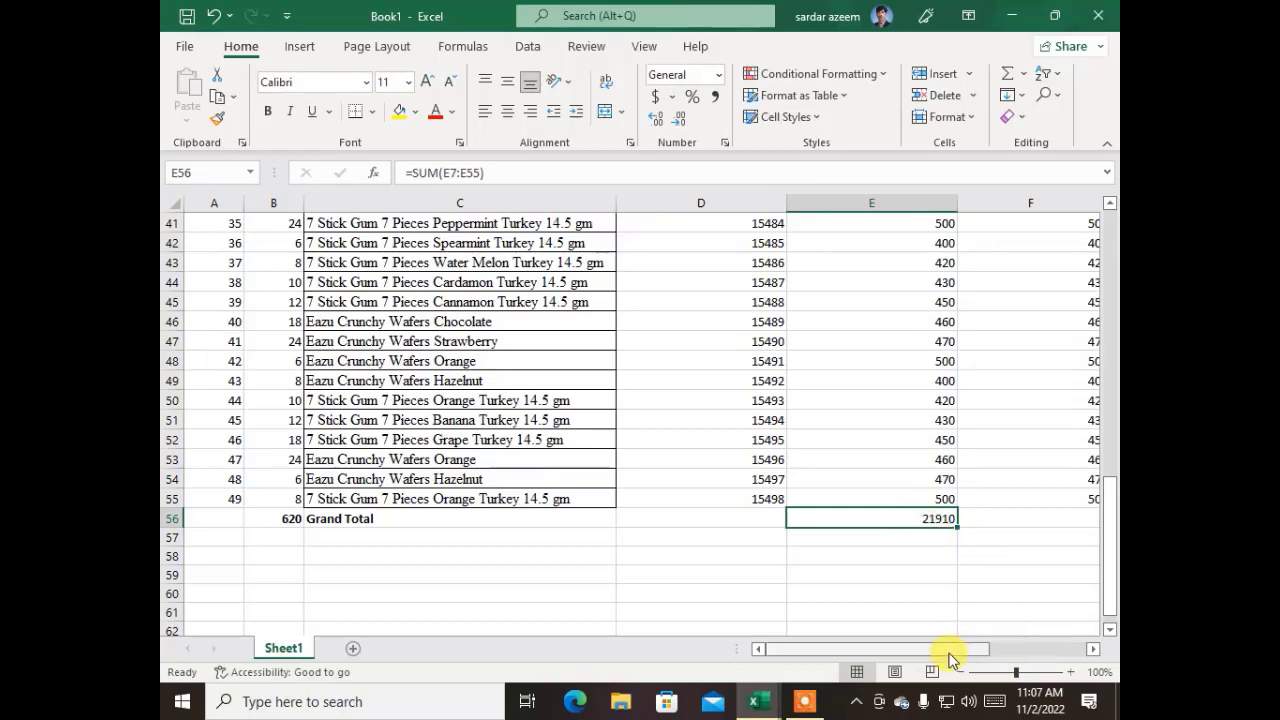
Total the trade discounts in F56 with =SUM(F7:F55)
drag(950, 655, 1085, 636)
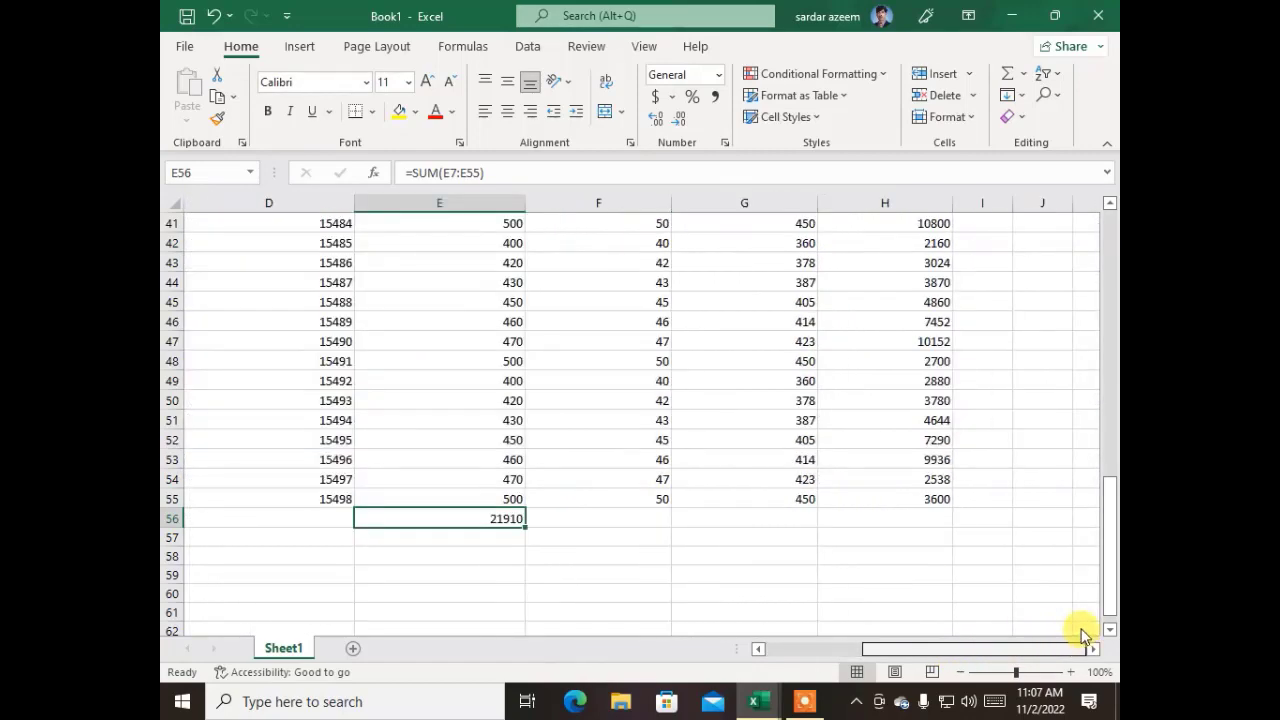
click(606, 523)
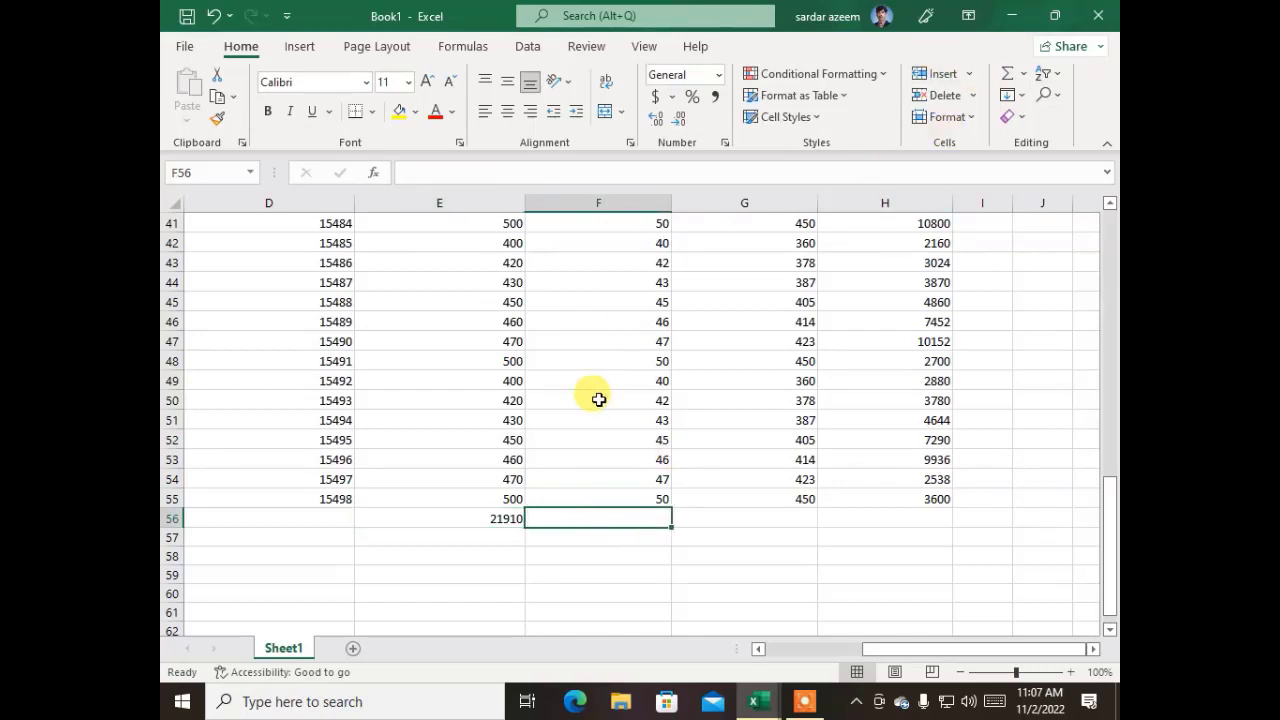
click(1008, 80)
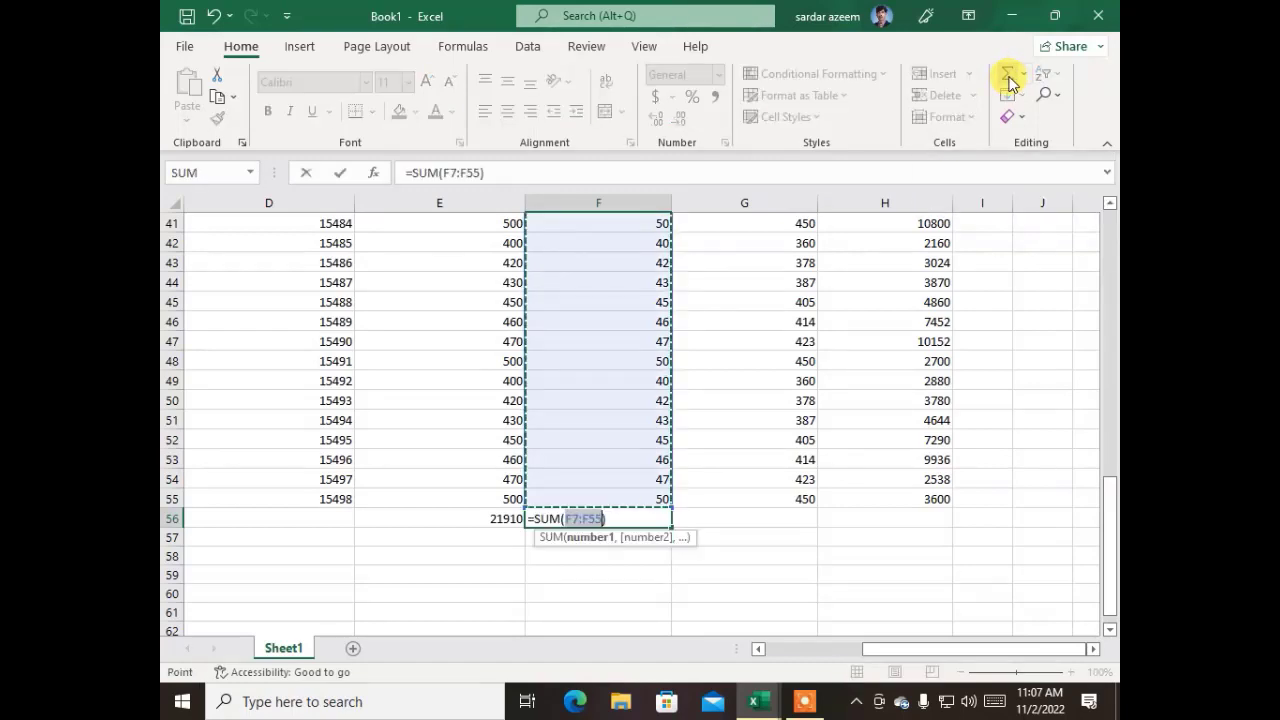
key(Return)
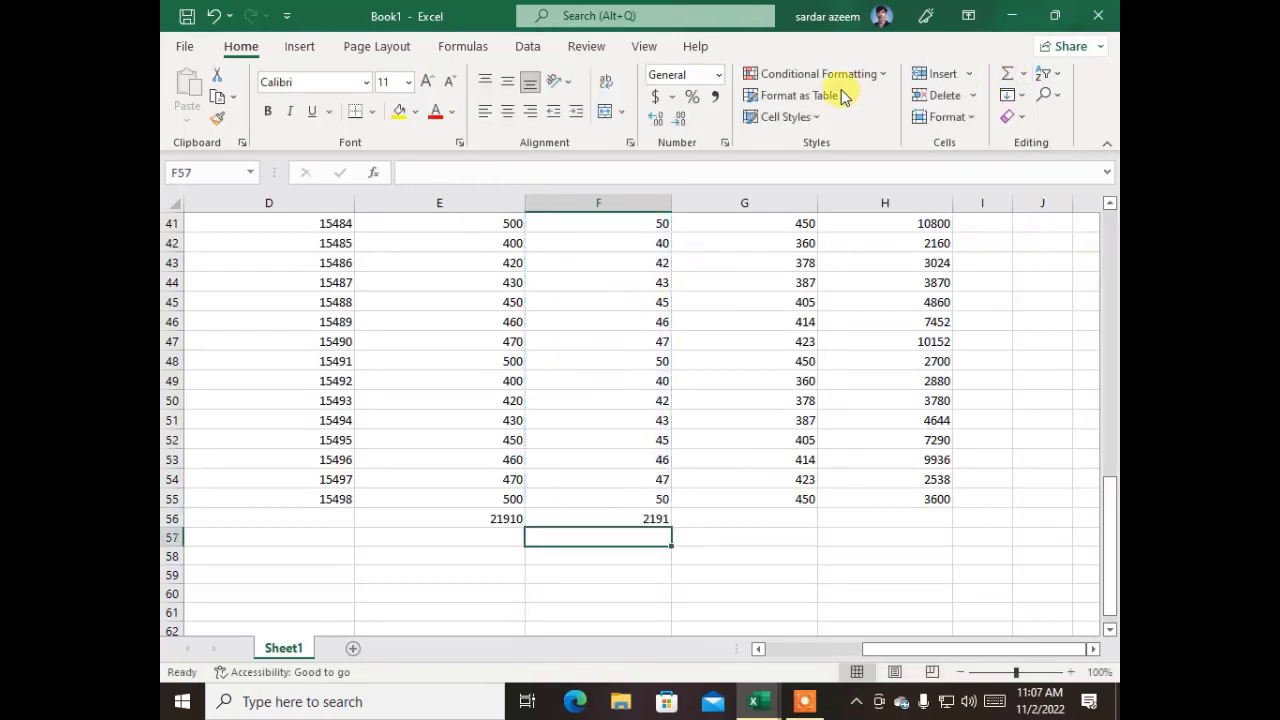
click(600, 517)
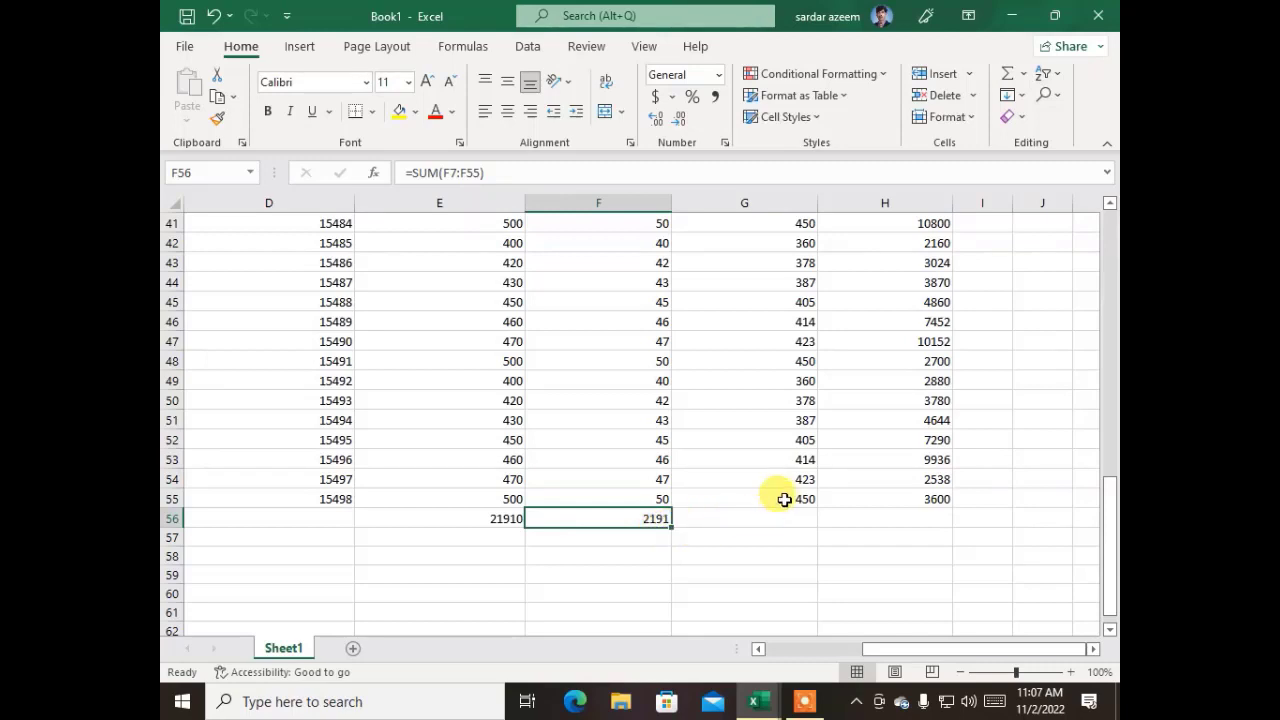
Total the sales prices in G56 with =SUM(G7:G55)
click(777, 514)
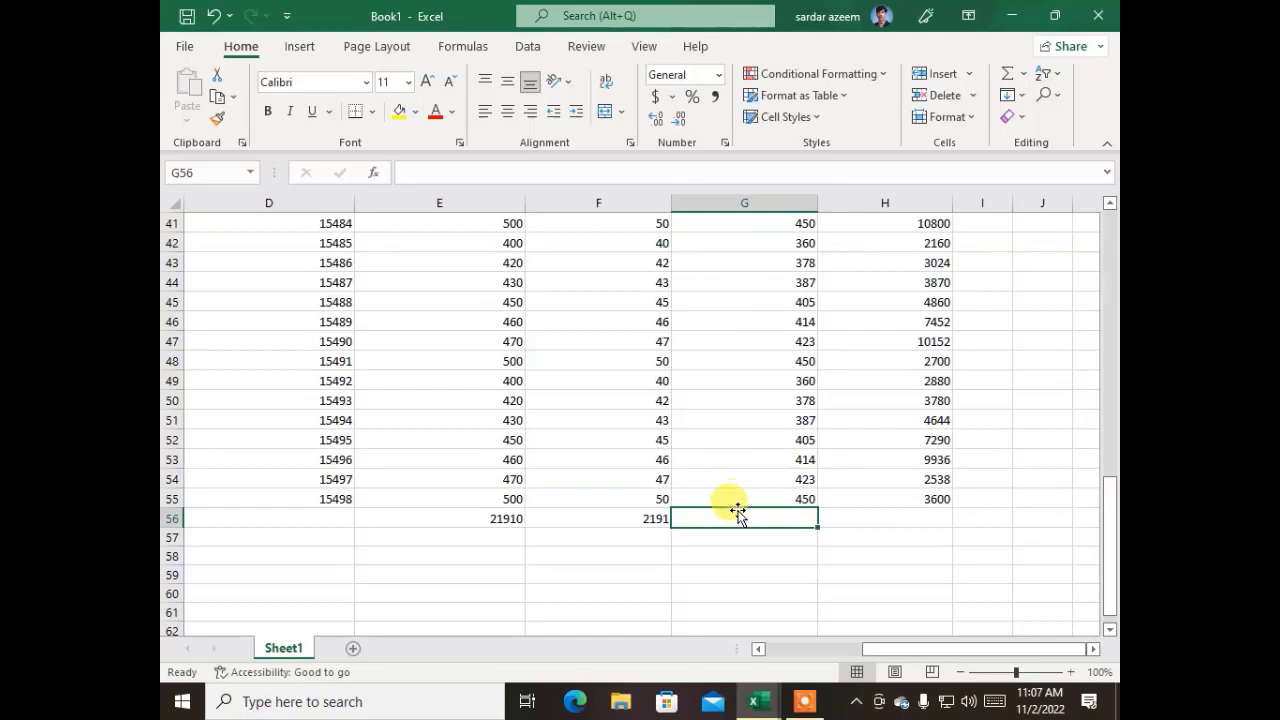
click(1006, 80)
key(Return)
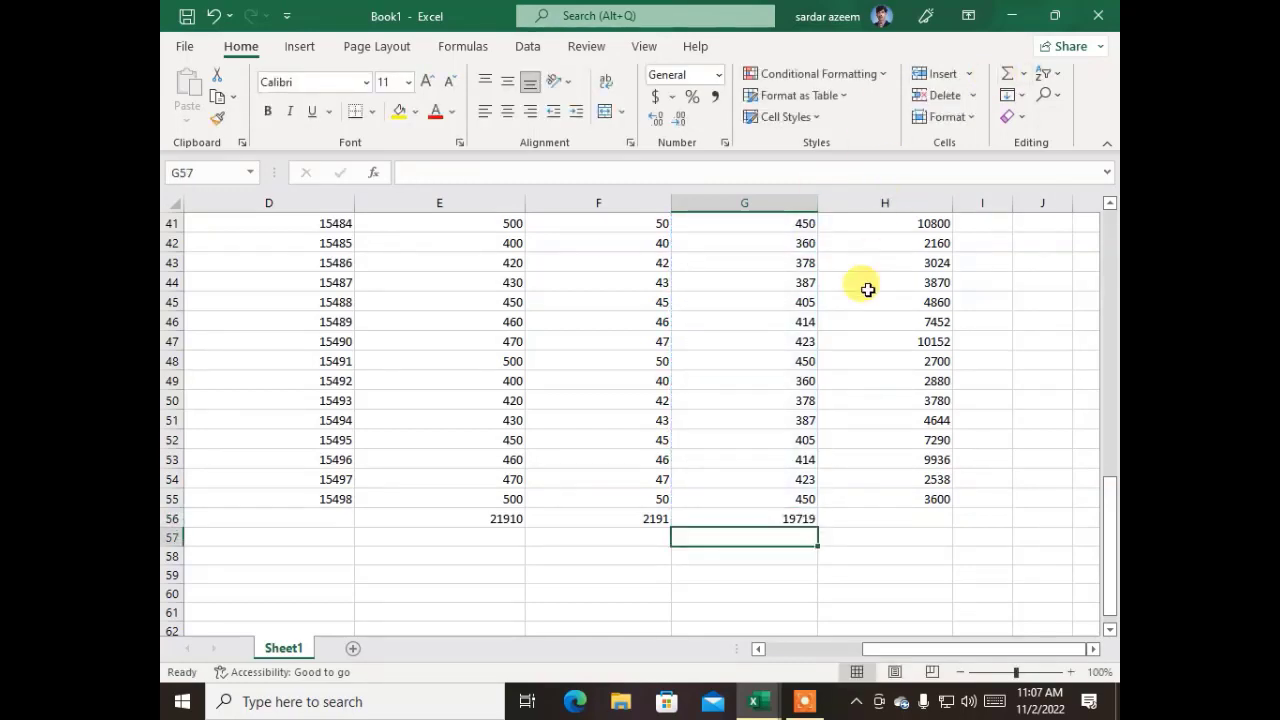
click(771, 515)
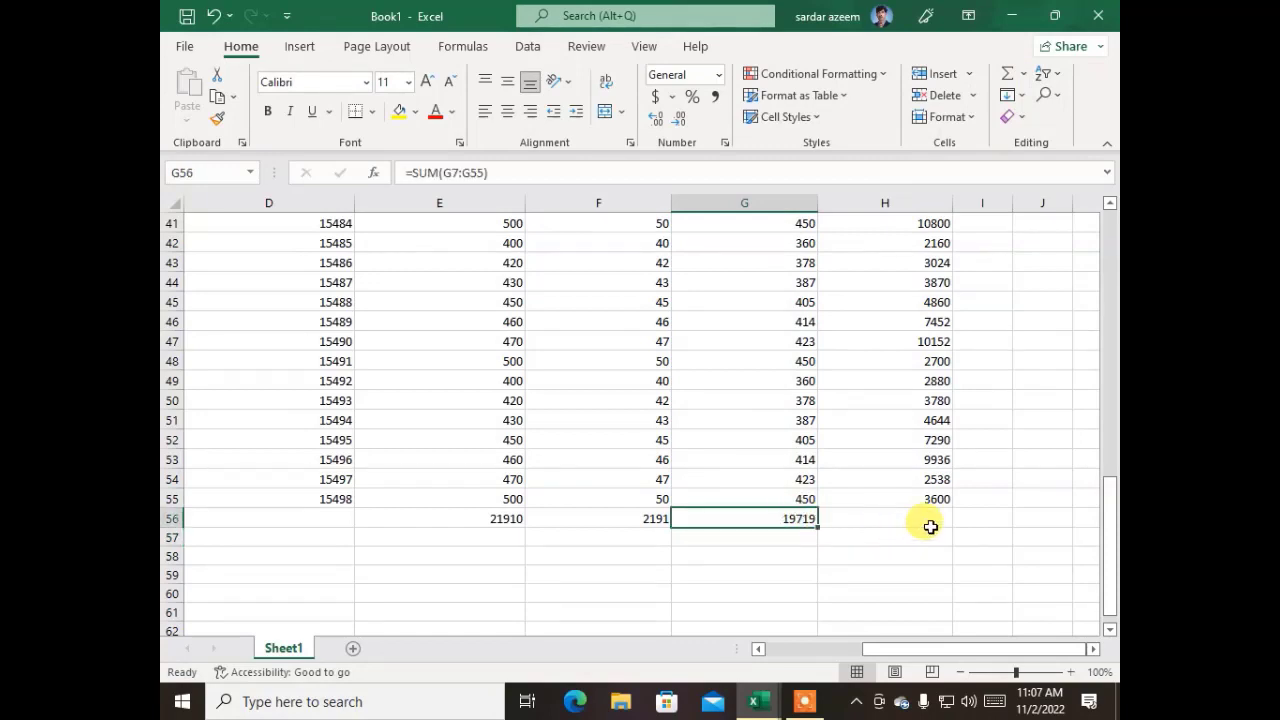
Calculate the bill's grand total in H56 with =SUM(H7:H55)
scroll(930, 526, up, 2)
scroll(918, 529, down, 2)
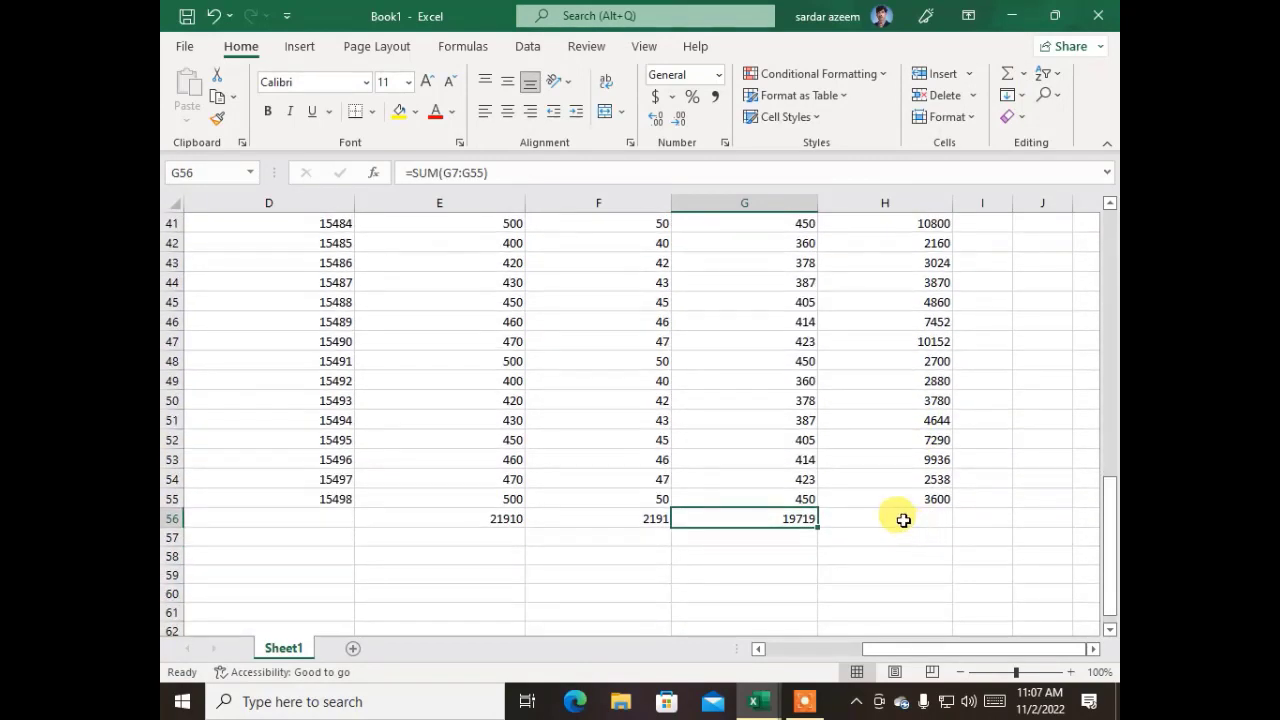
click(903, 520)
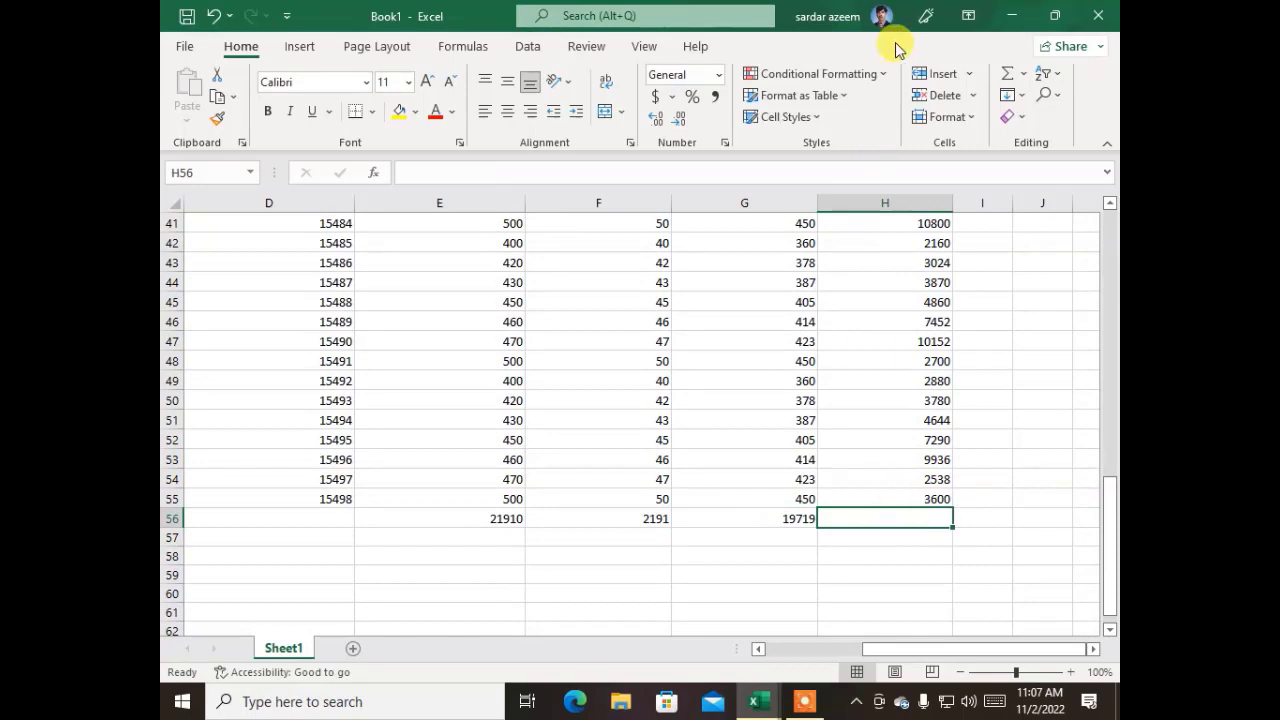
click(1007, 73)
key(Return)
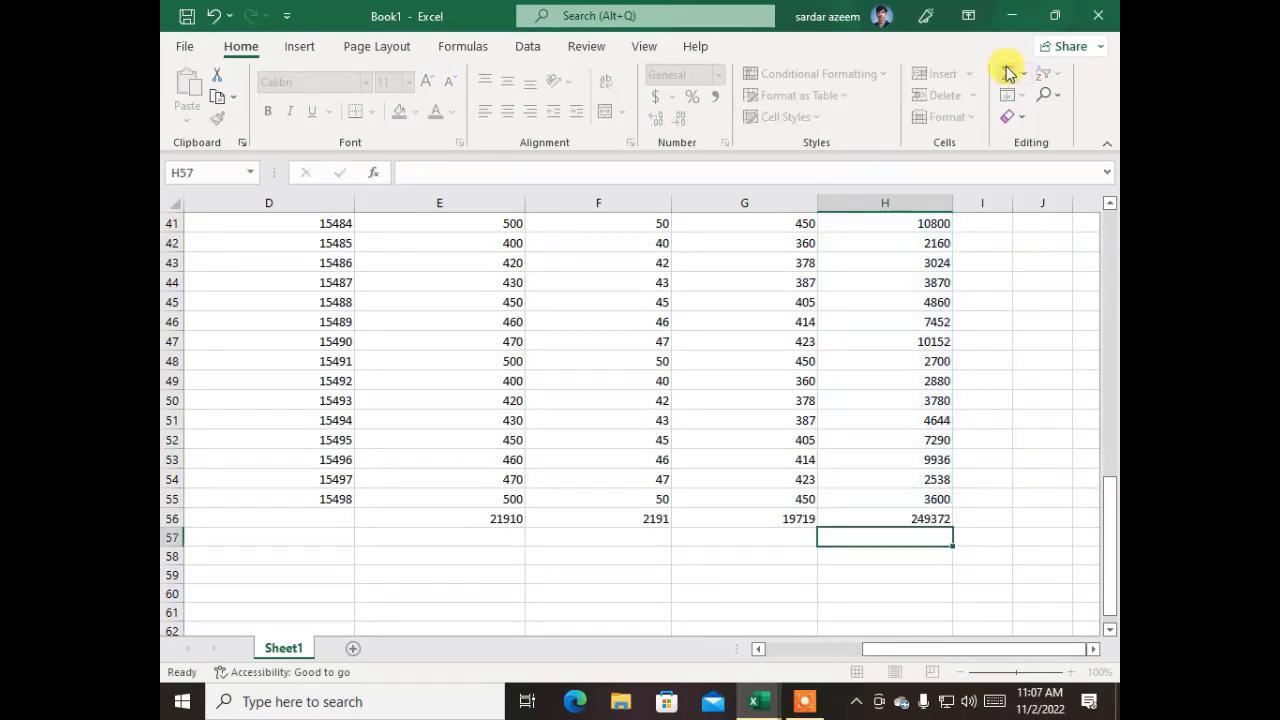
click(893, 520)
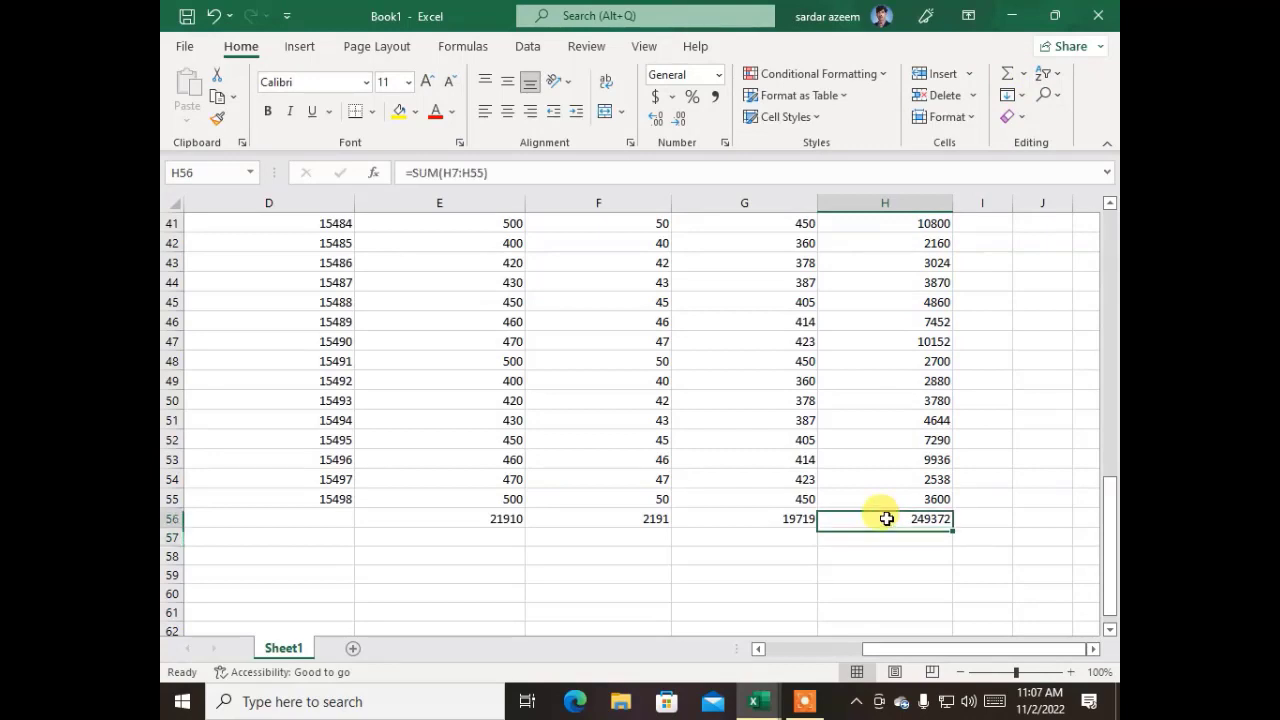
Review the Grand Total row across its columns and the bill back up to its header
click(920, 556)
click(894, 518)
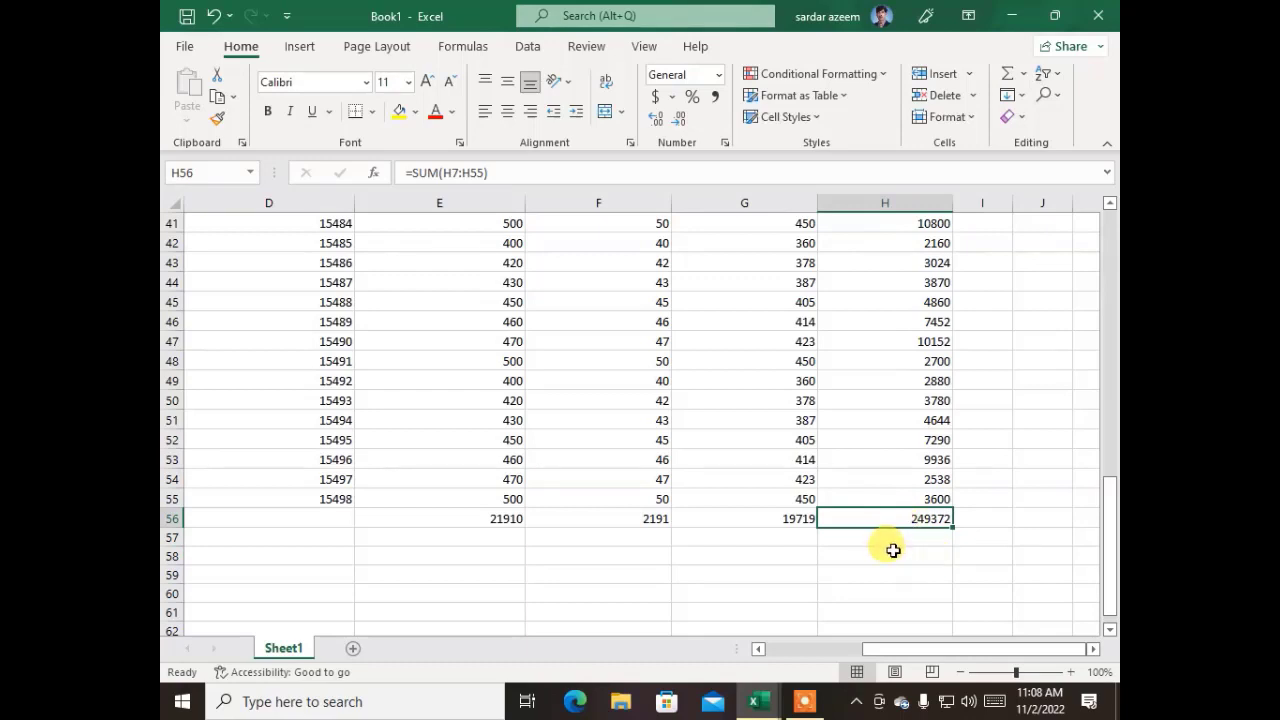
click(885, 556)
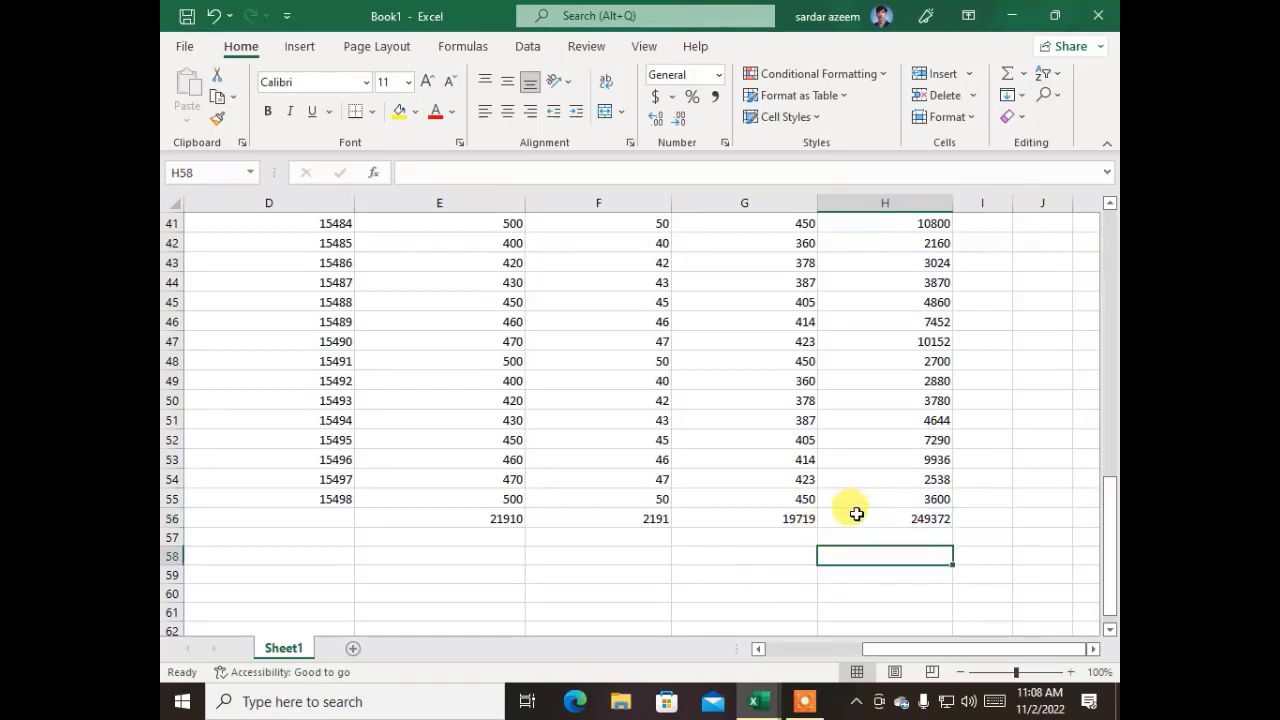
drag(860, 515, 430, 532)
drag(330, 521, 176, 508)
click(173, 500)
click(663, 590)
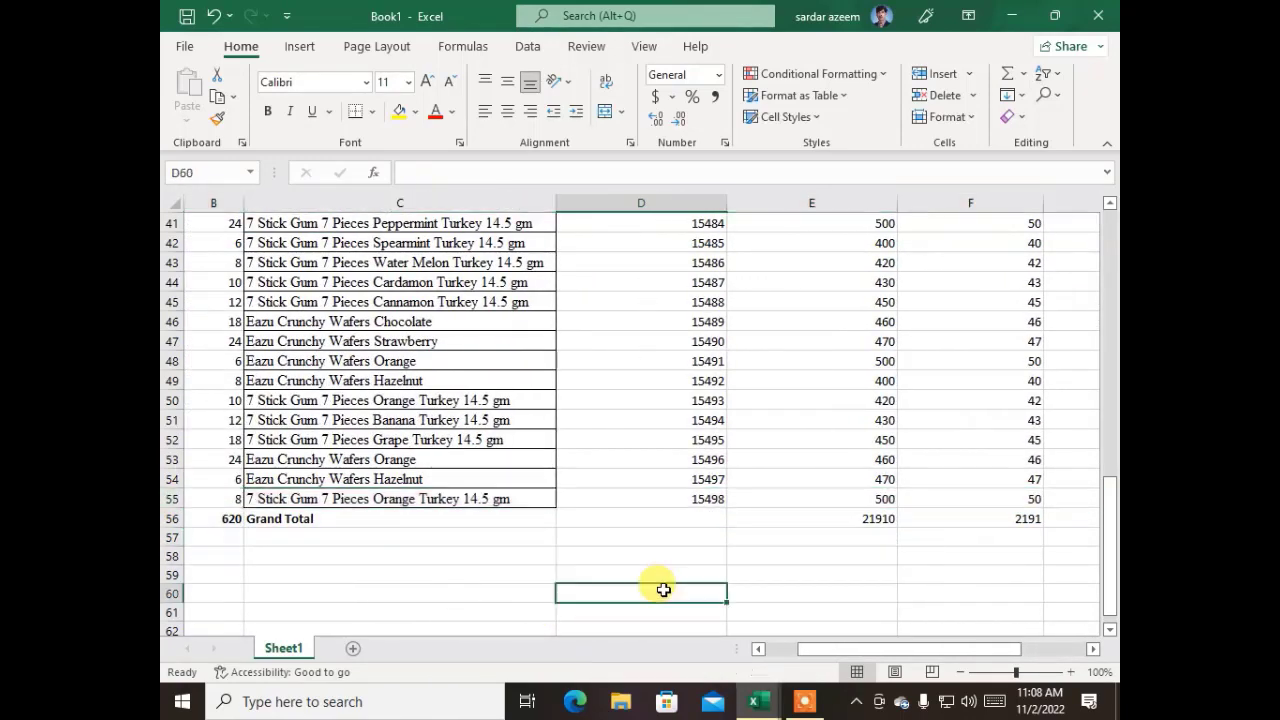
scroll(770, 535, up, 5)
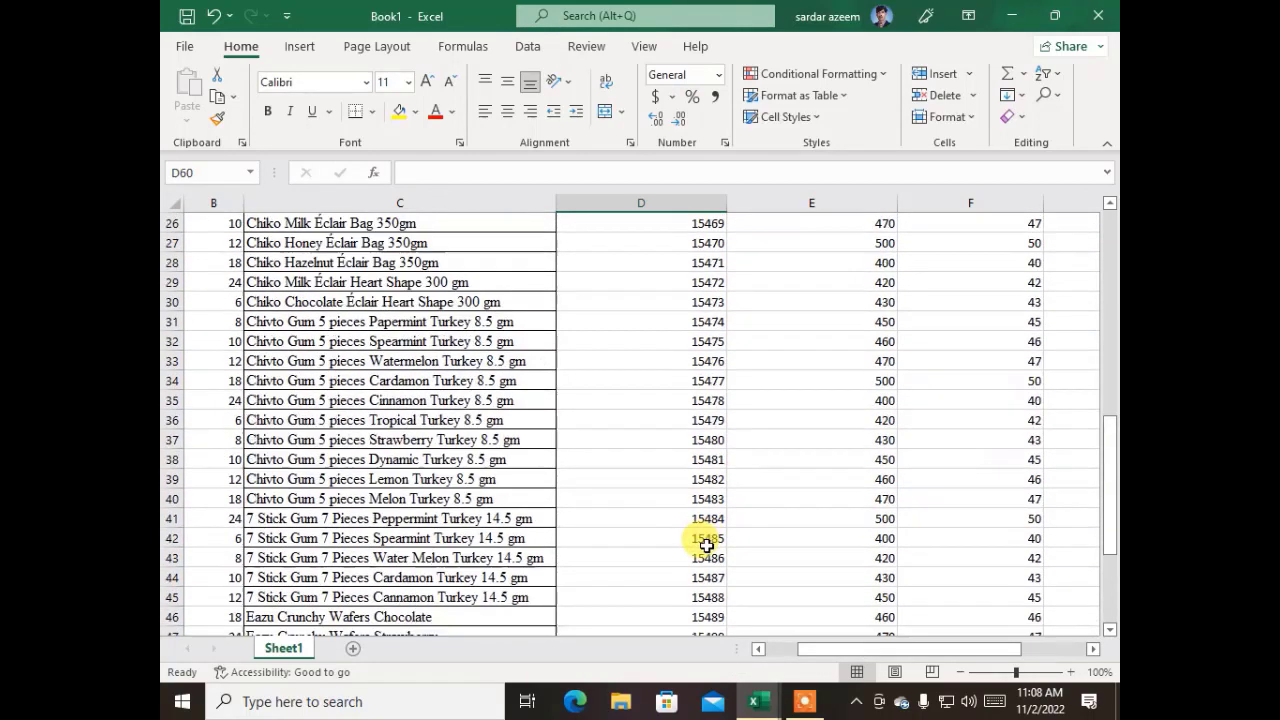
scroll(706, 545, up, 8)
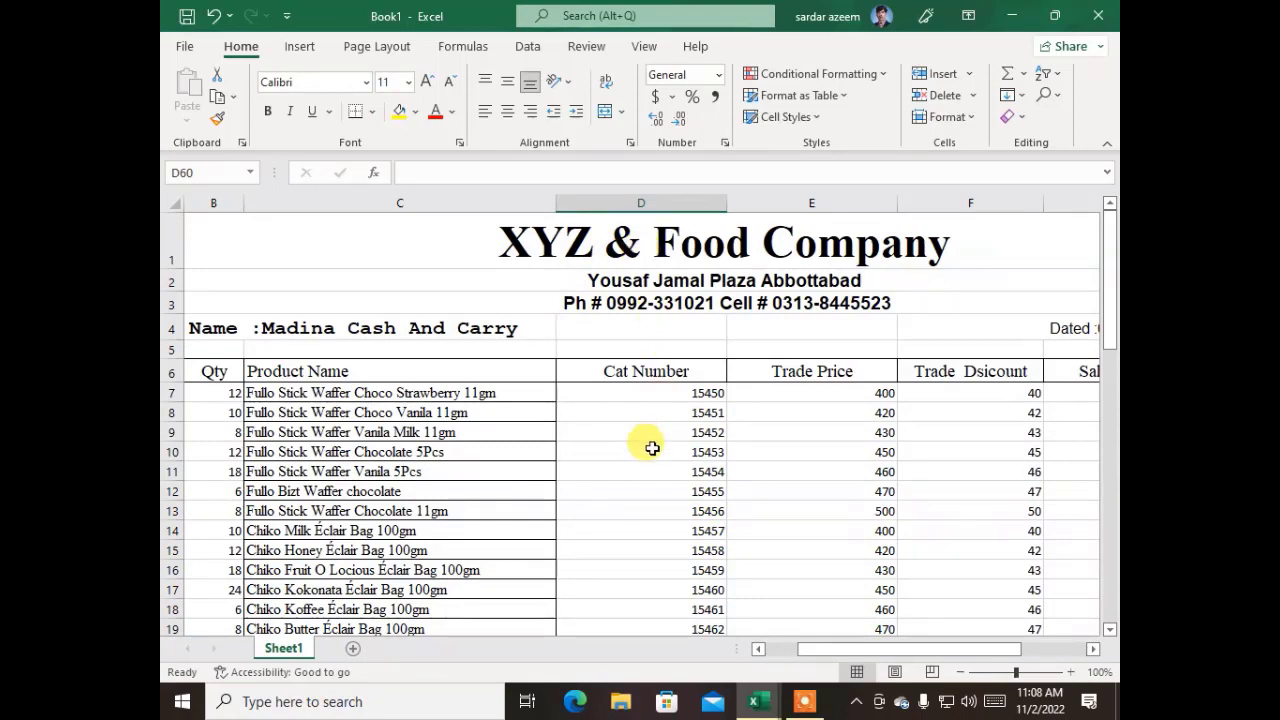
Start saving the new workbook and browse for a folder to save it in
click(173, 45)
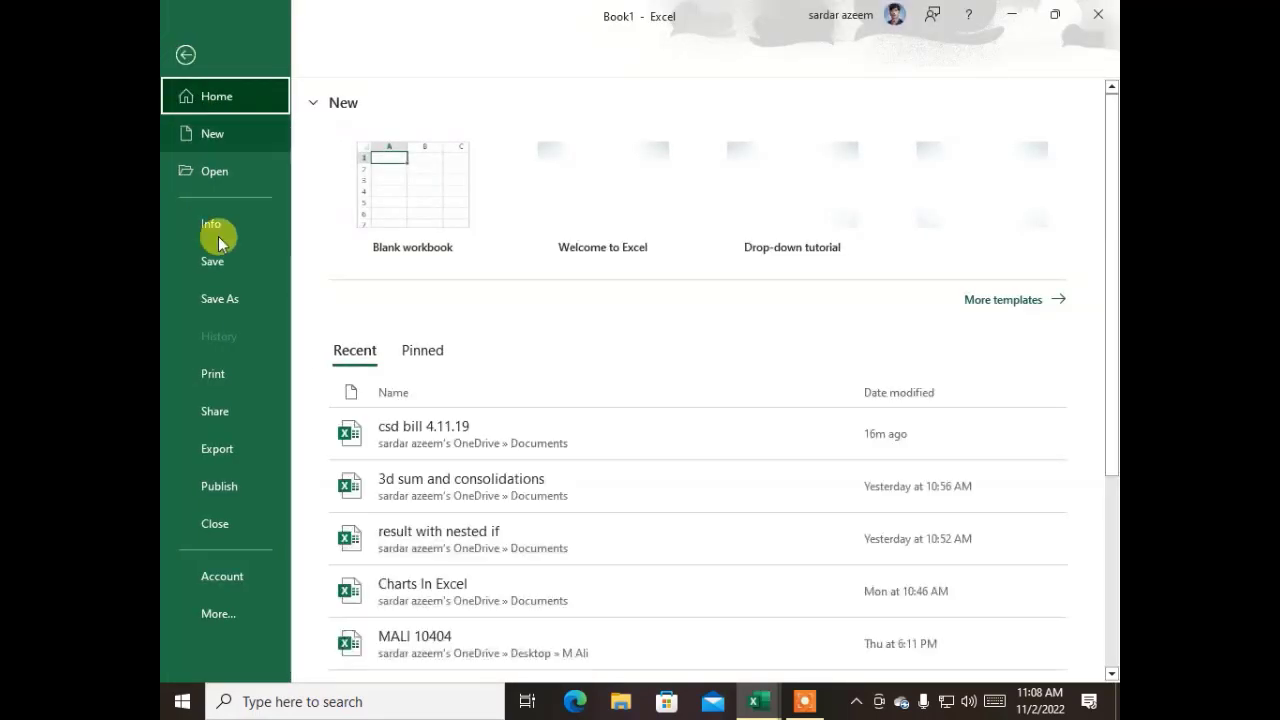
click(238, 268)
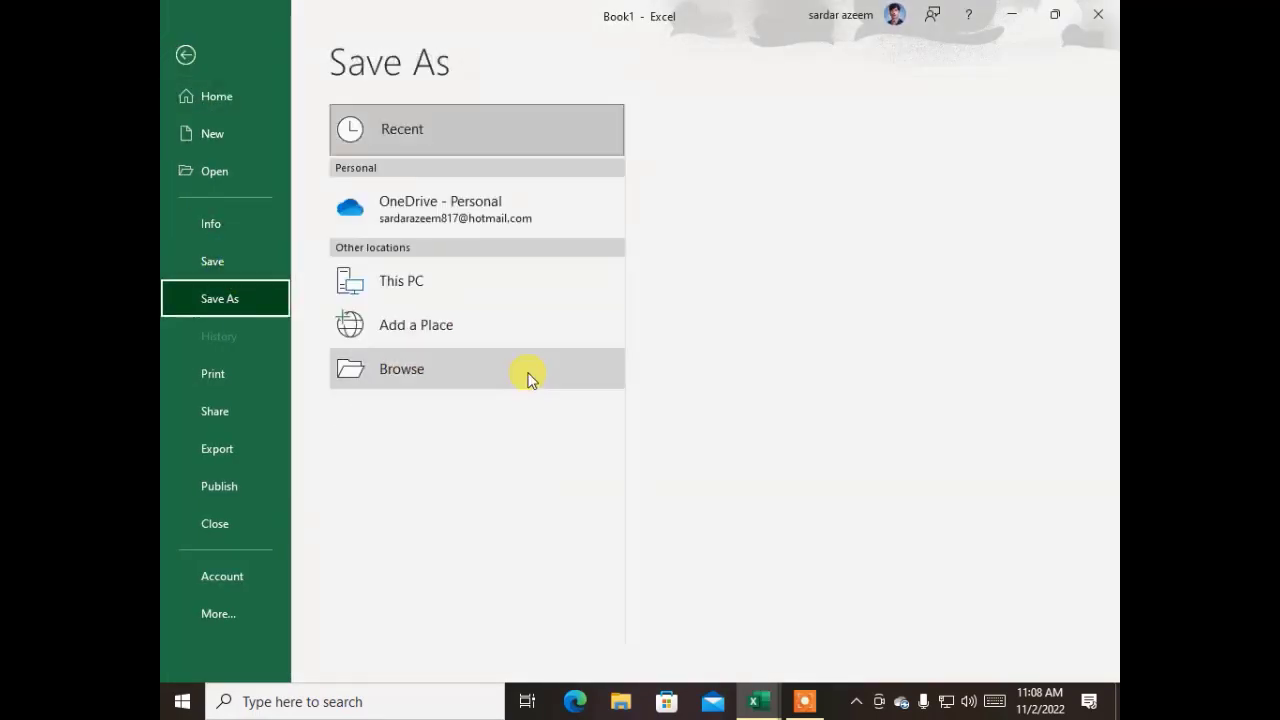
click(443, 368)
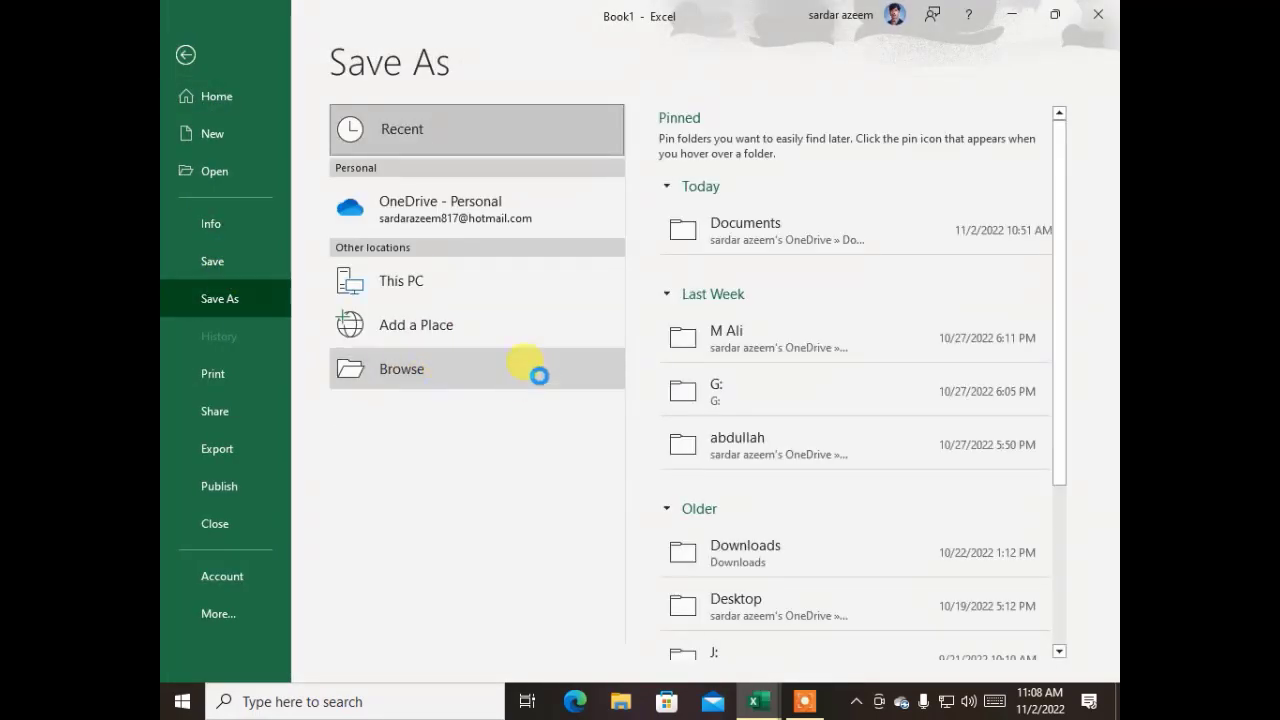